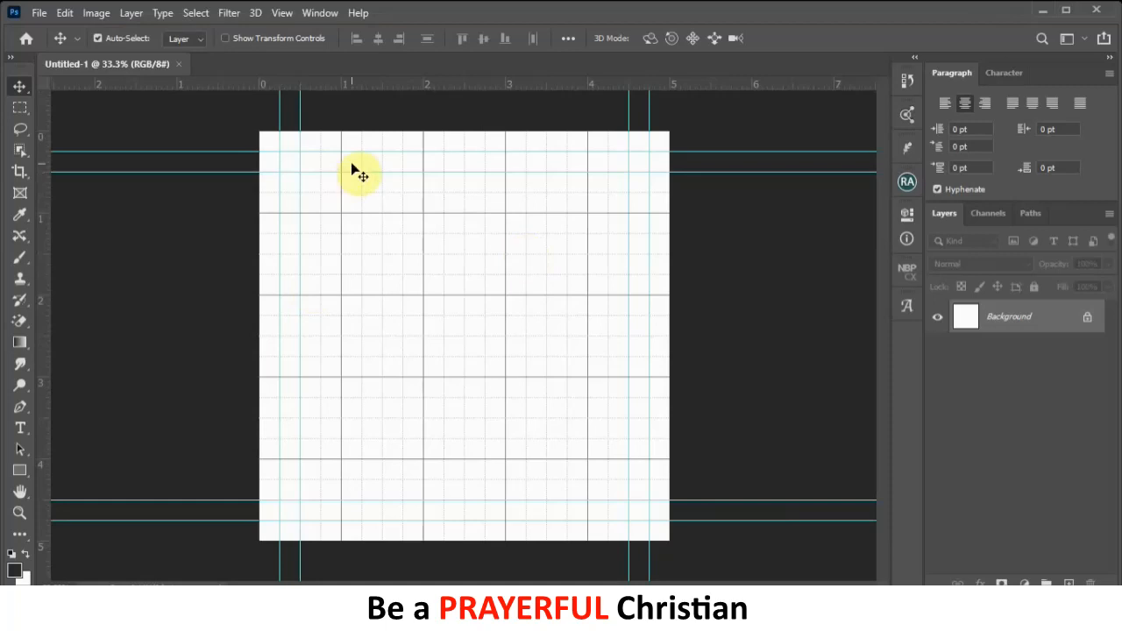
- Hide the grid over the canvas and clear all guides from the document
{"action": "left_click", "coordinate": [282, 13]}
{"action": "left_click", "coordinate": [289, 323]}
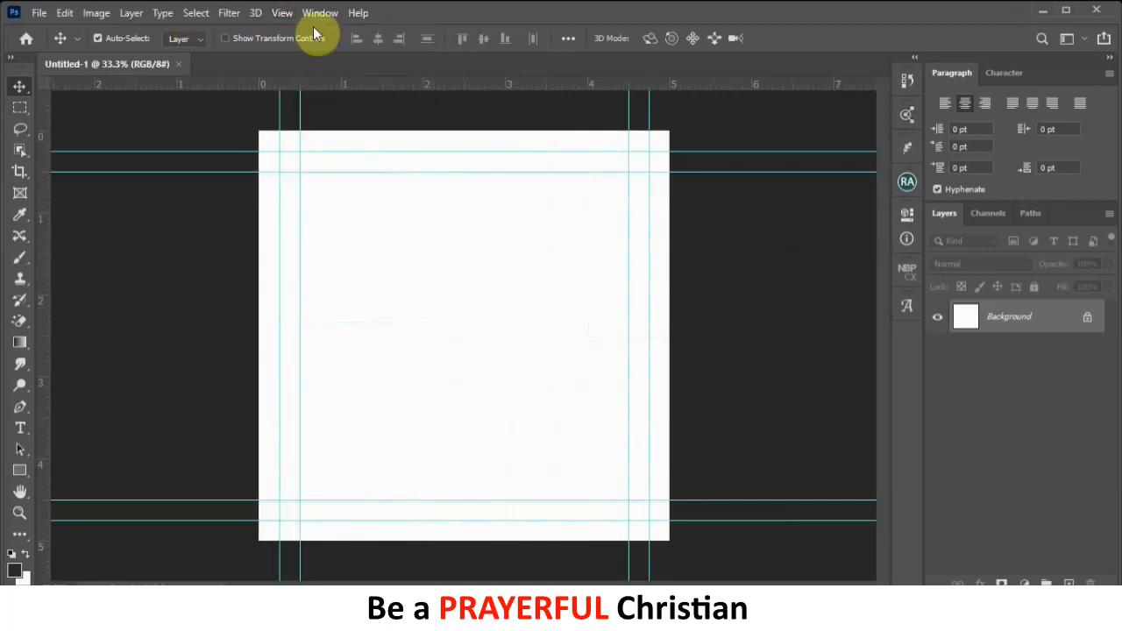
{"action": "left_click", "coordinate": [318, 15]}
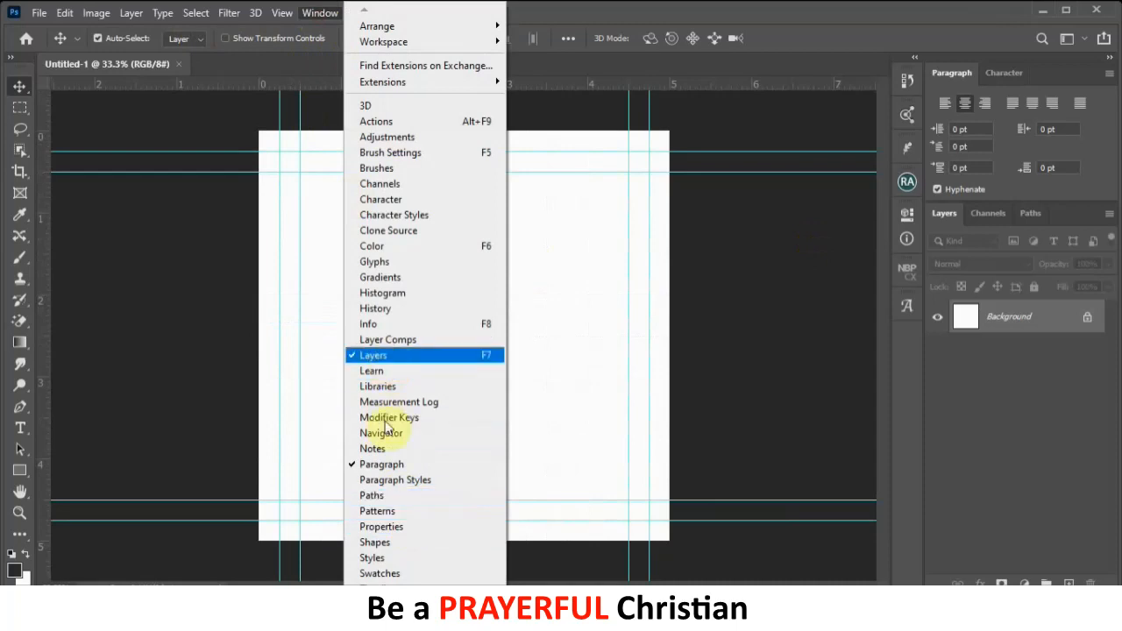
{"action": "mouse_move", "coordinate": [282, 13]}
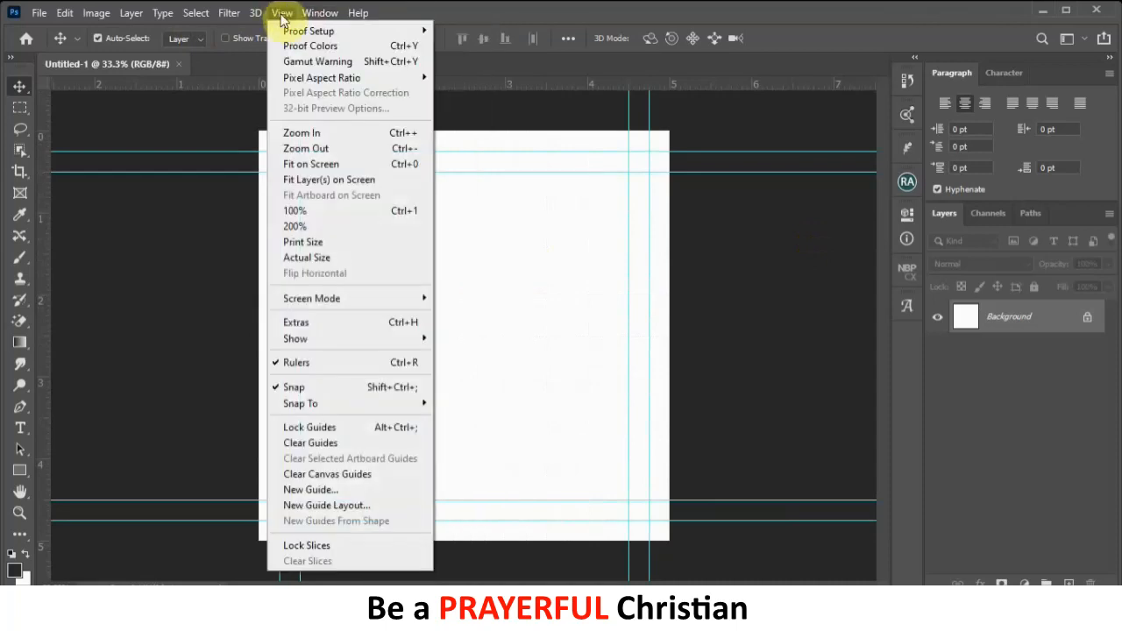
{"action": "left_click", "coordinate": [316, 445]}
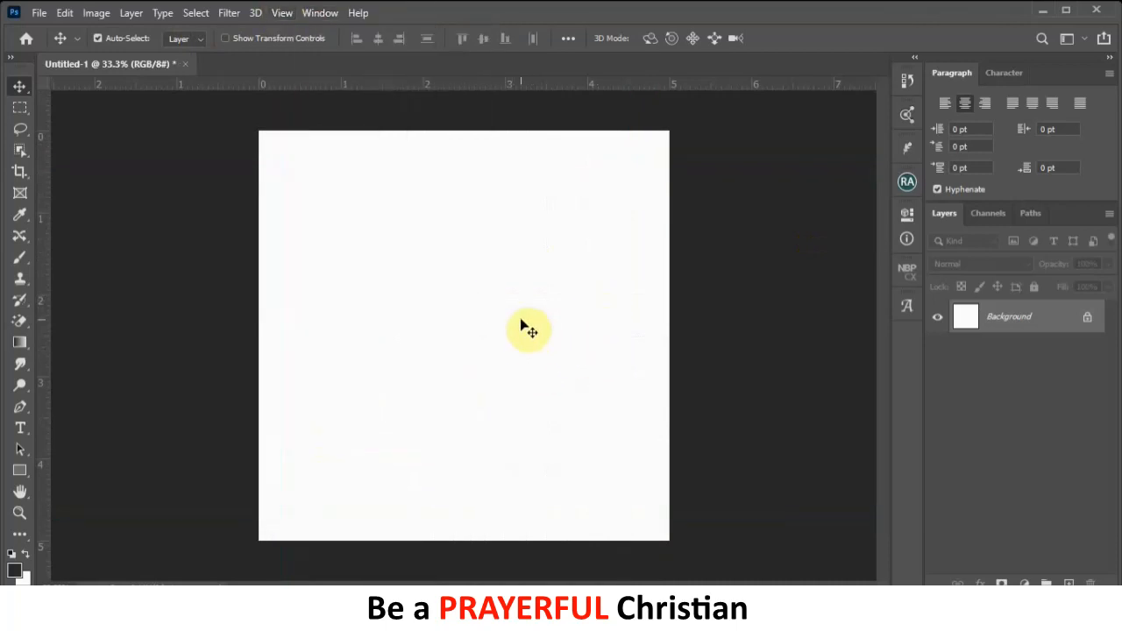
{"action": "left_click", "coordinate": [566, 617]}
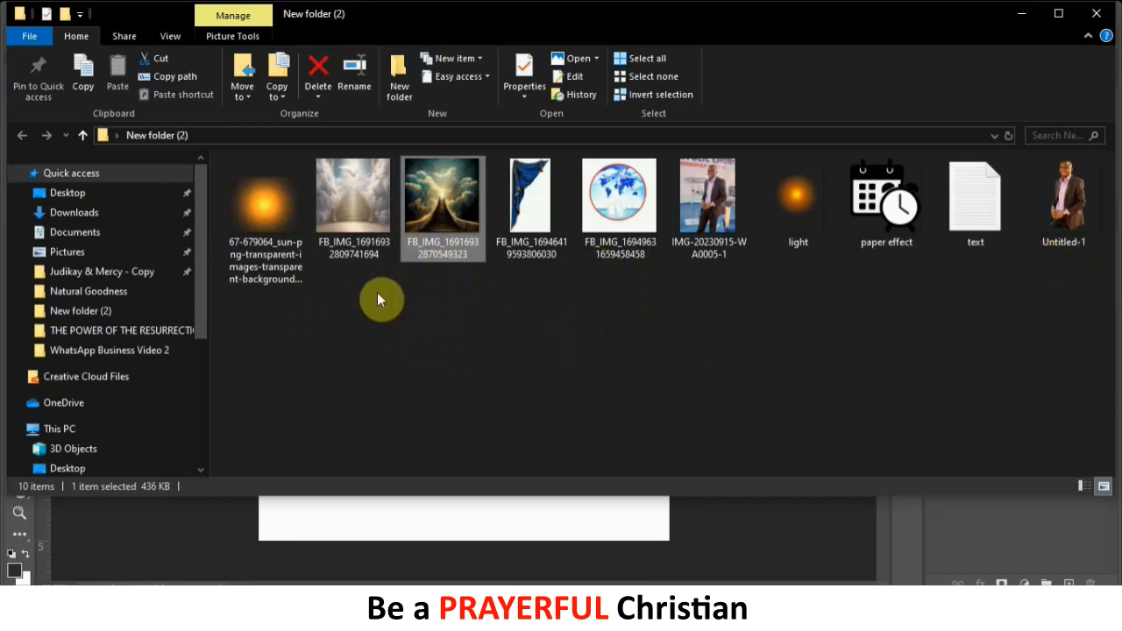
{"action": "left_click_drag", "start_coordinate": [356, 198], "coordinate": [429, 351]}
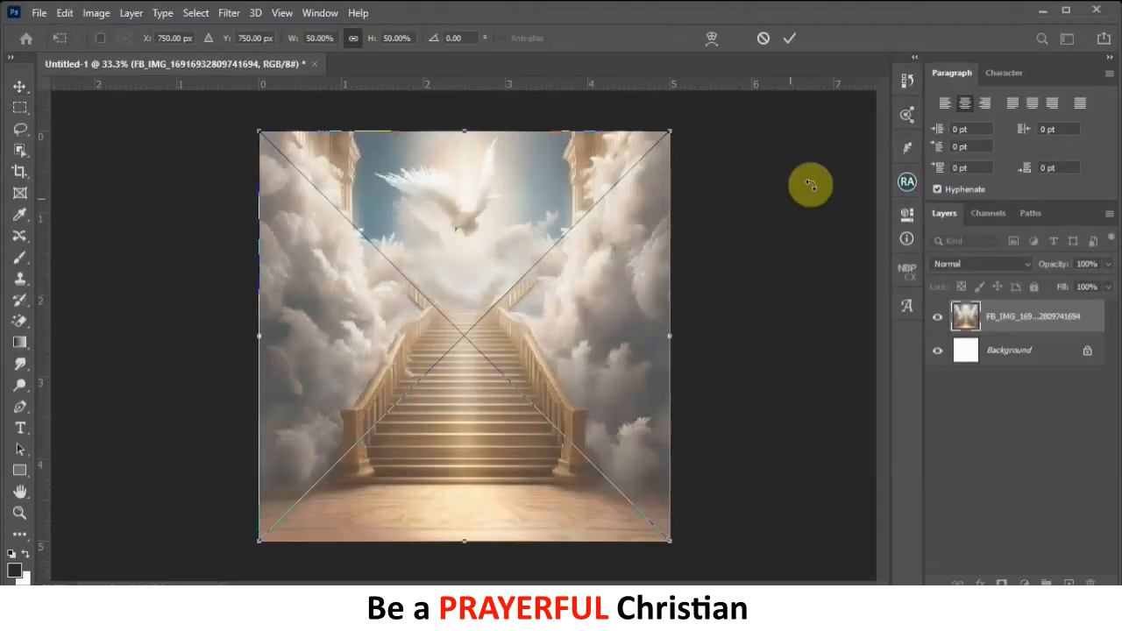
{"action": "left_click", "coordinate": [791, 39]}
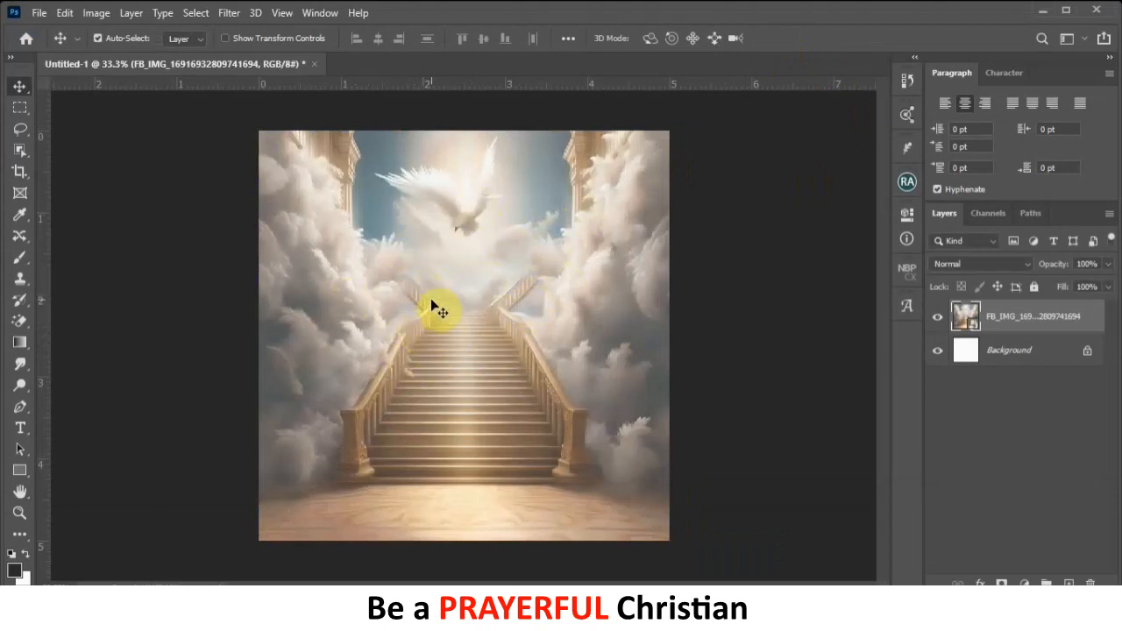
- Duplicate the staircase image layer and apply a moderate Gaussian Blur to the copy
{"action": "key", "text": "ctrl+j"}
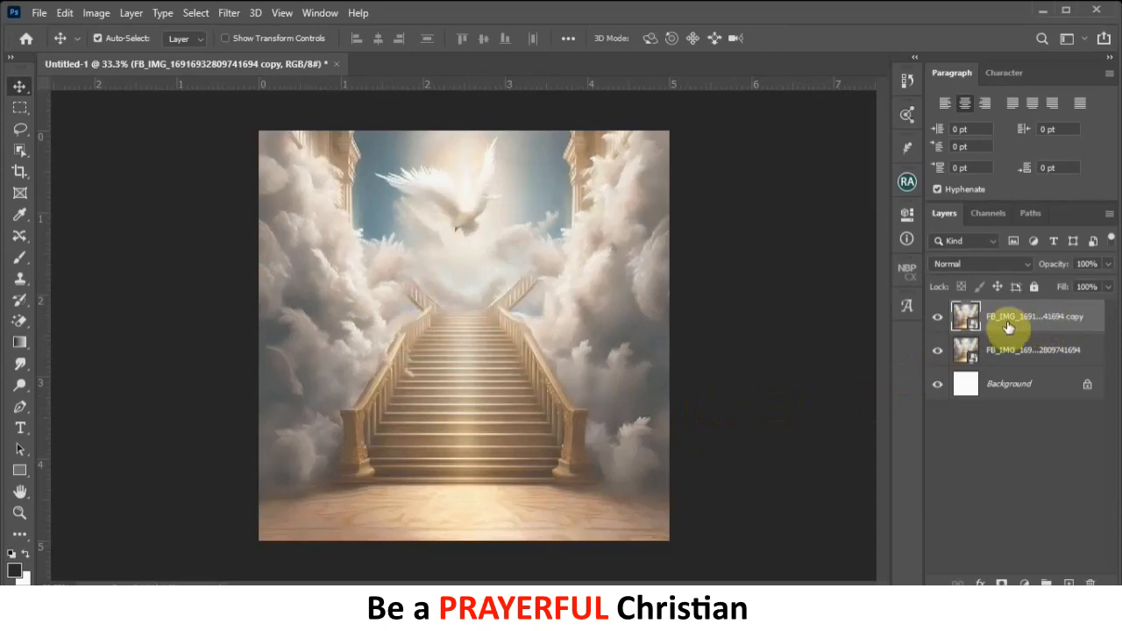
{"action": "left_click", "coordinate": [228, 13]}
{"action": "mouse_move", "coordinate": [263, 200]}
{"action": "left_click", "coordinate": [473, 260]}
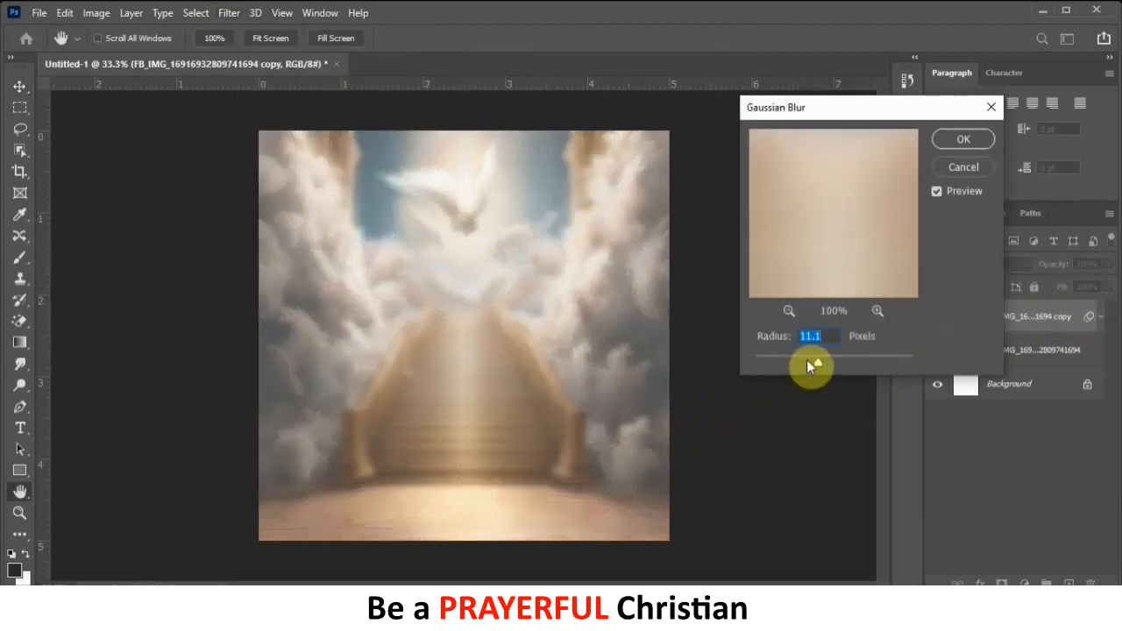
{"action": "left_click_drag", "start_coordinate": [816, 363], "coordinate": [812, 363]}
{"action": "left_click", "coordinate": [964, 139]}
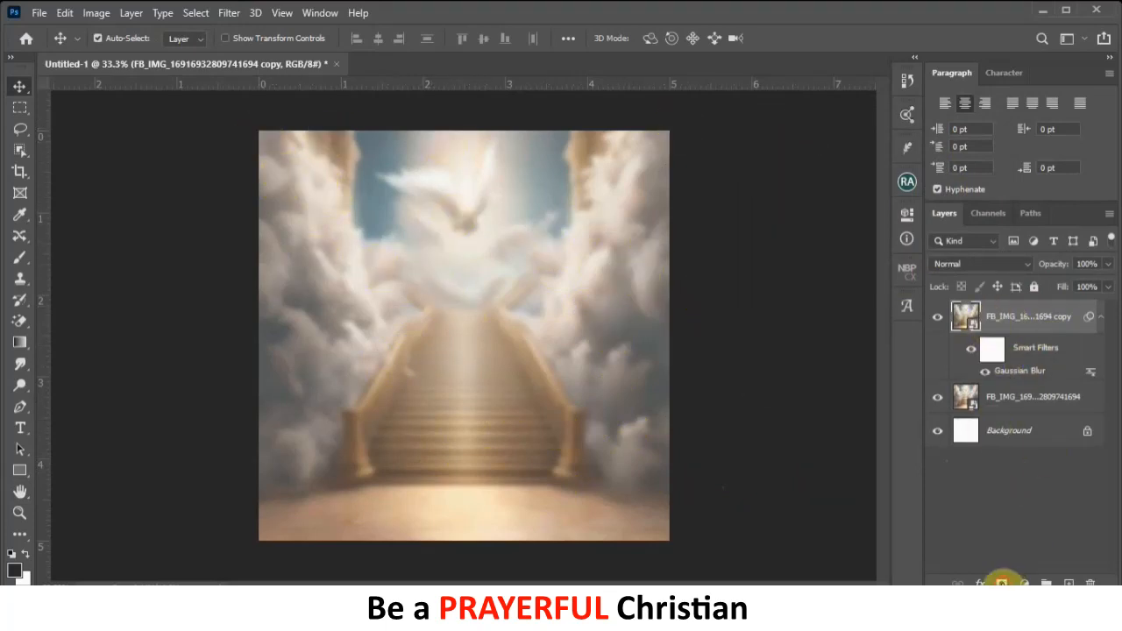
- Add a layer mask to the blurred copy and paint black over its lower part with a soft 1200 px brush
{"action": "left_click", "coordinate": [1002, 582]}
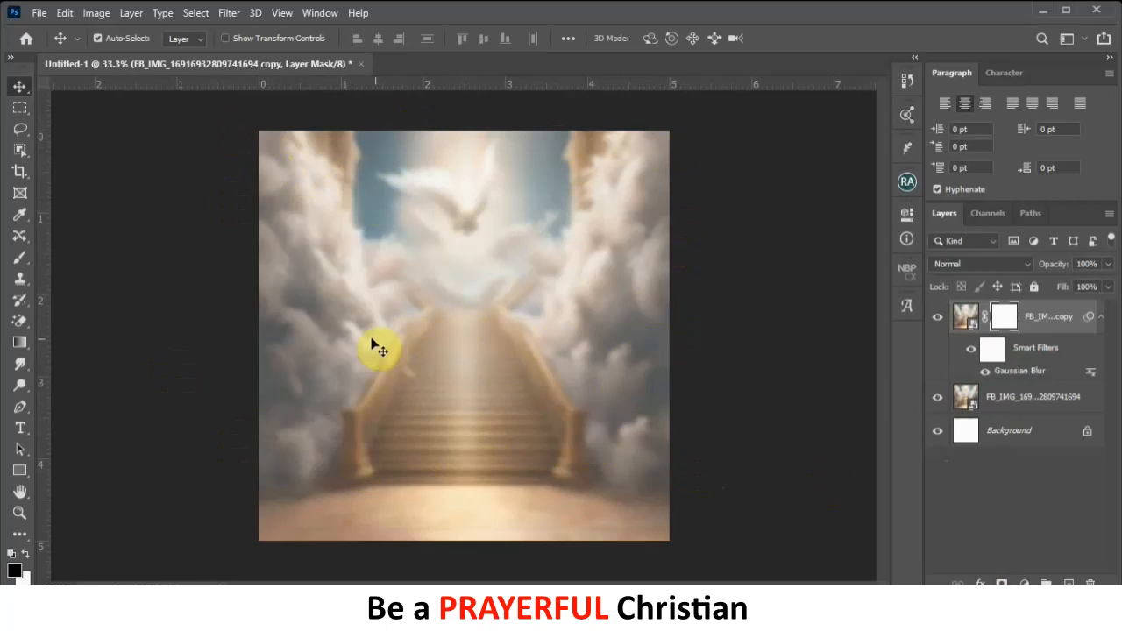
{"action": "left_click", "coordinate": [16, 261]}
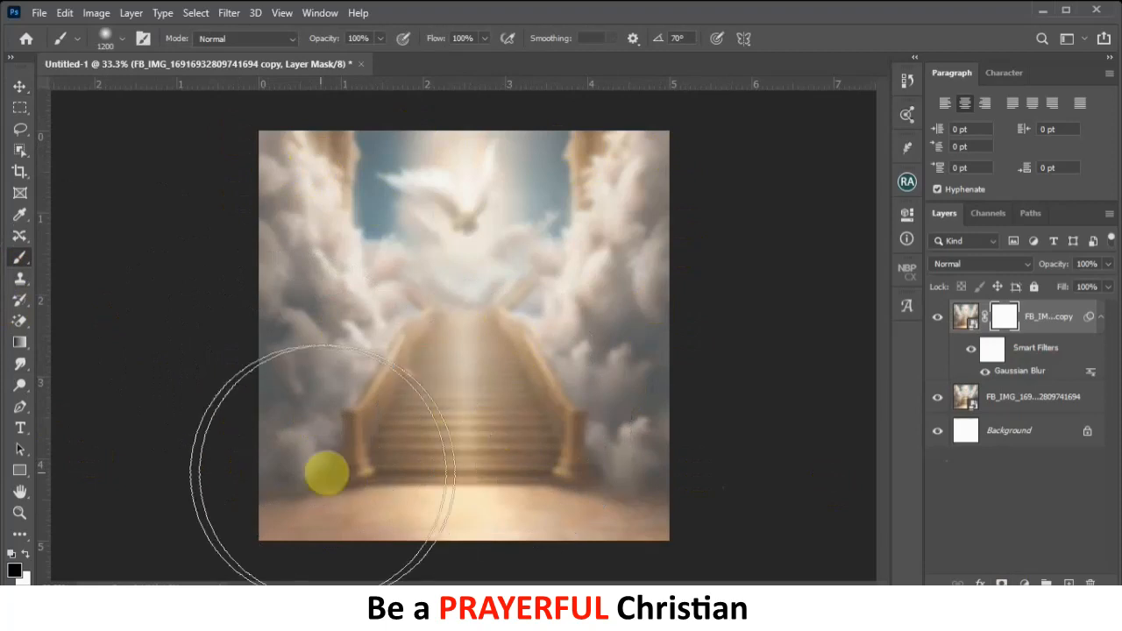
{"action": "left_click", "coordinate": [306, 451]}
{"action": "left_click", "coordinate": [662, 463]}
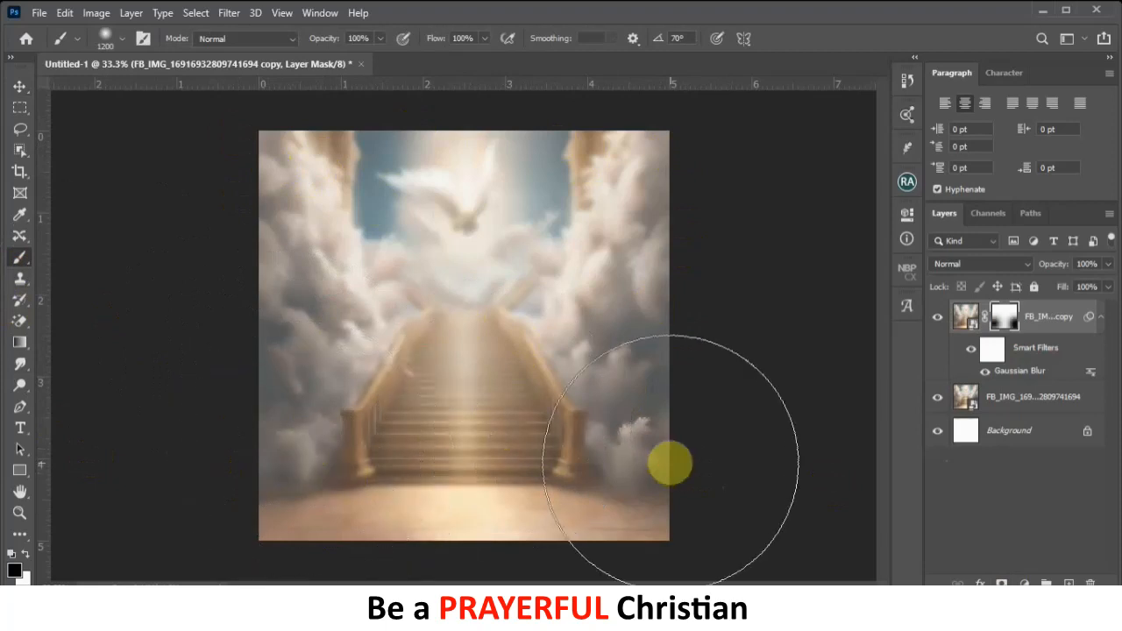
{"action": "mouse_move", "coordinate": [653, 457]}
{"action": "left_mouse_down"}
{"action": "mouse_move", "coordinate": [250, 454]}
{"action": "mouse_move", "coordinate": [250, 464]}
{"action": "mouse_move", "coordinate": [634, 465]}
{"action": "left_mouse_up"}
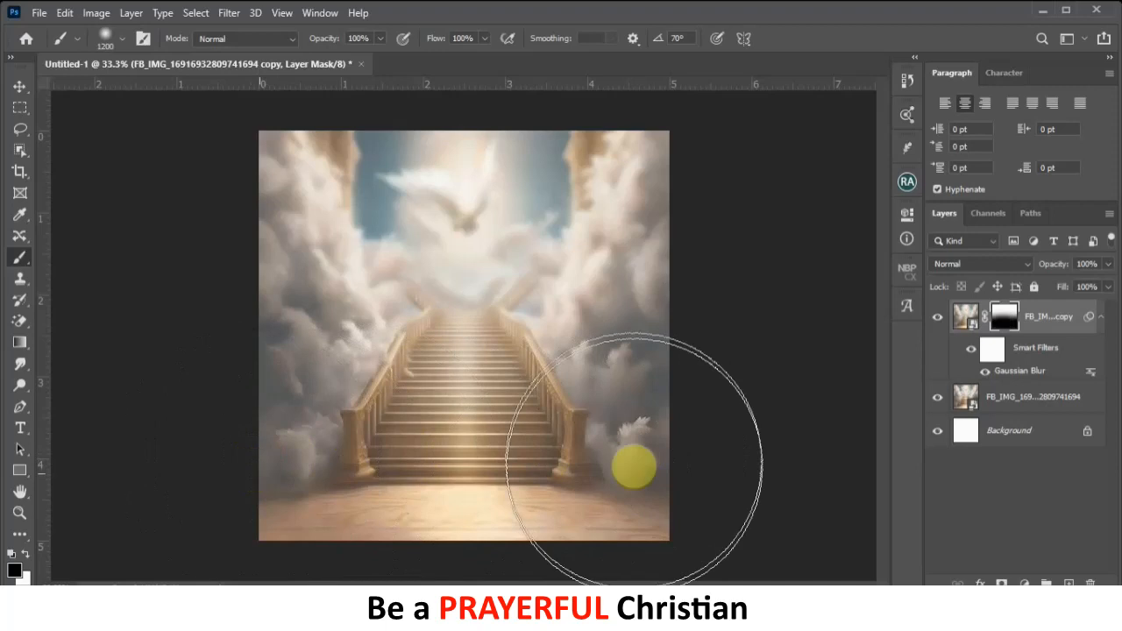
{"action": "left_click", "coordinate": [19, 86]}
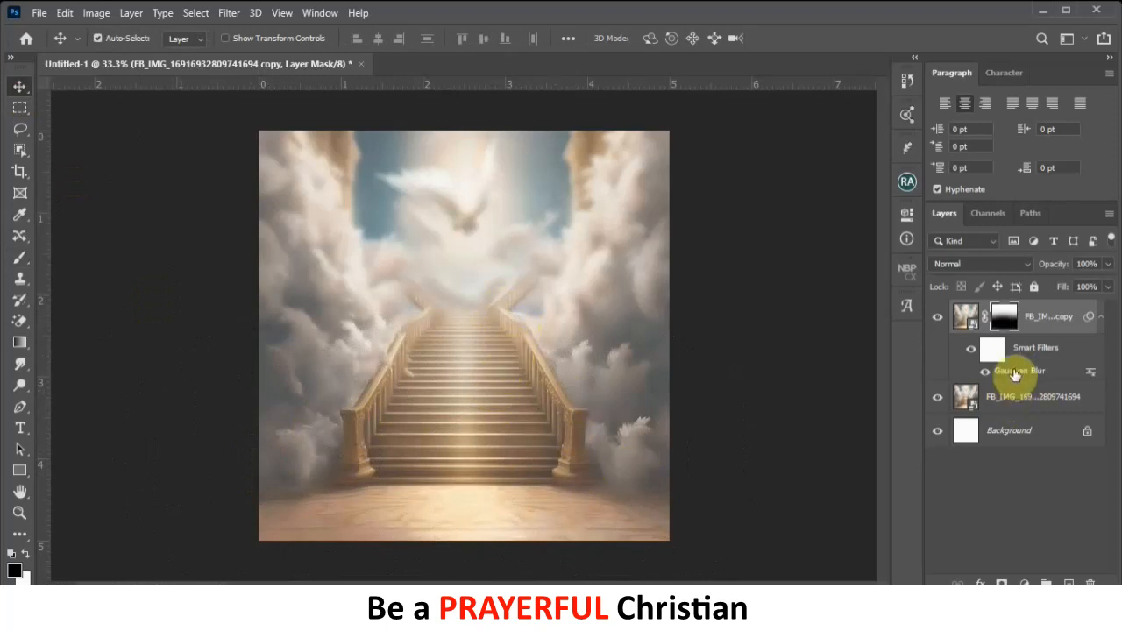
- Scale both staircase image layers together to about 161% around the canvas centre
{"action": "left_click", "coordinate": [1015, 400]}
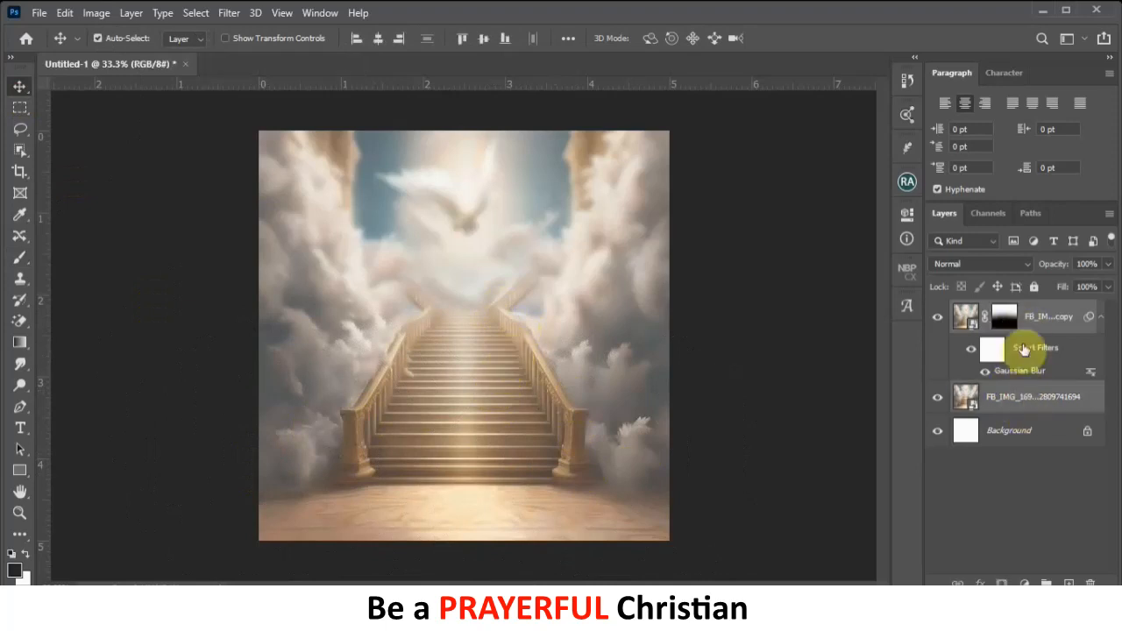
{"action": "key", "text": "ctrl+t"}
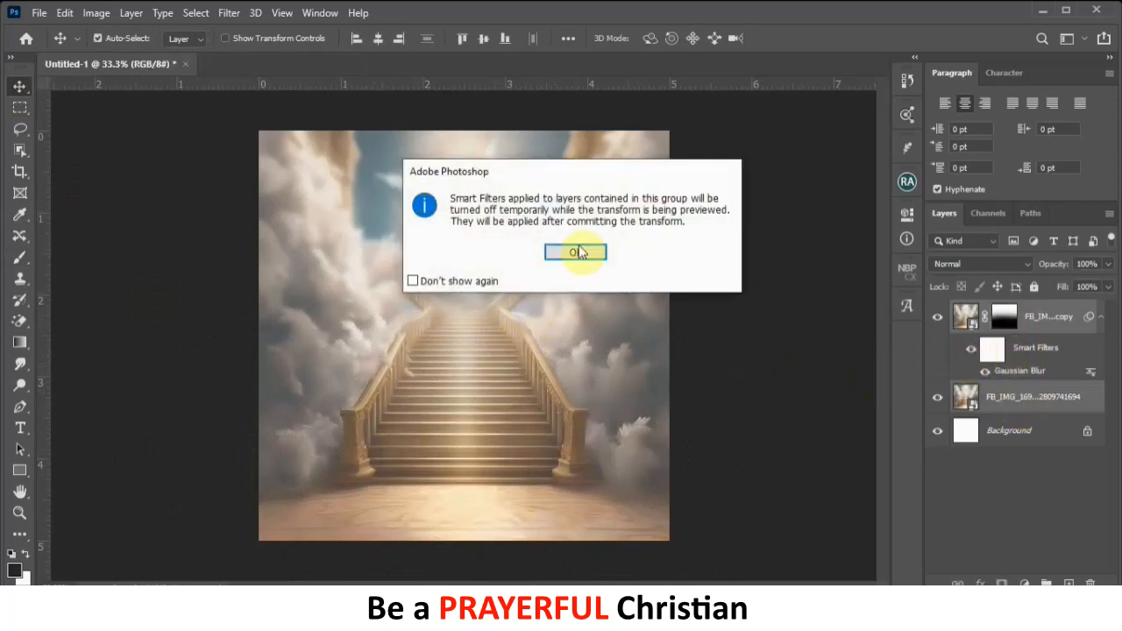
{"action": "left_click", "coordinate": [576, 254]}
{"action": "scroll", "coordinate": [574, 252], "scroll_direction": "down", "scroll_amount": 3}
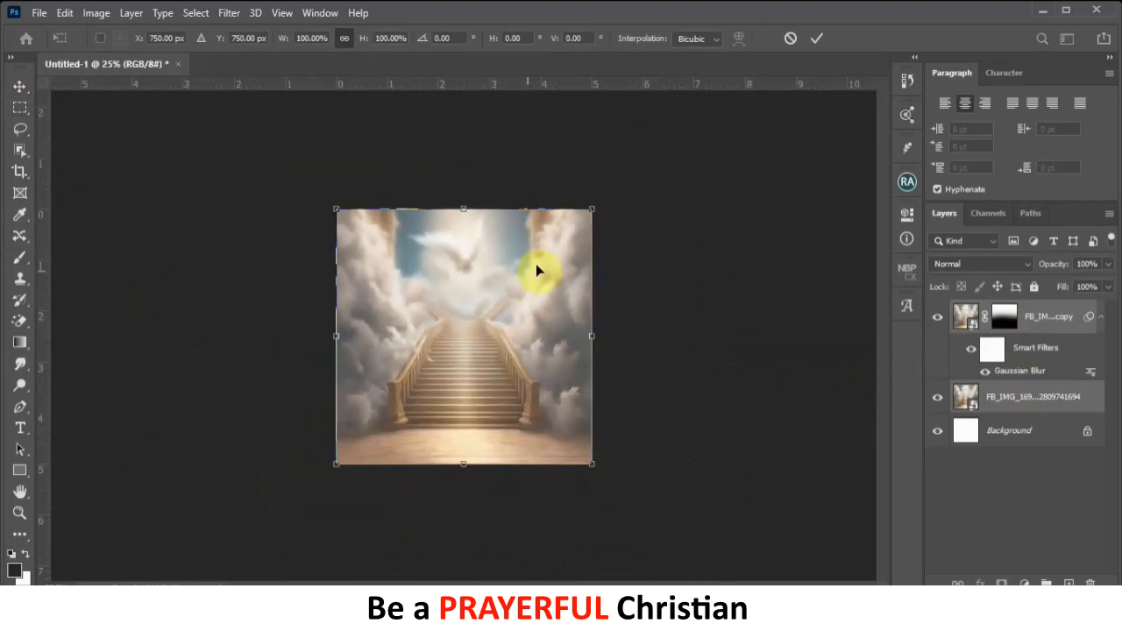
{"action": "left_click_drag", "start_coordinate": [592, 208], "coordinate": [667, 140]}
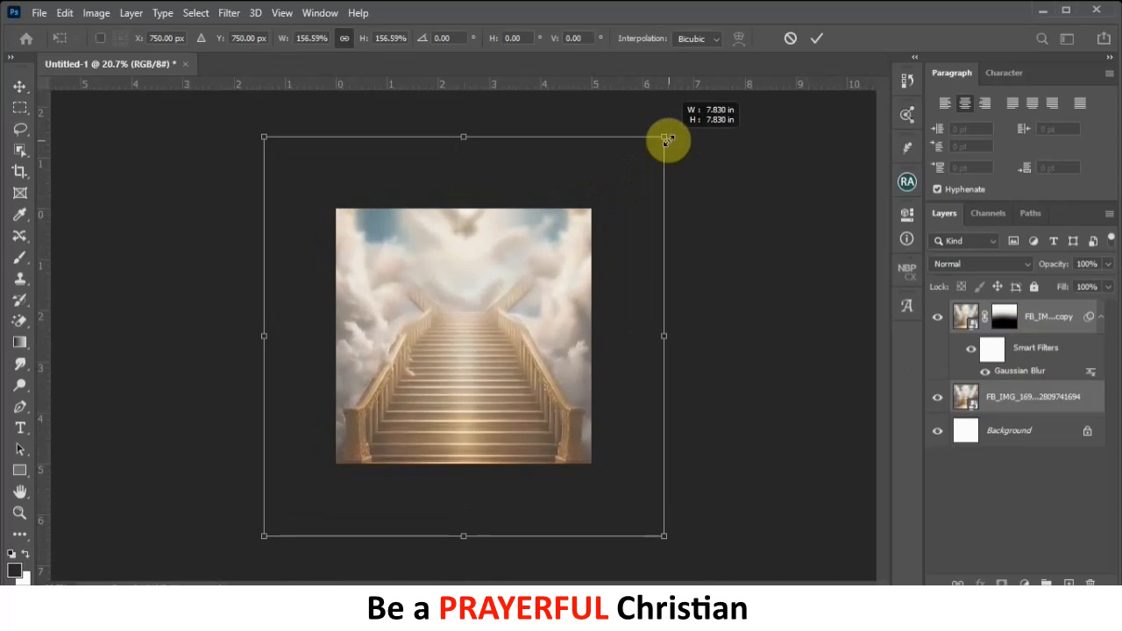
{"action": "left_click_drag", "start_coordinate": [666, 140], "coordinate": [671, 132]}
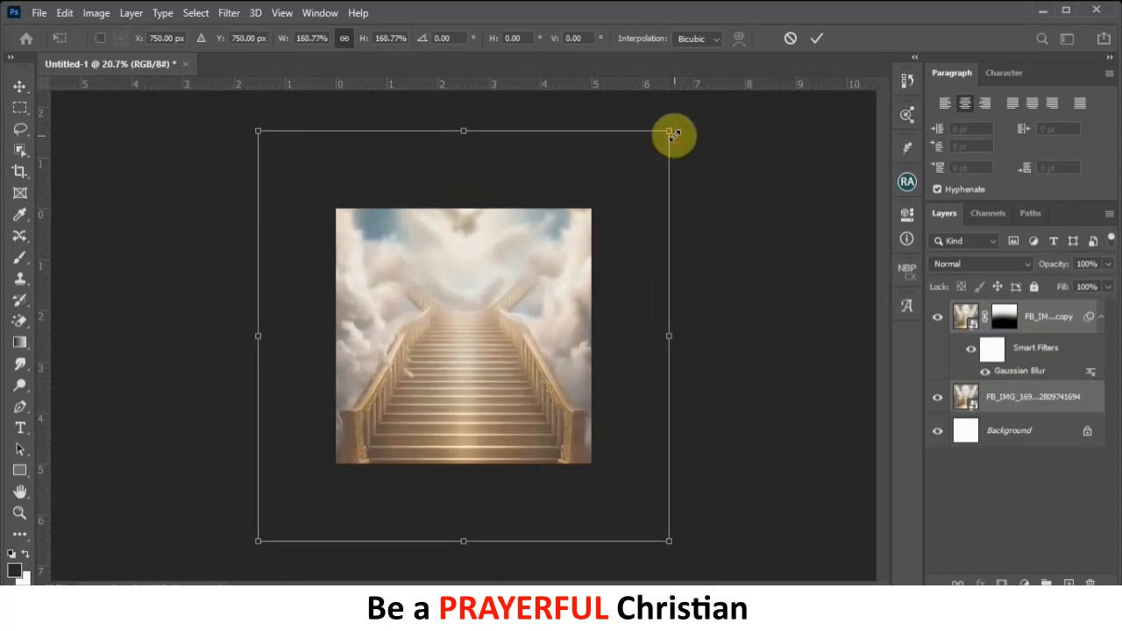
{"action": "left_click", "coordinate": [817, 38]}
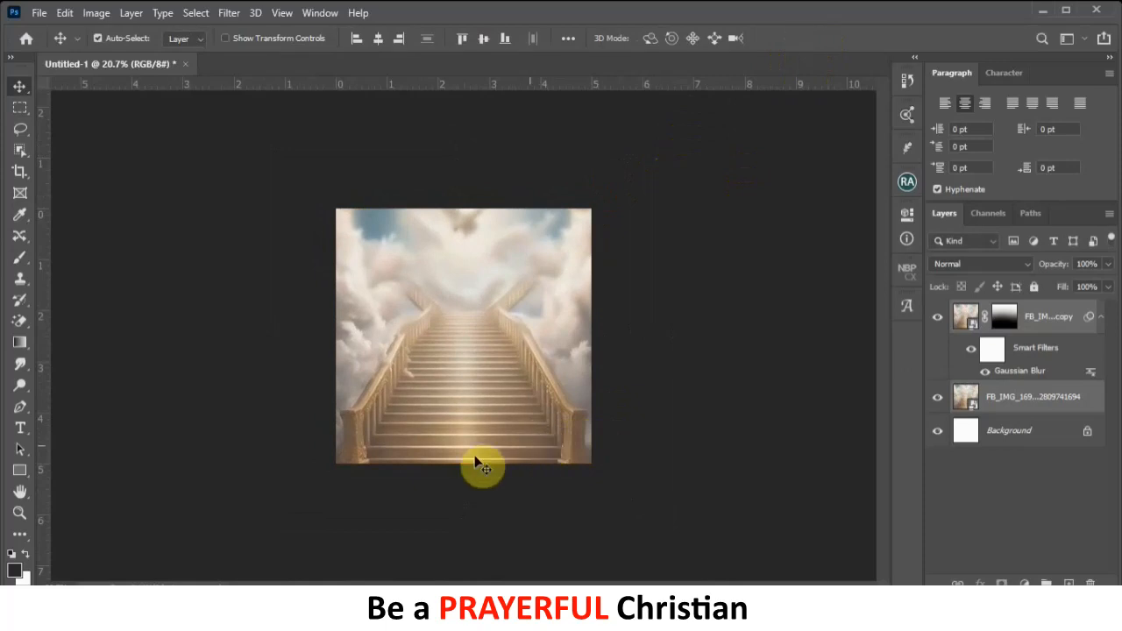
{"action": "scroll", "coordinate": [478, 464], "scroll_direction": "up", "scroll_amount": 4}
{"action": "scroll", "coordinate": [489, 459], "scroll_direction": "down", "scroll_amount": 2}
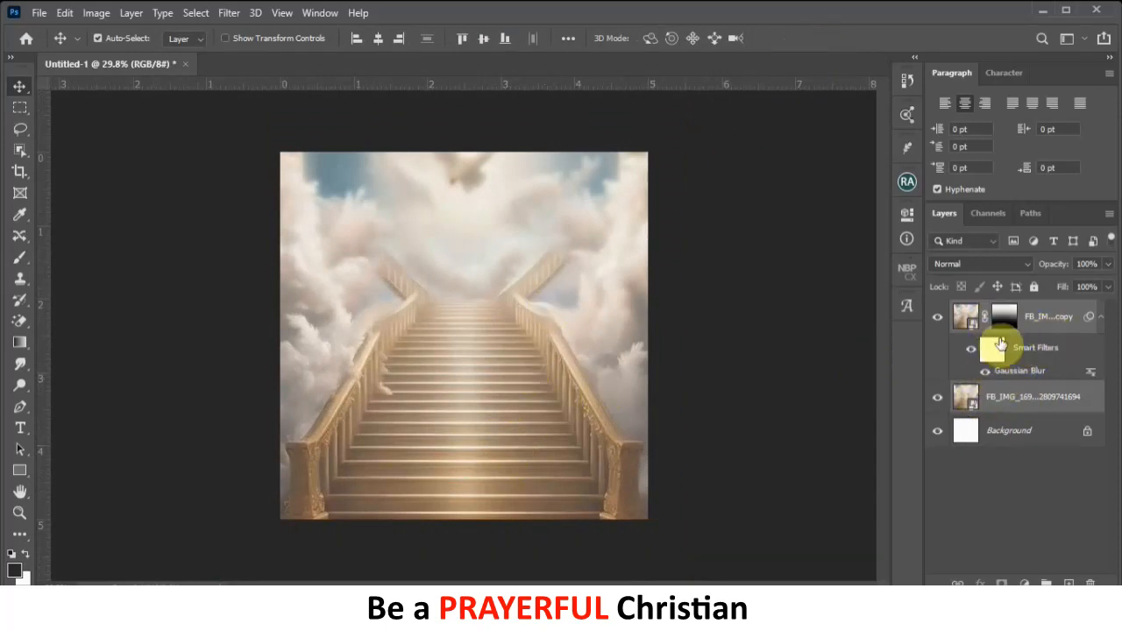
{"action": "key", "text": "ctrl+j"}
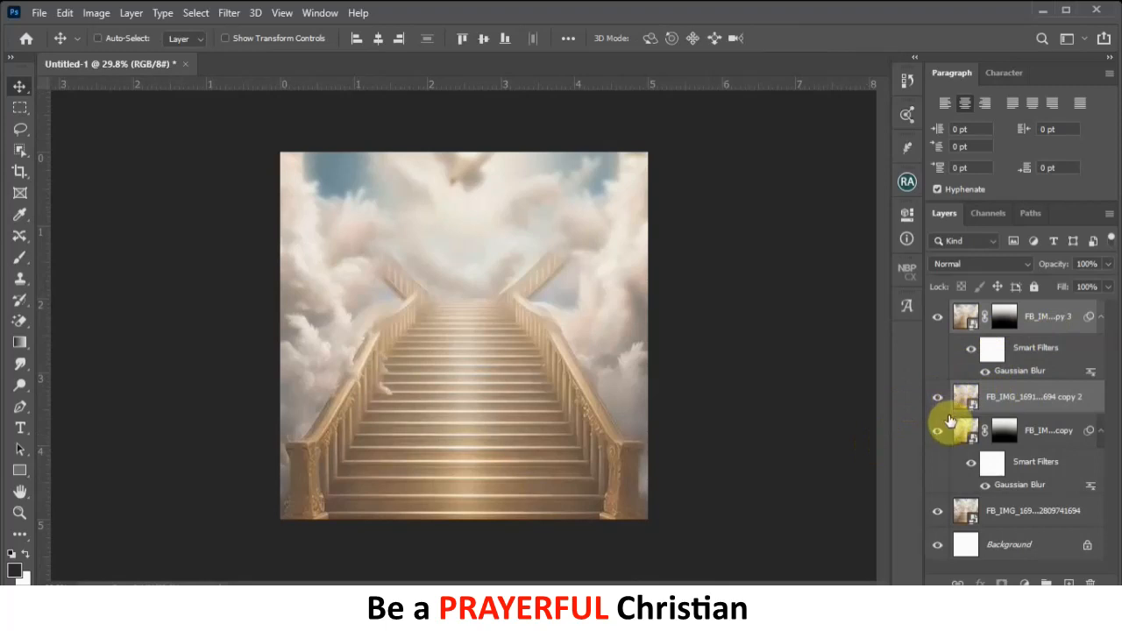
{"action": "key", "text": "ctrl+z"}
{"action": "key", "text": "ctrl+z"}
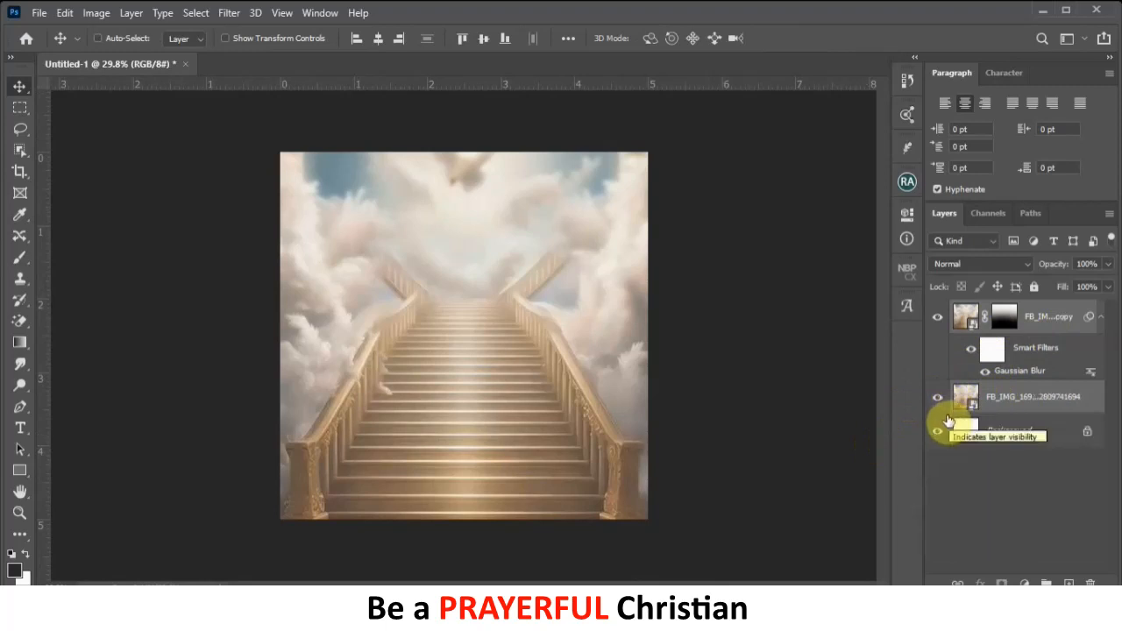
- Group the two staircase image layers and rename the group Background
{"action": "key", "text": "ctrl+g"}
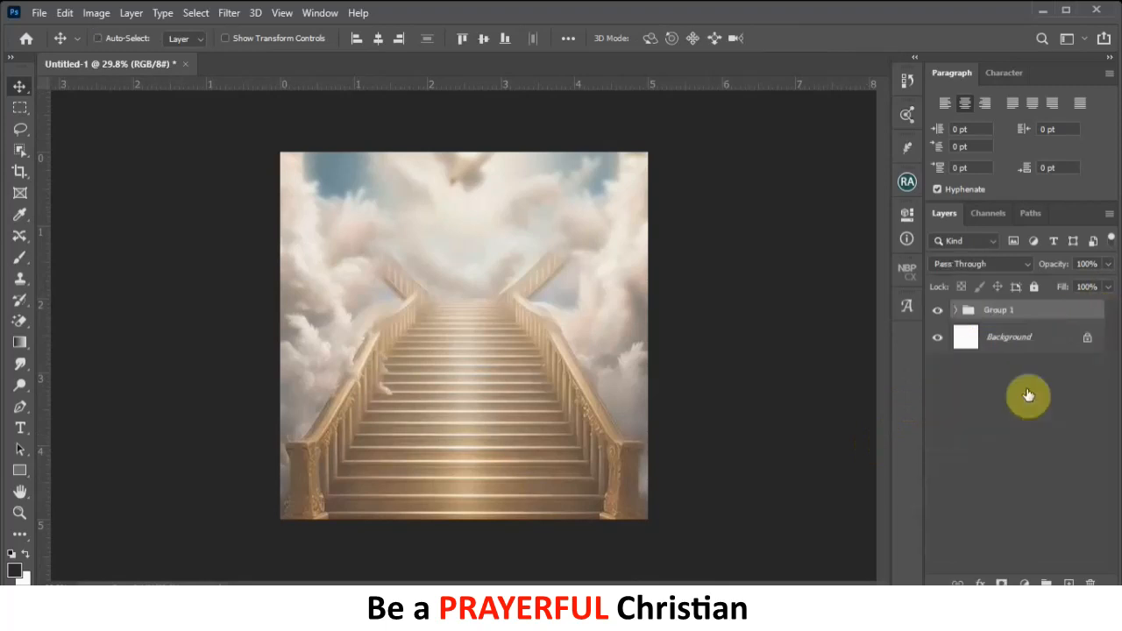
{"action": "double_click", "coordinate": [1001, 312]}
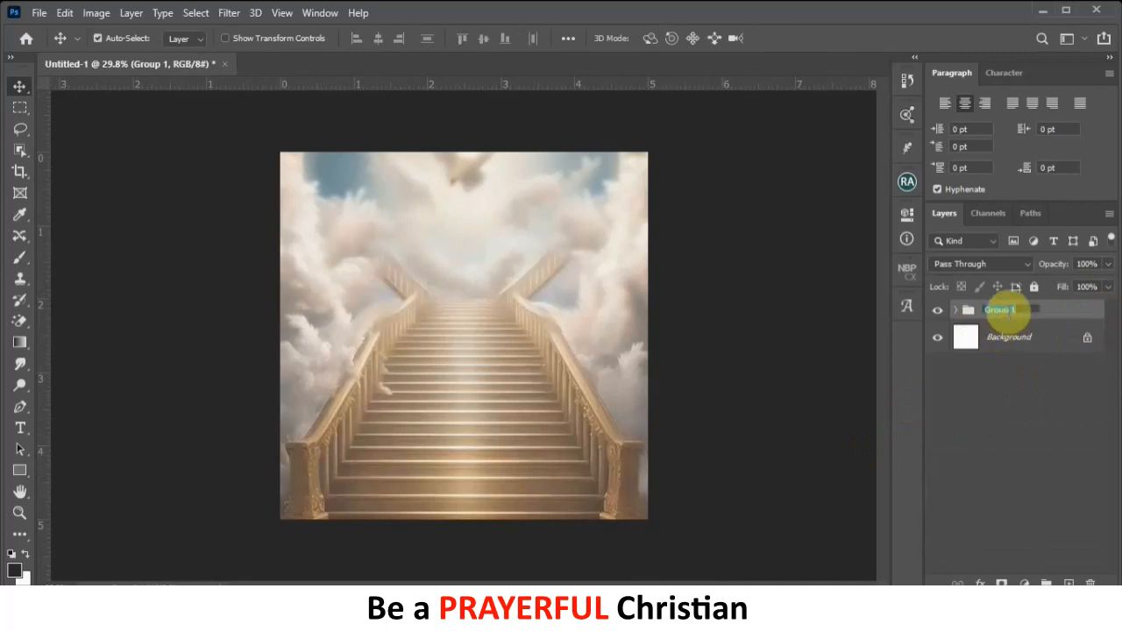
{"action": "type", "text": "Background"}
{"action": "key", "text": "Return"}
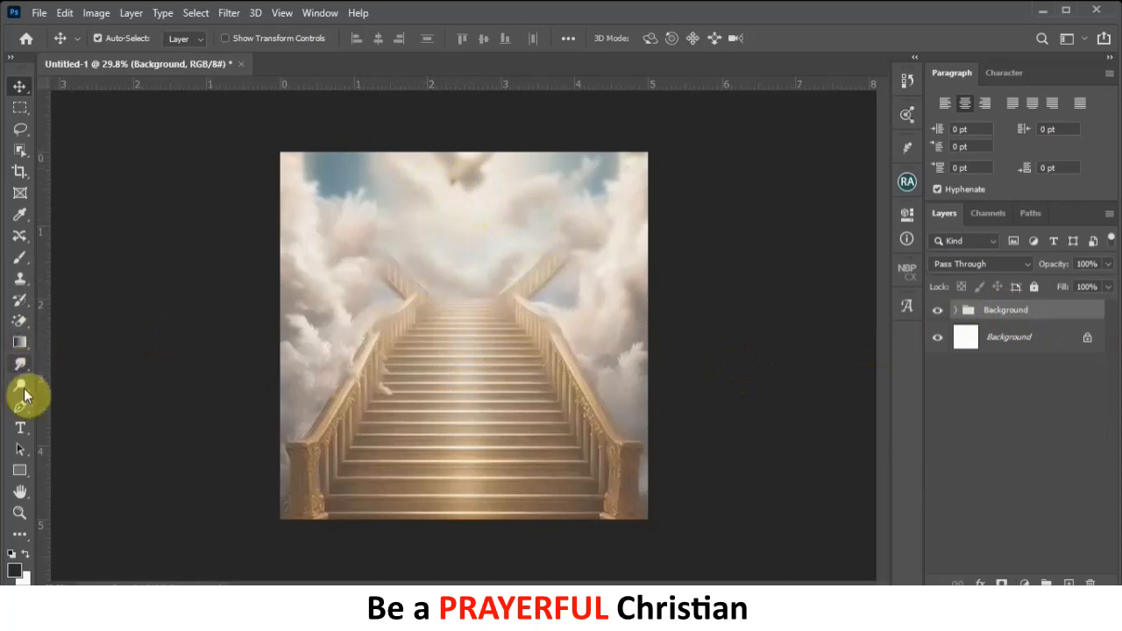
- Draw a rounded rectangle about 758 px wide and 142 px high, centred near the upper edge of the canvas
{"action": "left_click", "coordinate": [19, 470]}
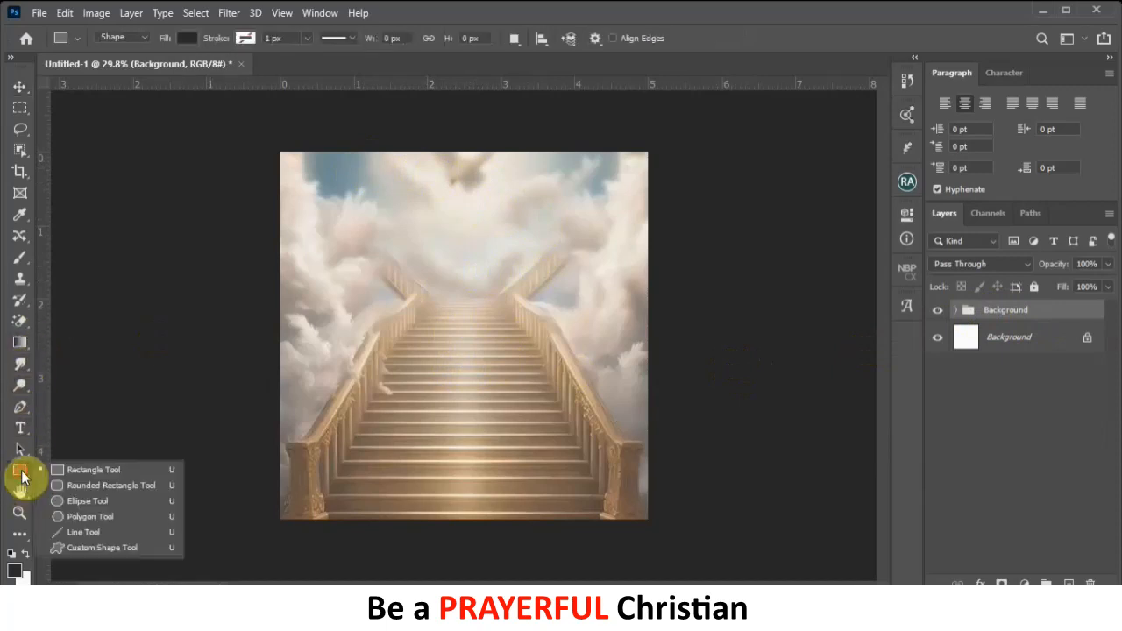
{"action": "left_click", "coordinate": [108, 486]}
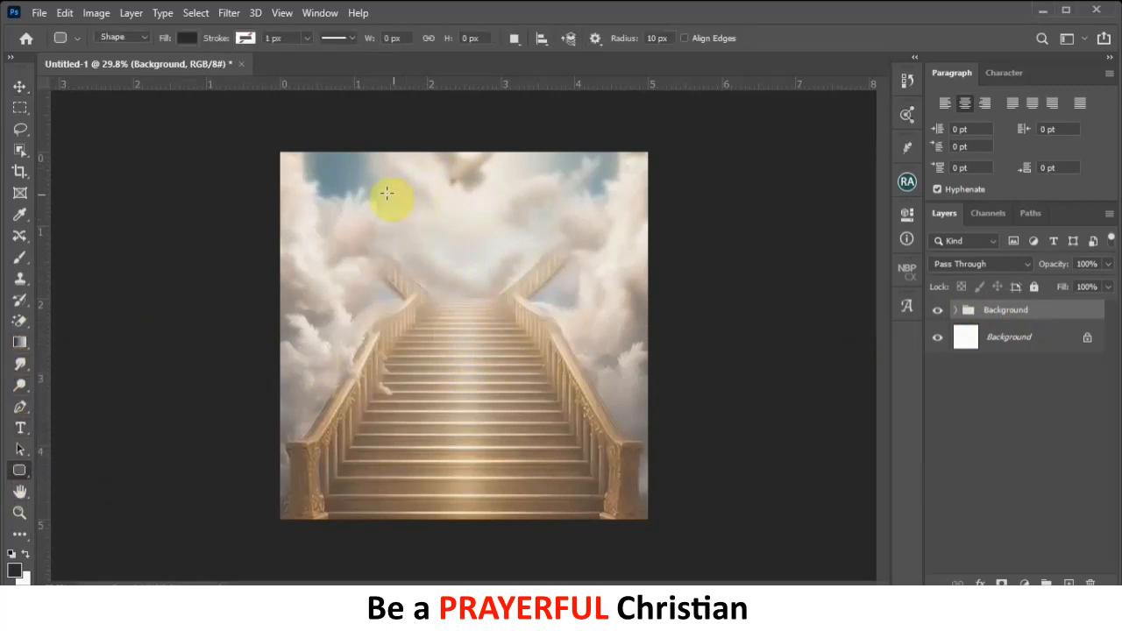
{"action": "scroll", "coordinate": [372, 190], "scroll_direction": "up", "scroll_amount": 2}
{"action": "left_click_drag", "start_coordinate": [342, 133], "coordinate": [589, 178]}
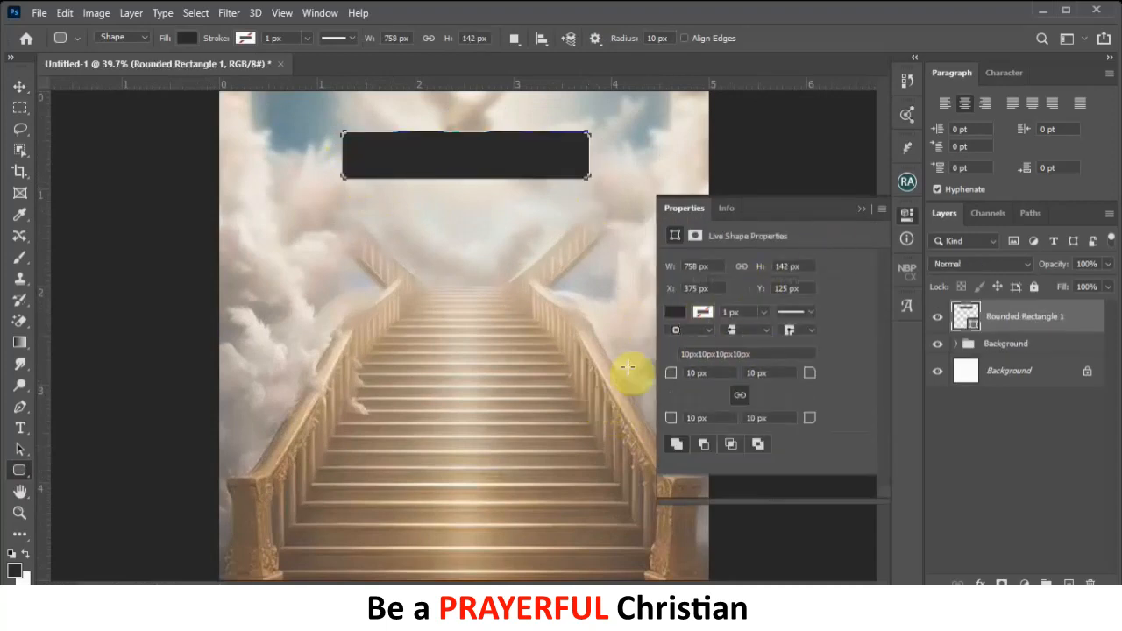
- Increase the linked corner radius of the rounded rectangle so all four corners are clearly rounder
{"action": "left_click", "coordinate": [694, 373]}
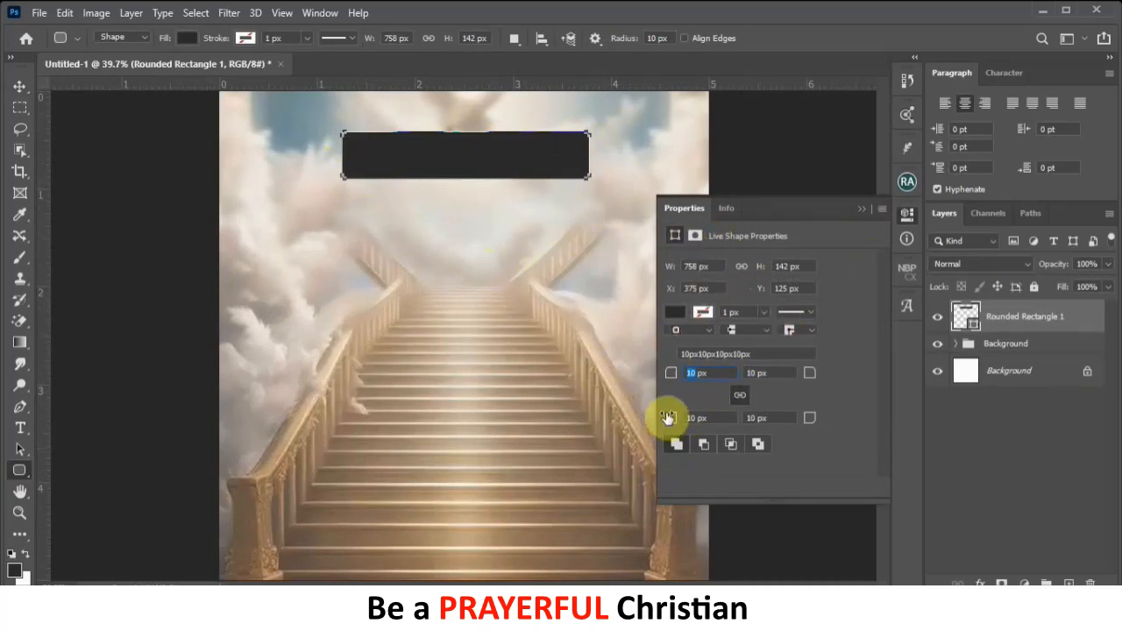
{"action": "type", "text": "30"}
{"action": "left_click", "coordinate": [697, 373]}
{"action": "type", "text": "4"}
{"action": "left_click", "coordinate": [860, 209]}
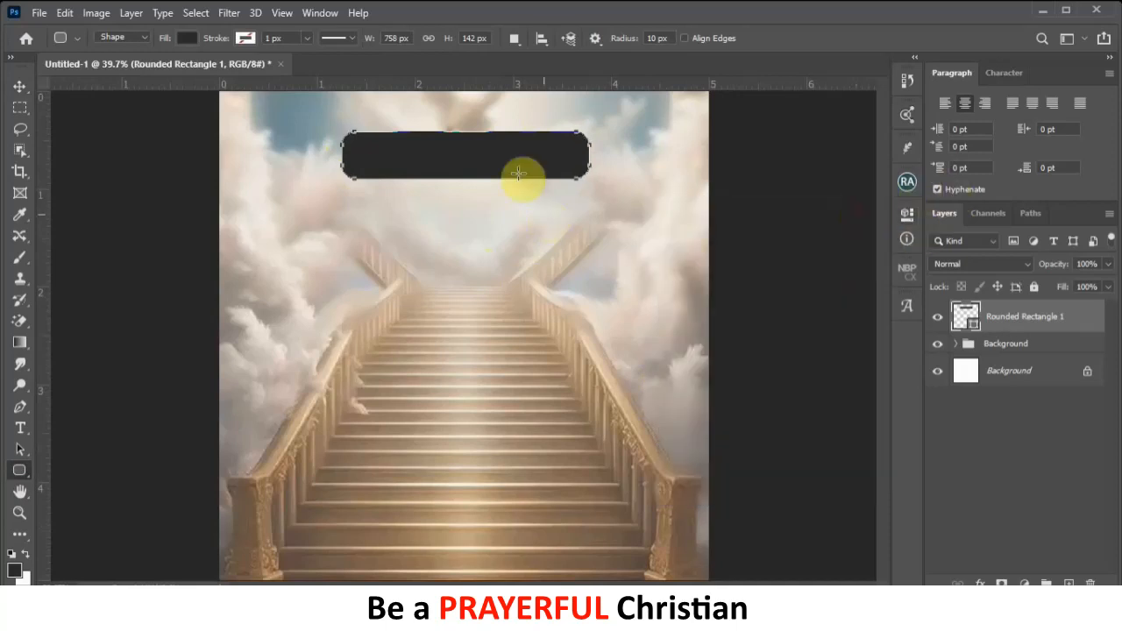
- Change the rounded rectangle's fill to a fully saturated bright blue
{"action": "double_click", "coordinate": [969, 323]}
{"action": "left_click", "coordinate": [917, 380]}
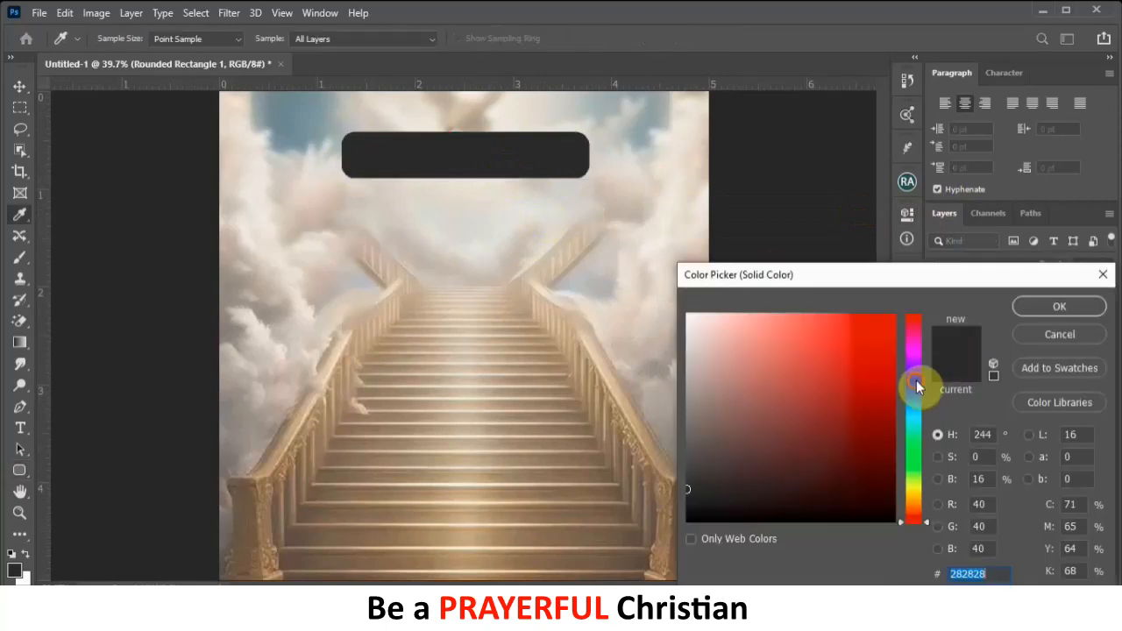
{"action": "left_click_drag", "start_coordinate": [875, 345], "coordinate": [909, 288]}
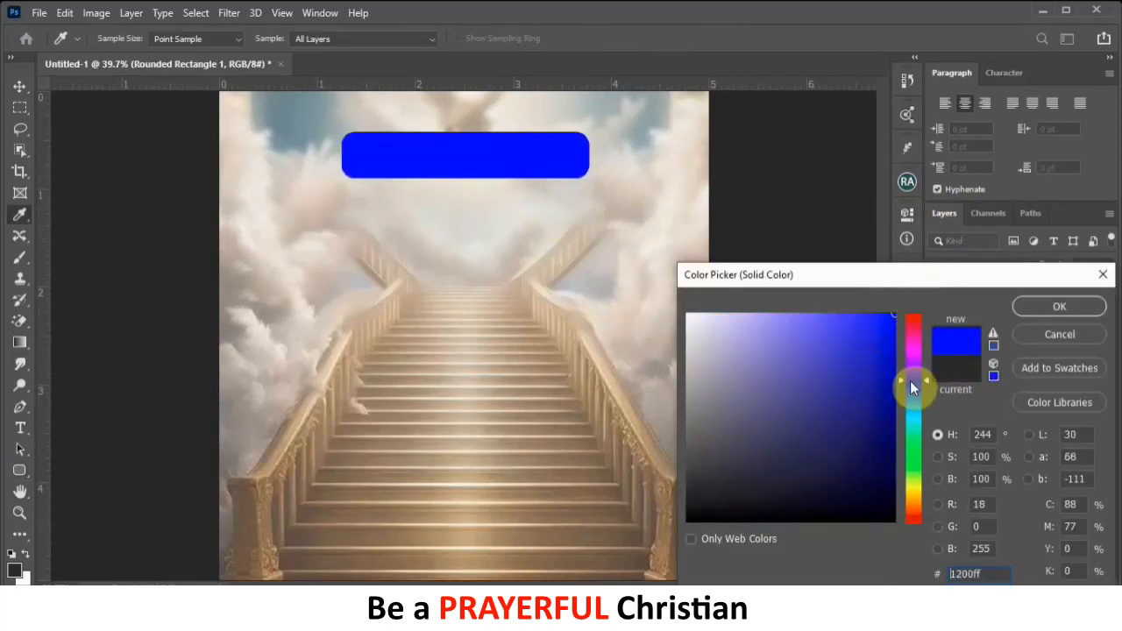
{"action": "left_click", "coordinate": [910, 383]}
{"action": "left_click", "coordinate": [1060, 305]}
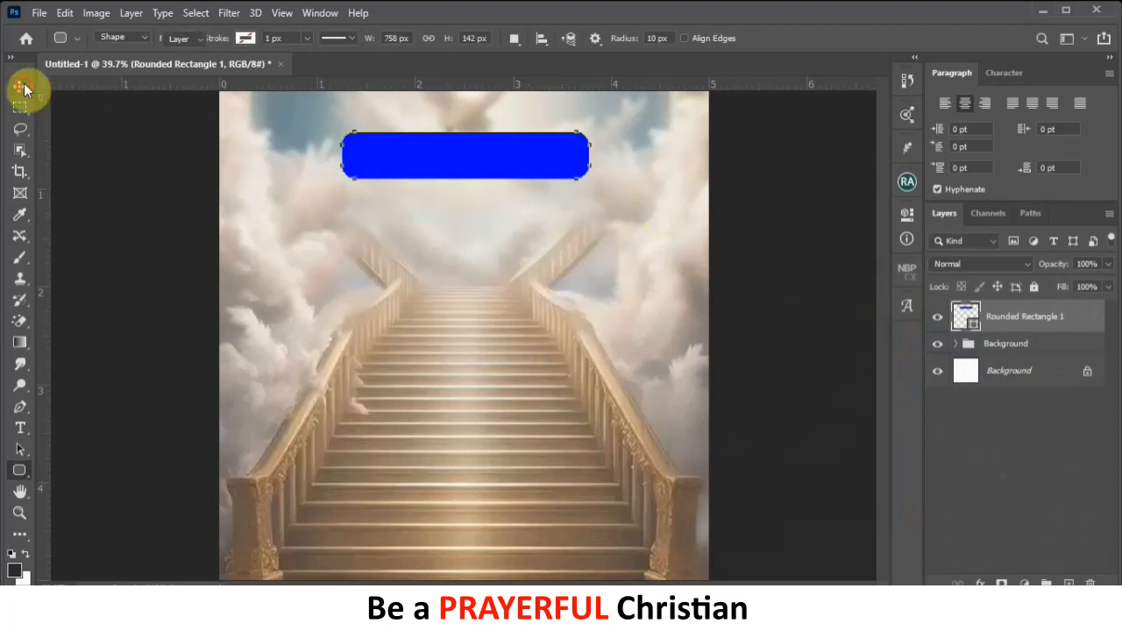
- Switch to the Notepad text file and copy the lines "CHRIST APOSTOLIC CHURCH INT." and "AYIKAI DOBLO"
{"action": "left_click", "coordinate": [20, 87]}
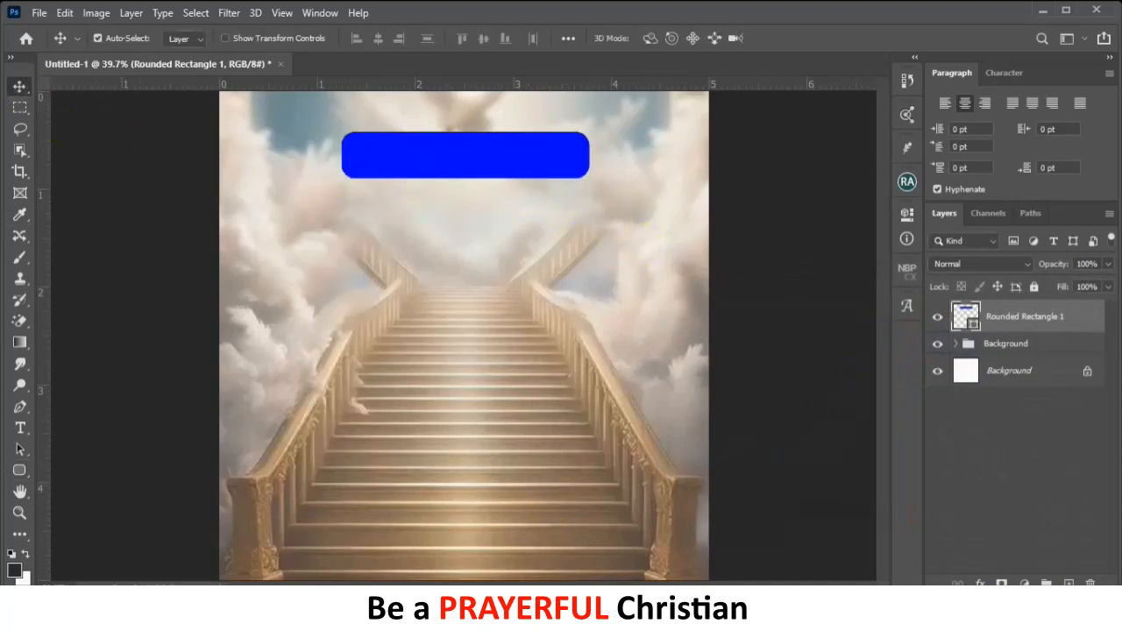
{"action": "key", "text": "alt+Tab"}
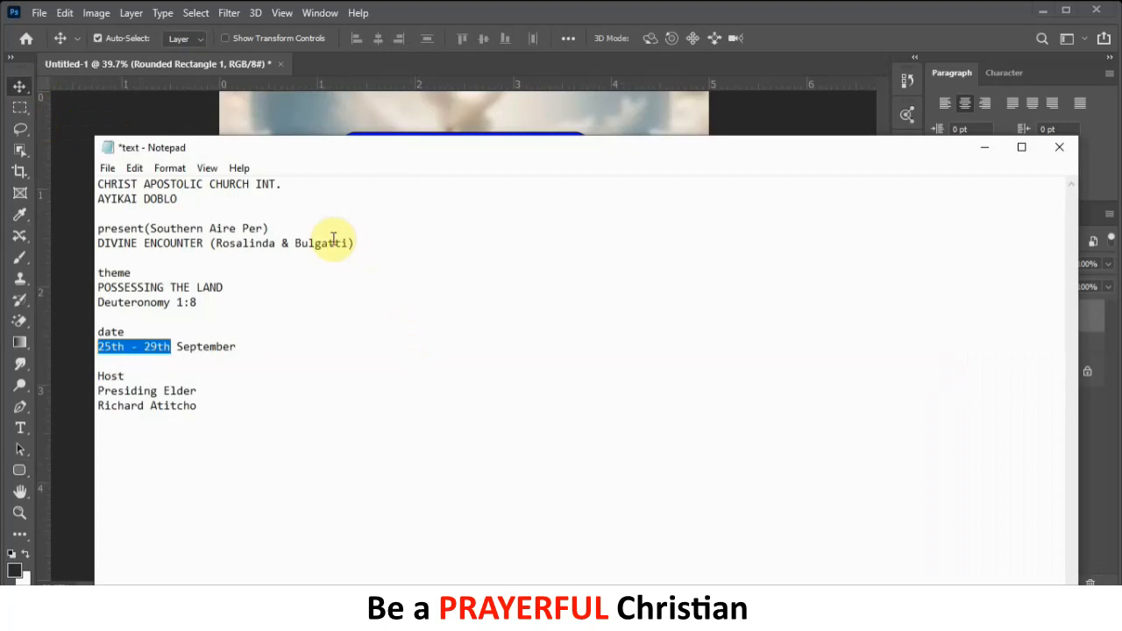
{"action": "left_click_drag", "start_coordinate": [183, 198], "coordinate": [88, 189]}
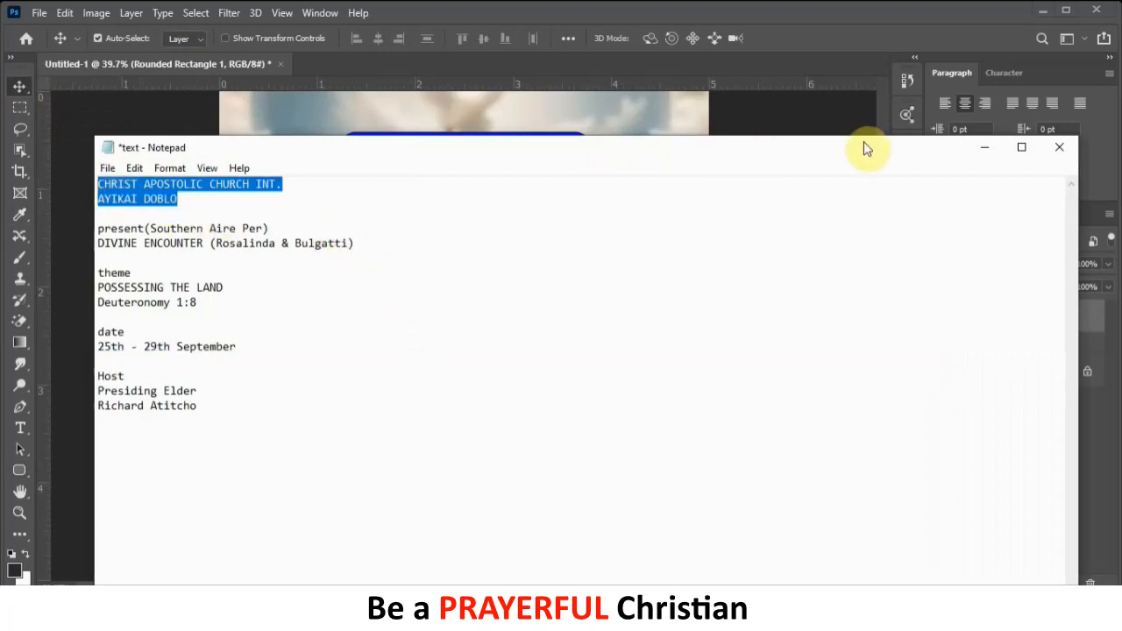
{"action": "left_click", "coordinate": [983, 146]}
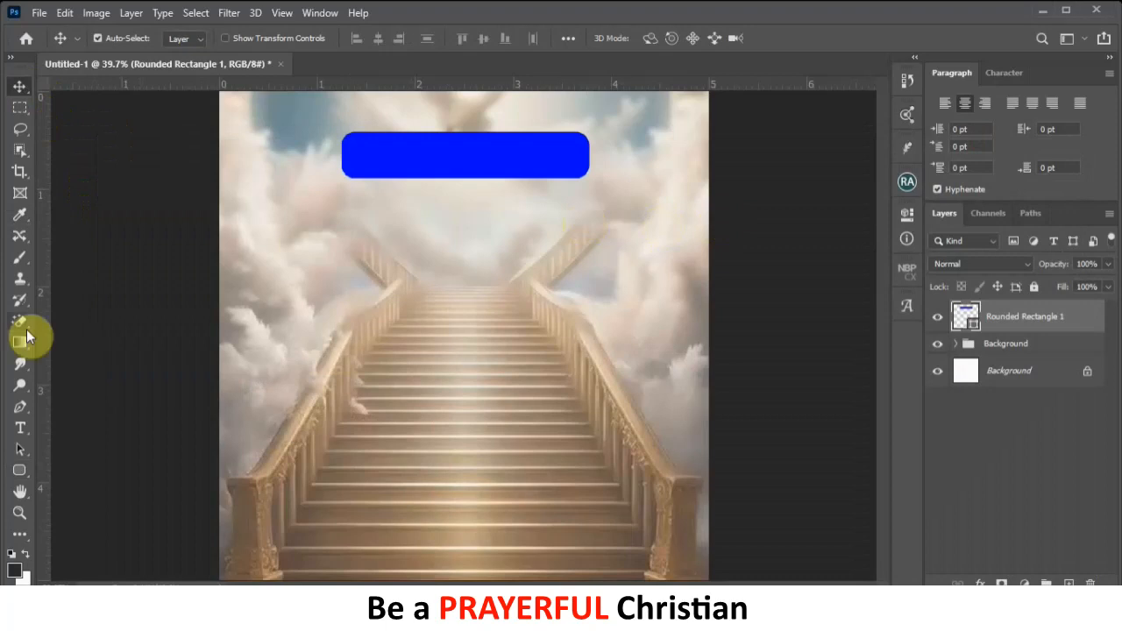
- Add a text layer over the blue banner reading "CHRIST APOSTOLIC CHURCH INT." with "AYIKAI DOBLO" on the second line
{"action": "left_click", "coordinate": [21, 429]}
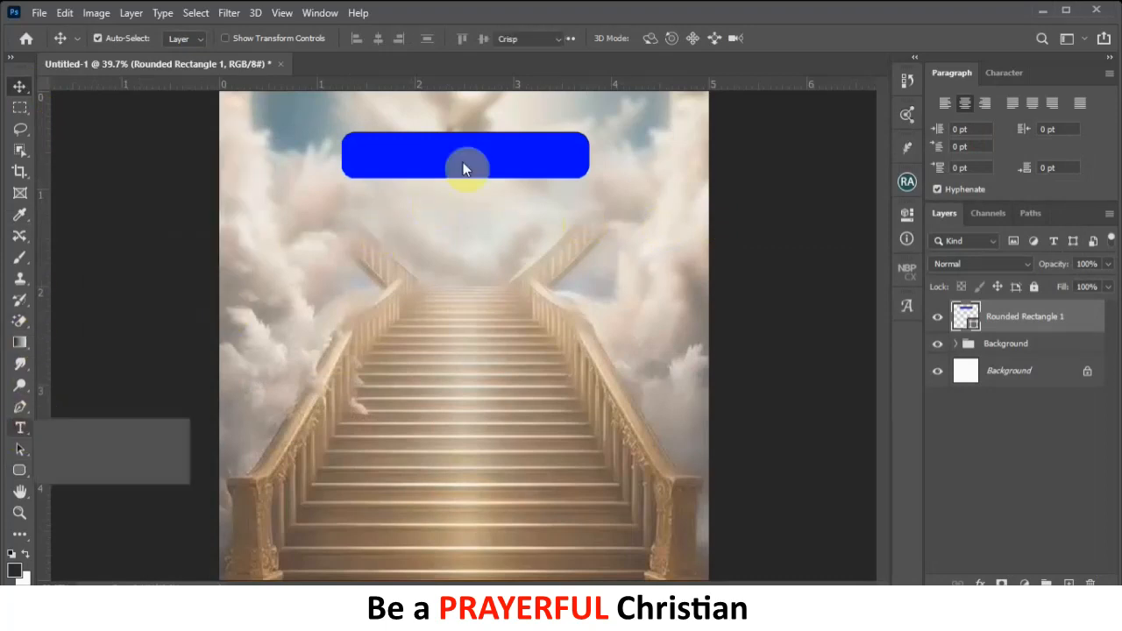
{"action": "left_click", "coordinate": [451, 159]}
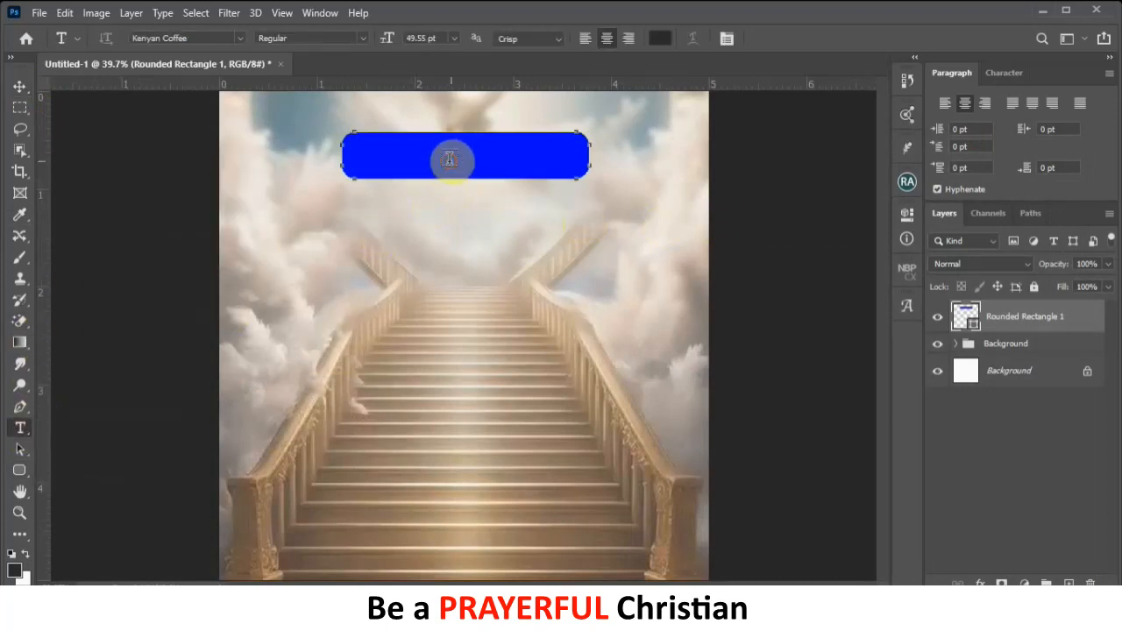
{"action": "left_click", "coordinate": [450, 160]}
{"action": "type", "text": "ST APOSTOLIC CHURCH I AYIKAI DOBLO"}
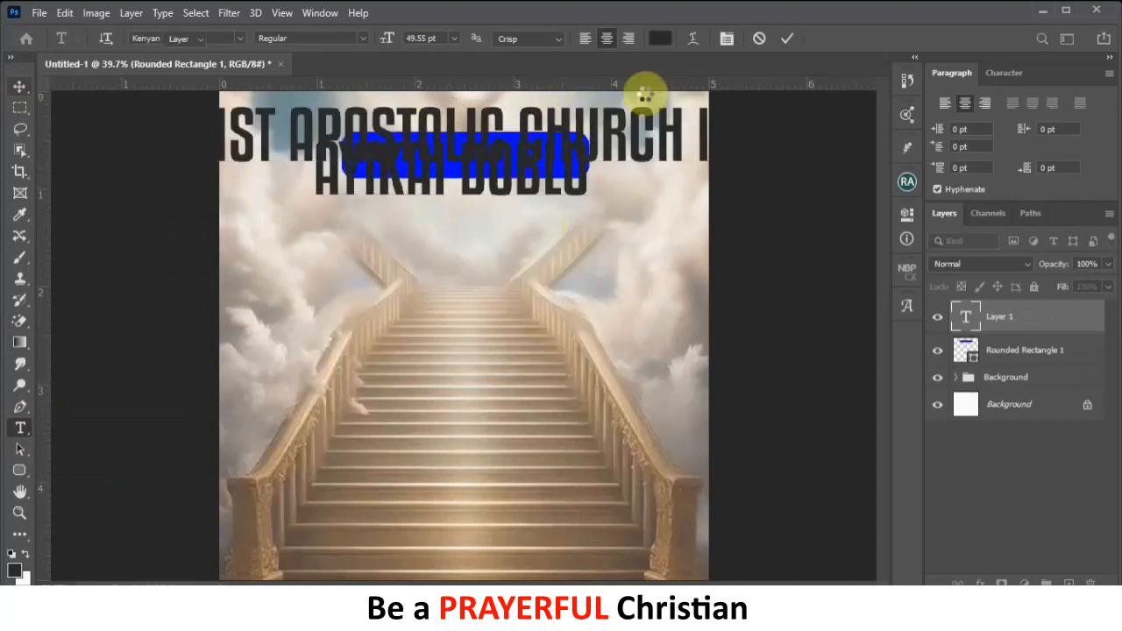
{"action": "left_click", "coordinate": [789, 40]}
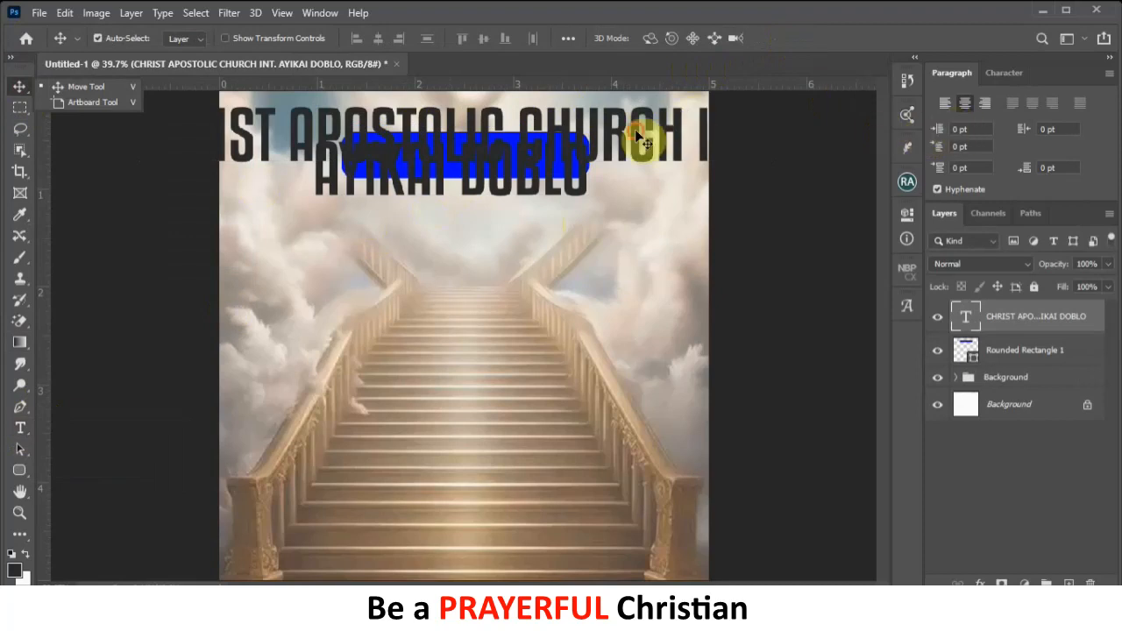
- Set the church name text to a 14 pt font size with 12 pt leading
{"action": "left_click", "coordinate": [1004, 73]}
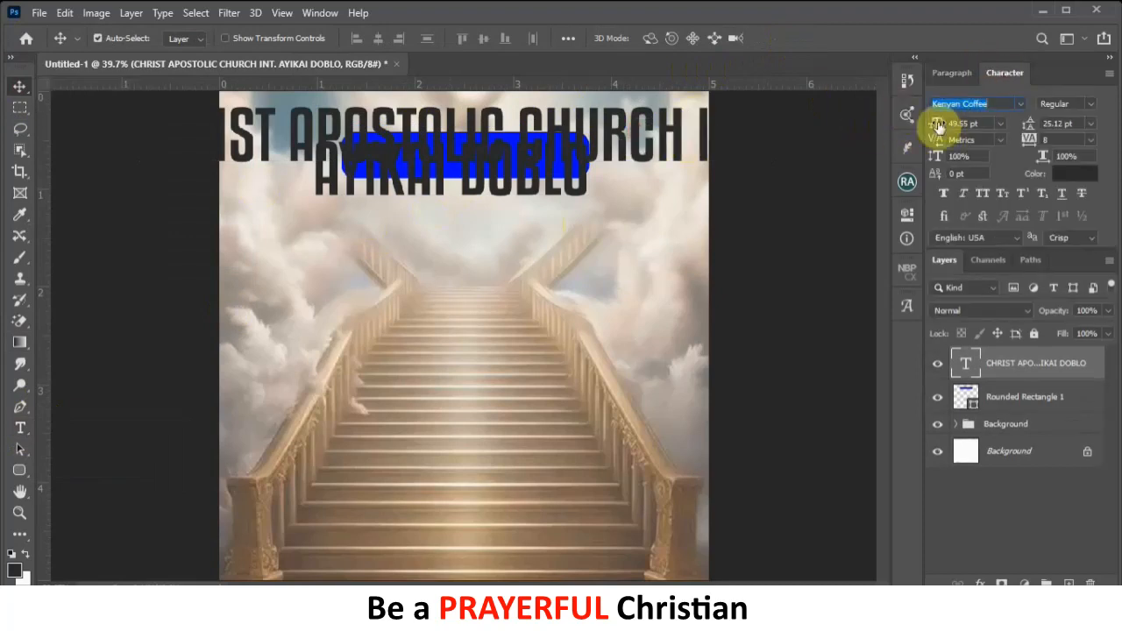
{"action": "left_click_drag", "start_coordinate": [937, 125], "coordinate": [908, 127]}
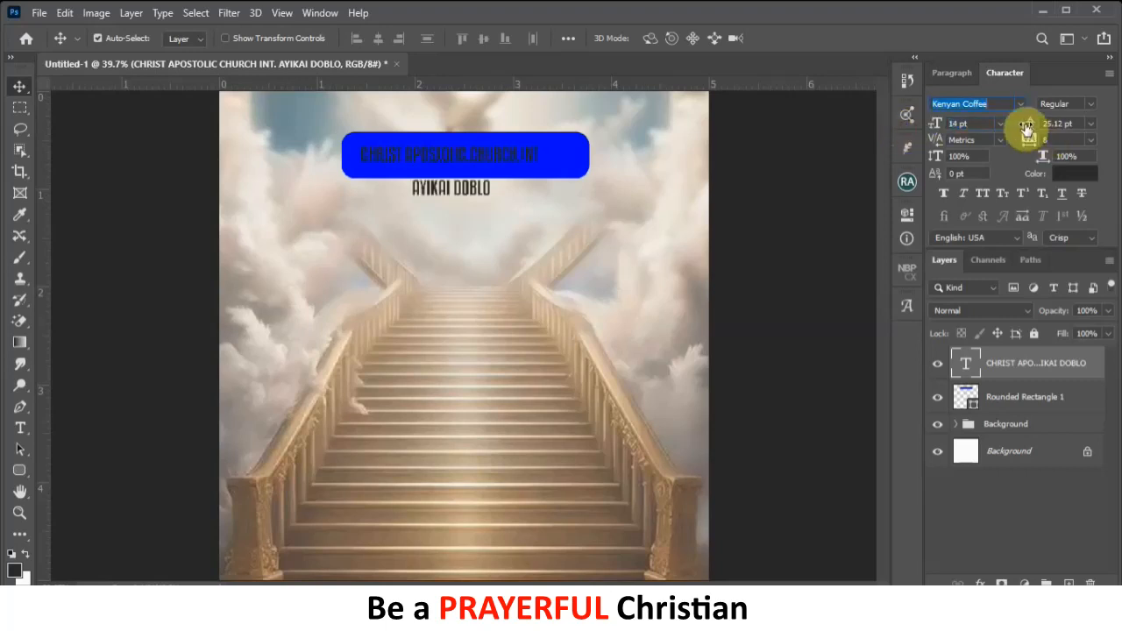
{"action": "left_click_drag", "start_coordinate": [1026, 128], "coordinate": [1016, 125]}
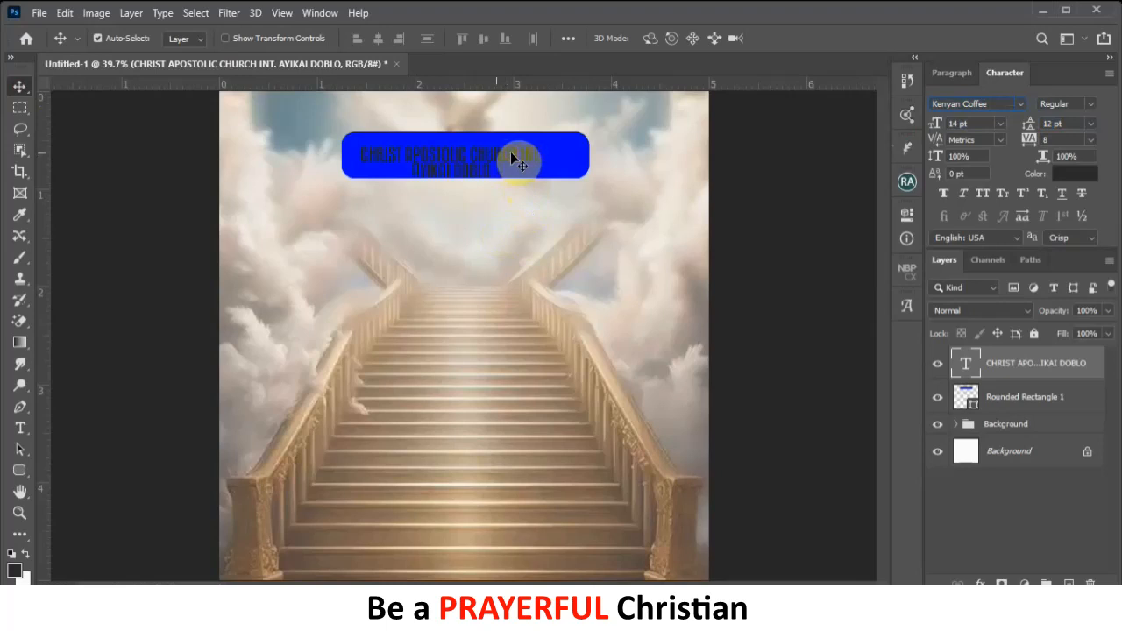
- Change the church name text colour to white and nudge the text slightly upward on the banner
{"action": "left_click", "coordinate": [1070, 174]}
{"action": "left_click_drag", "start_coordinate": [843, 329], "coordinate": [599, 270]}
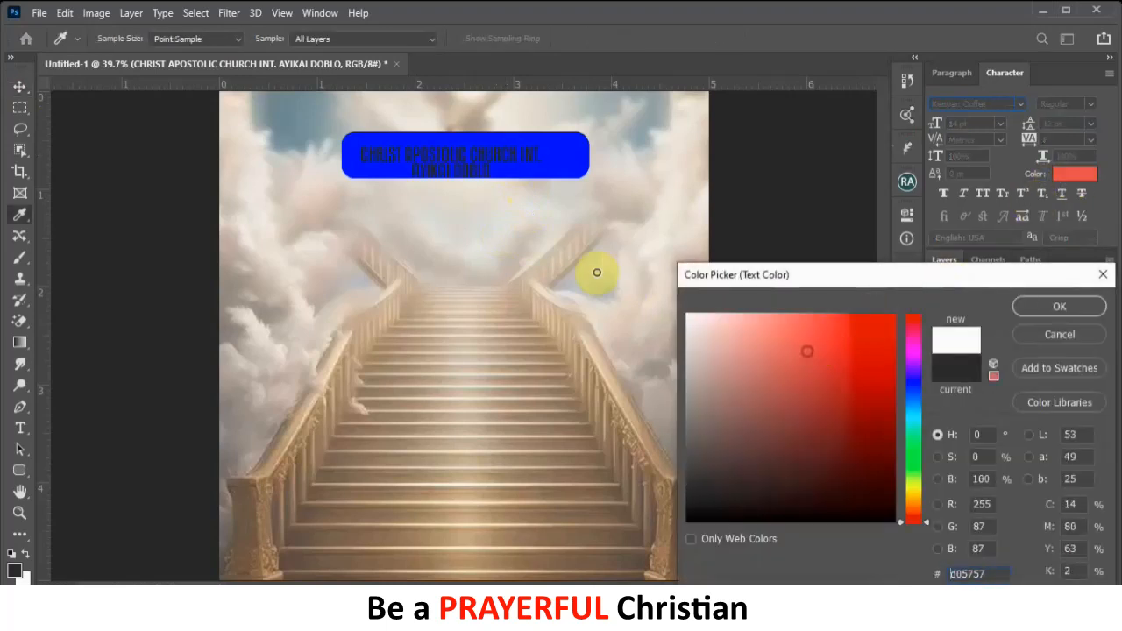
{"action": "left_click", "coordinate": [1056, 312]}
{"action": "left_click_drag", "start_coordinate": [461, 155], "coordinate": [463, 149]}
{"action": "scroll", "coordinate": [469, 160], "scroll_direction": "up", "scroll_amount": 2}
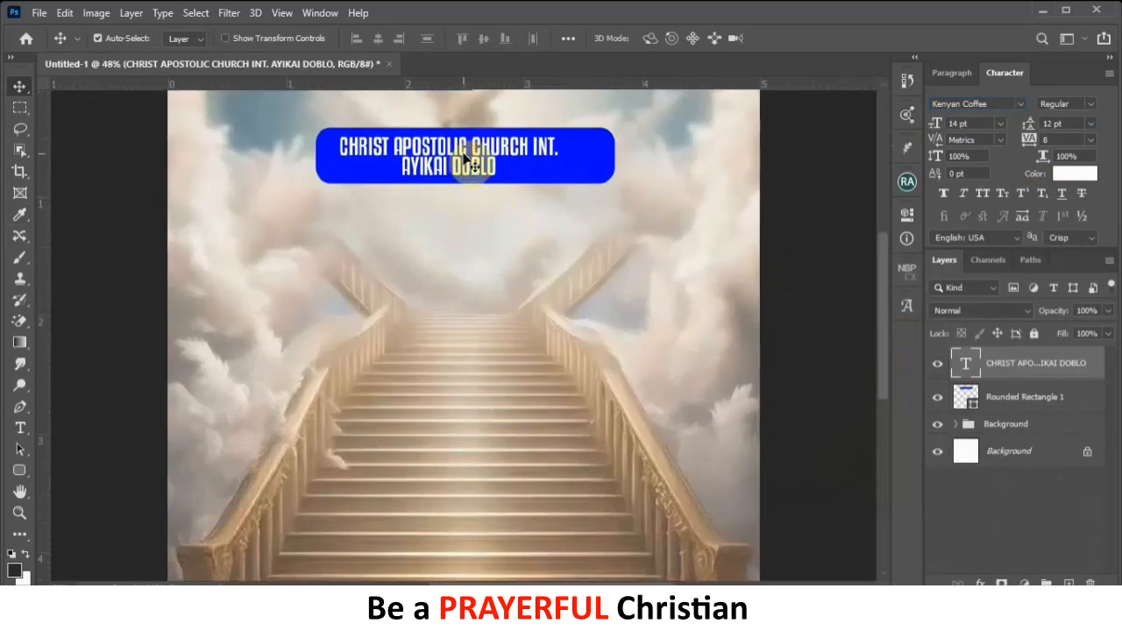
- Change the church name font to Berlin Sans FB and scale the text down to about 10.48 pt to fit inside the banner
{"action": "left_click", "coordinate": [1023, 103]}
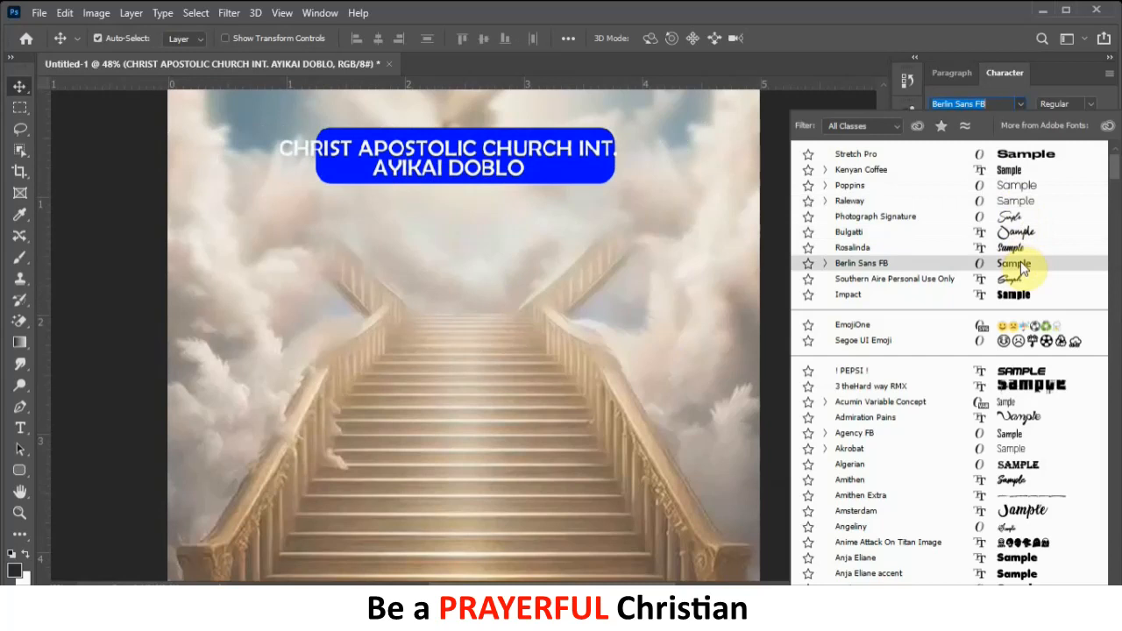
{"action": "left_click", "coordinate": [1020, 262]}
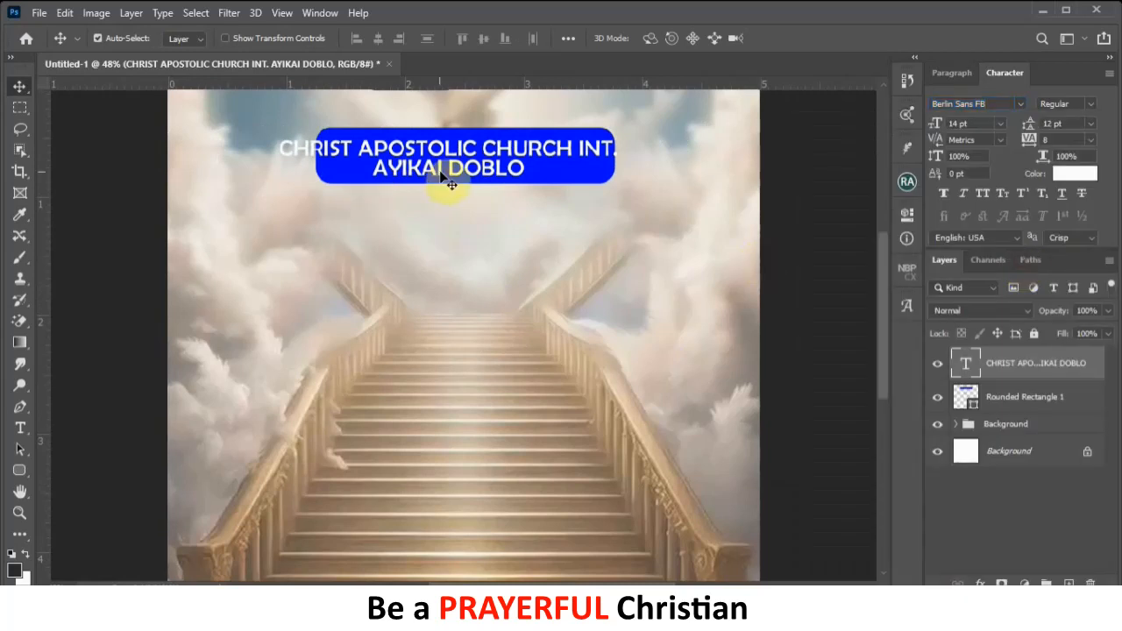
{"action": "key", "text": "ctrl+t"}
{"action": "left_click_drag", "start_coordinate": [623, 130], "coordinate": [560, 154]}
{"action": "key", "text": "Return"}
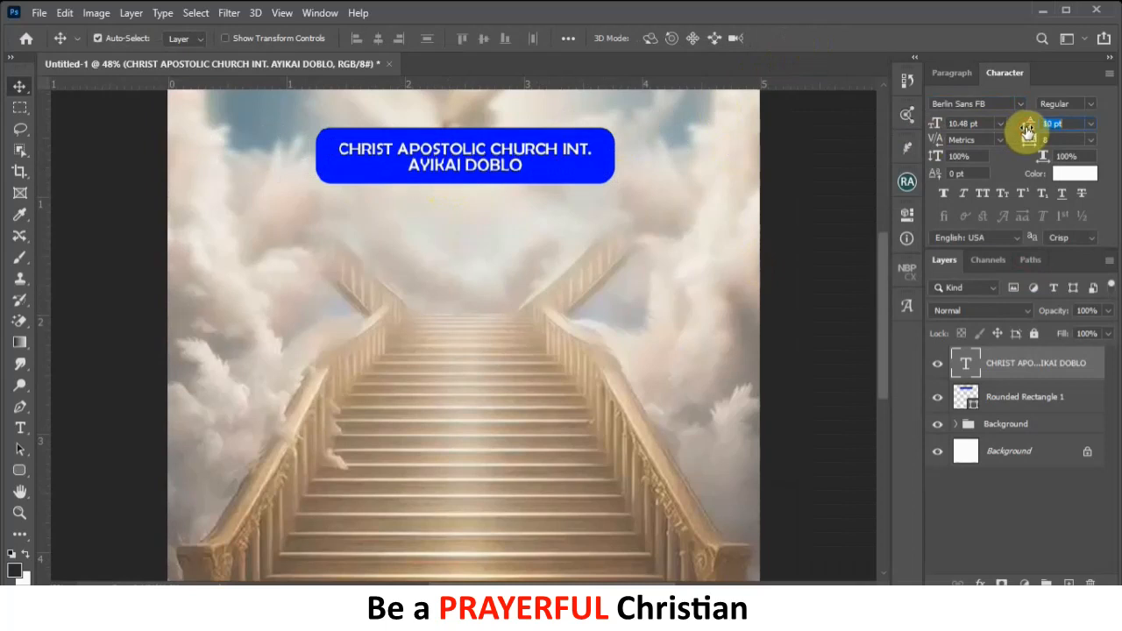
- Set the leading of the two-line church name text to 13 pt
{"action": "type", "text": "10"}
{"action": "key", "text": "Return"}
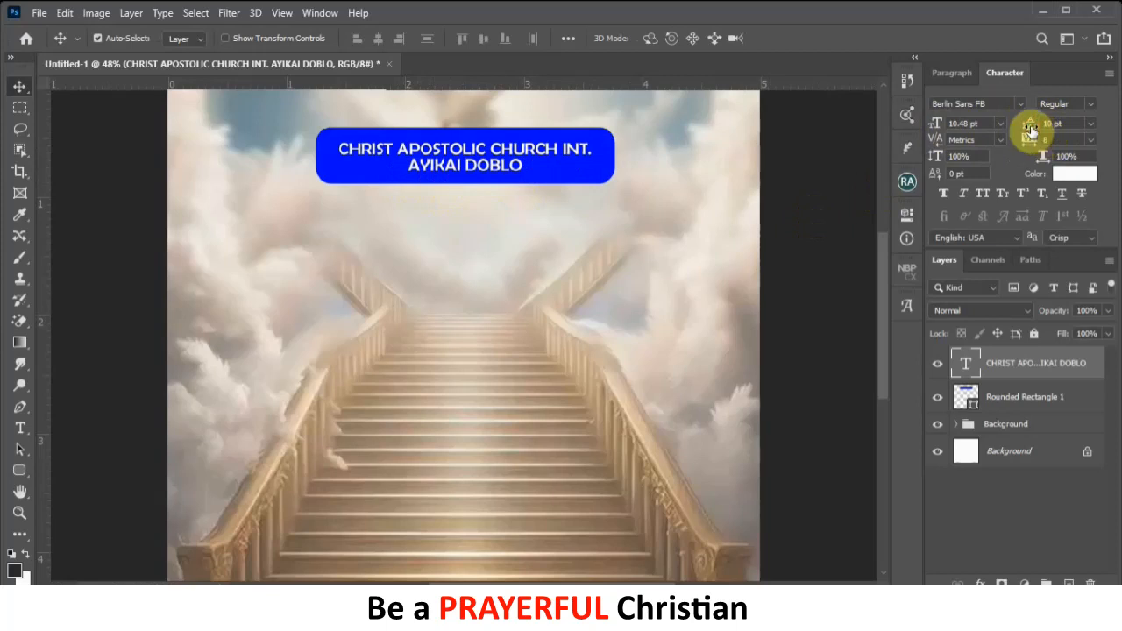
{"action": "left_click_drag", "start_coordinate": [1032, 129], "coordinate": [1022, 131]}
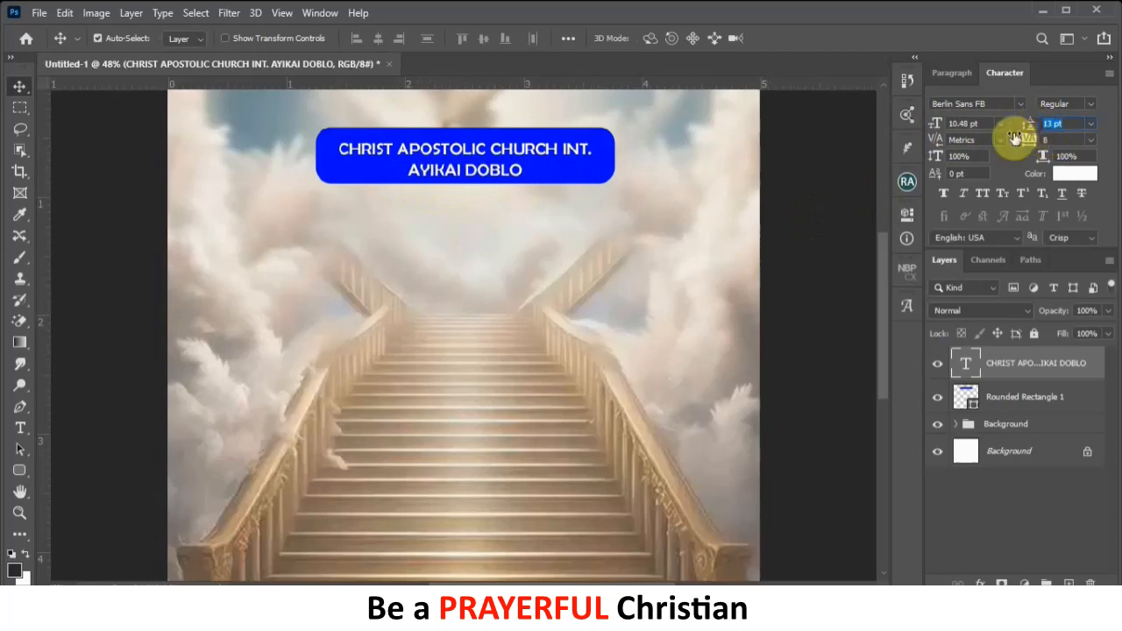
- Stretch the blue rounded rectangle leftward to about 110% of its width, making room beside the church name
{"action": "left_click", "coordinate": [314, 174], "text": "ctrl"}
{"action": "left_click", "coordinate": [329, 171], "text": "ctrl"}
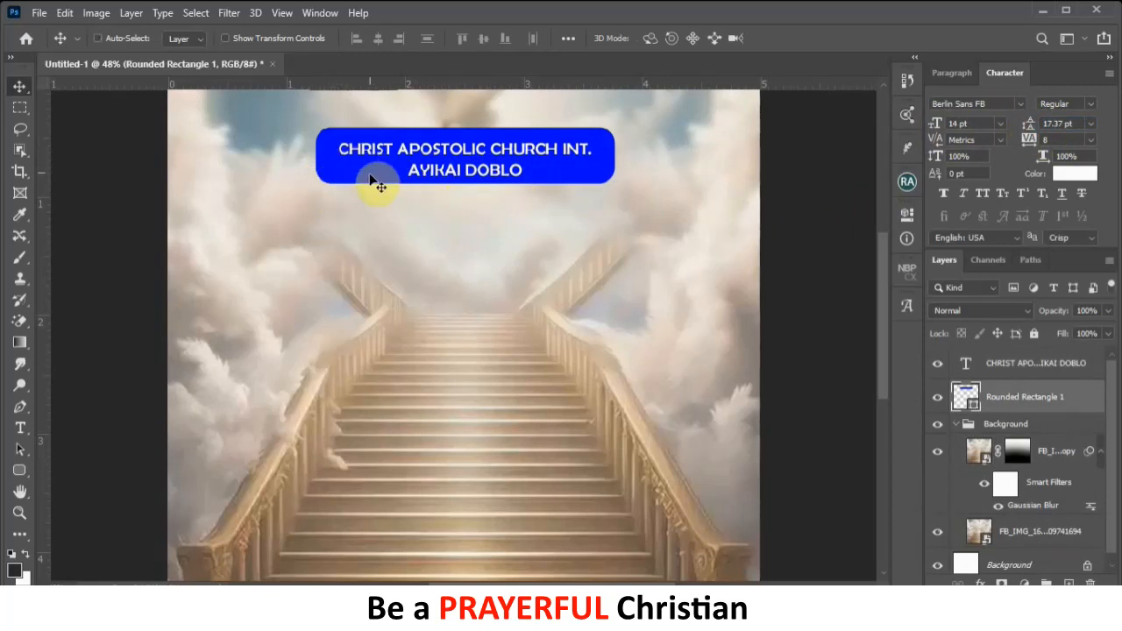
{"action": "key", "text": "ctrl+t"}
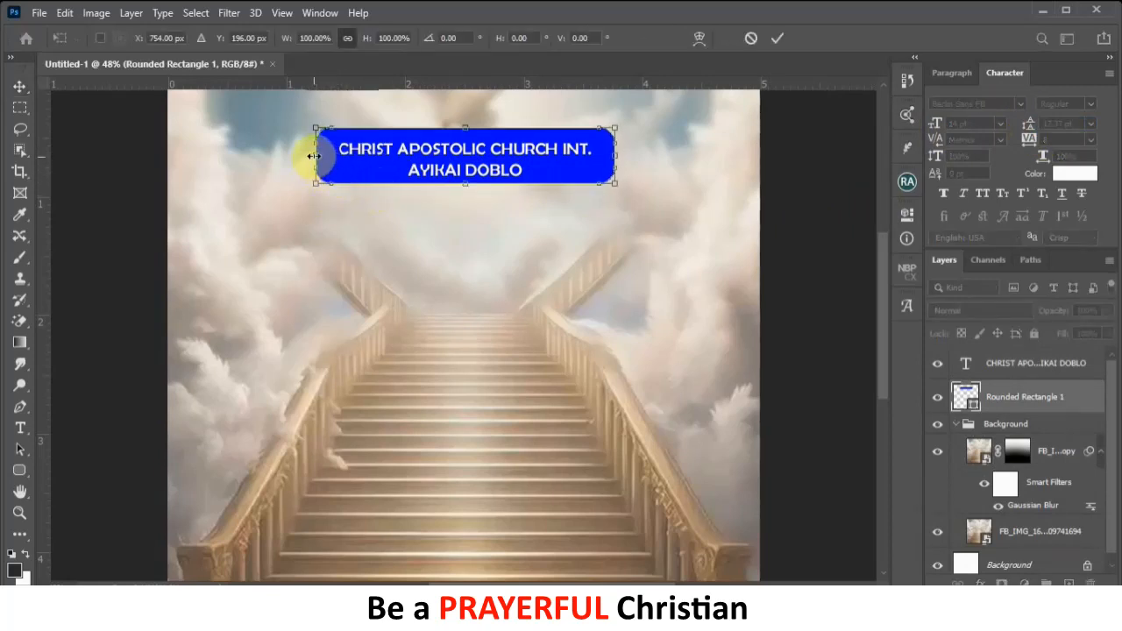
{"action": "left_click_drag", "start_coordinate": [311, 155], "coordinate": [284, 155]}
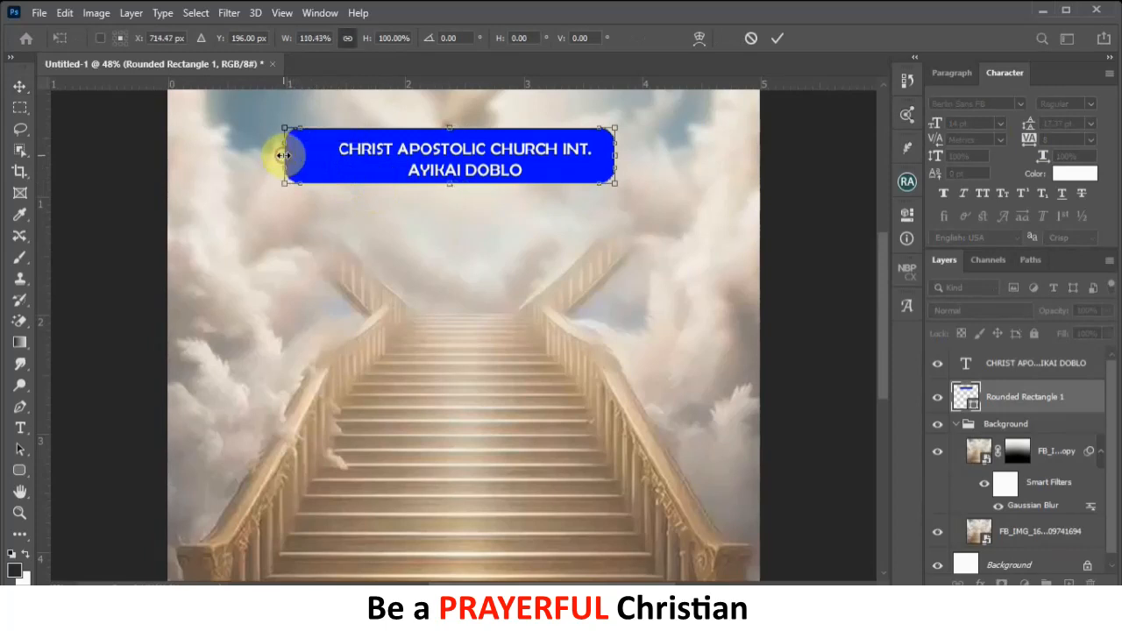
{"action": "left_click", "coordinate": [778, 40]}
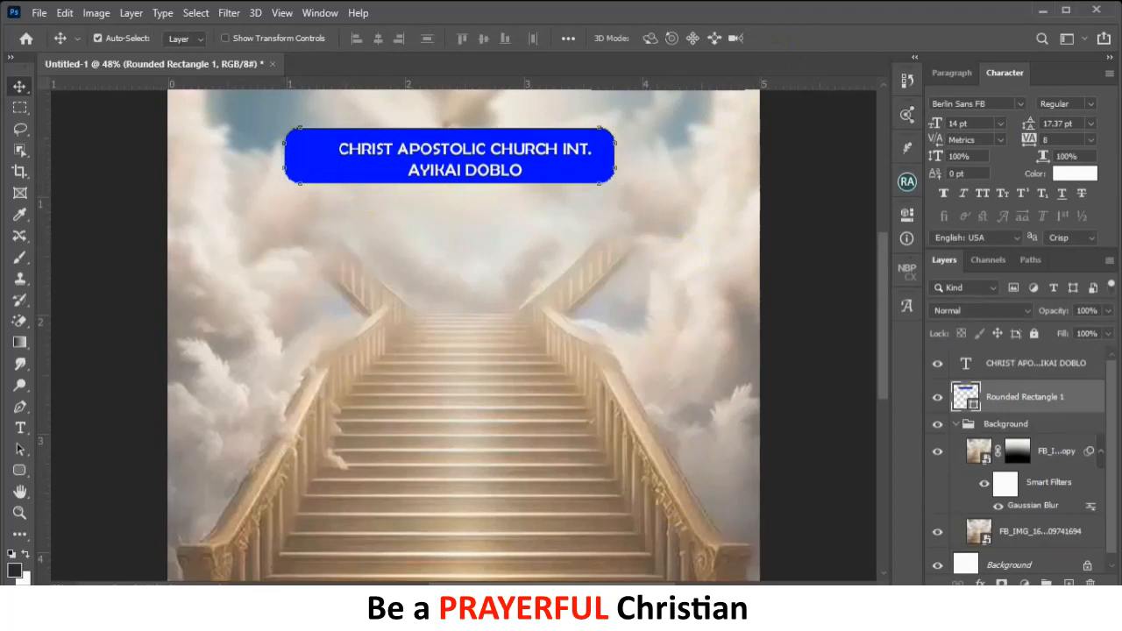
{"action": "left_click", "coordinate": [665, 617]}
{"action": "left_click", "coordinate": [363, 314]}
{"action": "left_click_drag", "start_coordinate": [627, 200], "coordinate": [508, 240]}
{"action": "left_click_drag", "start_coordinate": [506, 281], "coordinate": [508, 282]}
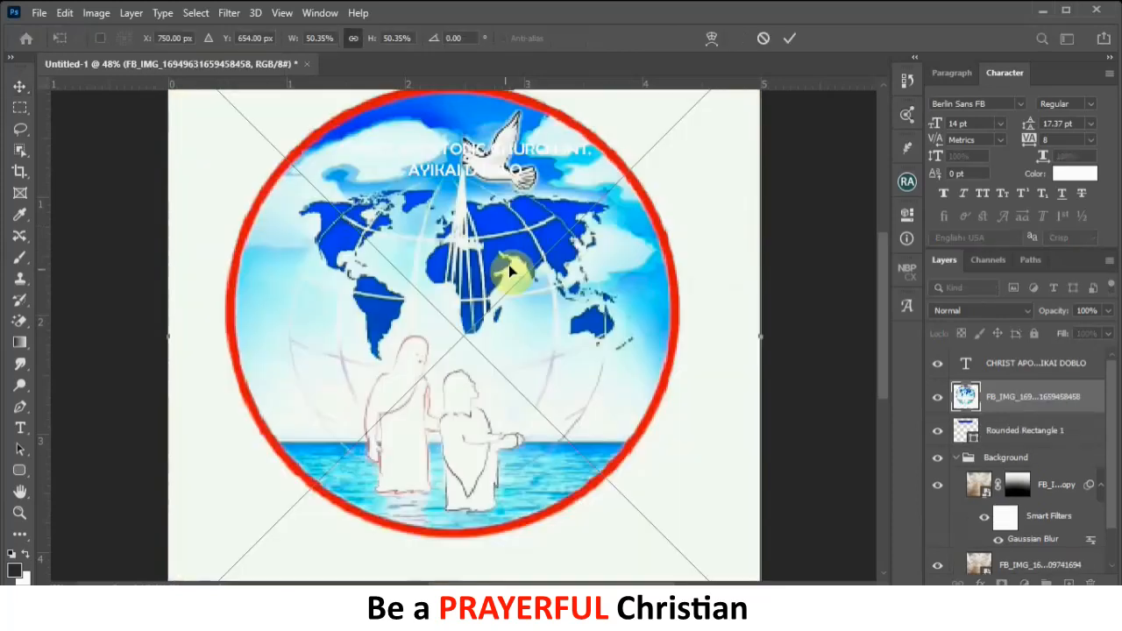
{"action": "scroll", "coordinate": [553, 254], "scroll_direction": "down", "scroll_amount": 1}
{"action": "scroll", "coordinate": [674, 151], "scroll_direction": "down", "scroll_amount": 1}
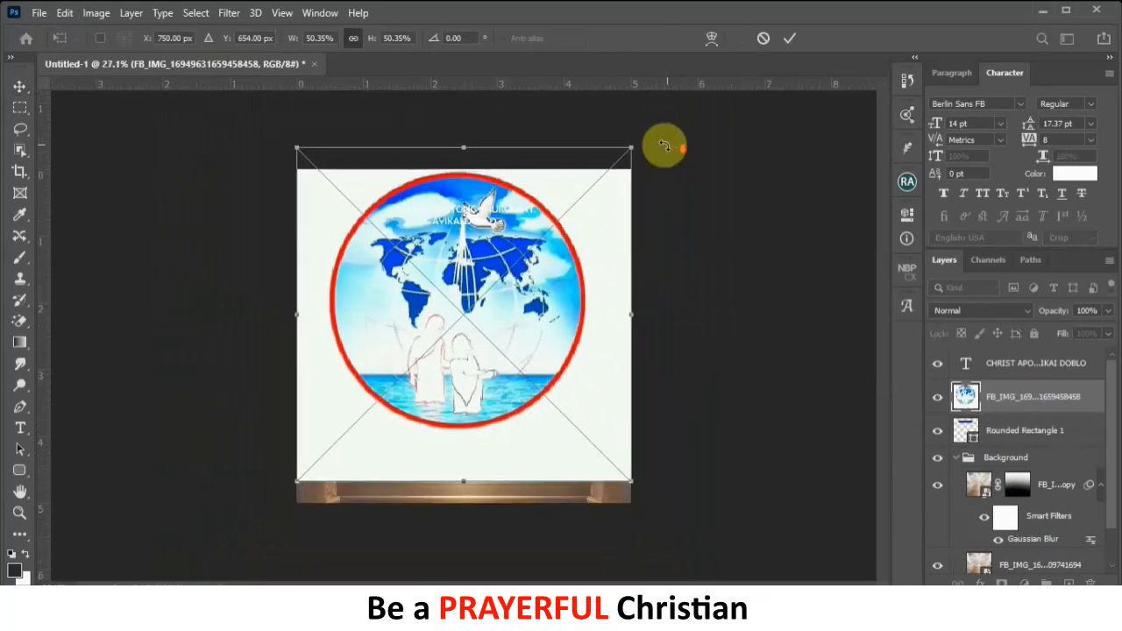
- Scale the placed logo down to about 7% and position it just below the left part of the banner
{"action": "left_click_drag", "start_coordinate": [637, 146], "coordinate": [410, 267]}
{"action": "scroll", "coordinate": [404, 333], "scroll_direction": "up", "scroll_amount": 2}
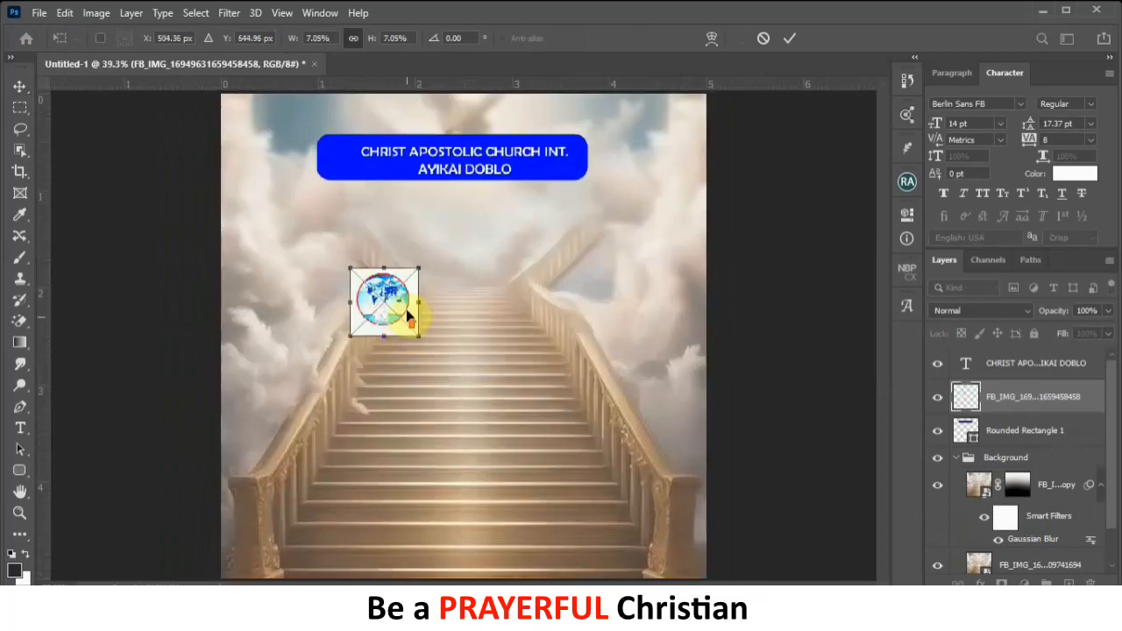
{"action": "left_click_drag", "start_coordinate": [401, 307], "coordinate": [391, 235]}
{"action": "left_click", "coordinate": [797, 41]}
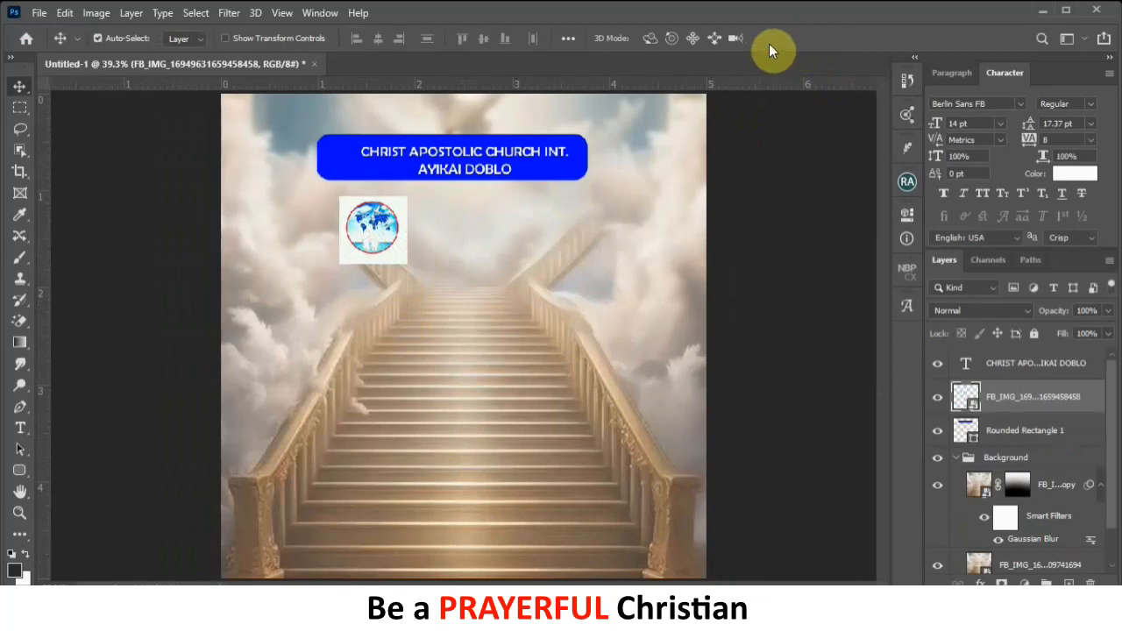
- Move the logo layer above the church name text layer and rasterize it
{"action": "scroll", "coordinate": [340, 232], "scroll_direction": "up", "scroll_amount": 2}
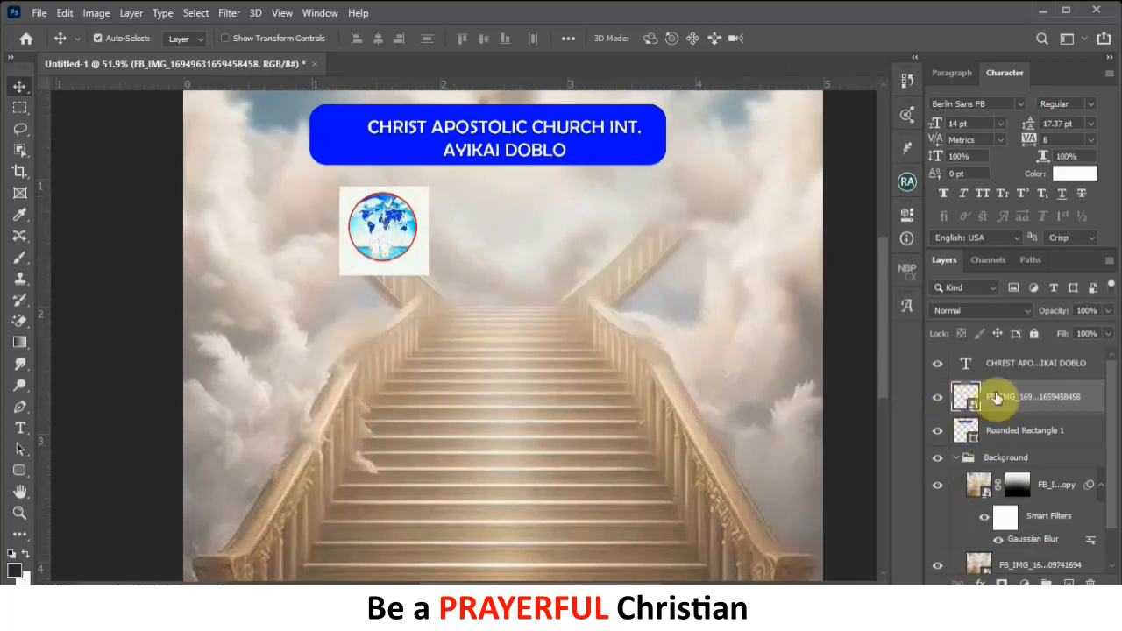
{"action": "left_click_drag", "start_coordinate": [975, 404], "coordinate": [973, 364]}
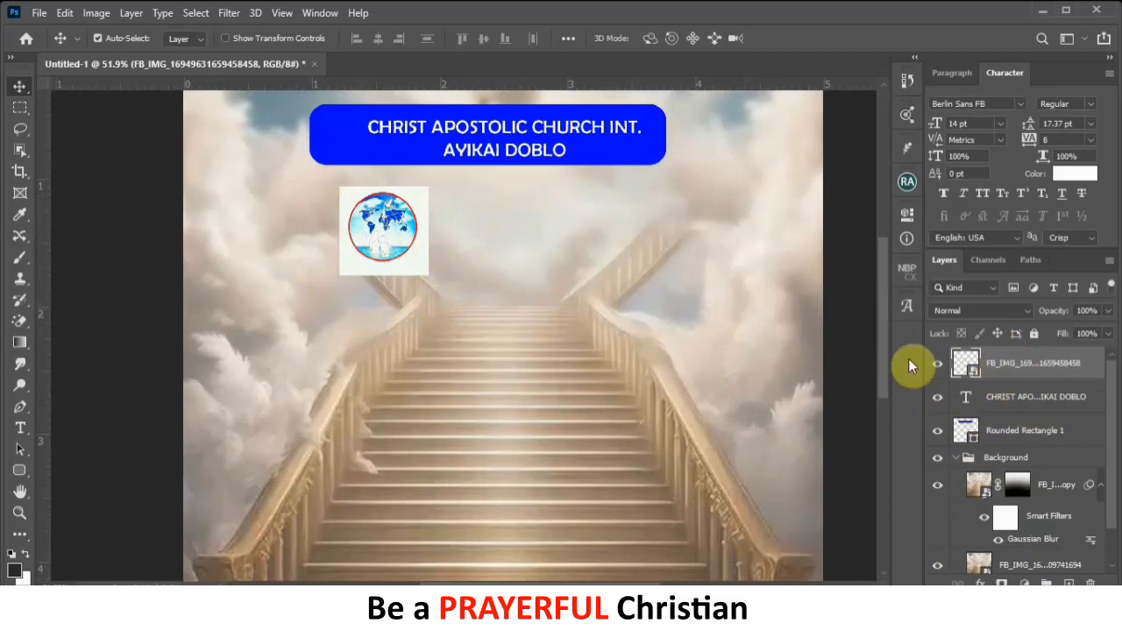
{"action": "right_click", "coordinate": [1017, 366]}
{"action": "left_click", "coordinate": [962, 305]}
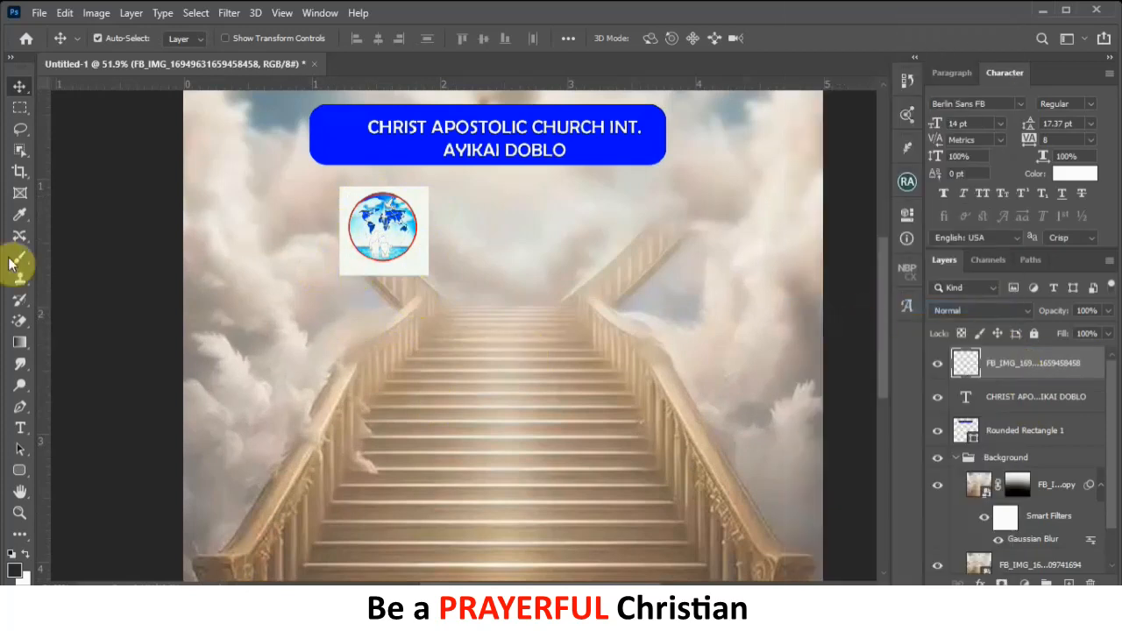
- Erase the white background around the circular logo using the Magic Eraser with a tolerance of 100
{"action": "left_click", "coordinate": [21, 322]}
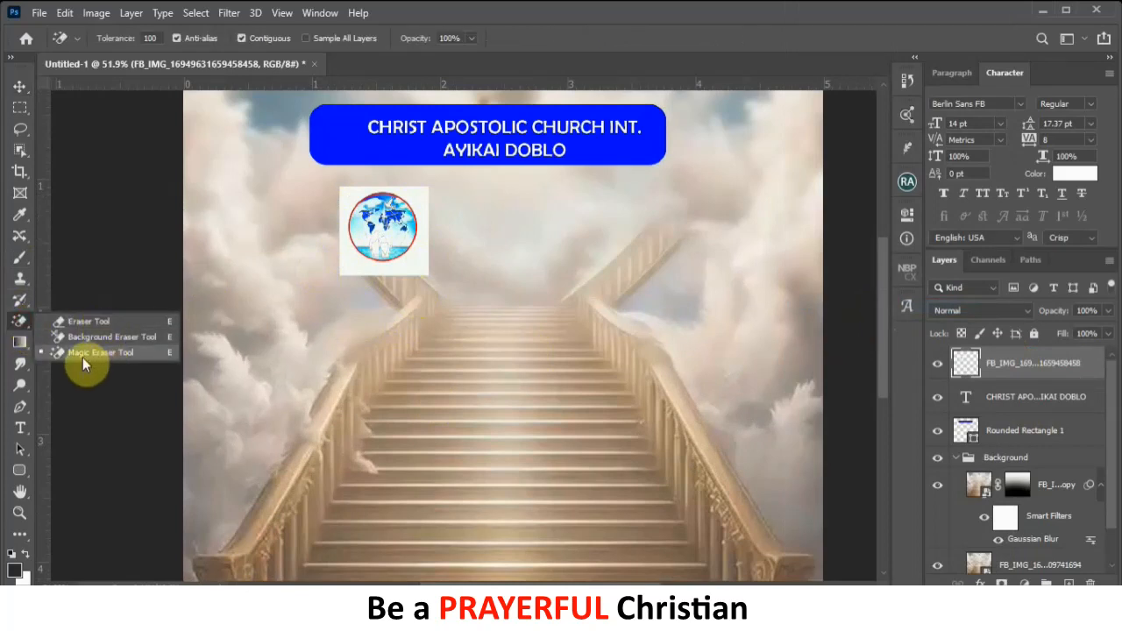
{"action": "left_click", "coordinate": [93, 359]}
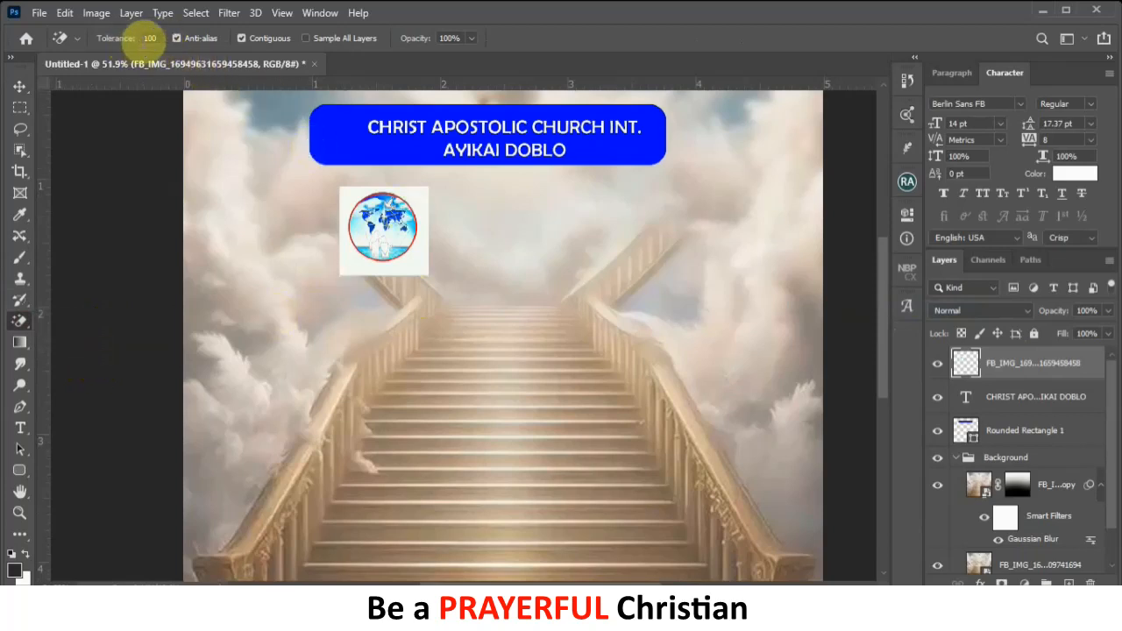
{"action": "left_click", "coordinate": [421, 193]}
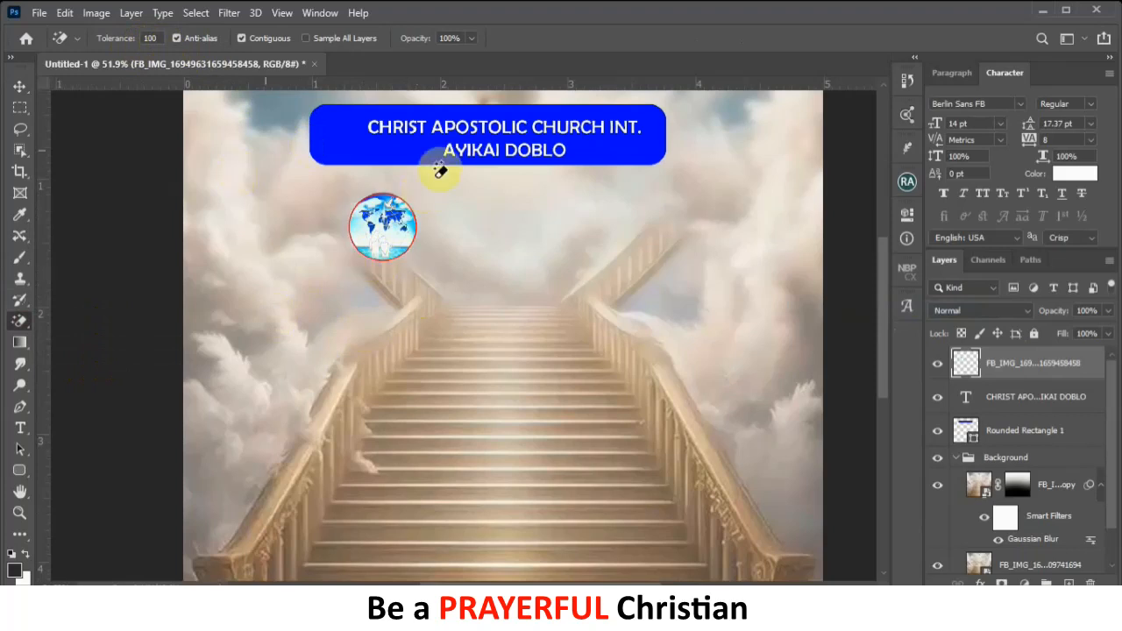
- Shrink the circular logo and place it inside the banner's left end, beside the church name
{"action": "left_click", "coordinate": [18, 87]}
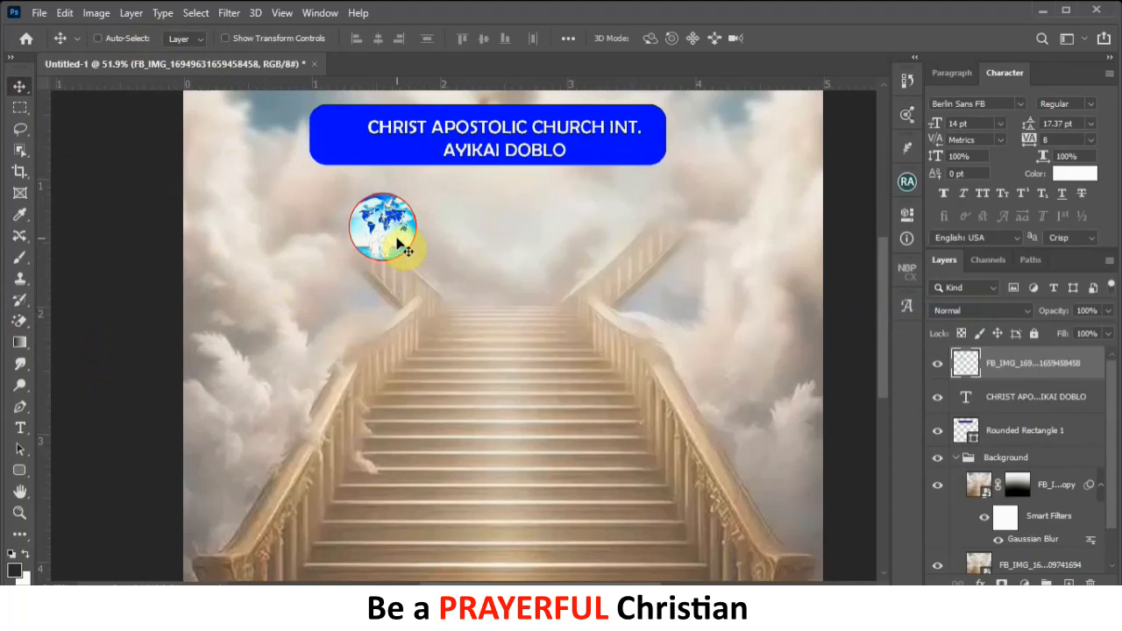
{"action": "key", "text": "ctrl+t"}
{"action": "left_click_drag", "start_coordinate": [415, 260], "coordinate": [340, 133]}
{"action": "key", "text": "Return"}
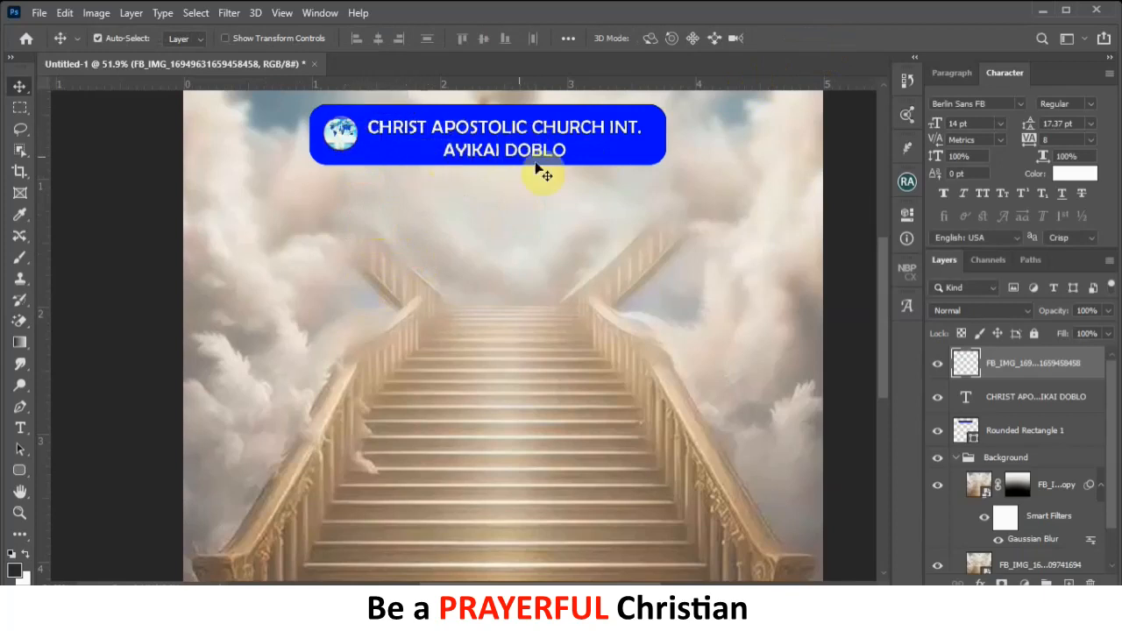
{"action": "scroll", "coordinate": [601, 196], "scroll_direction": "down", "scroll_amount": 2}
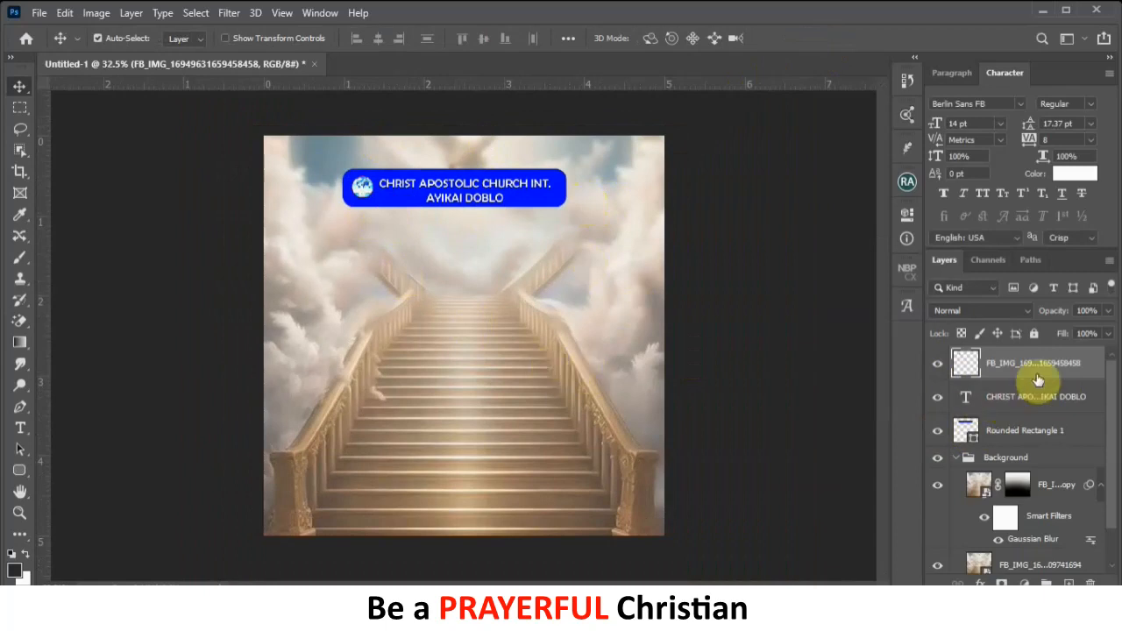
- Group the logo, church name text and rounded rectangle layers, and name the group "Church Name"
{"action": "left_click", "coordinate": [1008, 430]}
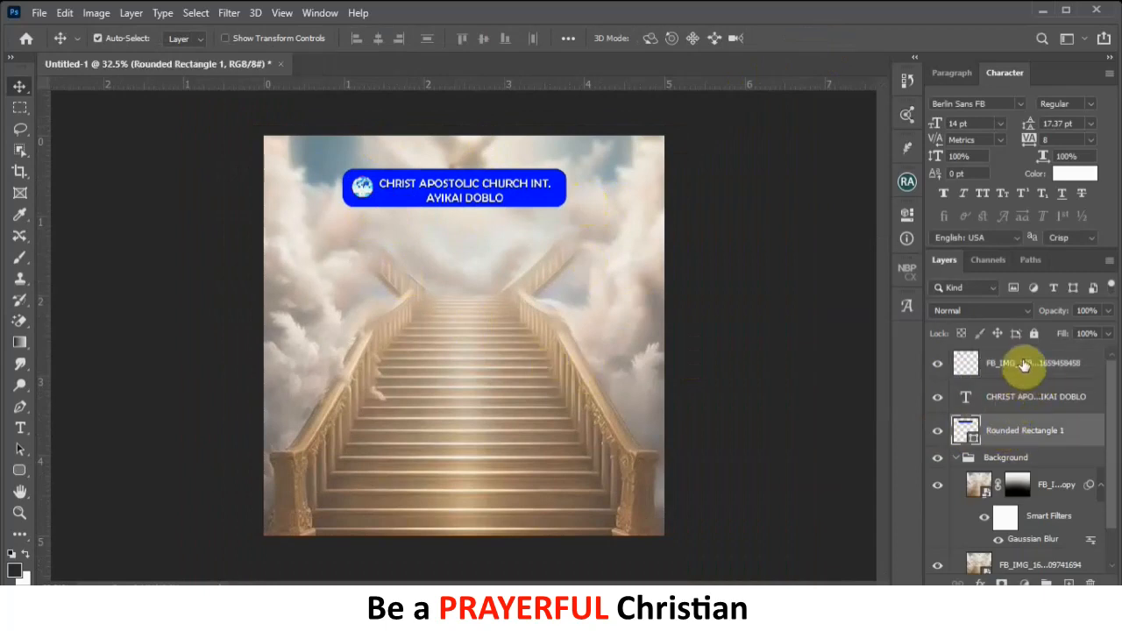
{"action": "left_click", "coordinate": [1024, 364], "text": "shift"}
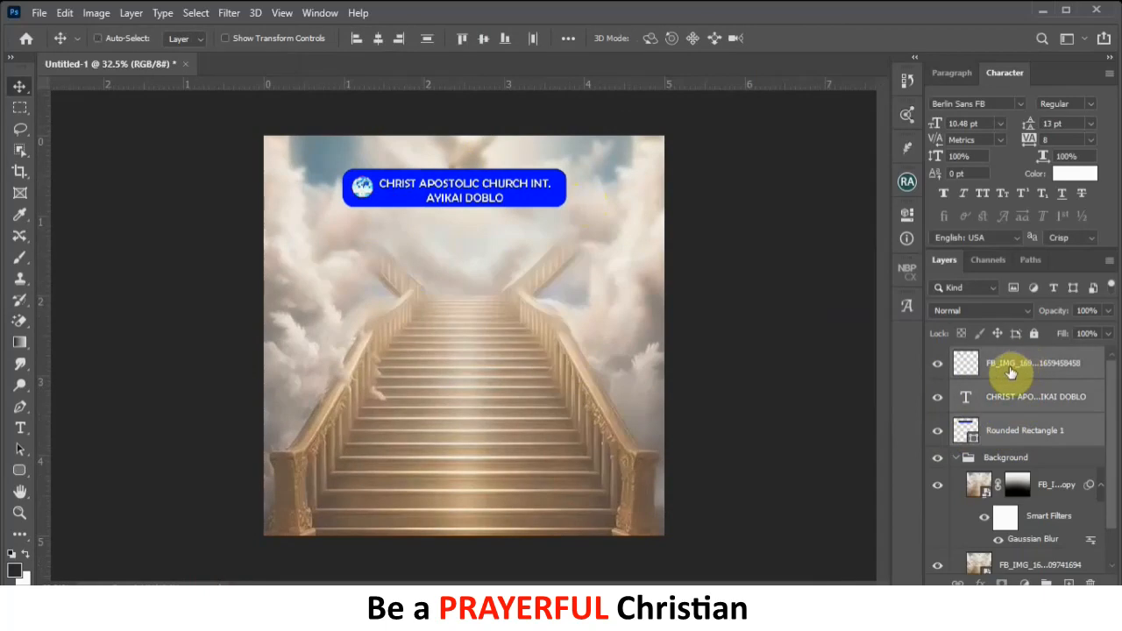
{"action": "key", "text": "ctrl+g"}
{"action": "double_click", "coordinate": [1005, 360]}
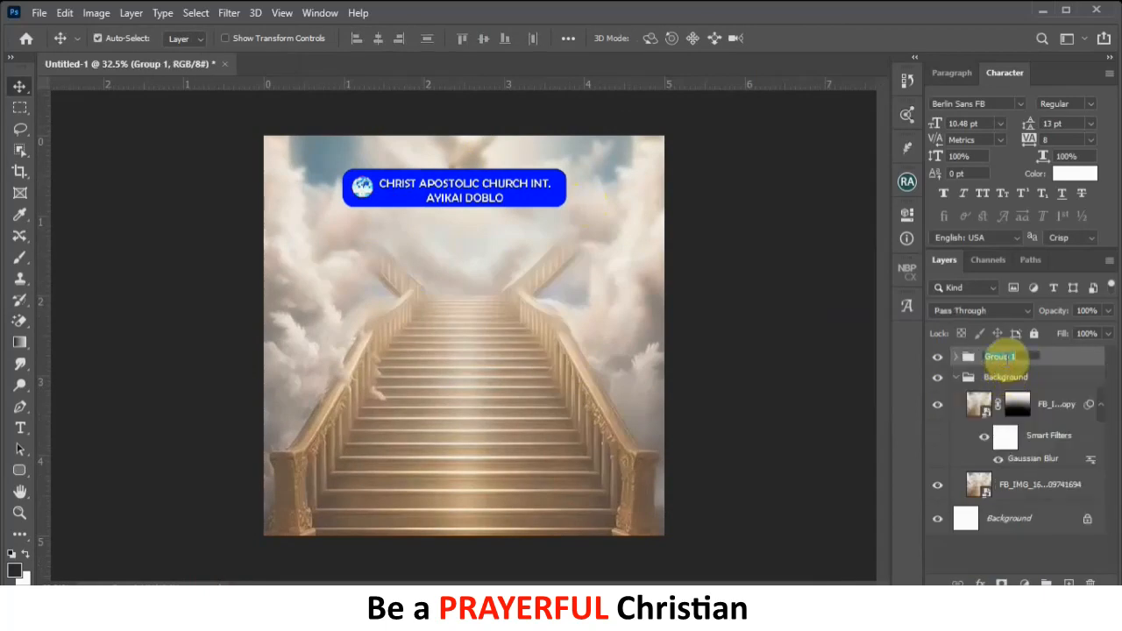
{"action": "type", "text": "Church Name"}
{"action": "key", "text": "Return"}
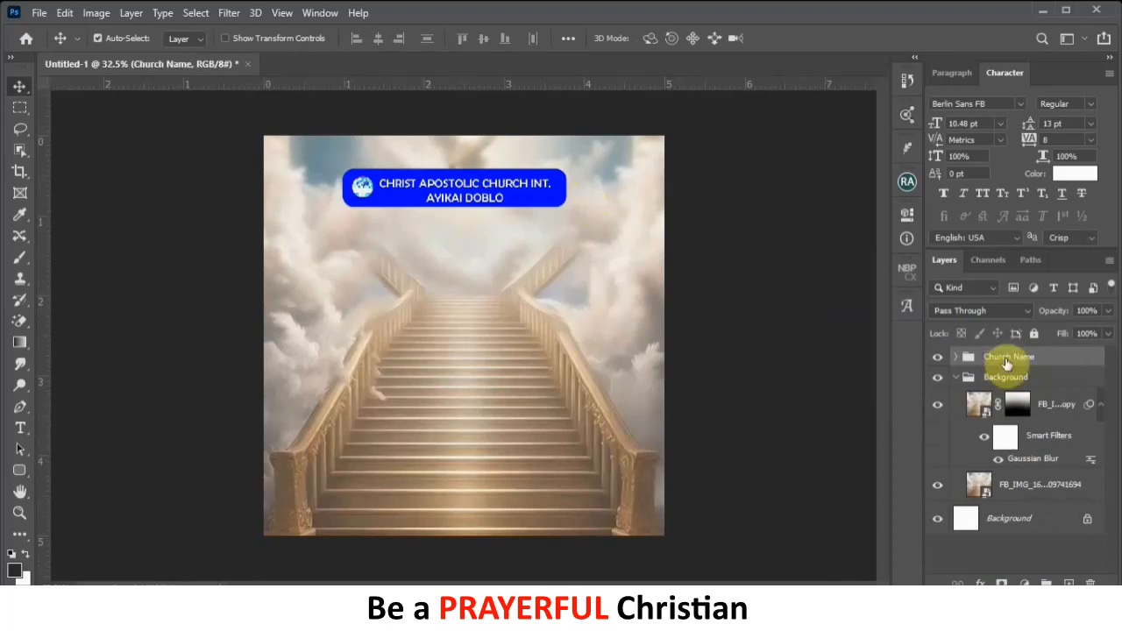
- Collapse the Background group and move the Church Name banner slightly up and to the right on the flyer
{"action": "left_click", "coordinate": [955, 377]}
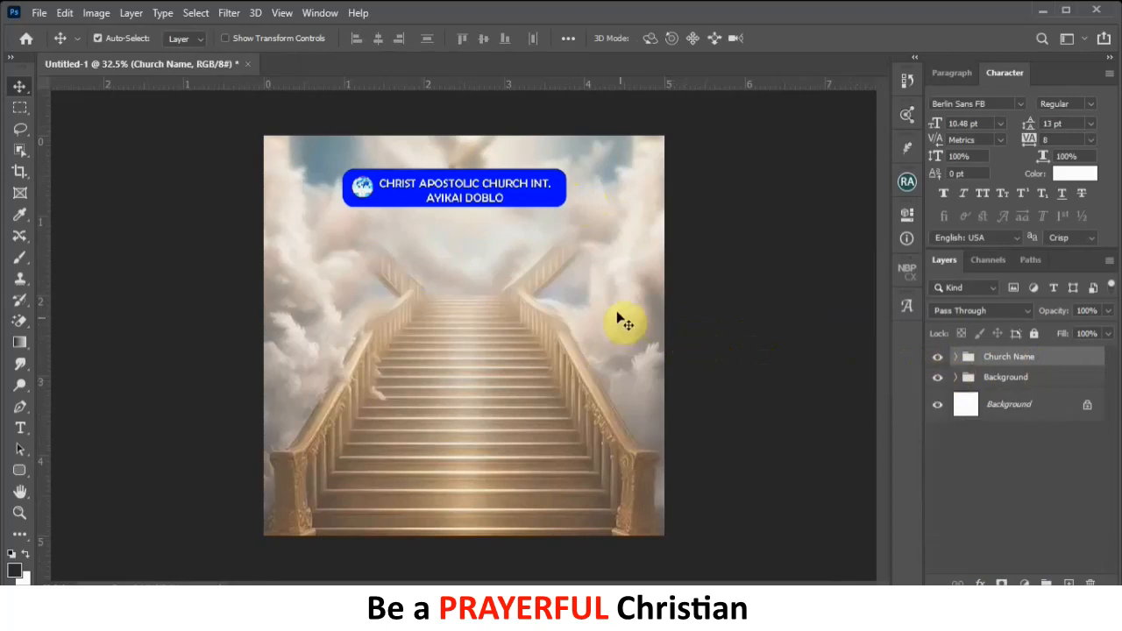
{"action": "left_click_drag", "start_coordinate": [533, 192], "coordinate": [537, 172]}
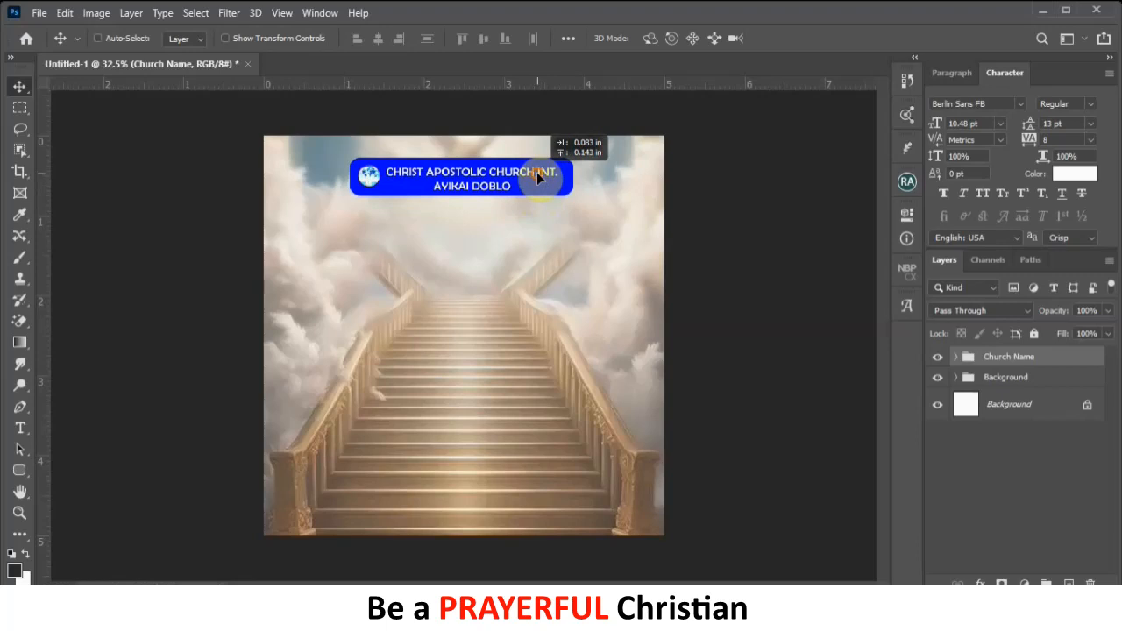
{"action": "left_click", "coordinate": [705, 257], "text": "ctrl"}
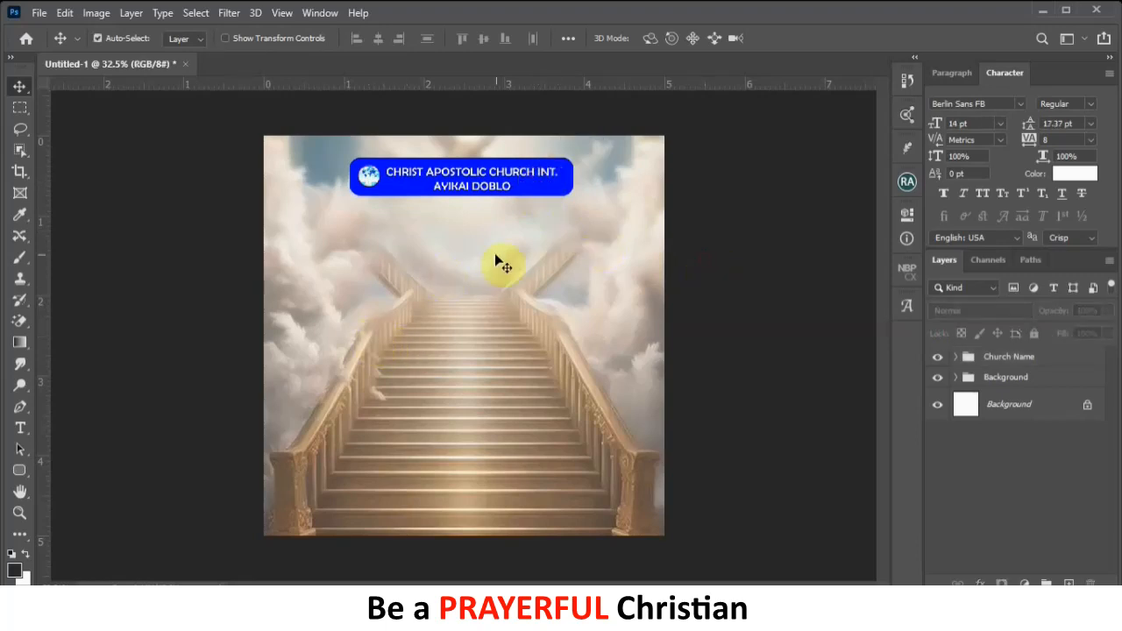
- Add the text "Presents" centred below the church name banner
{"action": "scroll", "coordinate": [457, 197], "scroll_direction": "up", "scroll_amount": 1}
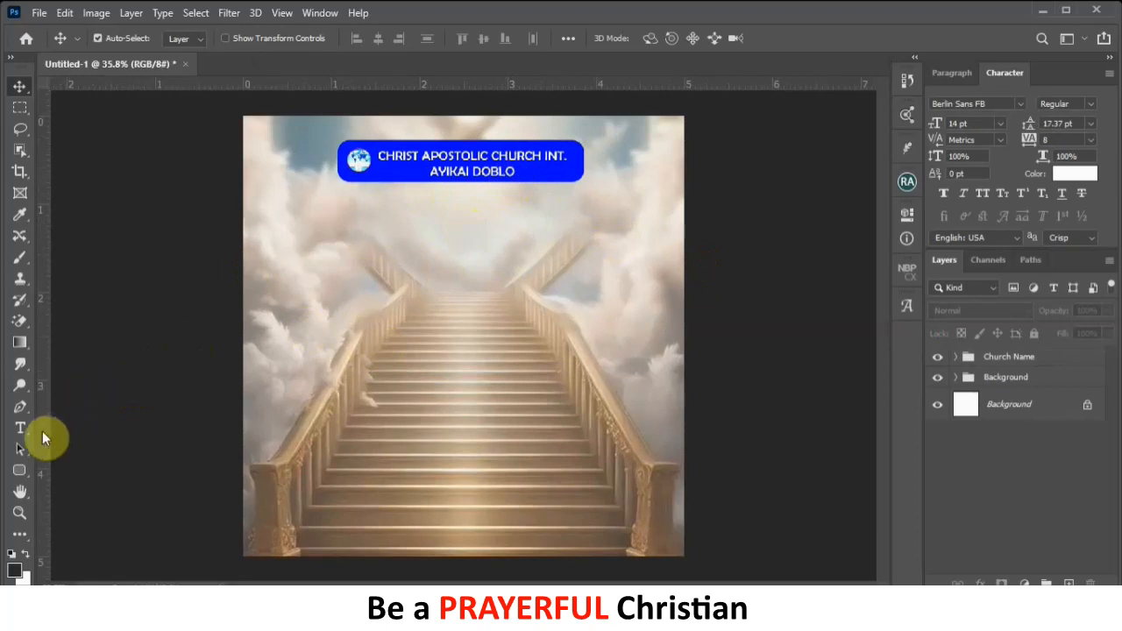
{"action": "left_click", "coordinate": [20, 428]}
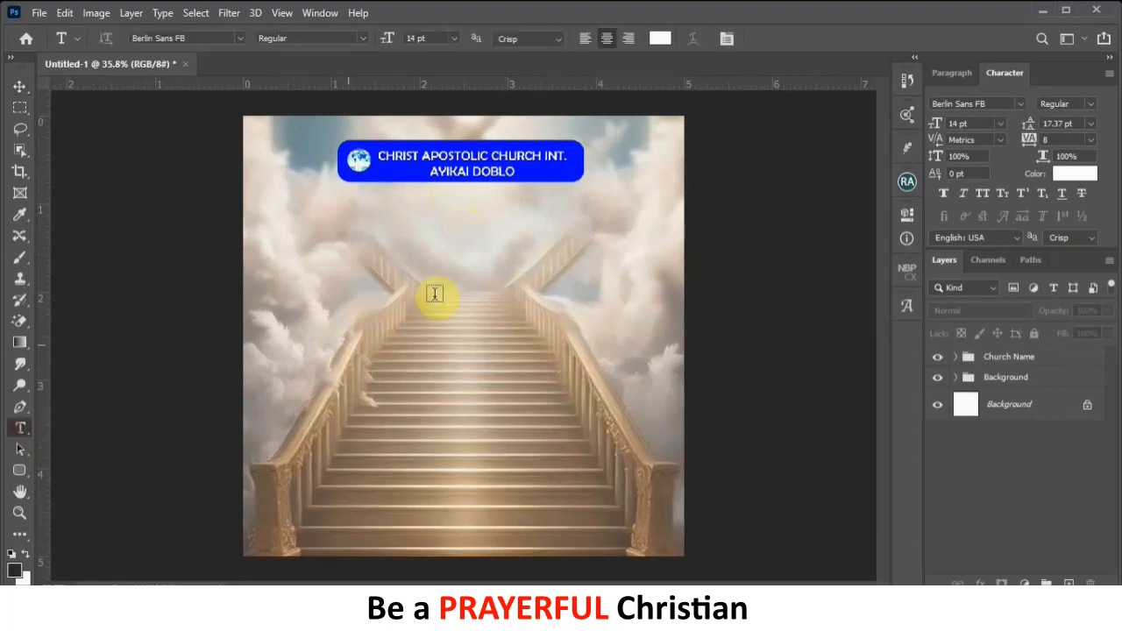
{"action": "left_click", "coordinate": [455, 229]}
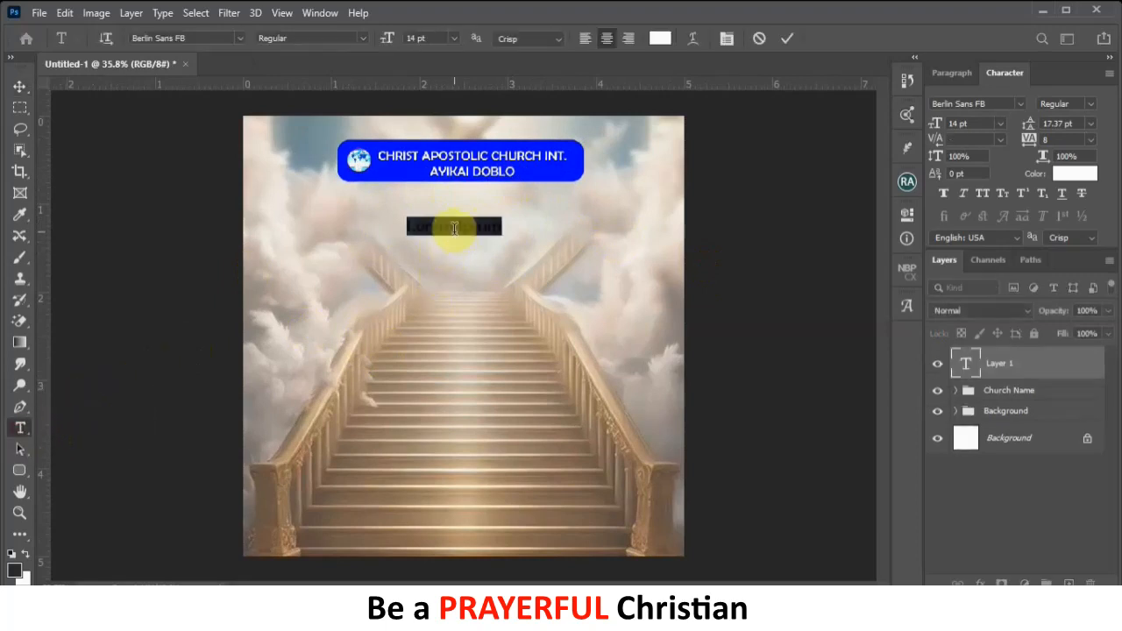
{"action": "left_click", "coordinate": [454, 229]}
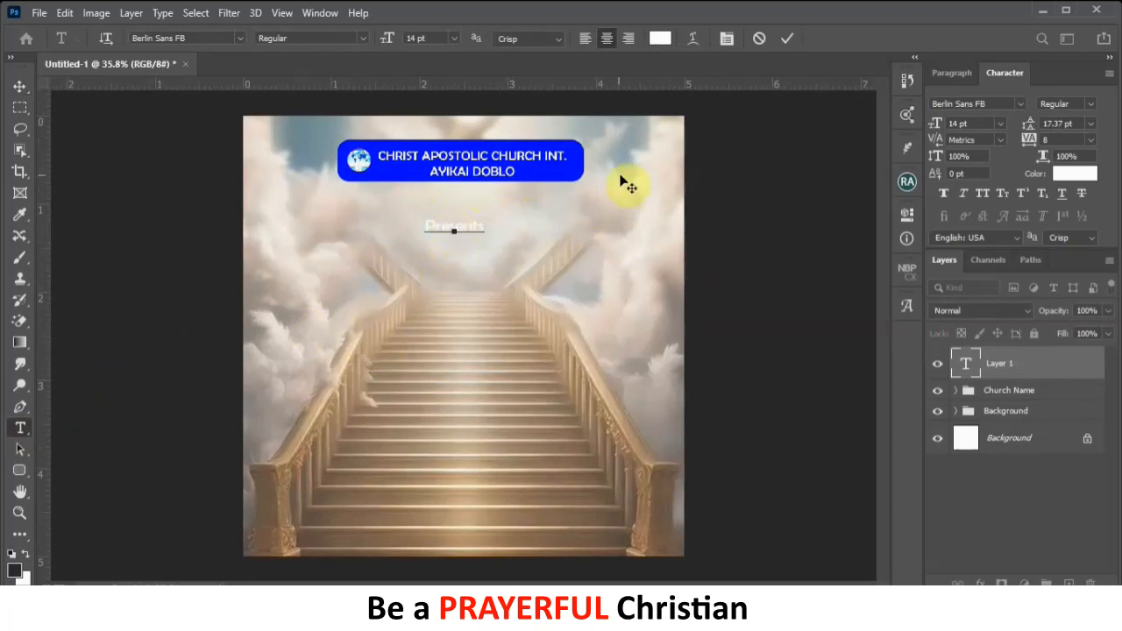
{"action": "left_click", "coordinate": [792, 38]}
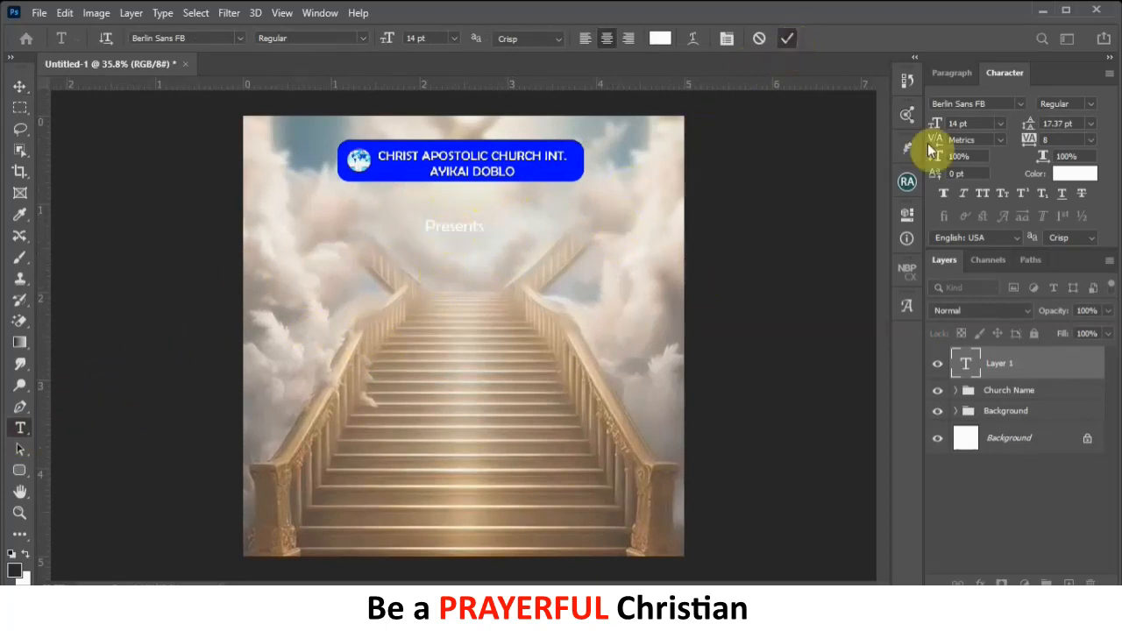
- Colour the "Presents" text red (#ff0000) and set its font to Southern Aire Personal Use Only
{"action": "left_click", "coordinate": [1075, 173]}
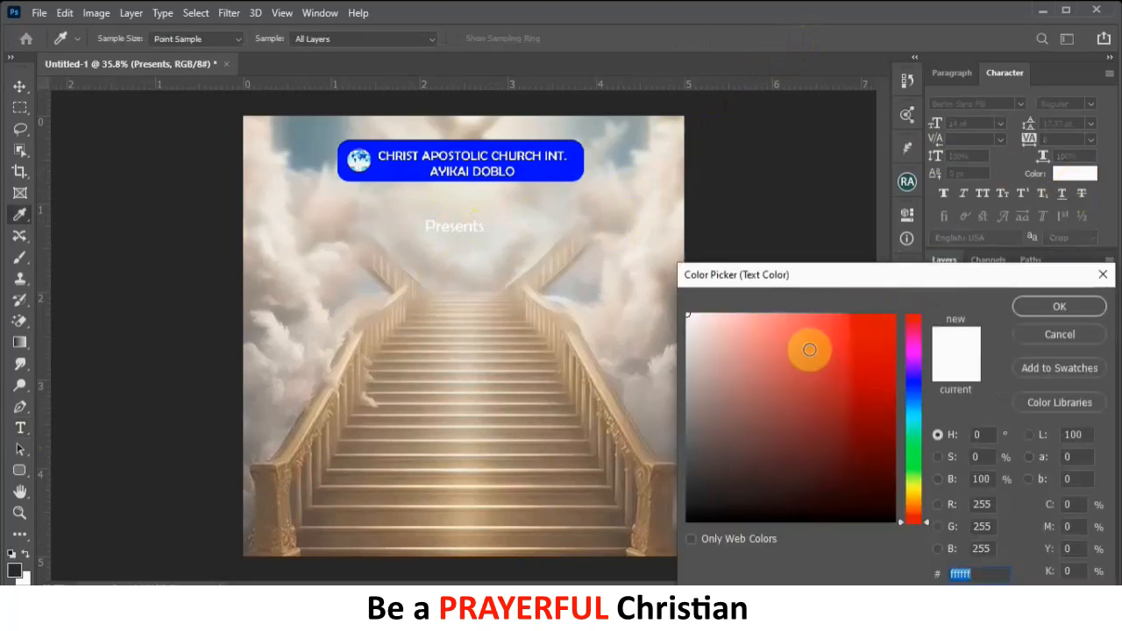
{"action": "left_click_drag", "start_coordinate": [802, 346], "coordinate": [1008, 263]}
{"action": "mouse_move", "coordinate": [882, 446]}
{"action": "left_mouse_down"}
{"action": "mouse_move", "coordinate": [922, 571]}
{"action": "mouse_move", "coordinate": [907, 523]}
{"action": "left_mouse_up"}
{"action": "left_click_drag", "start_coordinate": [872, 394], "coordinate": [1011, 239]}
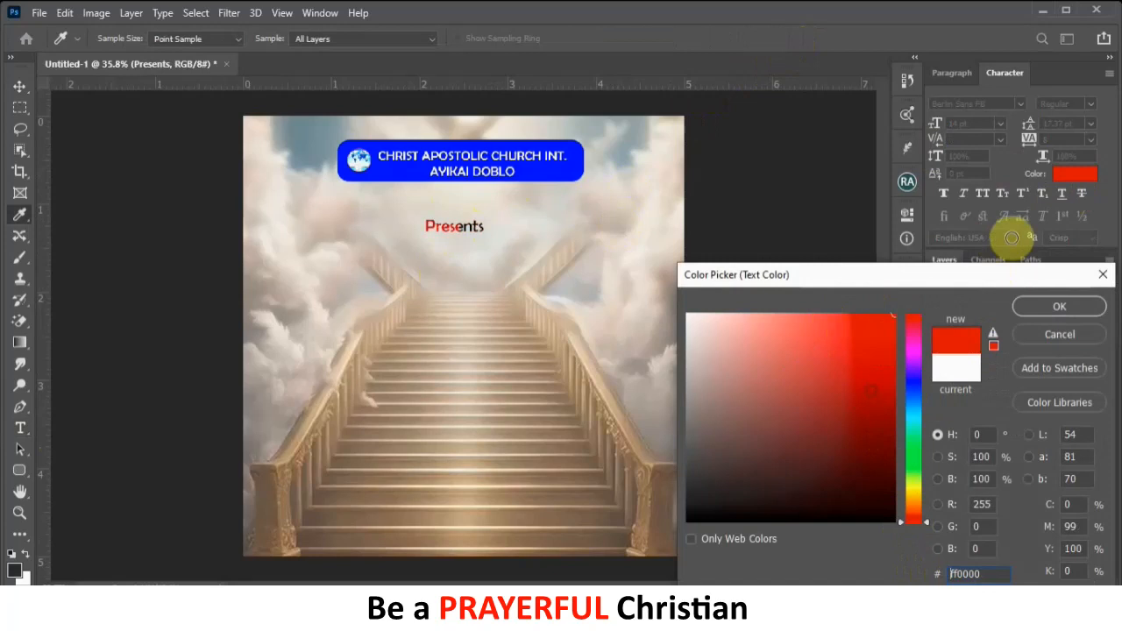
{"action": "left_click", "coordinate": [1061, 307]}
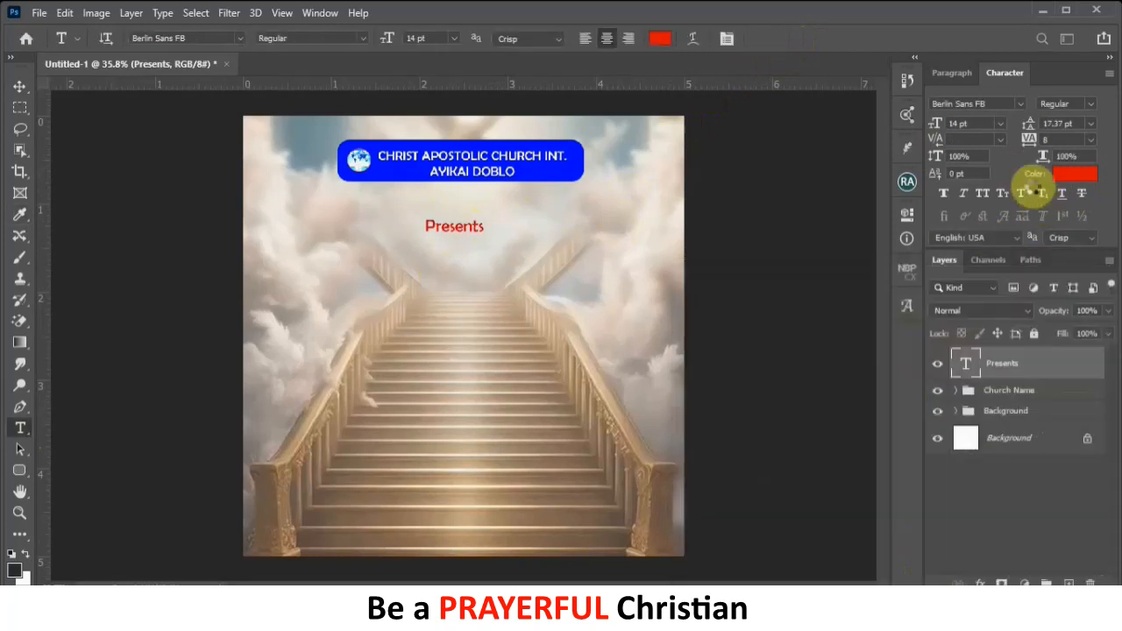
{"action": "left_click", "coordinate": [1021, 103]}
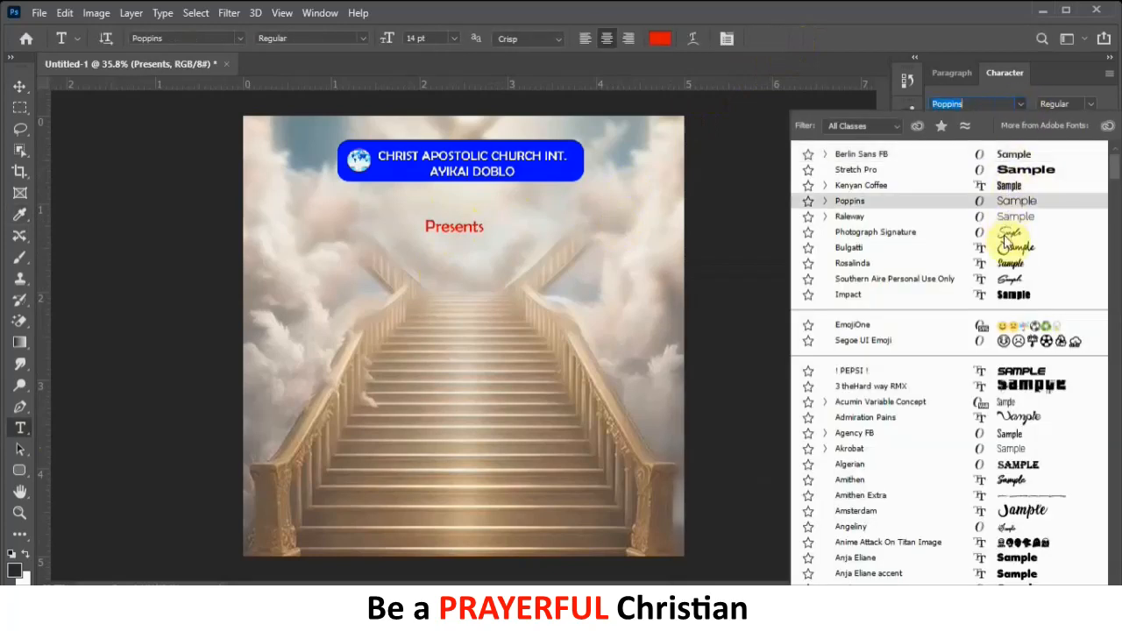
{"action": "left_click", "coordinate": [1002, 281]}
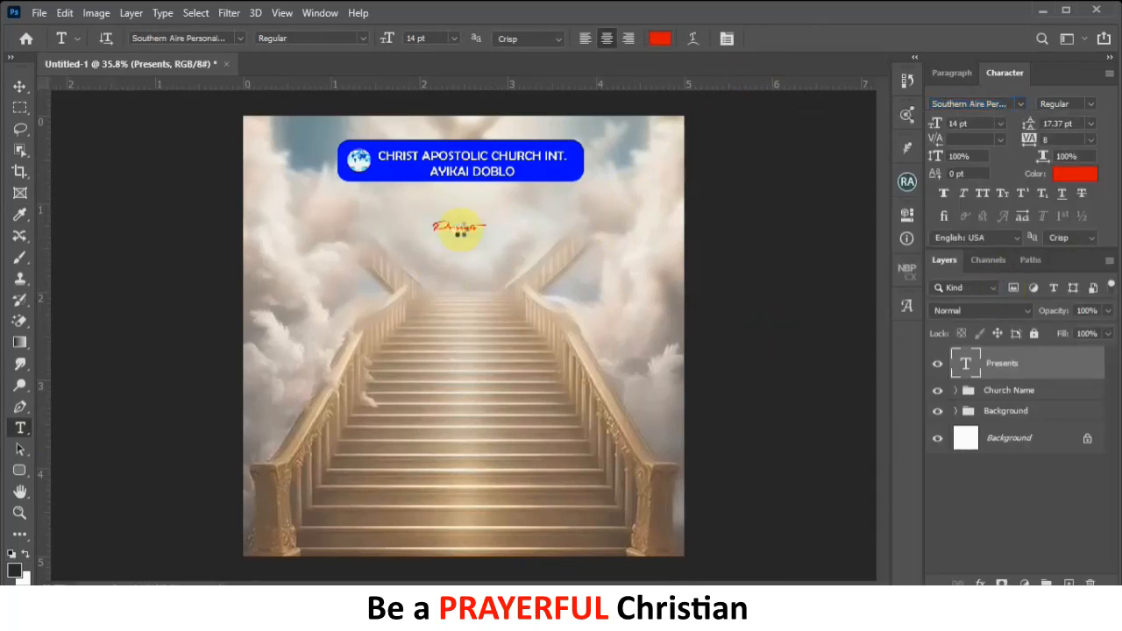
- Enlarge the "Presents" text to about 21.1 pt and shift it slightly left to centre it beneath the banner
{"action": "scroll", "coordinate": [458, 229], "scroll_direction": "up", "scroll_amount": 1}
{"action": "left_click", "coordinate": [19, 86]}
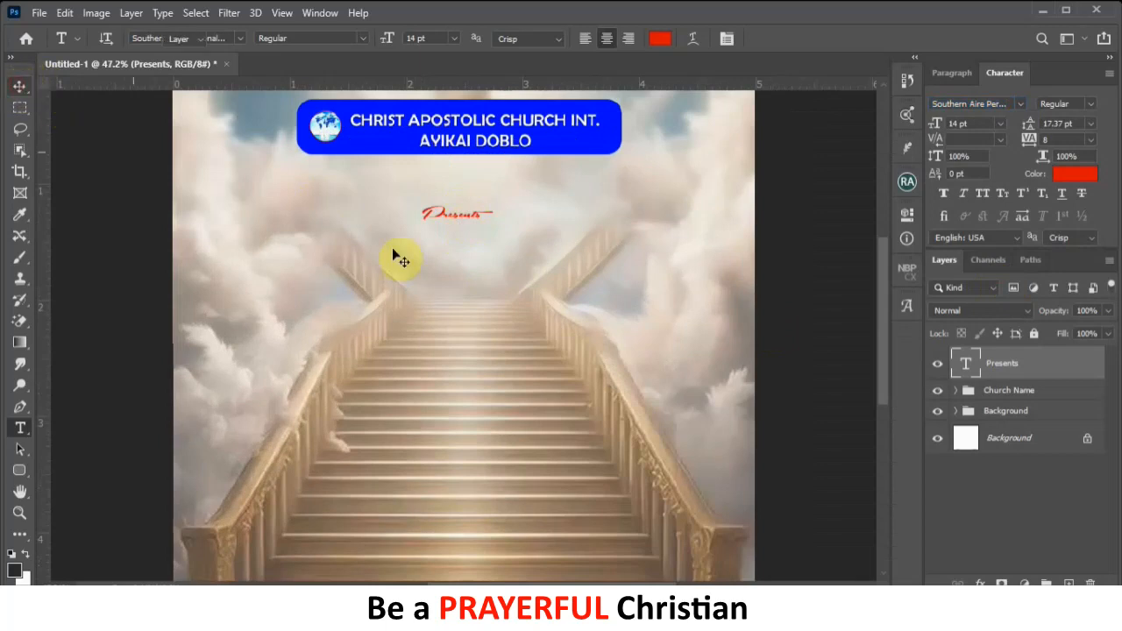
{"action": "key", "text": "ctrl+t"}
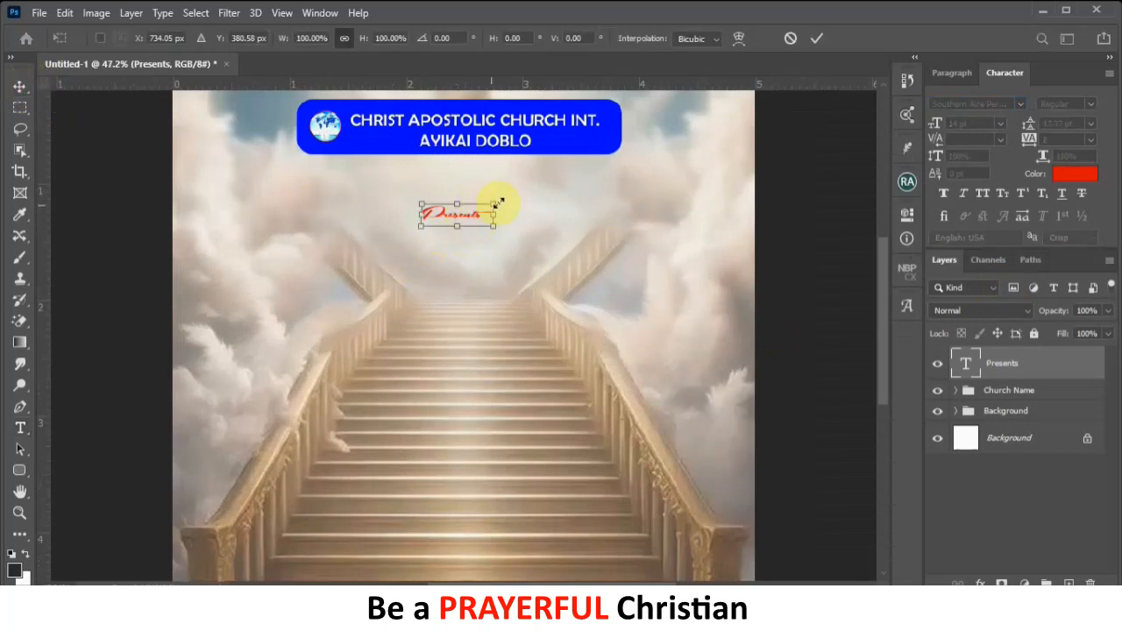
{"action": "left_click_drag", "start_coordinate": [496, 203], "coordinate": [531, 188]}
{"action": "left_click", "coordinate": [815, 42]}
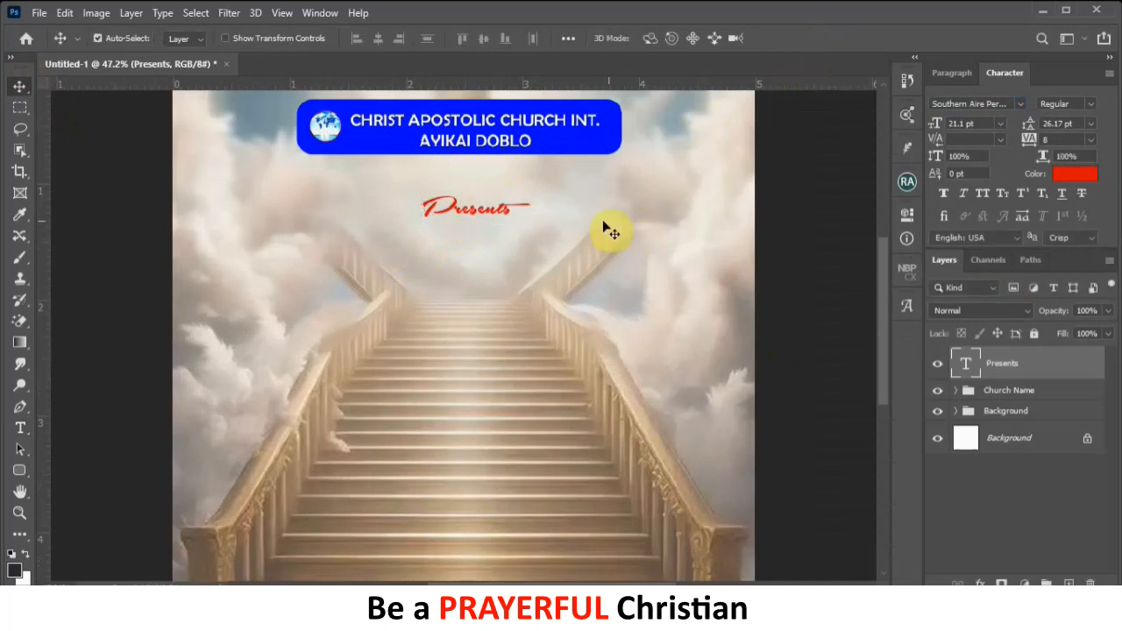
{"action": "left_click_drag", "start_coordinate": [497, 212], "coordinate": [475, 209]}
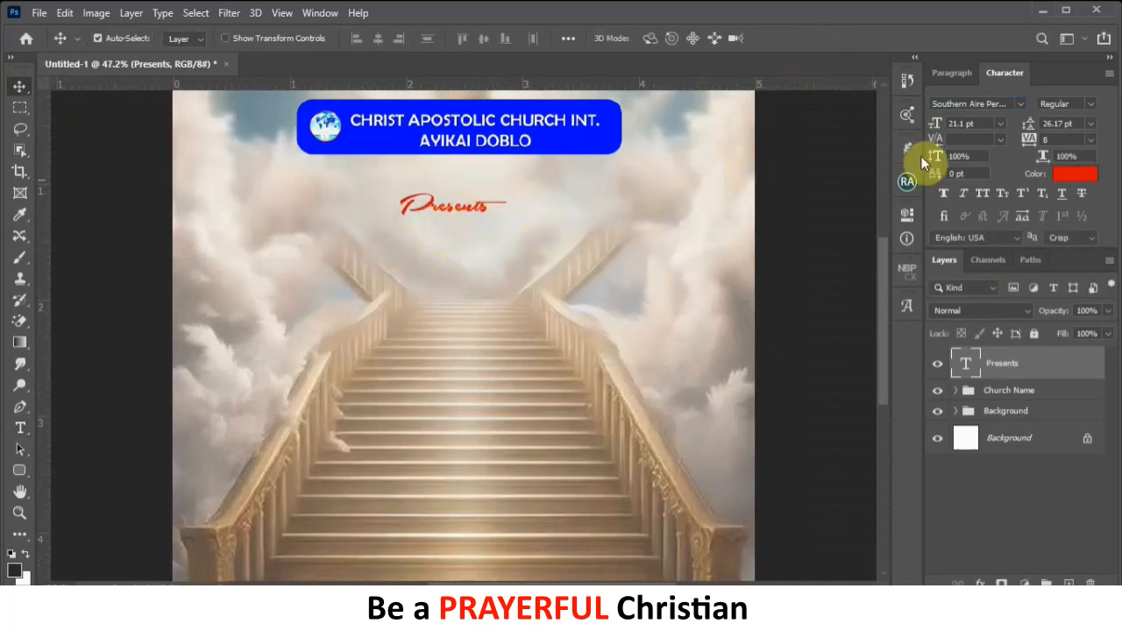
- Preview other fonts for the "Presents" text and keep Southern Aire Personal Use Only
{"action": "left_click", "coordinate": [1026, 103]}
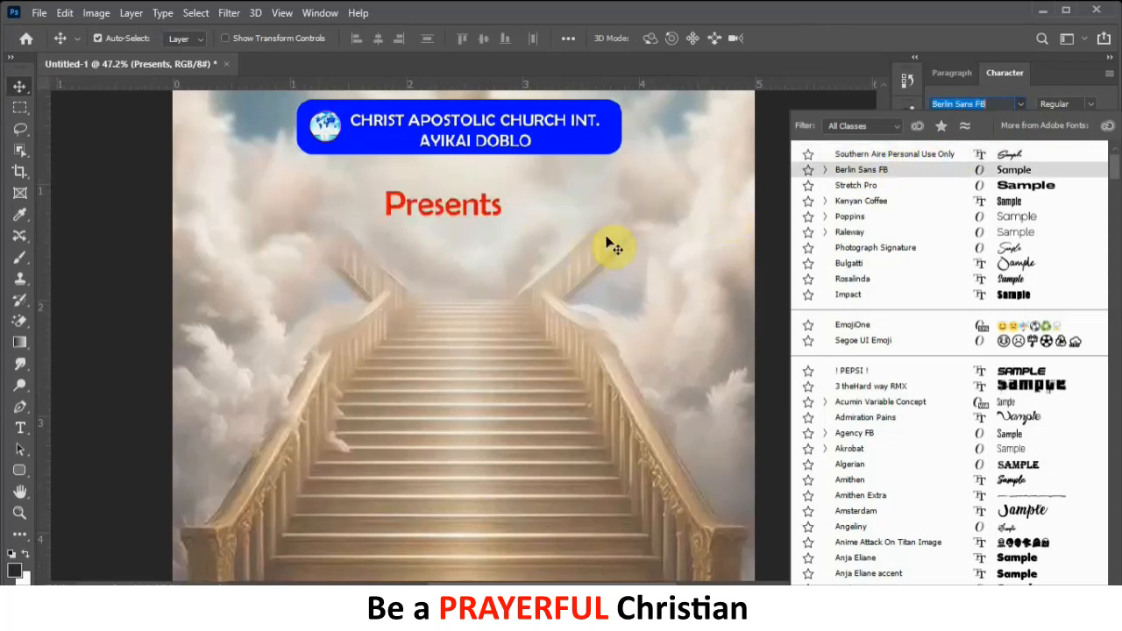
{"action": "left_click", "coordinate": [1021, 154]}
{"action": "left_click", "coordinate": [529, 296]}
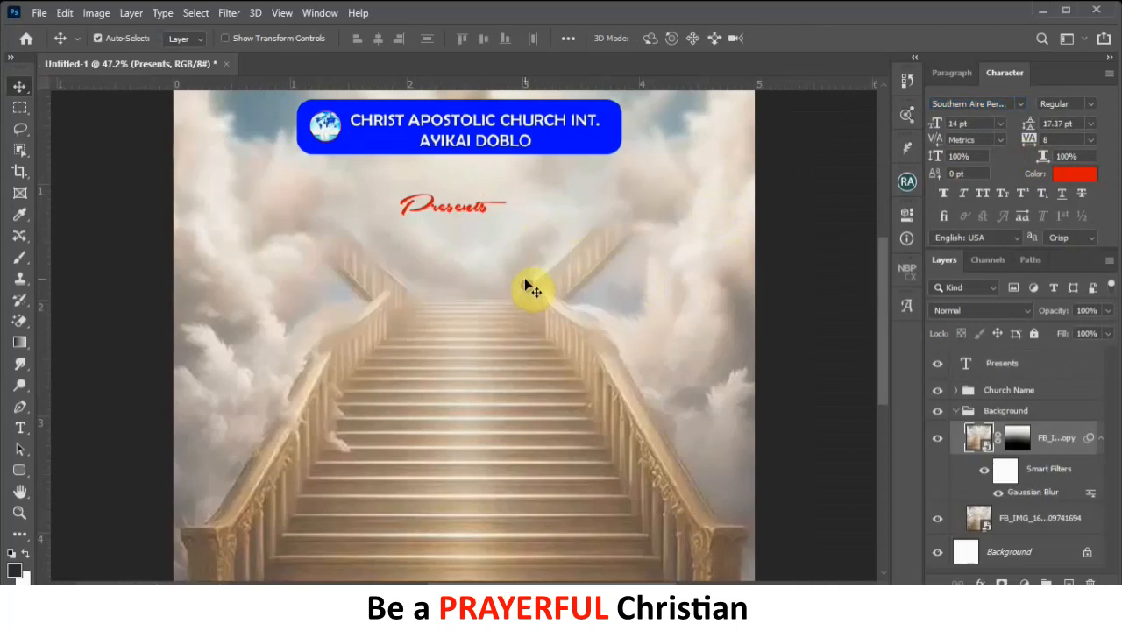
- Move the "Presents" text slightly up, closer to the church name banner
{"action": "scroll", "coordinate": [593, 238], "scroll_direction": "down", "scroll_amount": 1}
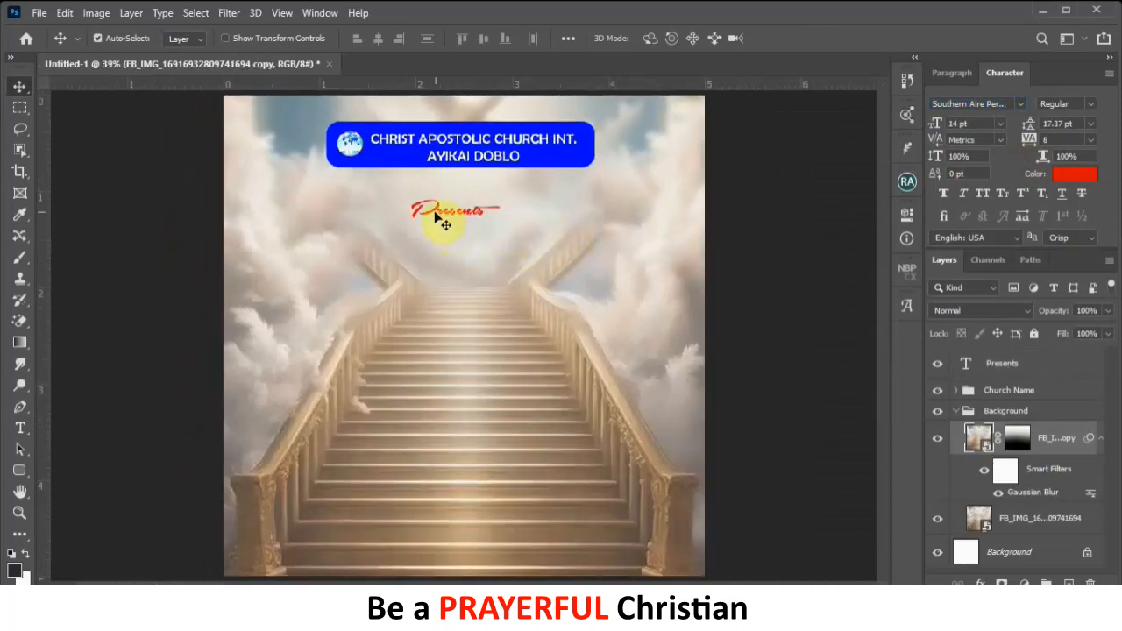
{"action": "scroll", "coordinate": [459, 224], "scroll_direction": "down", "scroll_amount": 2}
{"action": "scroll", "coordinate": [456, 237], "scroll_direction": "up", "scroll_amount": 2}
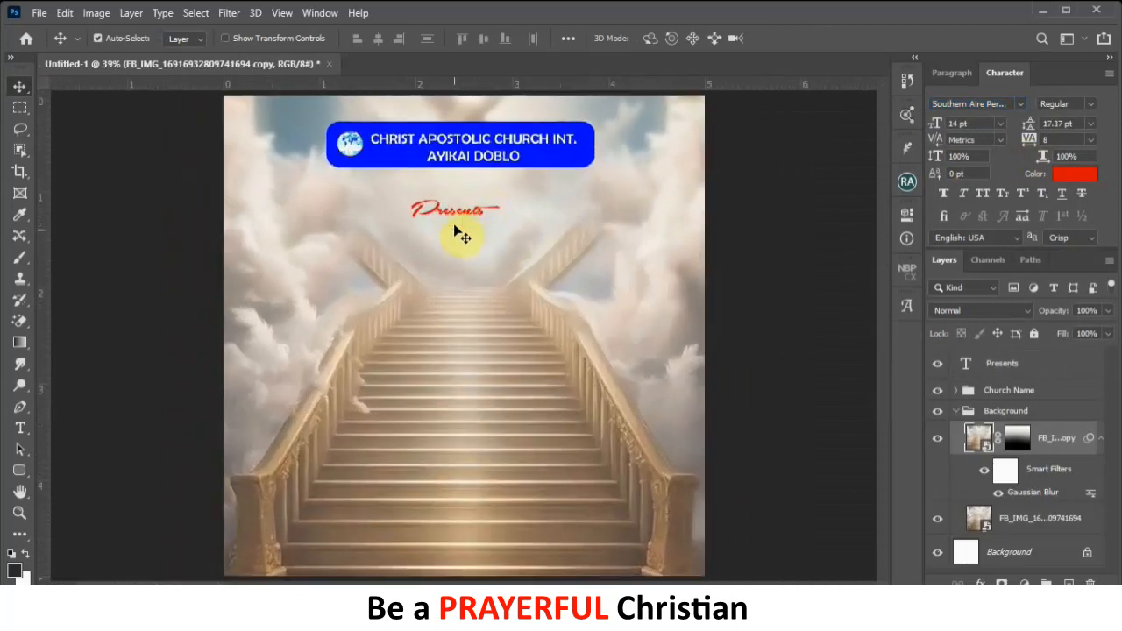
{"action": "left_click_drag", "start_coordinate": [457, 212], "coordinate": [457, 204]}
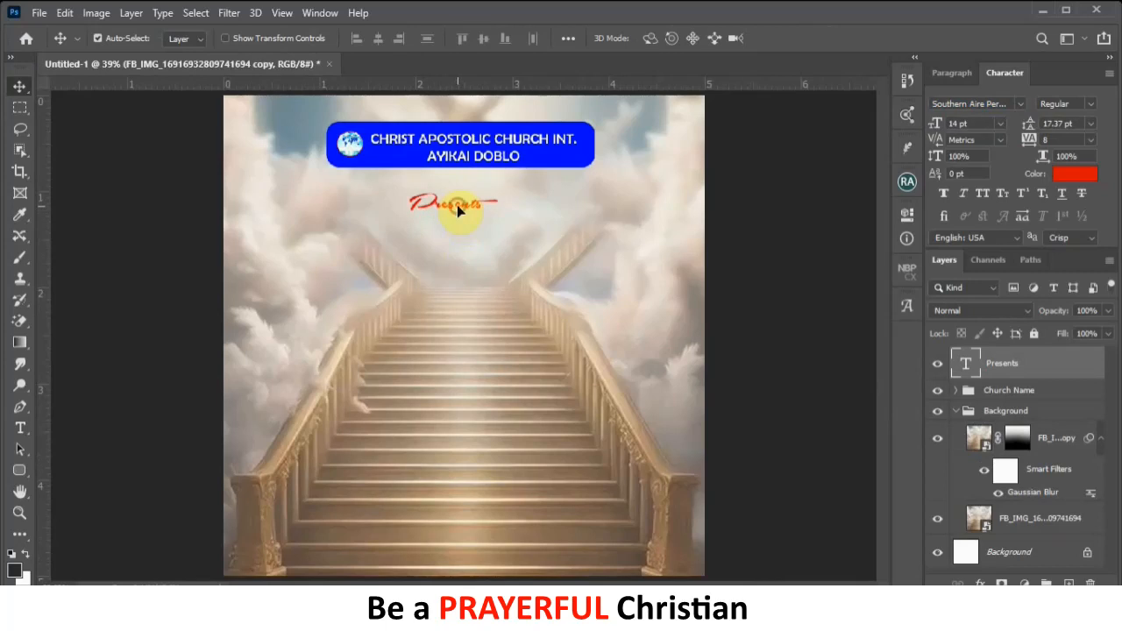
{"action": "scroll", "coordinate": [627, 251], "scroll_direction": "down", "scroll_amount": 1}
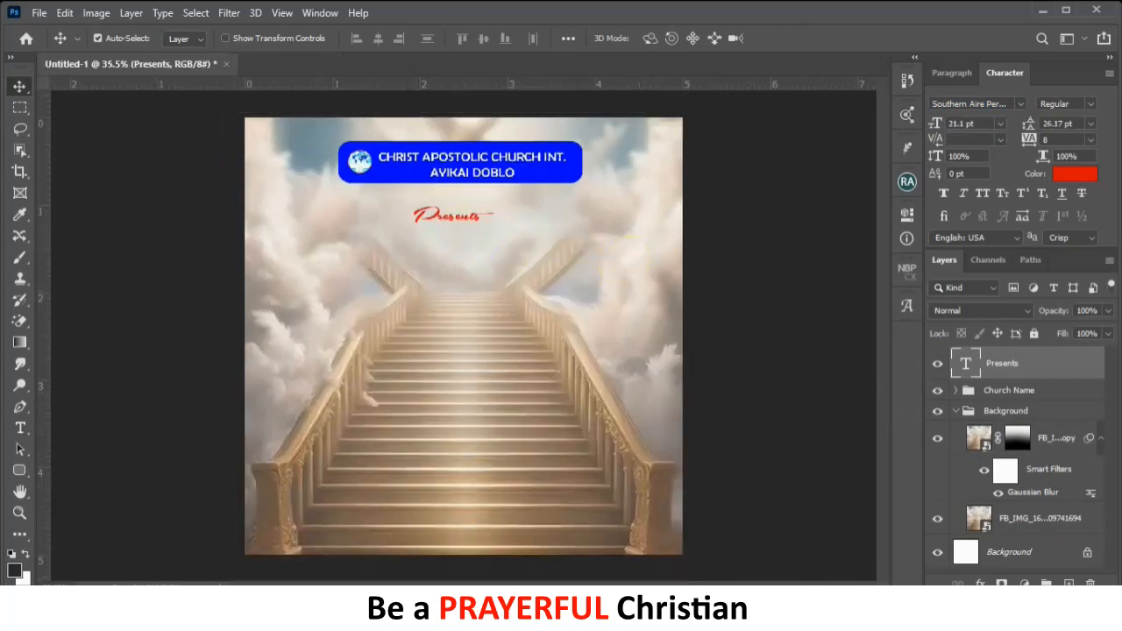
- Switch to the Notepad text file, copy the title "DIVINE ENCOUNTER" and return to Photoshop
{"action": "key", "text": "alt+Tab"}
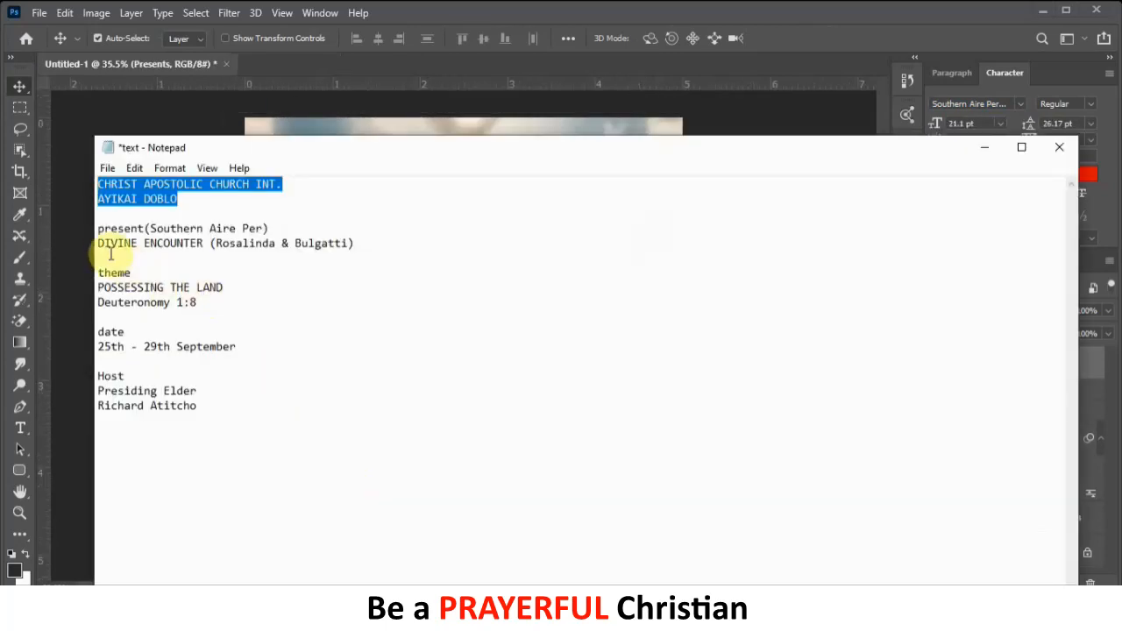
{"action": "left_click_drag", "start_coordinate": [100, 243], "coordinate": [192, 243]}
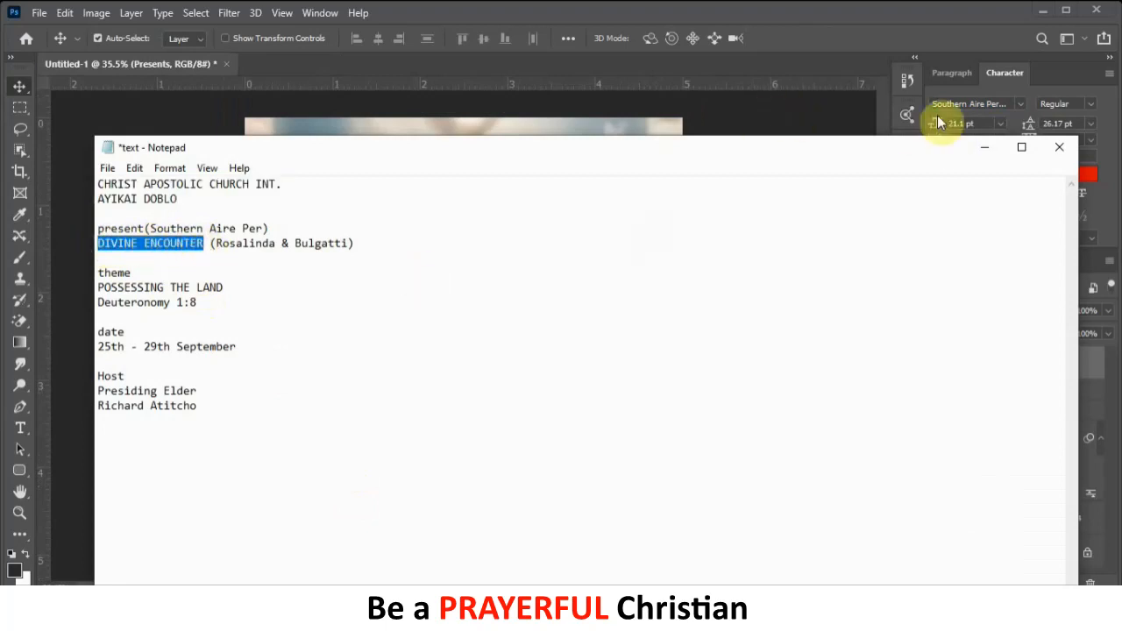
{"action": "left_click", "coordinate": [983, 148]}
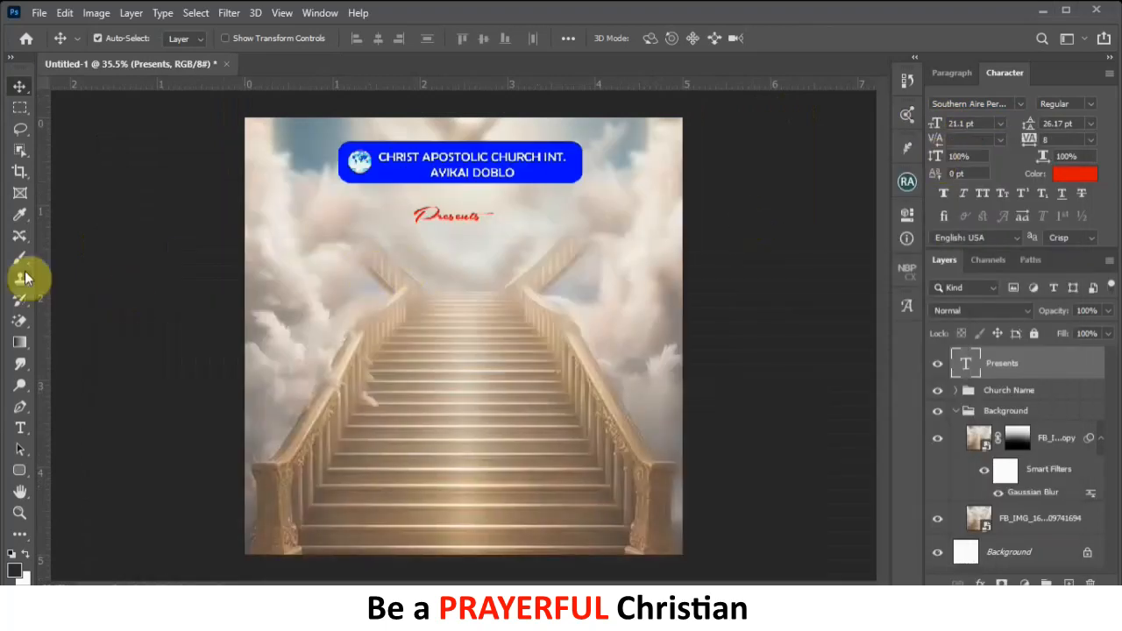
- Add the title text "DIVINE ENCOUNTER" on the flyer below "Presents"
{"action": "left_click", "coordinate": [28, 428]}
{"action": "left_click", "coordinate": [448, 262]}
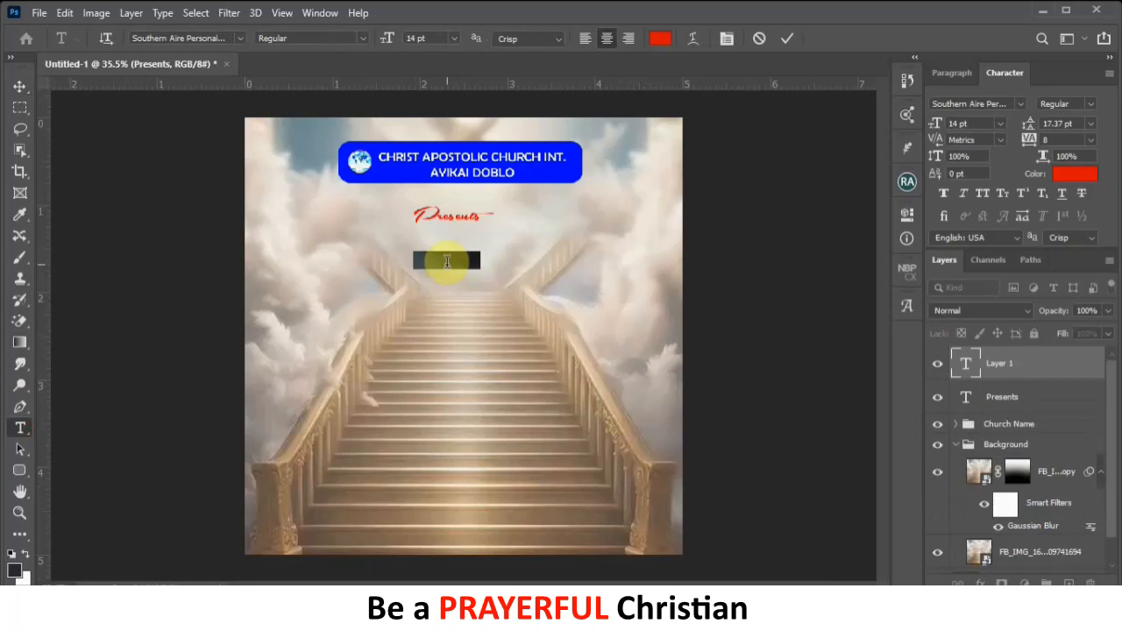
{"action": "type", "text": "DIVINE ENCOUNTER"}
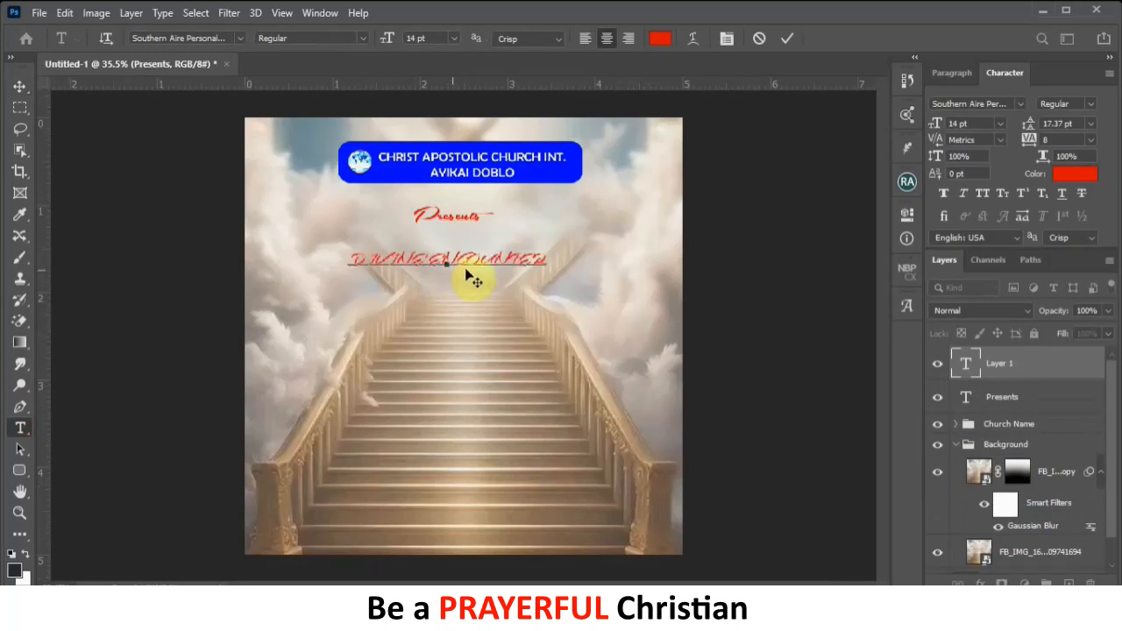
{"action": "left_click", "coordinate": [788, 39]}
- Set the font of the "DIVINE ENCOUNTER" title to Stretch Pro
{"action": "left_click", "coordinate": [1020, 103]}
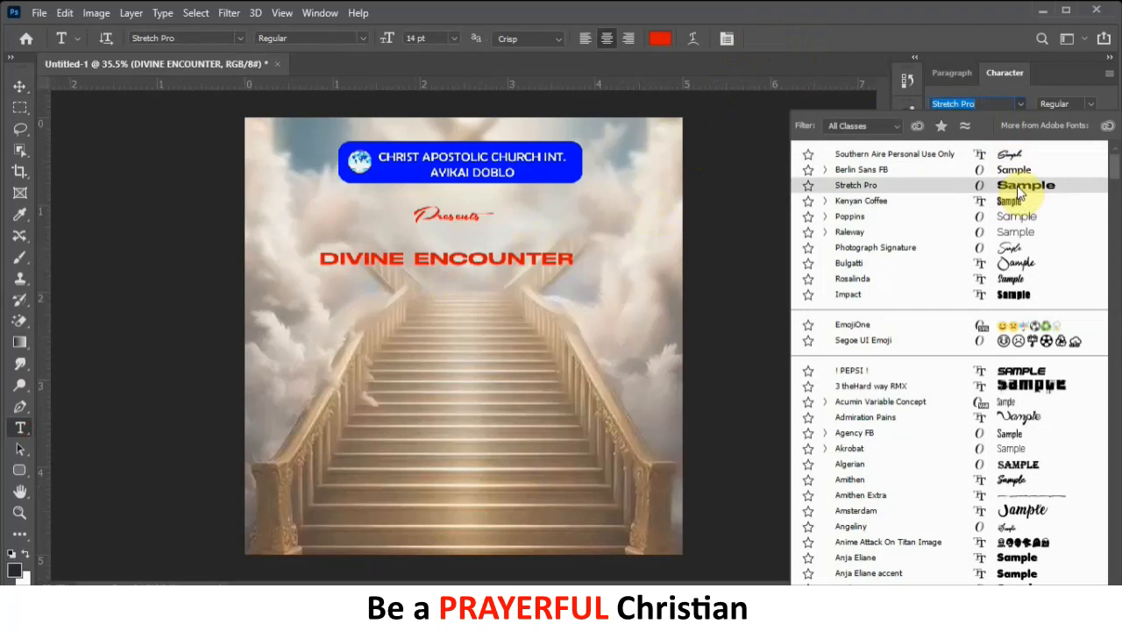
{"action": "left_click", "coordinate": [1020, 187]}
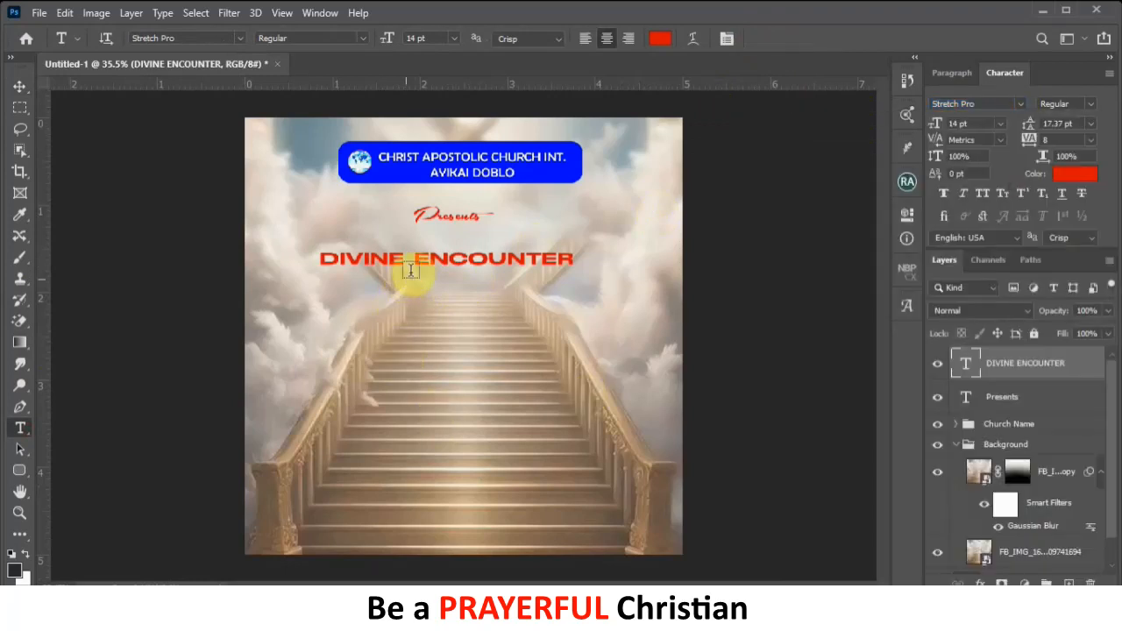
{"action": "scroll", "coordinate": [427, 263], "scroll_direction": "up", "scroll_amount": 1}
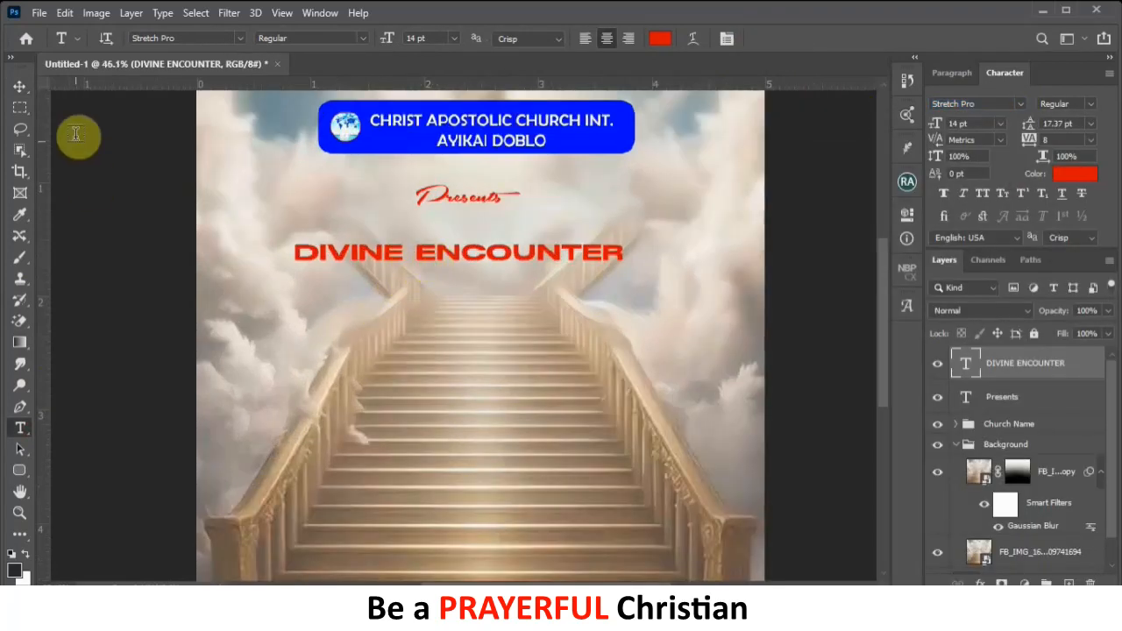
- Duplicate the "DIVINE ENCOUNTER" title just below the original and shorten the upper one to "DIVINE"
{"action": "left_click", "coordinate": [20, 87]}
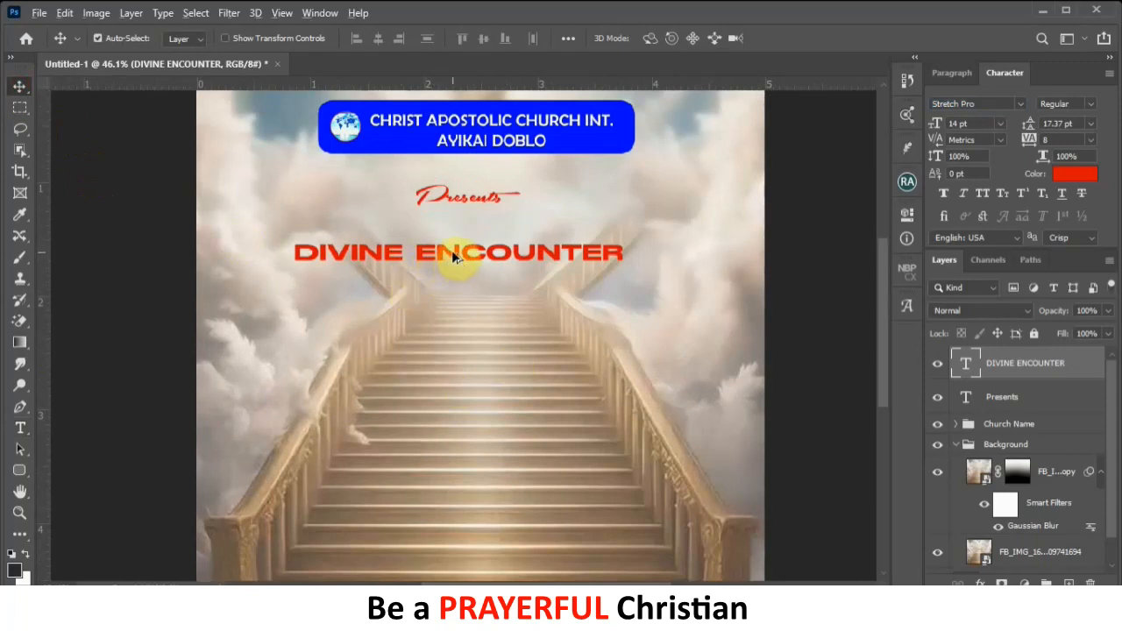
{"action": "left_click_drag", "start_coordinate": [451, 250], "coordinate": [457, 303]}
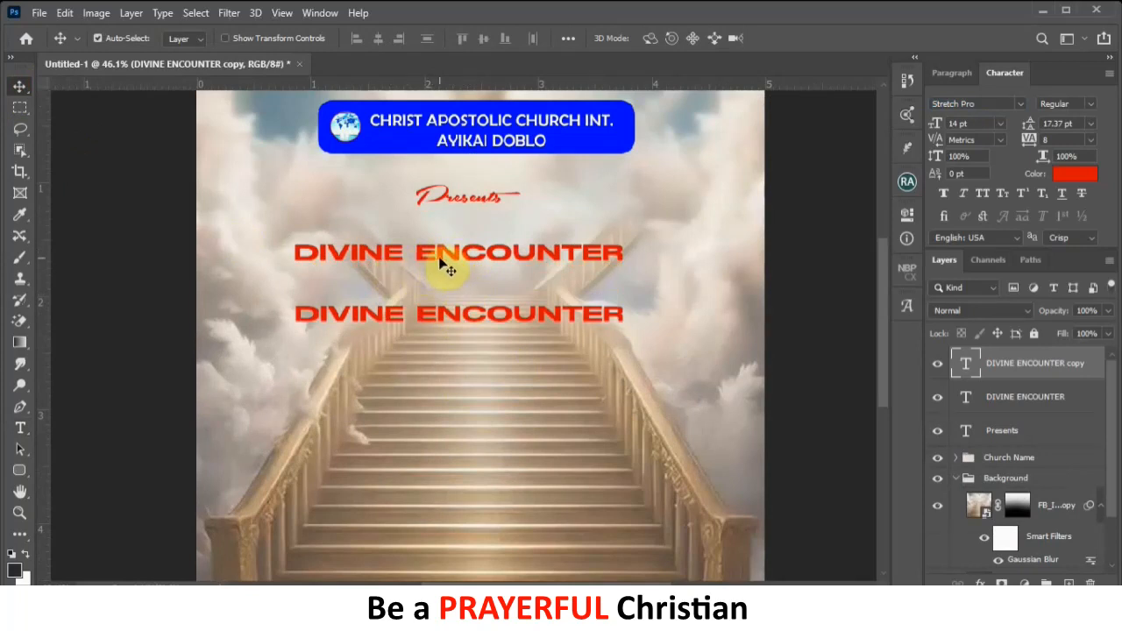
{"action": "left_click", "coordinate": [447, 263]}
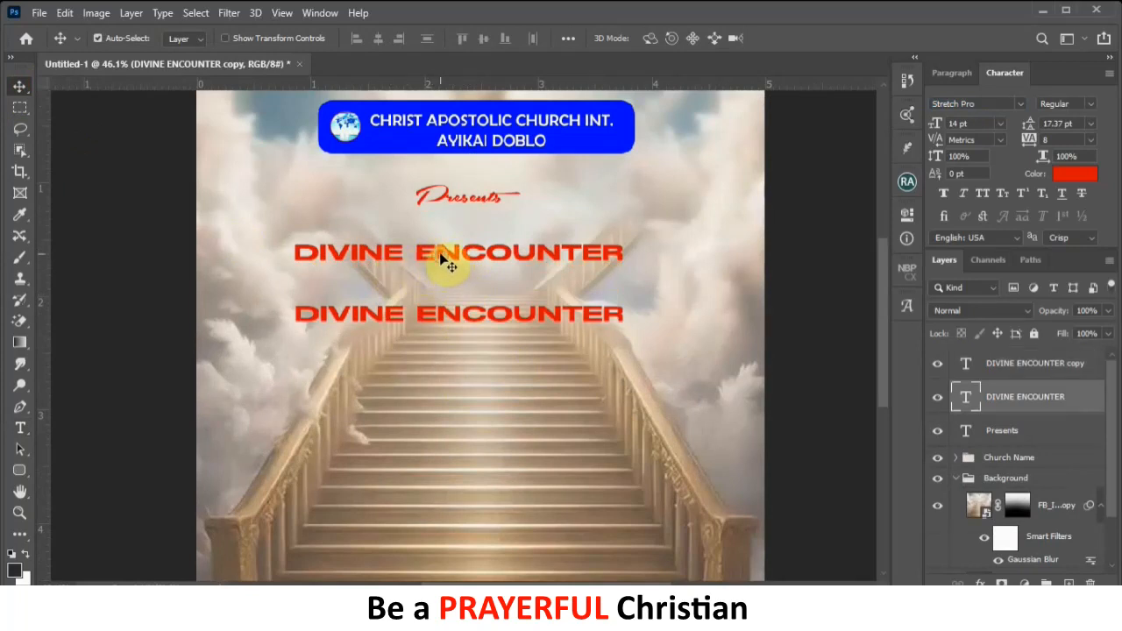
{"action": "double_click", "coordinate": [438, 259]}
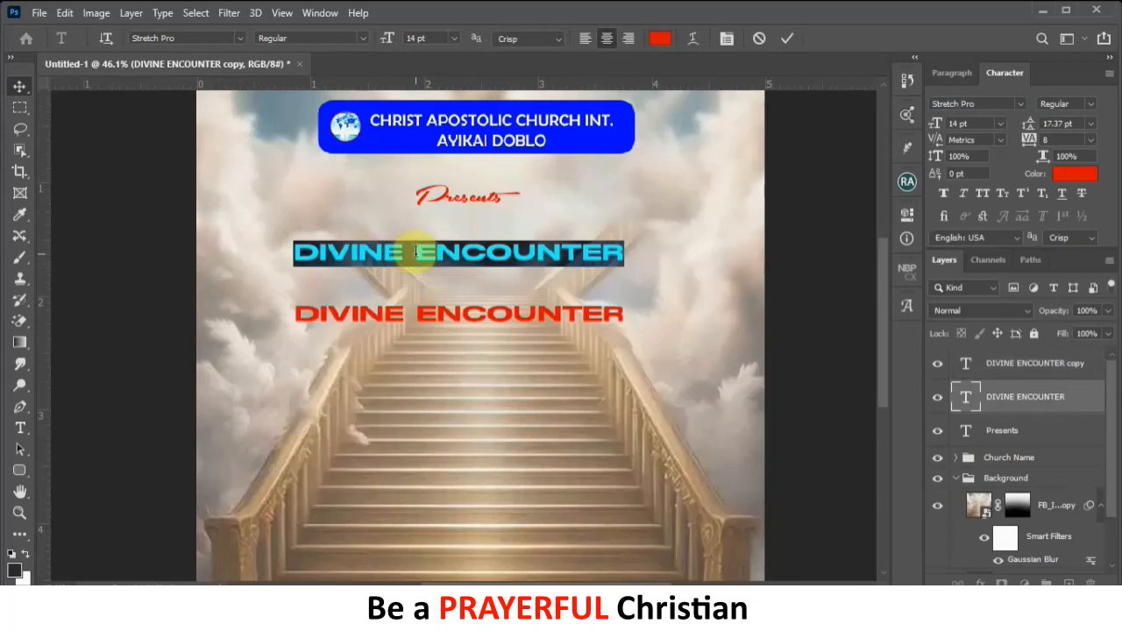
{"action": "left_click_drag", "start_coordinate": [412, 253], "coordinate": [631, 243]}
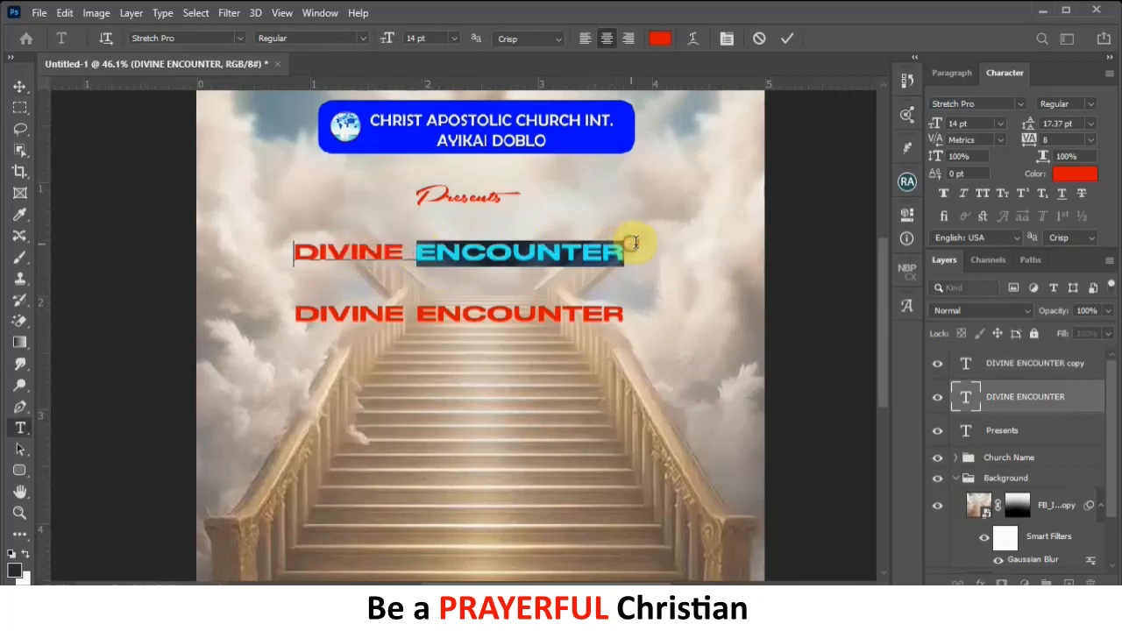
{"action": "key", "text": "BackSpace"}
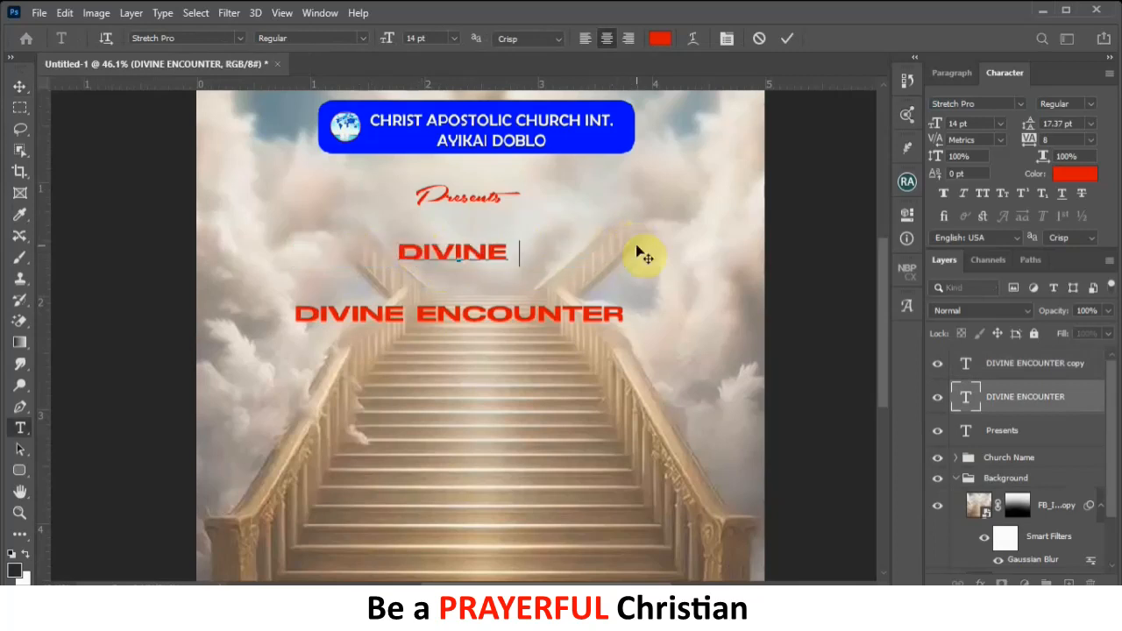
{"action": "key", "text": "BackSpace"}
{"action": "left_click", "coordinate": [789, 39]}
{"action": "key", "text": "v"}
- Shorten the lower copy of the title to "ENCOUNTER"
{"action": "left_click", "coordinate": [552, 323]}
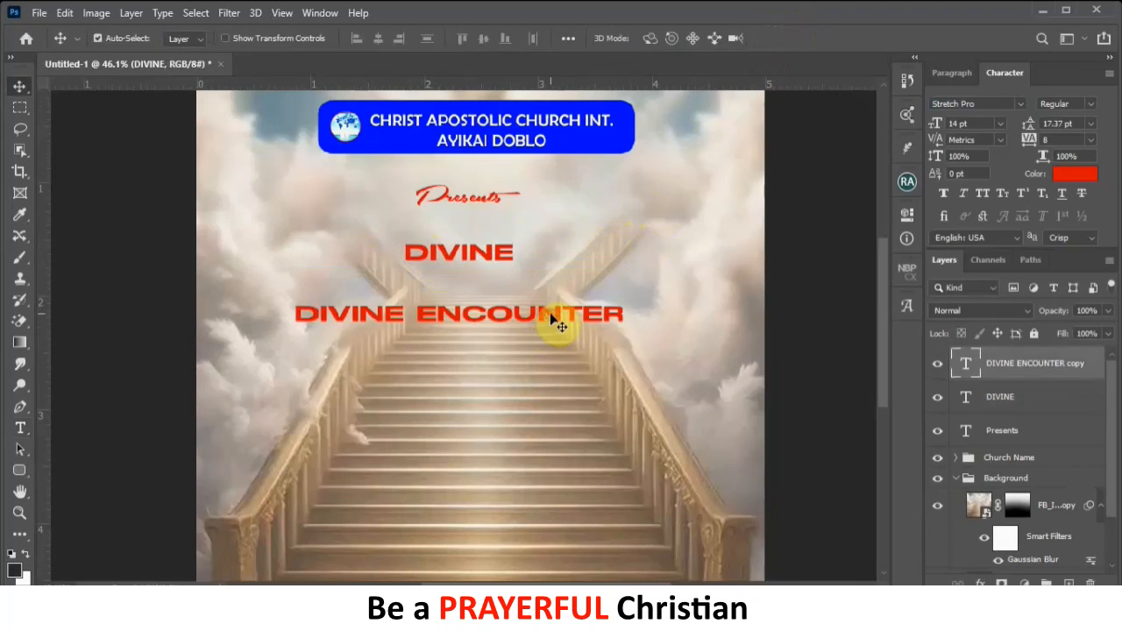
{"action": "double_click", "coordinate": [509, 321]}
{"action": "left_click_drag", "start_coordinate": [419, 314], "coordinate": [150, 280]}
{"action": "key", "text": "BackSpace"}
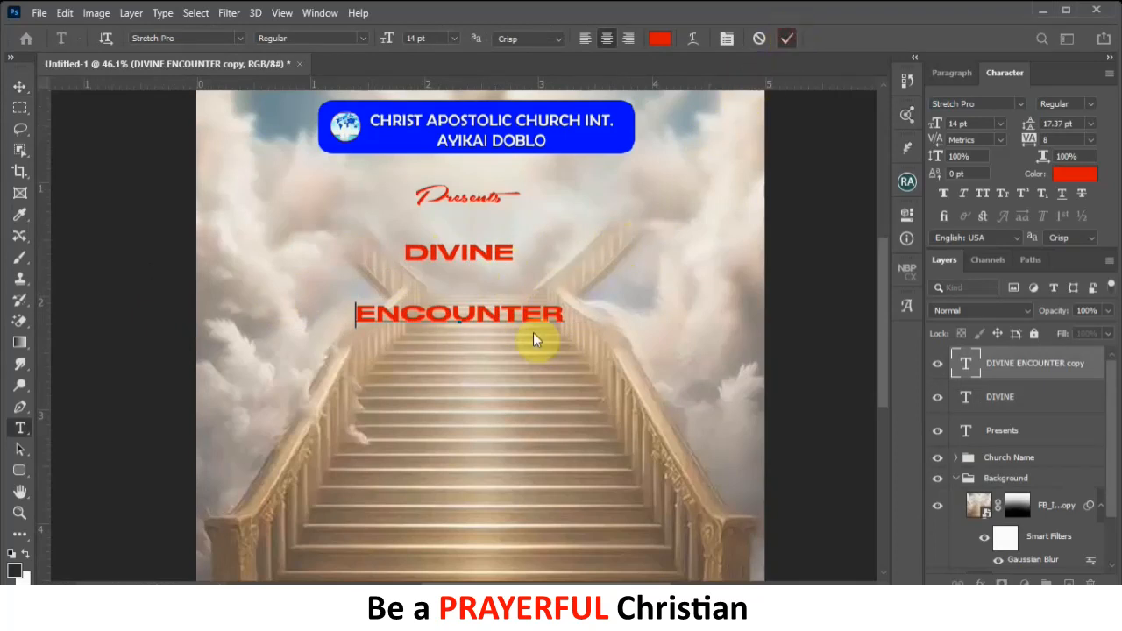
{"action": "key", "text": "ctrl+Return"}
{"action": "key", "text": "v"}
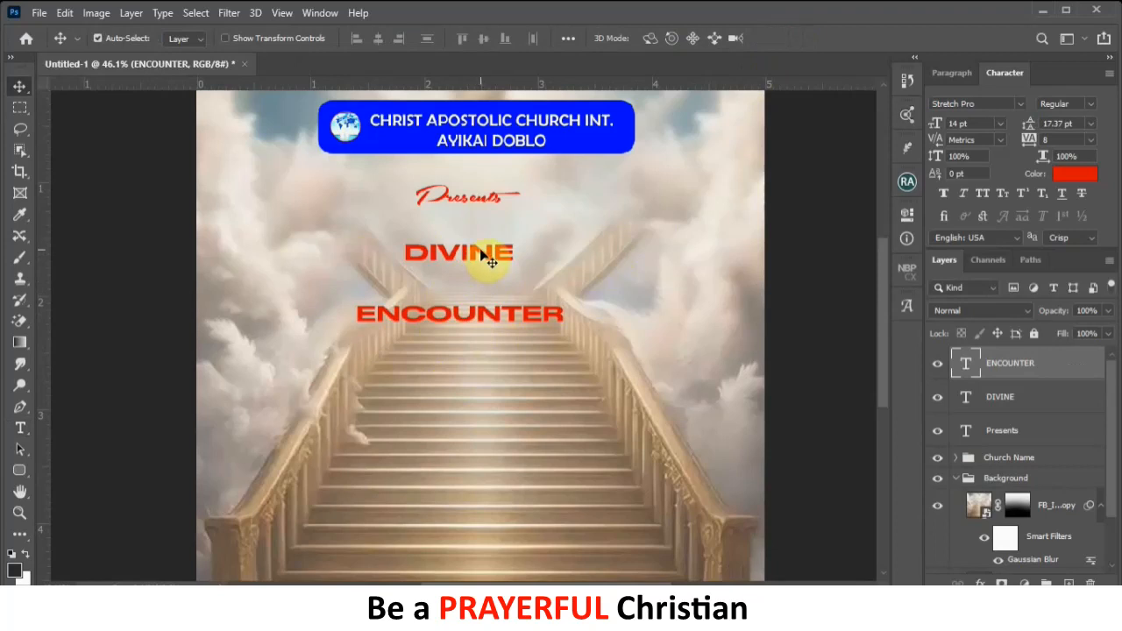
- Rewrite the "DIVINE" text as "Divine" and set its font to Rosalinda
{"action": "left_click", "coordinate": [482, 252]}
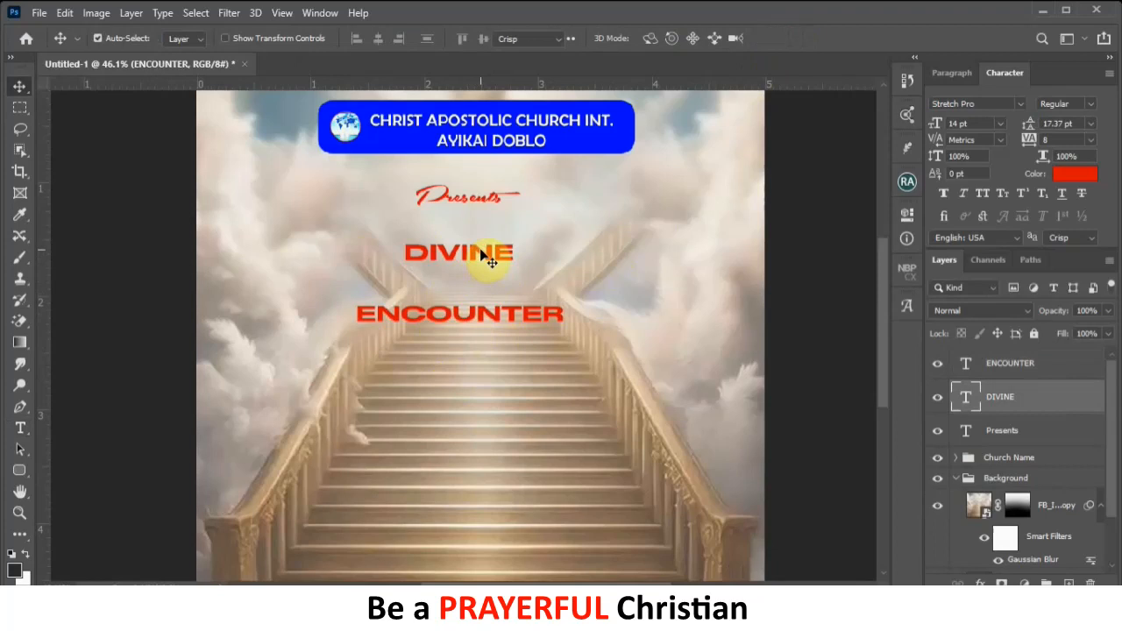
{"action": "double_click", "coordinate": [480, 248]}
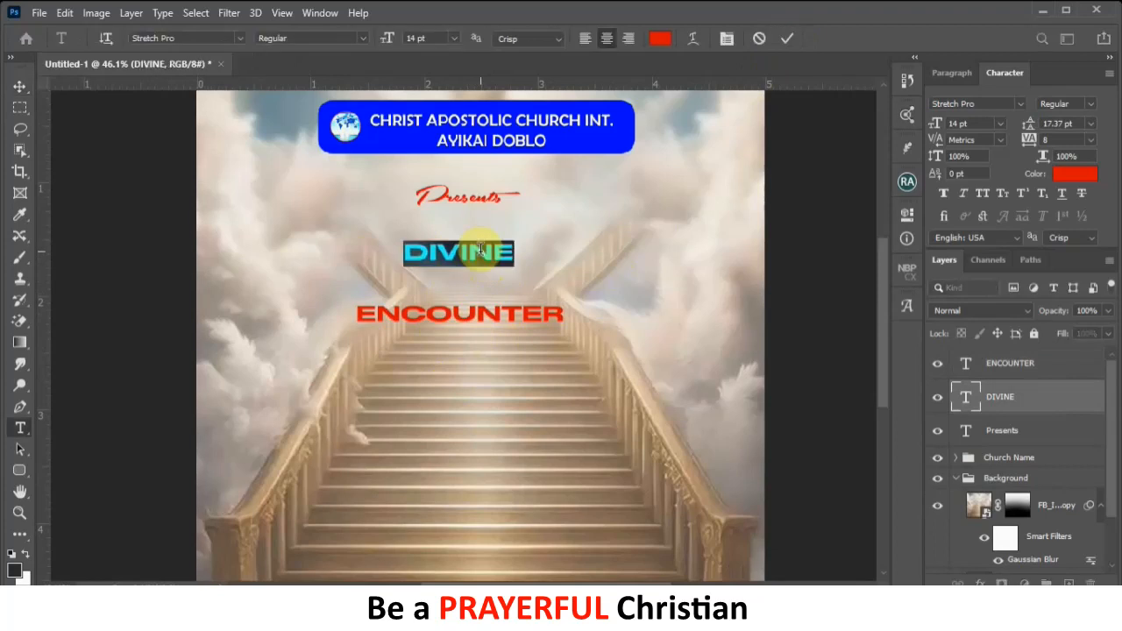
{"action": "type", "text": "Din"}
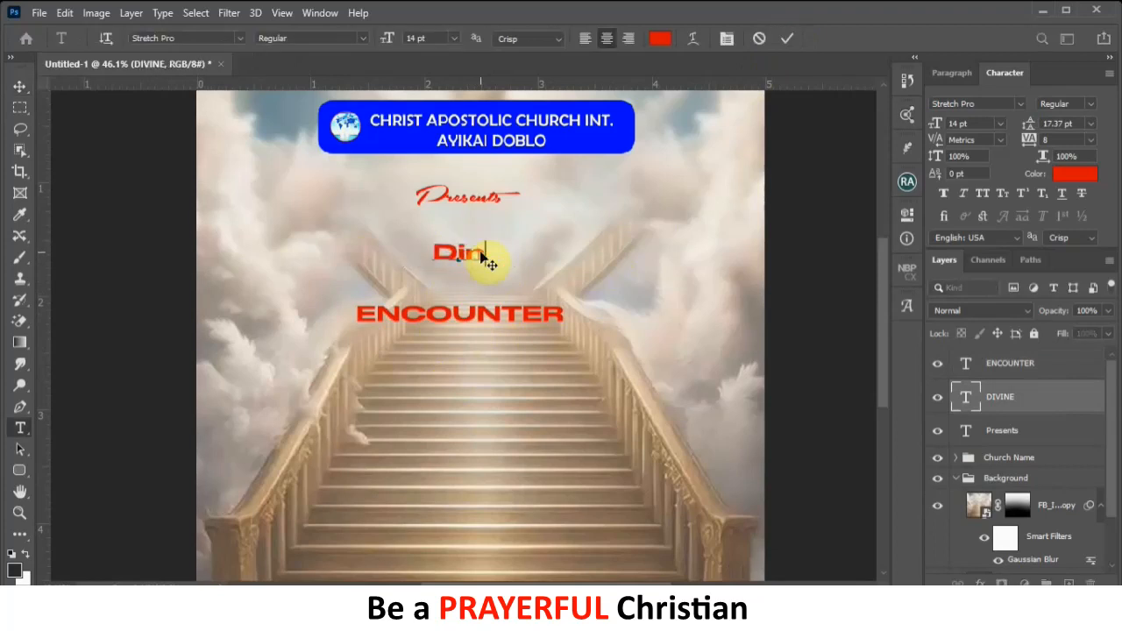
{"action": "key", "text": "BackSpace"}
{"action": "type", "text": "vine"}
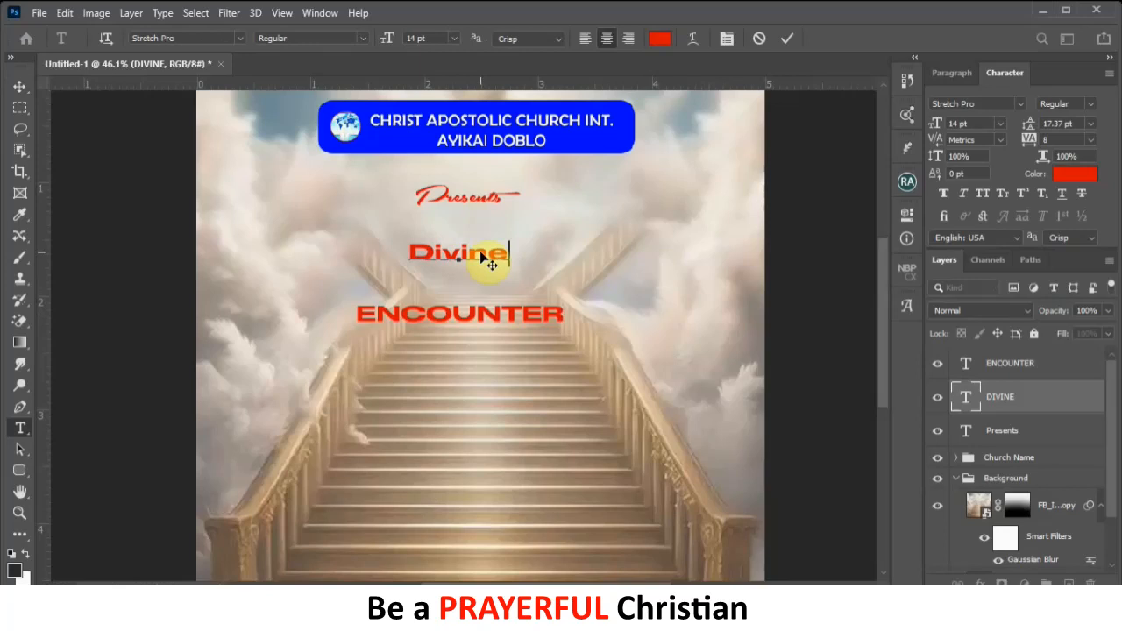
{"action": "key", "text": "ctrl+Return"}
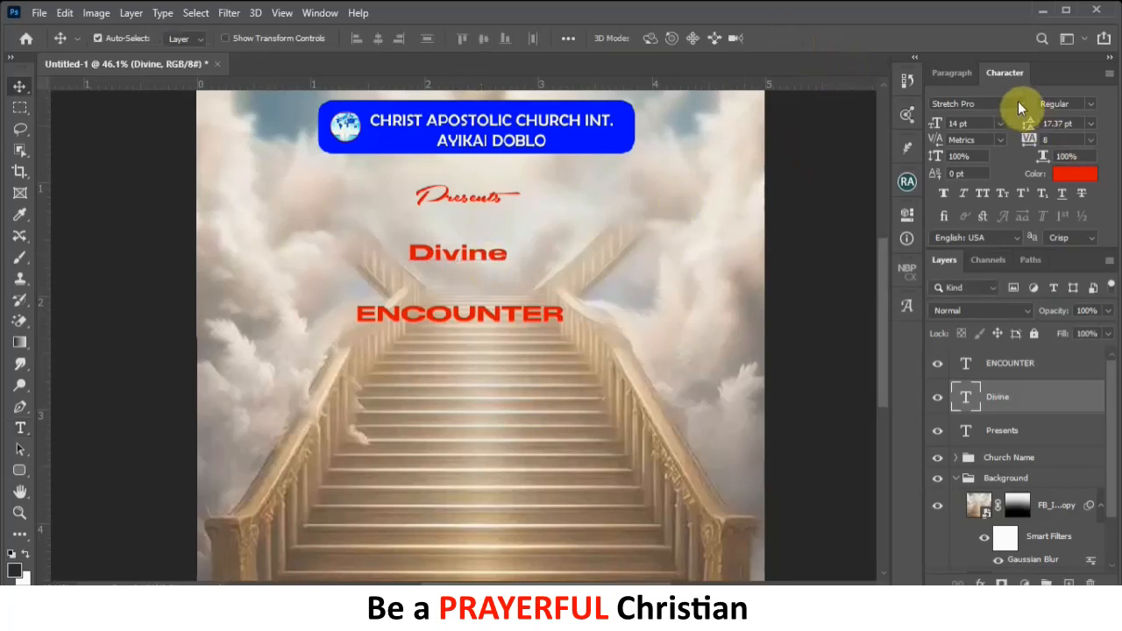
{"action": "left_click", "coordinate": [1024, 104]}
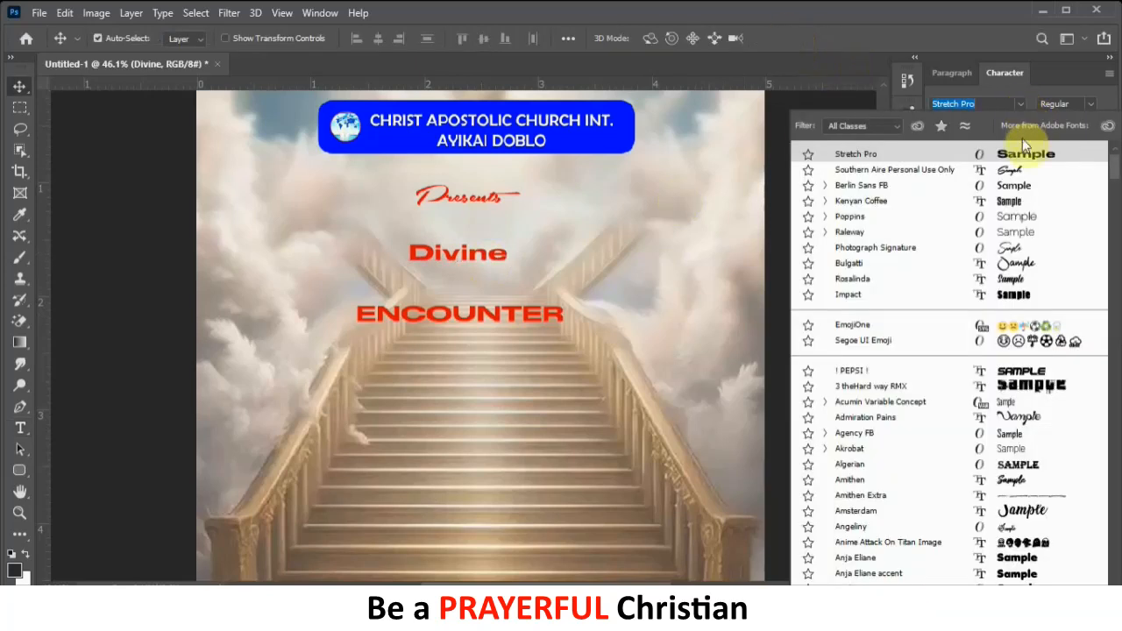
{"action": "left_click", "coordinate": [1006, 281]}
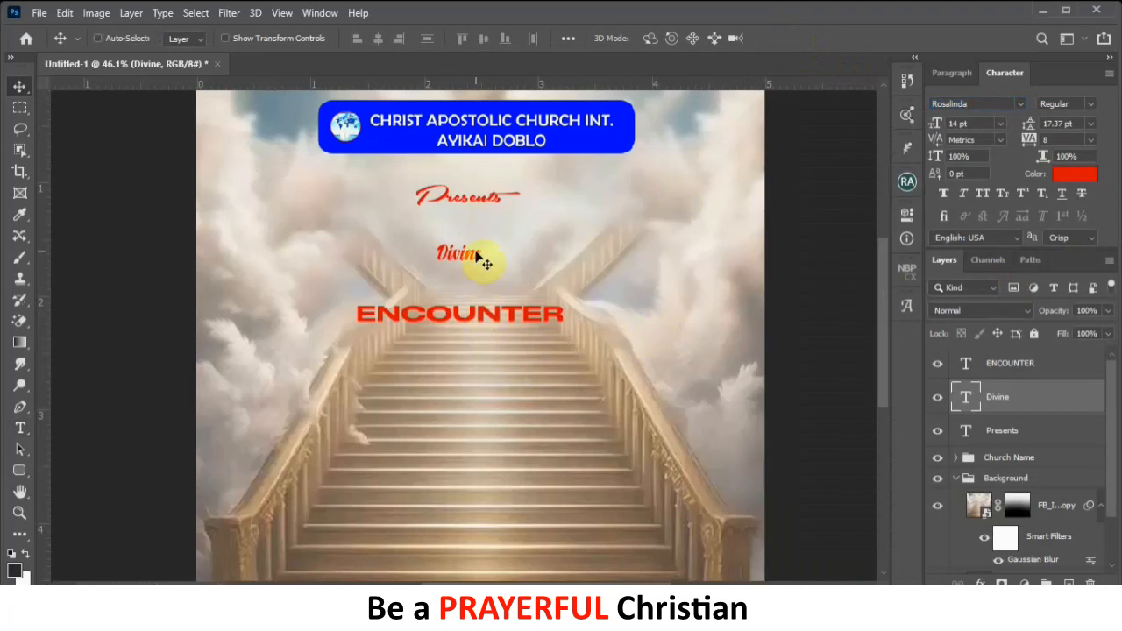
- Scale the "Divine" text up to about 68 pt and place it between "Presents" and "ENCOUNTER"
{"action": "key", "text": "ctrl+t"}
{"action": "left_click_drag", "start_coordinate": [485, 247], "coordinate": [658, 206]}
{"action": "left_click_drag", "start_coordinate": [574, 232], "coordinate": [488, 288]}
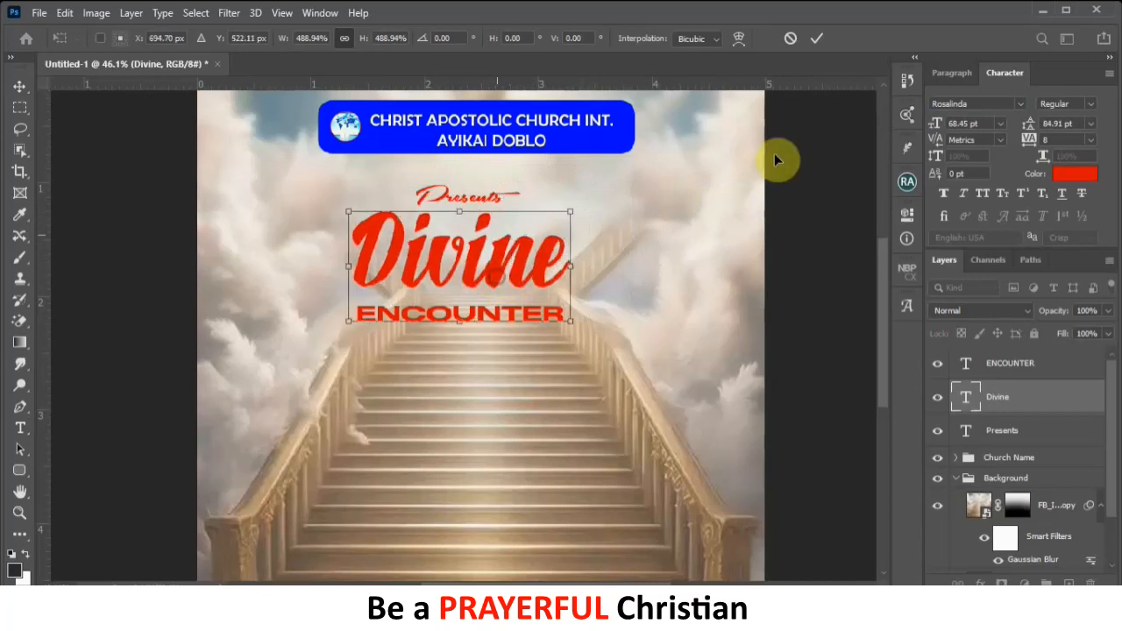
{"action": "left_click", "coordinate": [812, 38]}
- Move "ENCOUNTER" further down the staircase and shift "Divine" slightly down, away from "Presents"
{"action": "left_click", "coordinate": [550, 330]}
{"action": "left_click_drag", "start_coordinate": [548, 333], "coordinate": [525, 399]}
{"action": "left_click_drag", "start_coordinate": [541, 278], "coordinate": [545, 295]}
- Enlarge the "Divine" text by about 116% to roughly 79 pt and center it under "Presents"
{"action": "key", "text": "ctrl+t"}
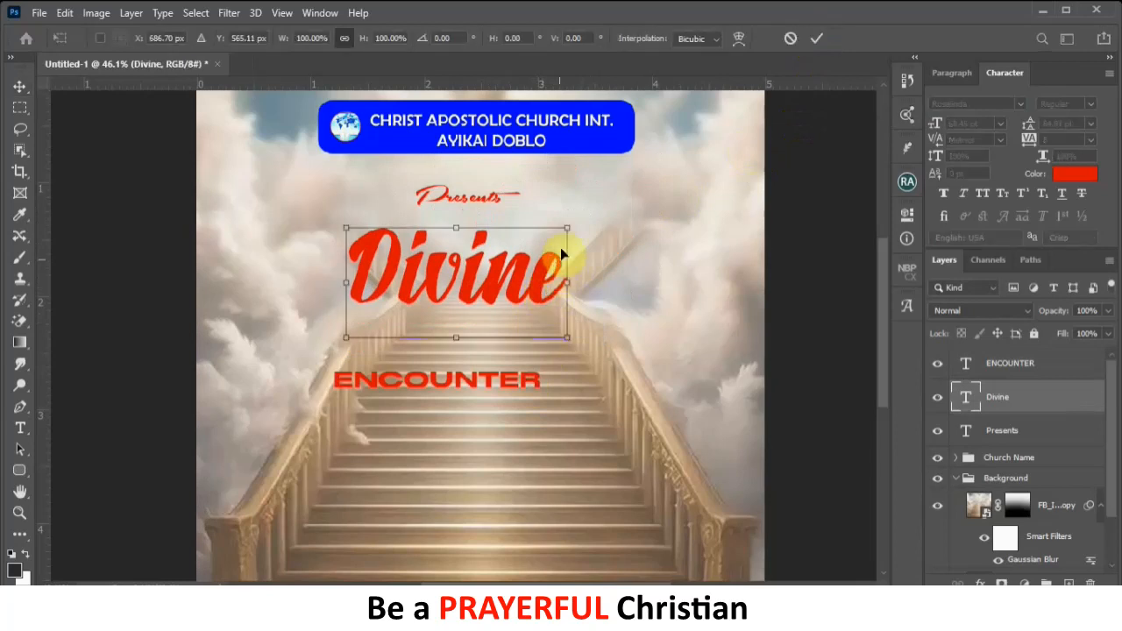
{"action": "left_click_drag", "start_coordinate": [568, 228], "coordinate": [603, 211]}
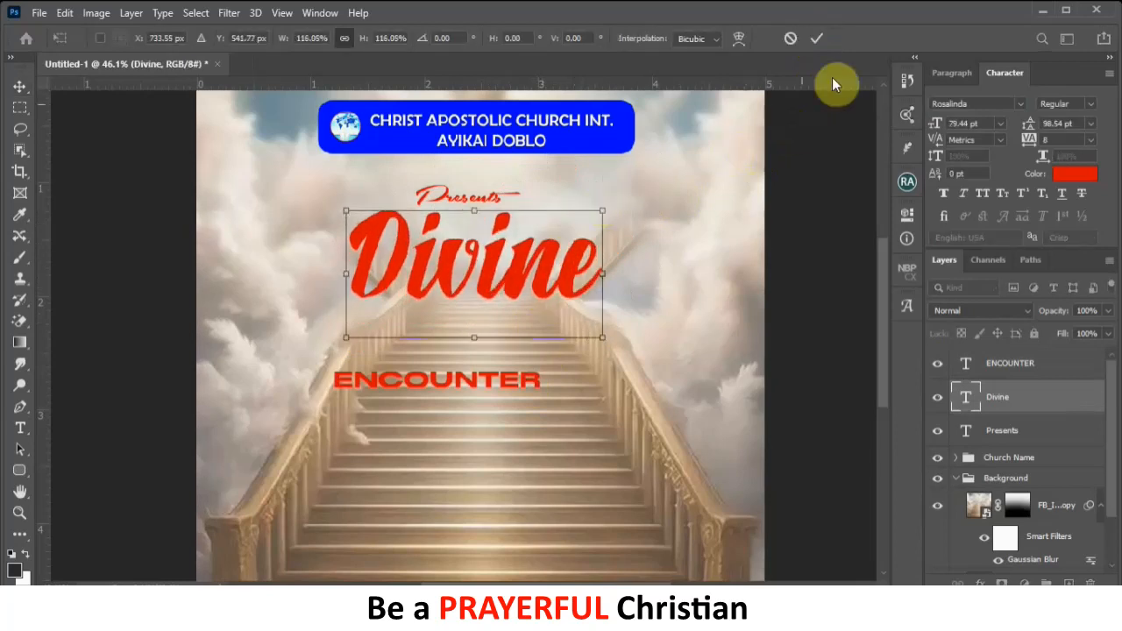
{"action": "left_click", "coordinate": [816, 38]}
{"action": "left_click_drag", "start_coordinate": [553, 268], "coordinate": [535, 276]}
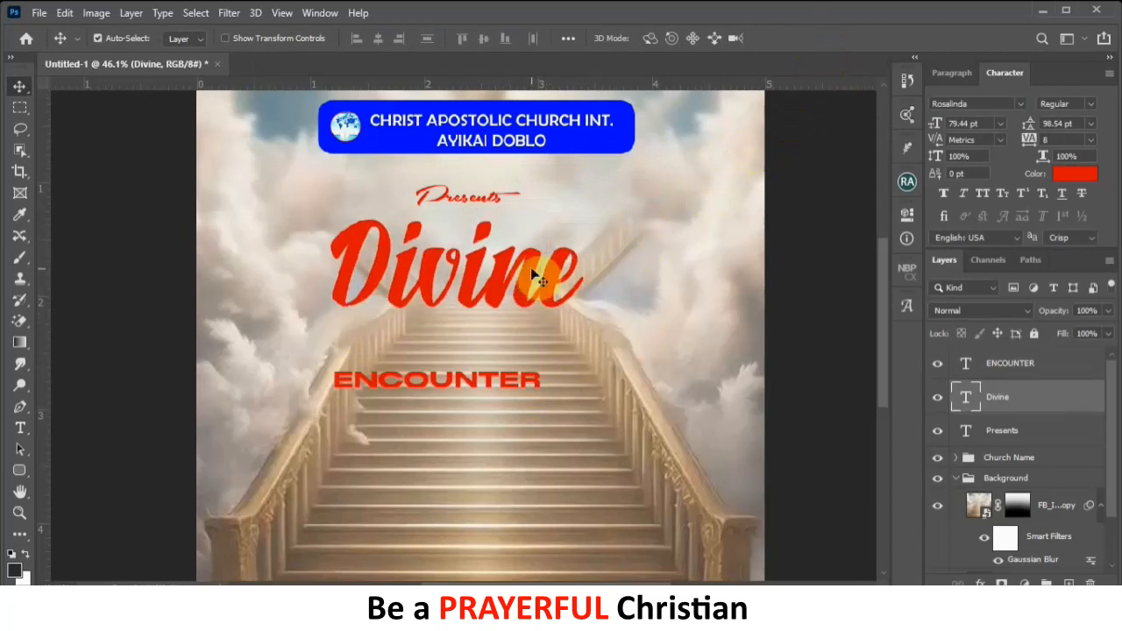
- Change the color of the "Divine" text to blue, 0600ff
{"action": "left_click", "coordinate": [1064, 178]}
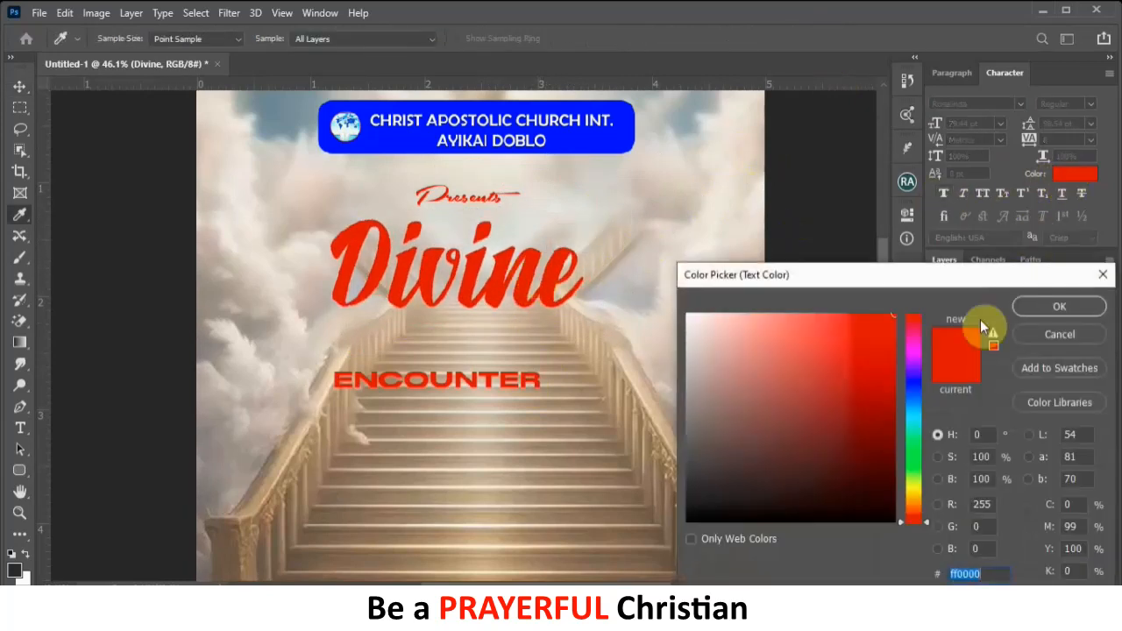
{"action": "left_click", "coordinate": [913, 382]}
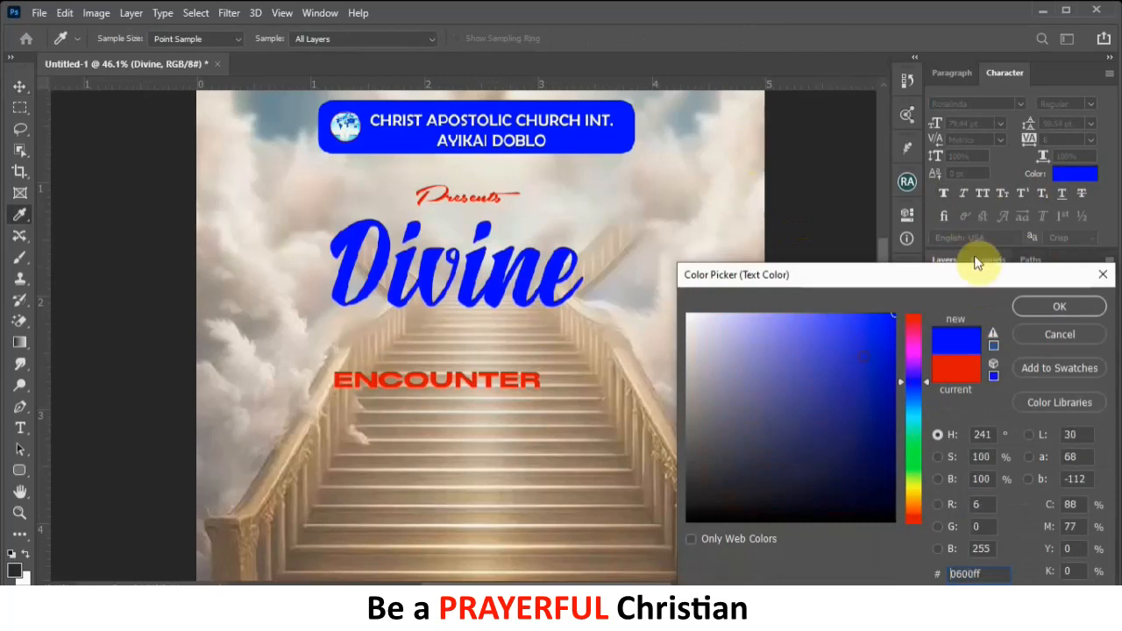
{"action": "left_click", "coordinate": [1060, 306]}
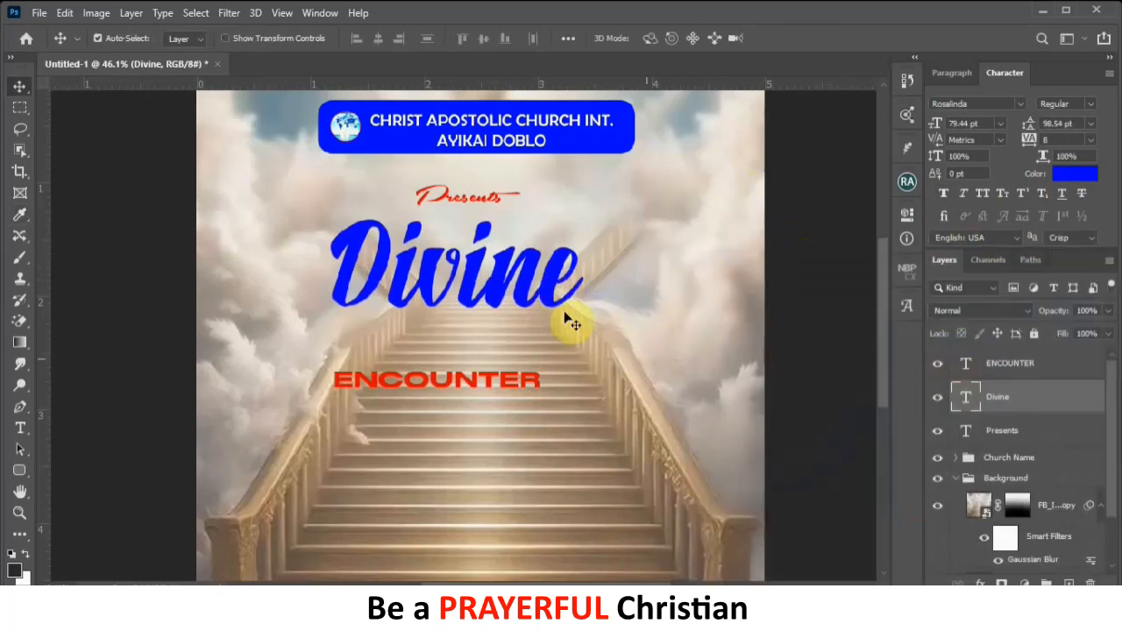
- Rewrite the "ENCOUNTER" text as "Encounter" and set its font to Bulgatti
{"action": "left_click", "coordinate": [508, 372]}
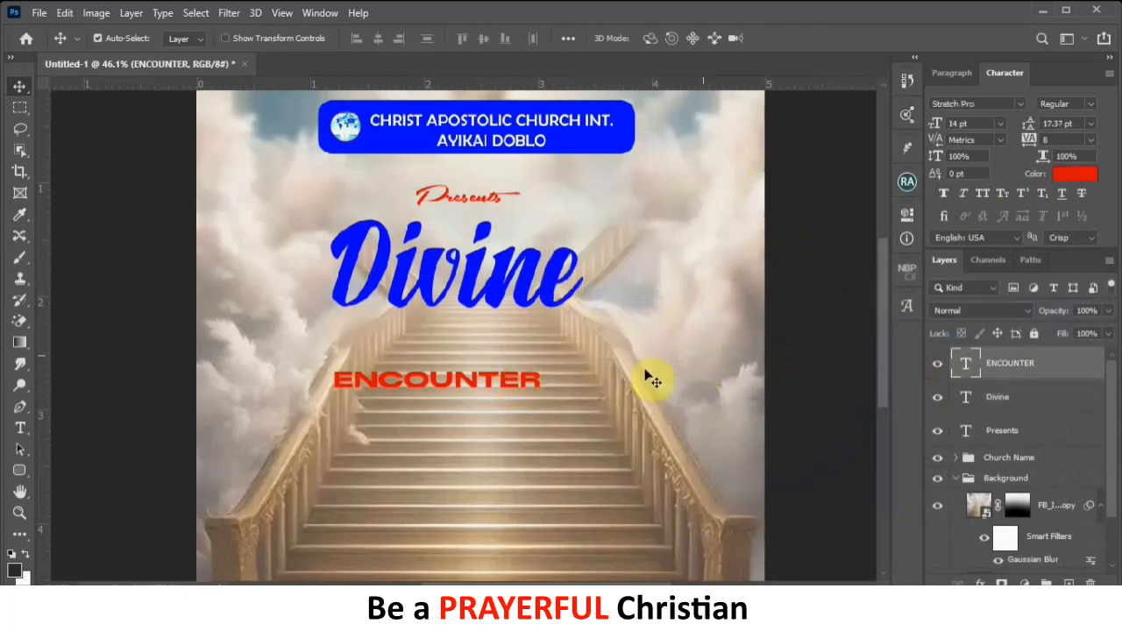
{"action": "double_click", "coordinate": [523, 382]}
{"action": "type", "text": "En"}
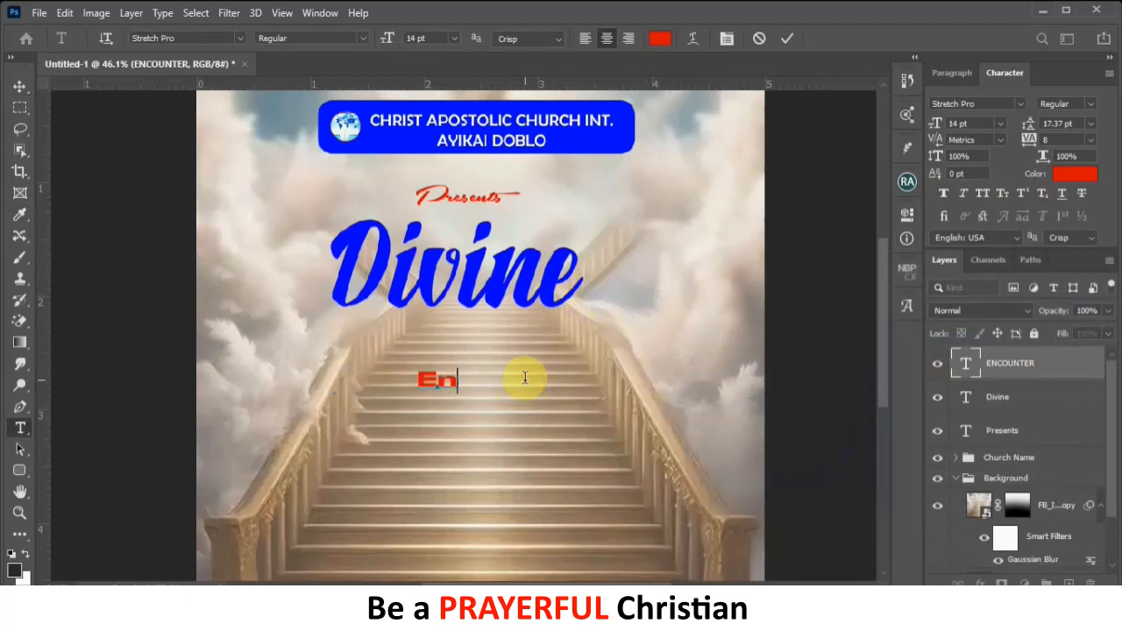
{"action": "type", "text": "counter"}
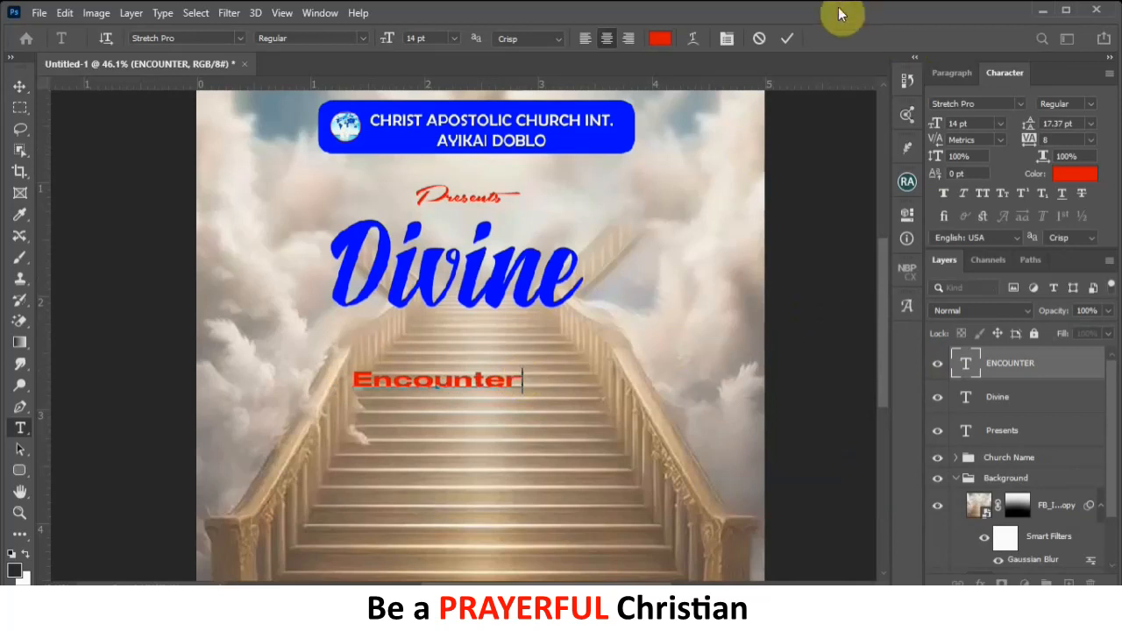
{"action": "key", "text": "ctrl+Return"}
{"action": "left_click", "coordinate": [1022, 104]}
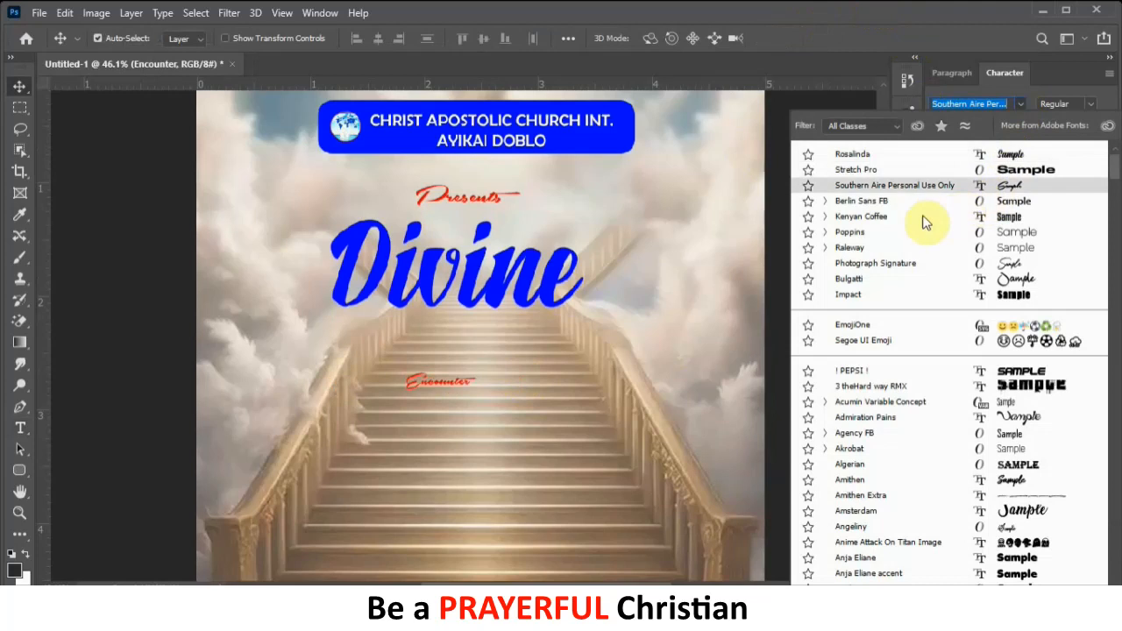
{"action": "left_click", "coordinate": [866, 282]}
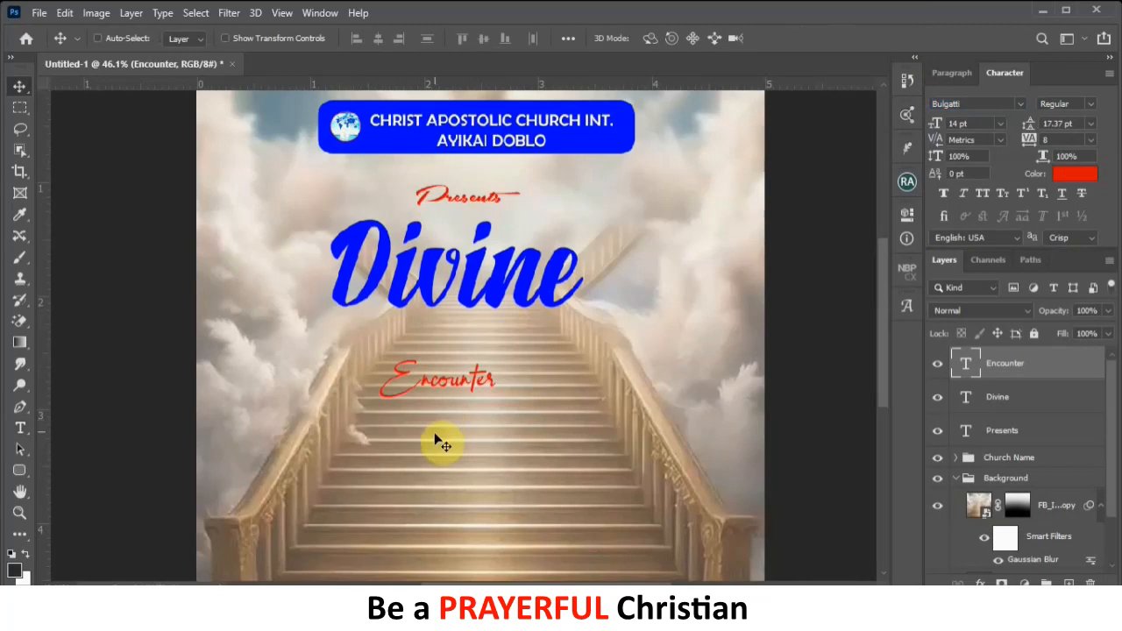
- Scale the "Encounter" text up to about 27 pt and move it directly beneath "Divine"
{"action": "key", "text": "ctrl+t"}
{"action": "left_click_drag", "start_coordinate": [496, 357], "coordinate": [601, 298]}
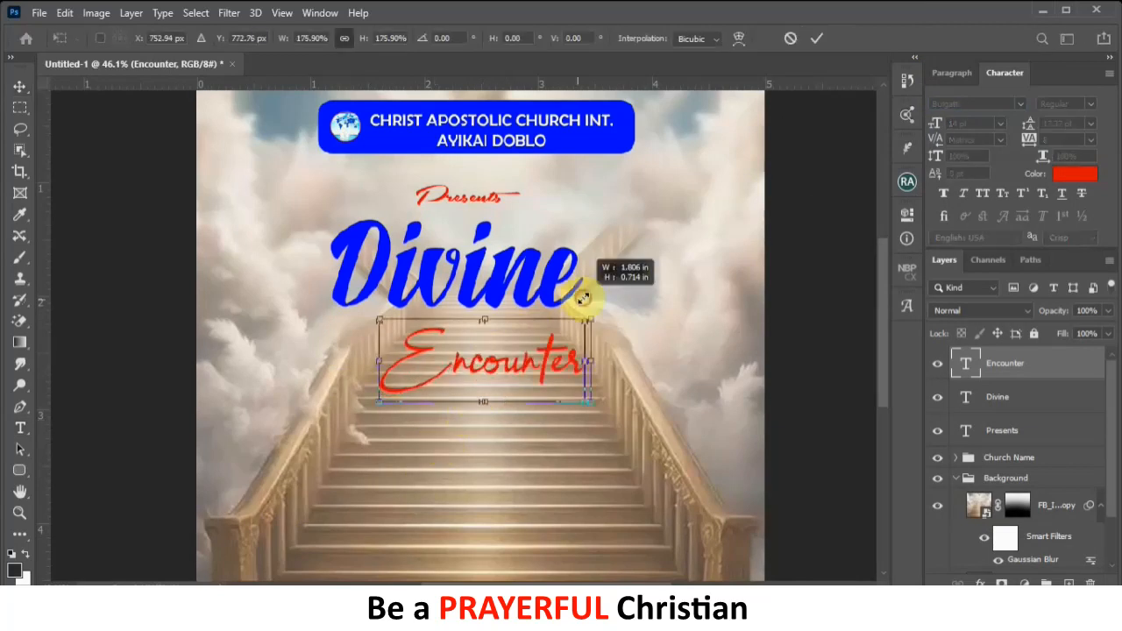
{"action": "left_click", "coordinate": [823, 38]}
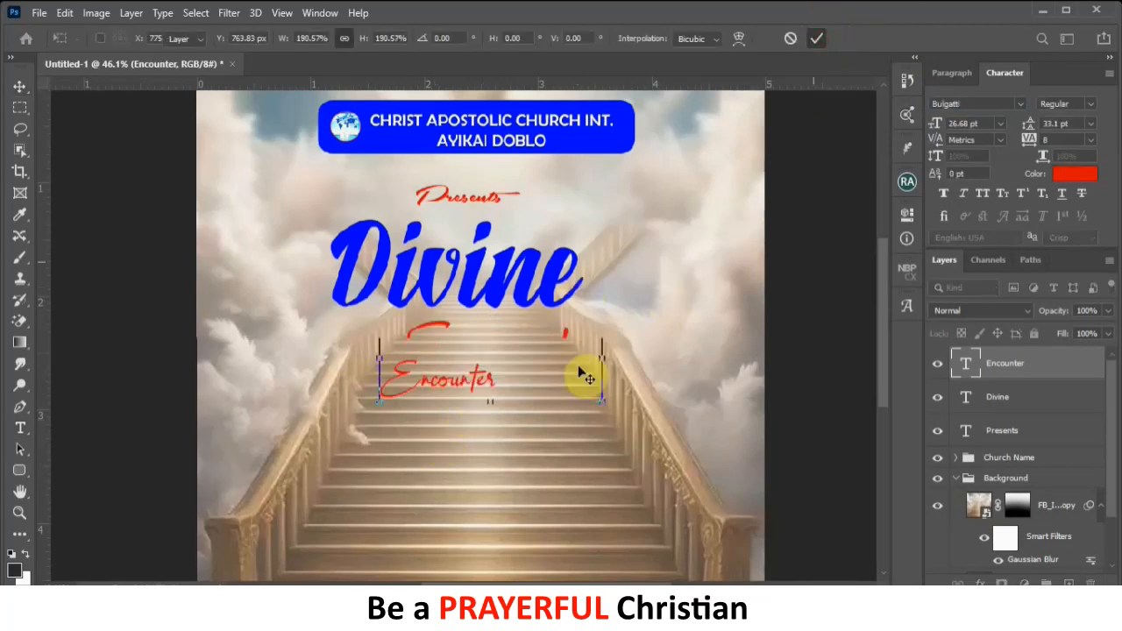
{"action": "left_click_drag", "start_coordinate": [504, 366], "coordinate": [444, 352]}
- Add a Bevel & Emboss effect to the "Divine" text layer with a depth of 168%
{"action": "left_click", "coordinate": [506, 281]}
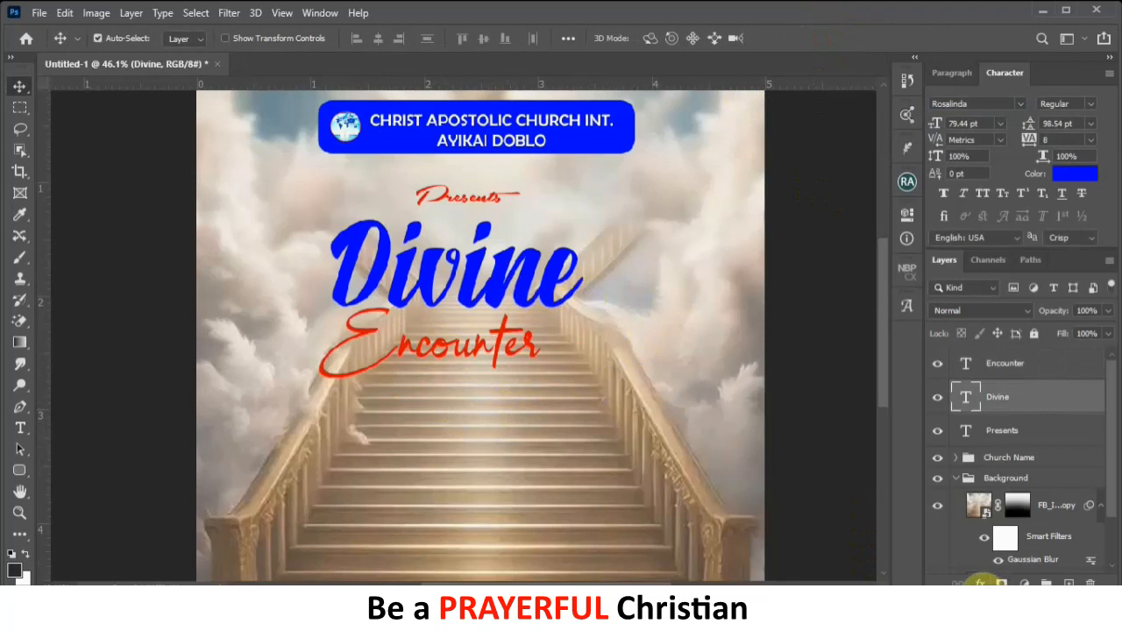
{"action": "left_click", "coordinate": [981, 583]}
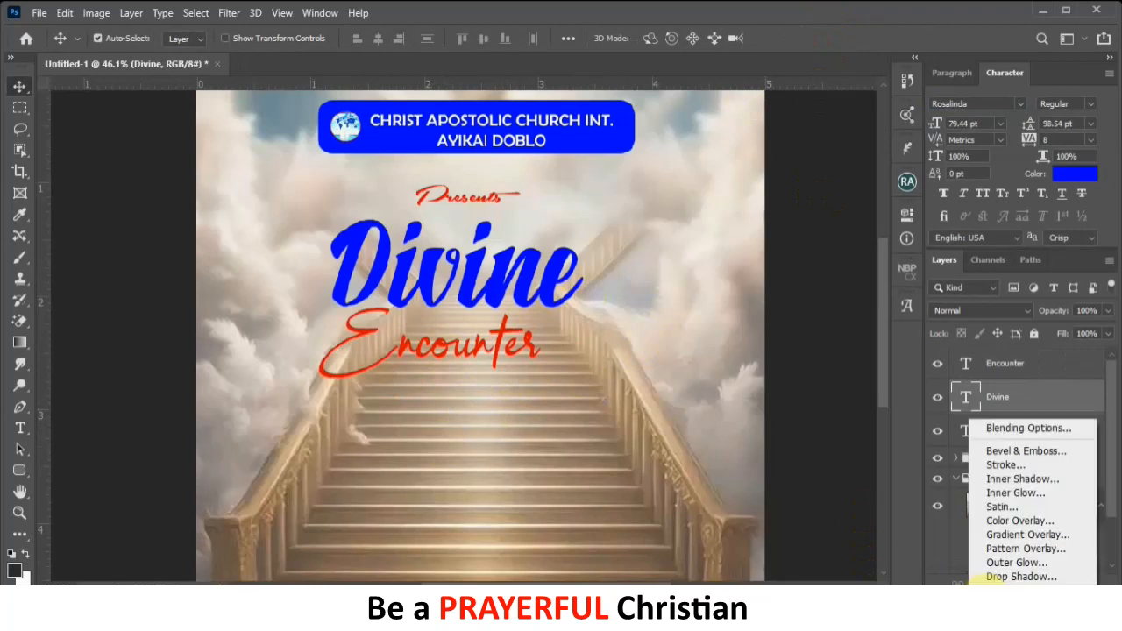
{"action": "left_click", "coordinate": [1038, 431]}
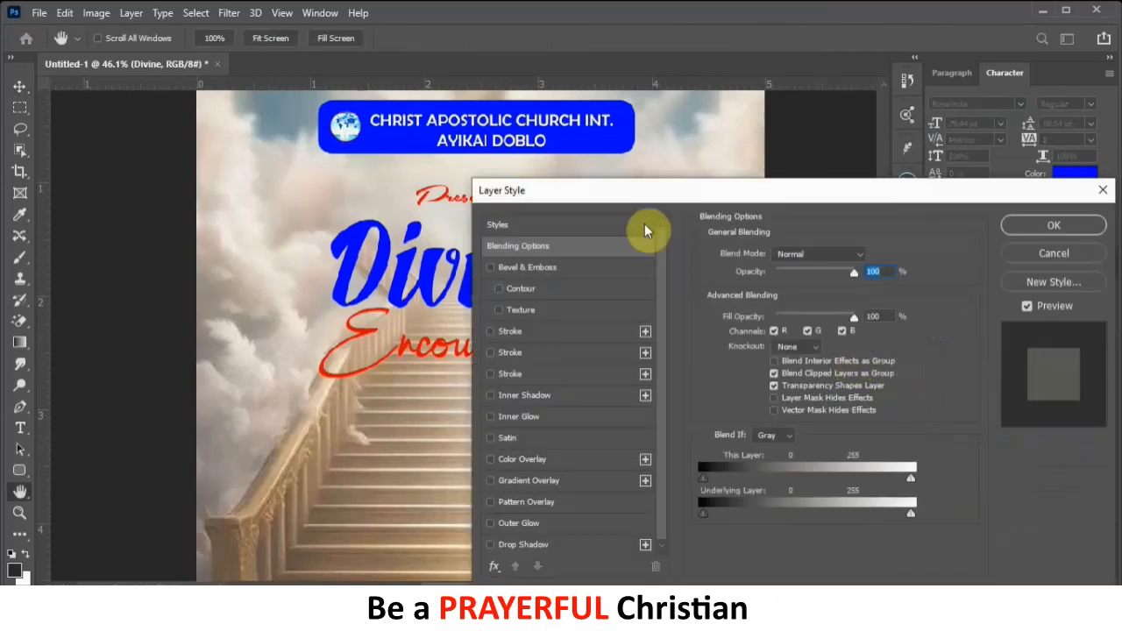
{"action": "left_click_drag", "start_coordinate": [591, 188], "coordinate": [728, 142]}
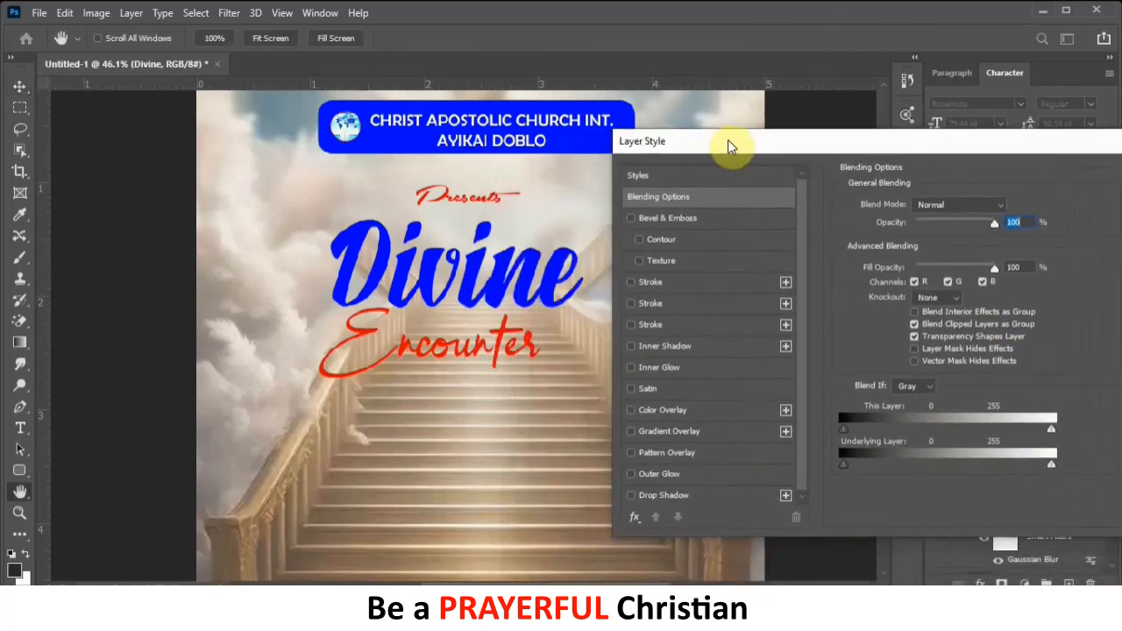
{"action": "left_click", "coordinate": [629, 219]}
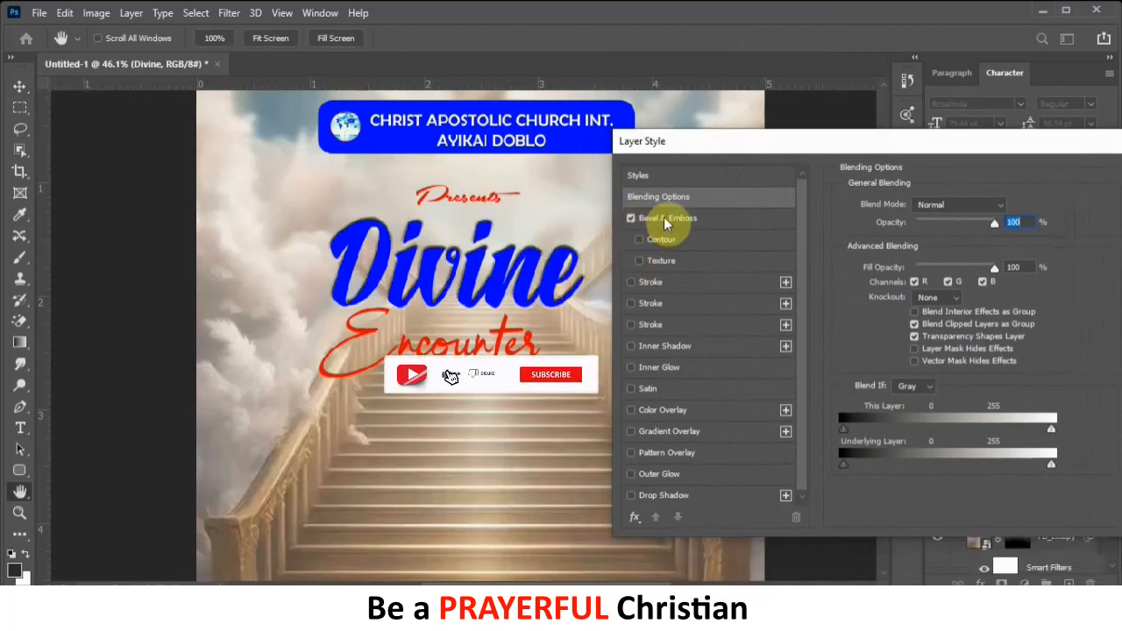
{"action": "left_click", "coordinate": [707, 220]}
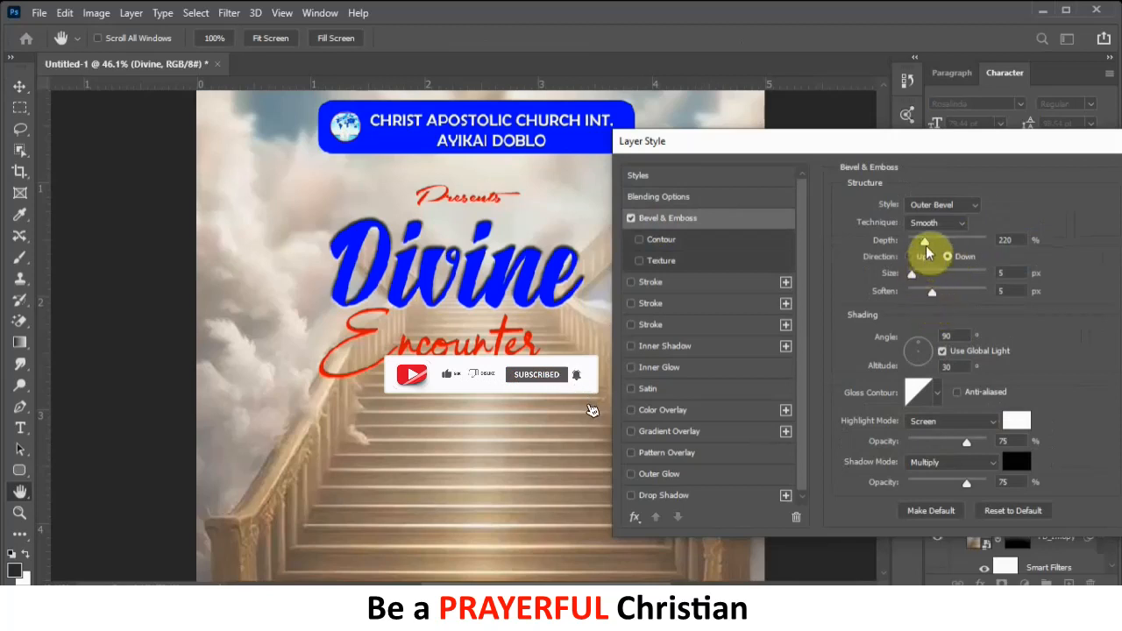
{"action": "left_click_drag", "start_coordinate": [926, 248], "coordinate": [919, 243]}
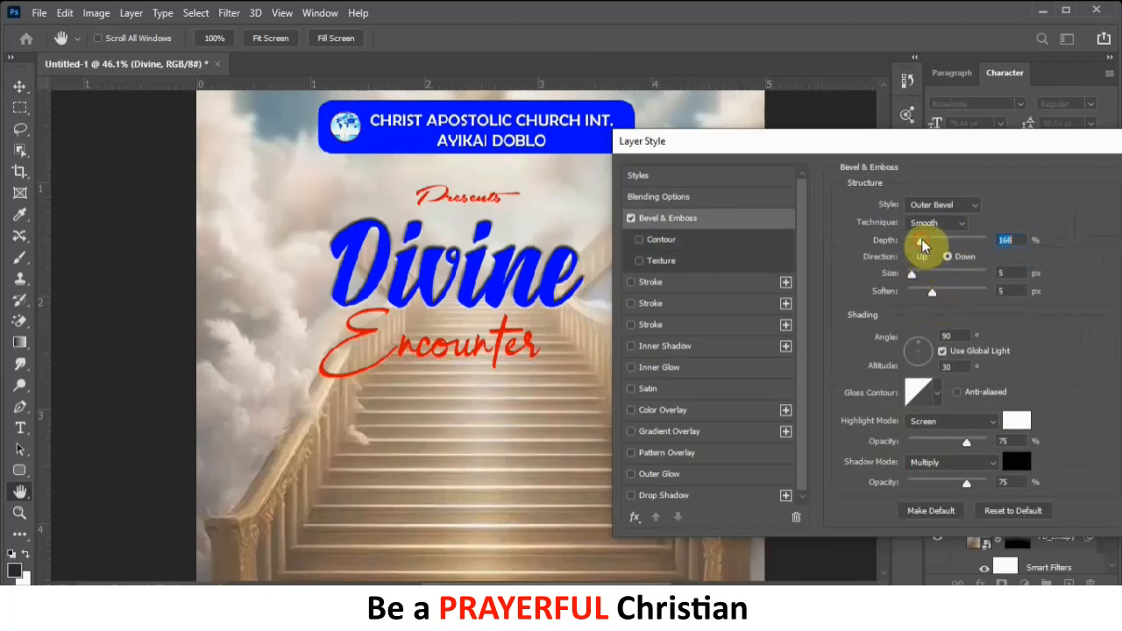
- Enable the bevel's Contour on the "Divine" text and set its range to 19%
{"action": "left_click", "coordinate": [641, 243]}
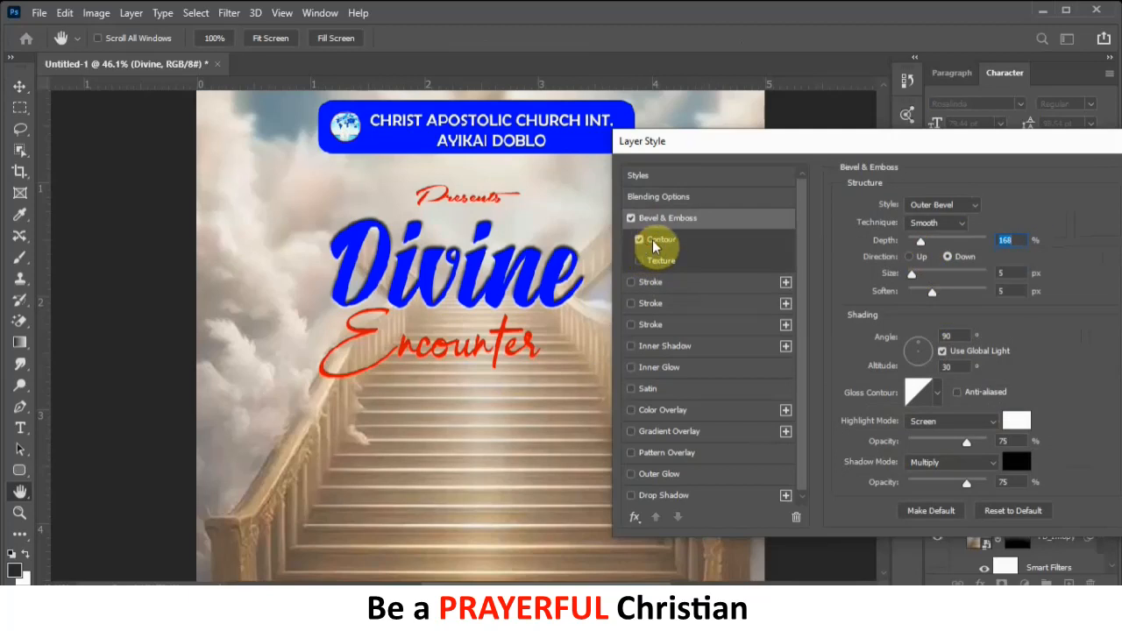
{"action": "left_click", "coordinate": [708, 239]}
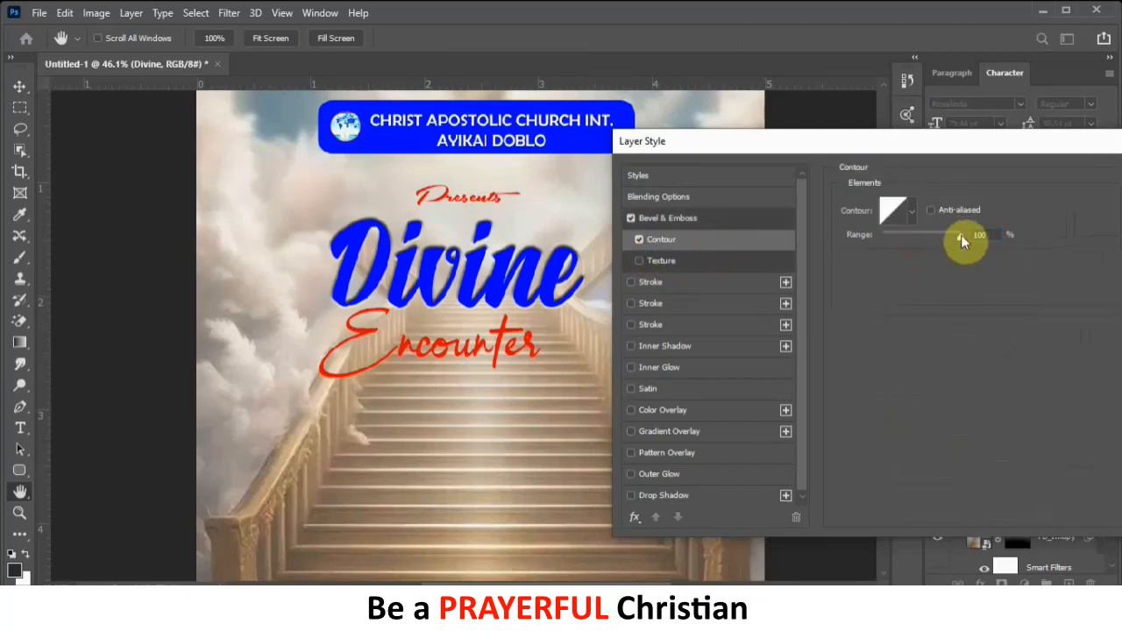
{"action": "left_click_drag", "start_coordinate": [955, 235], "coordinate": [847, 245]}
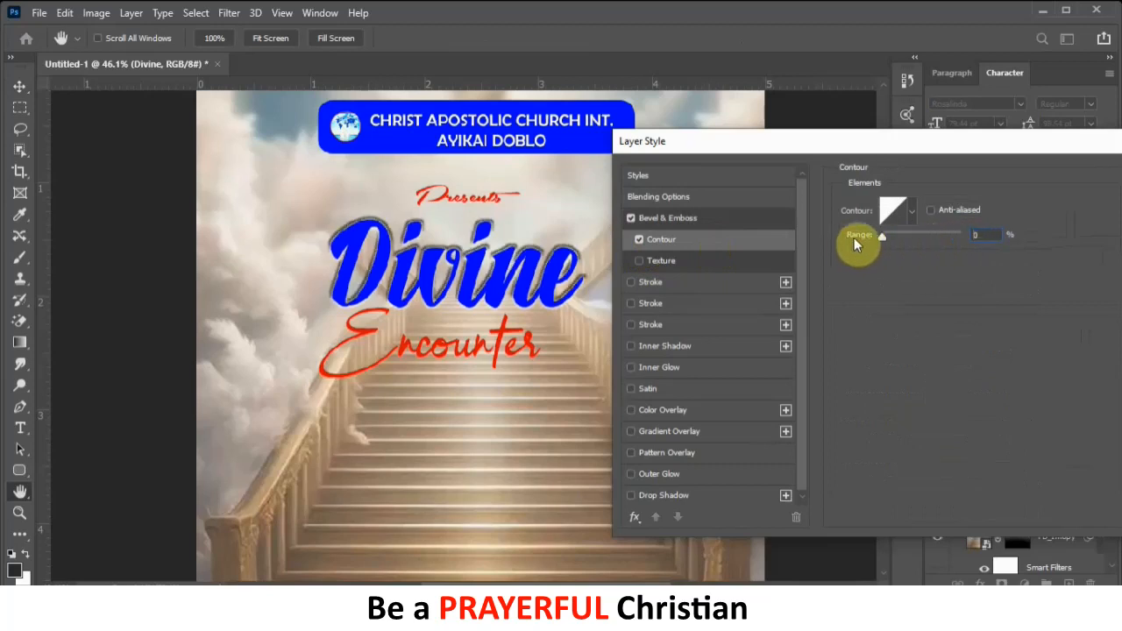
{"action": "left_click_drag", "start_coordinate": [886, 238], "coordinate": [908, 239]}
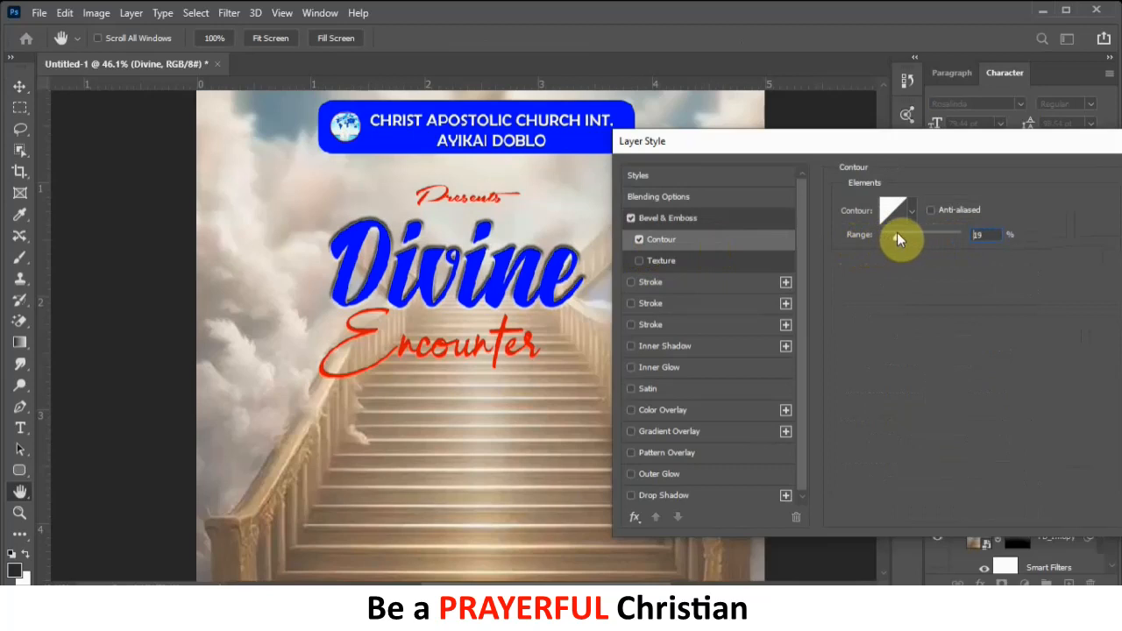
- Set the "Divine" bevel's soften to 2 px and its depth to 105%
{"action": "left_click", "coordinate": [713, 218]}
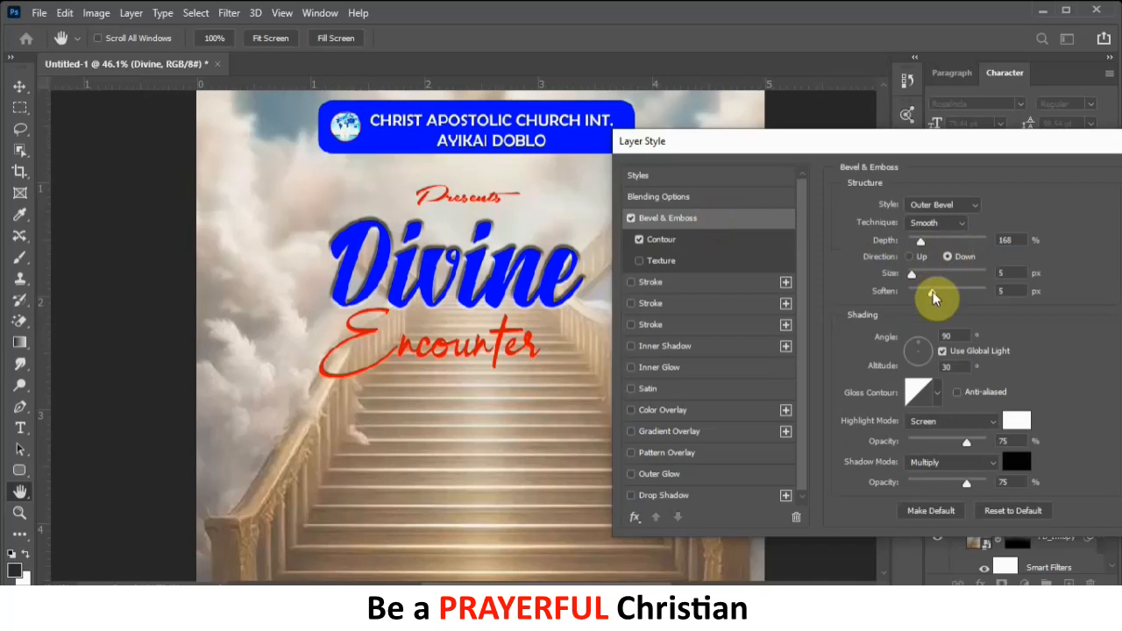
{"action": "left_click_drag", "start_coordinate": [933, 292], "coordinate": [919, 293]}
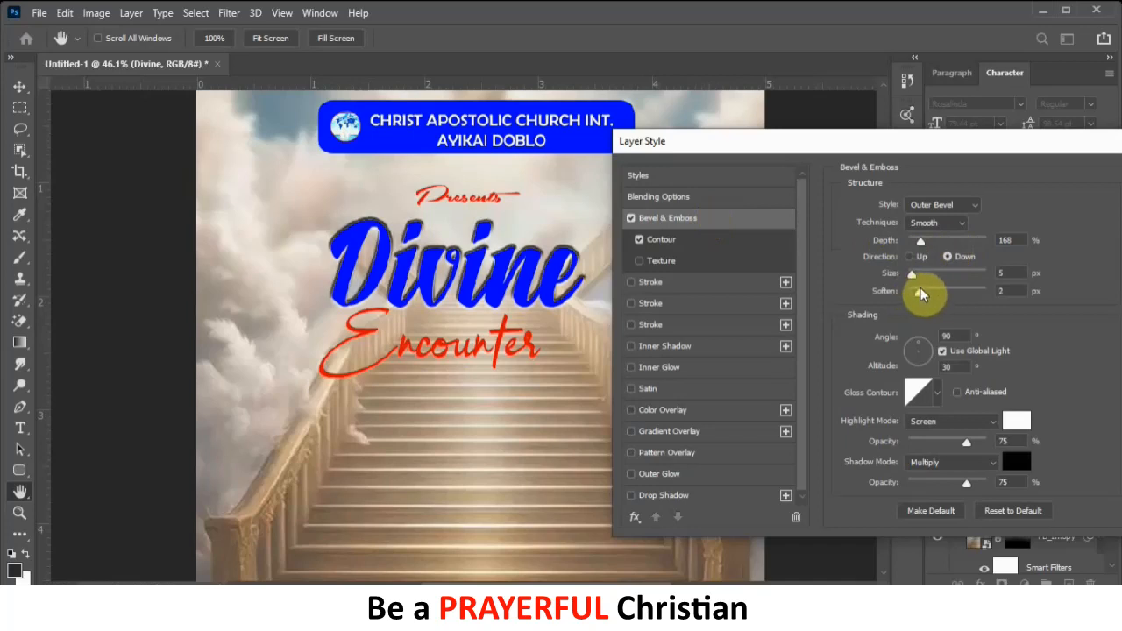
{"action": "mouse_move", "coordinate": [923, 243]}
{"action": "left_mouse_down"}
{"action": "mouse_move", "coordinate": [933, 245]}
{"action": "mouse_move", "coordinate": [918, 249]}
{"action": "left_mouse_up"}
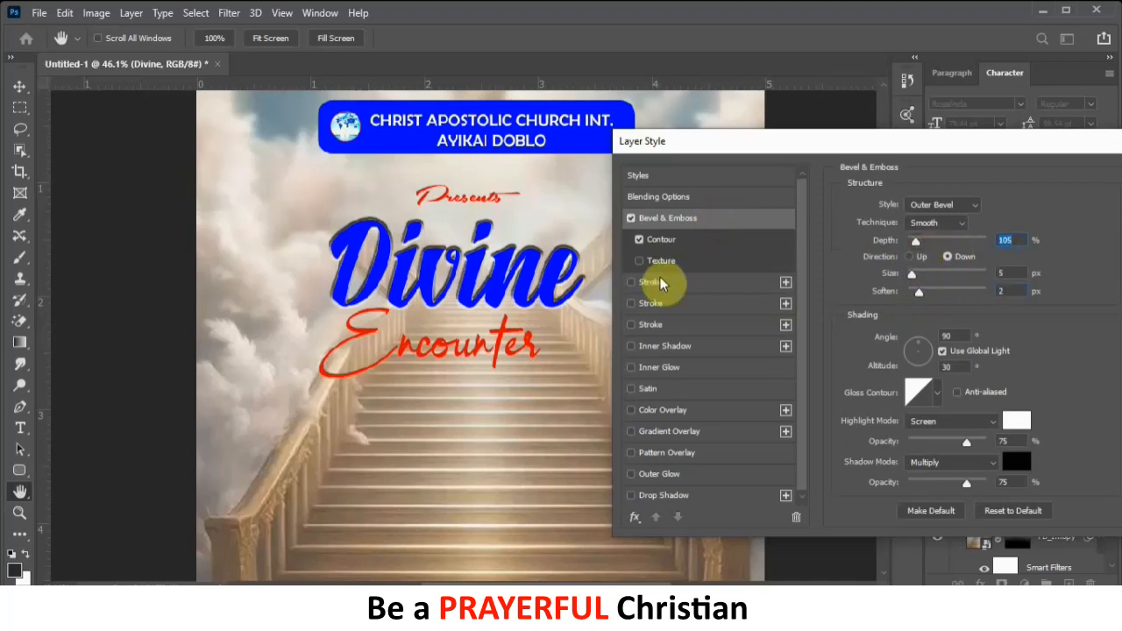
- Add a white outside stroke of 9 px to the "Divine" text
{"action": "left_click_drag", "start_coordinate": [807, 143], "coordinate": [804, 108]}
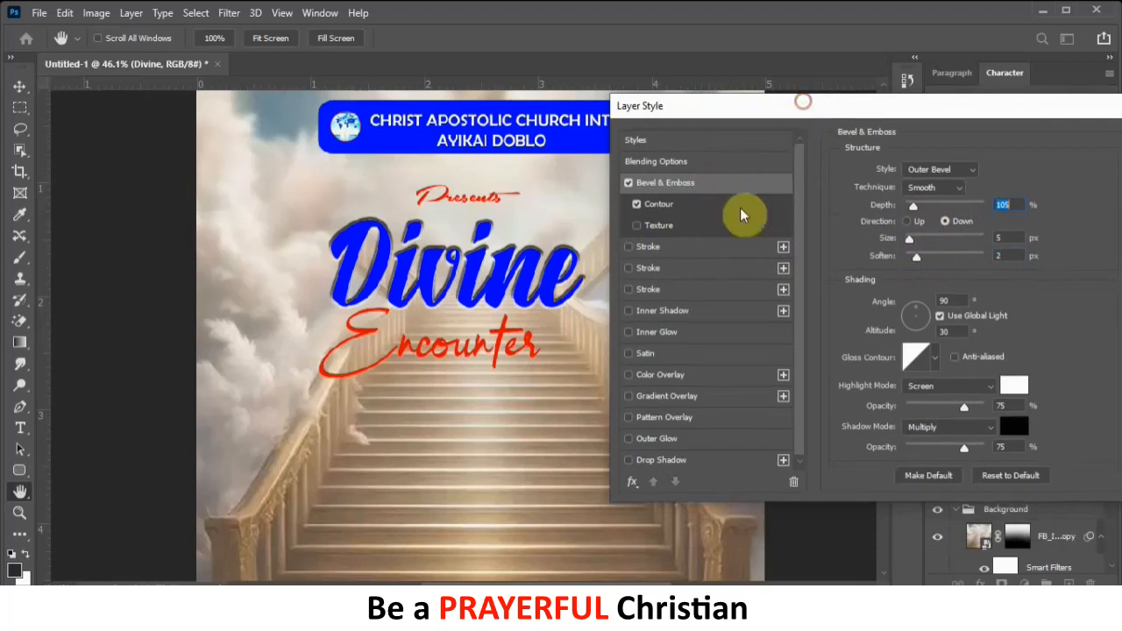
{"action": "left_click", "coordinate": [631, 248]}
{"action": "left_click", "coordinate": [652, 251]}
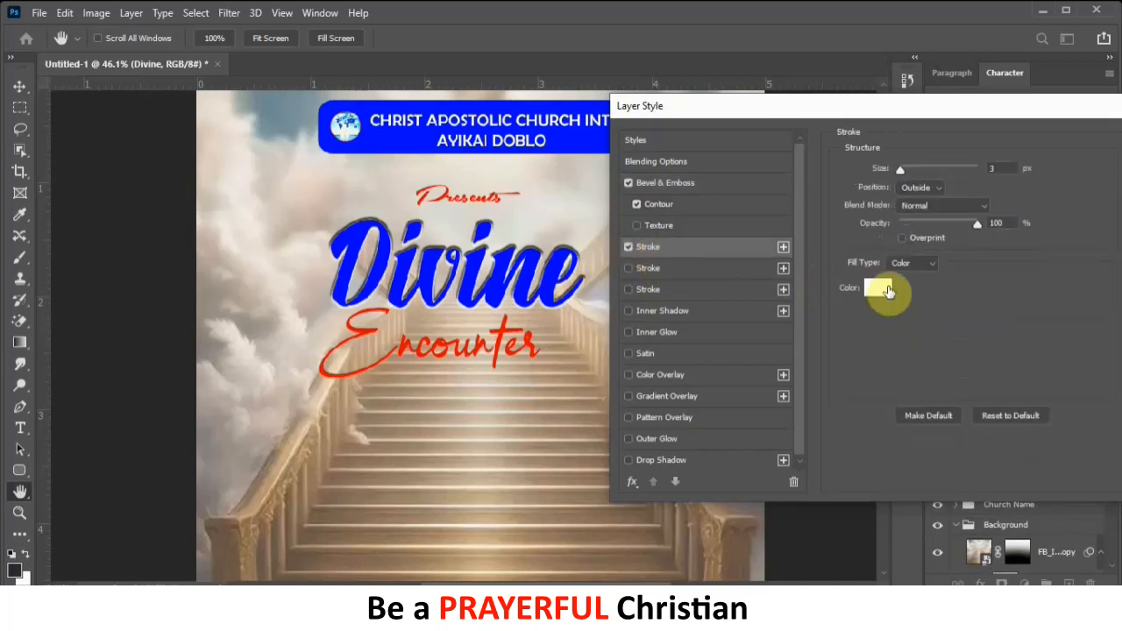
{"action": "left_click_drag", "start_coordinate": [900, 170], "coordinate": [906, 168]}
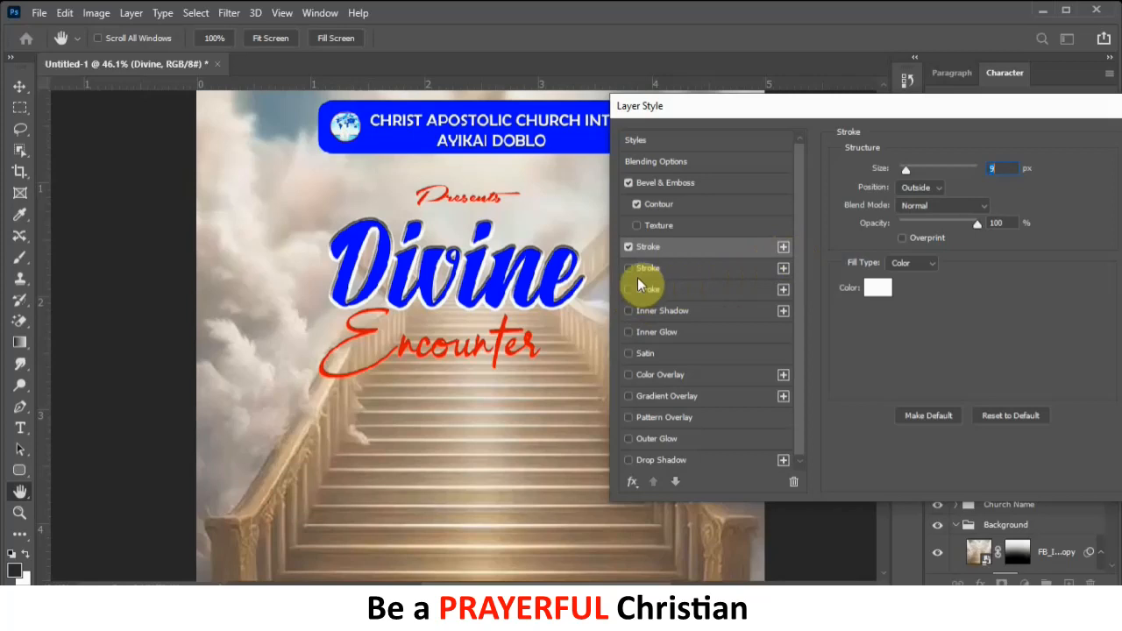
- Add a second stroke to "Divine" and set the upper stroke to red, ff0000, at 6 px
{"action": "left_click", "coordinate": [784, 247]}
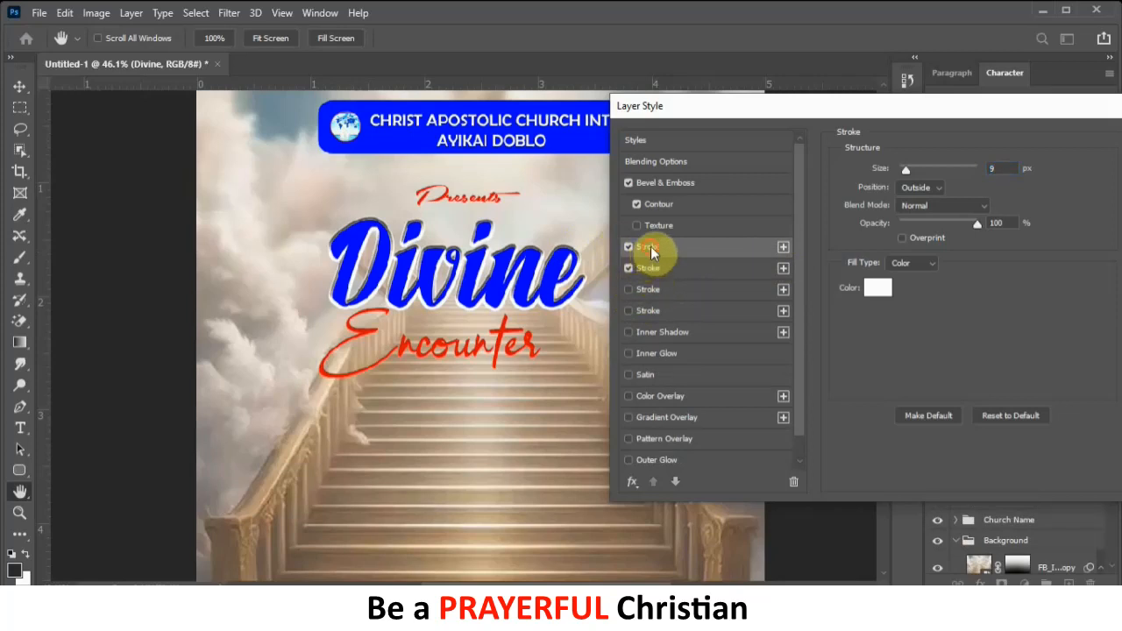
{"action": "left_click", "coordinate": [878, 288]}
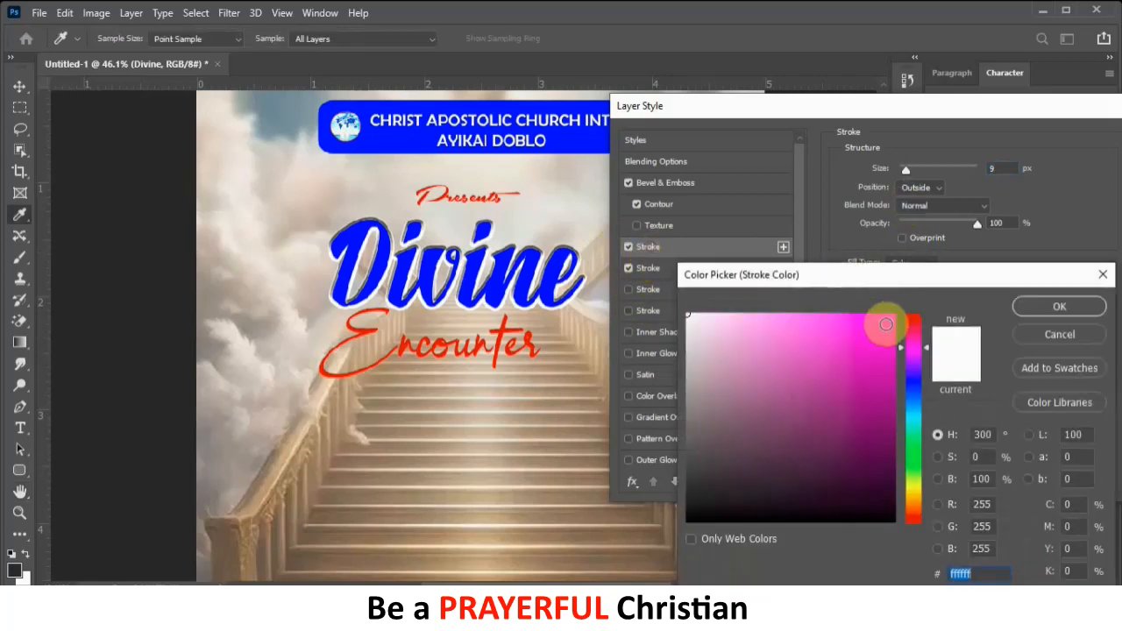
{"action": "left_click", "coordinate": [913, 313]}
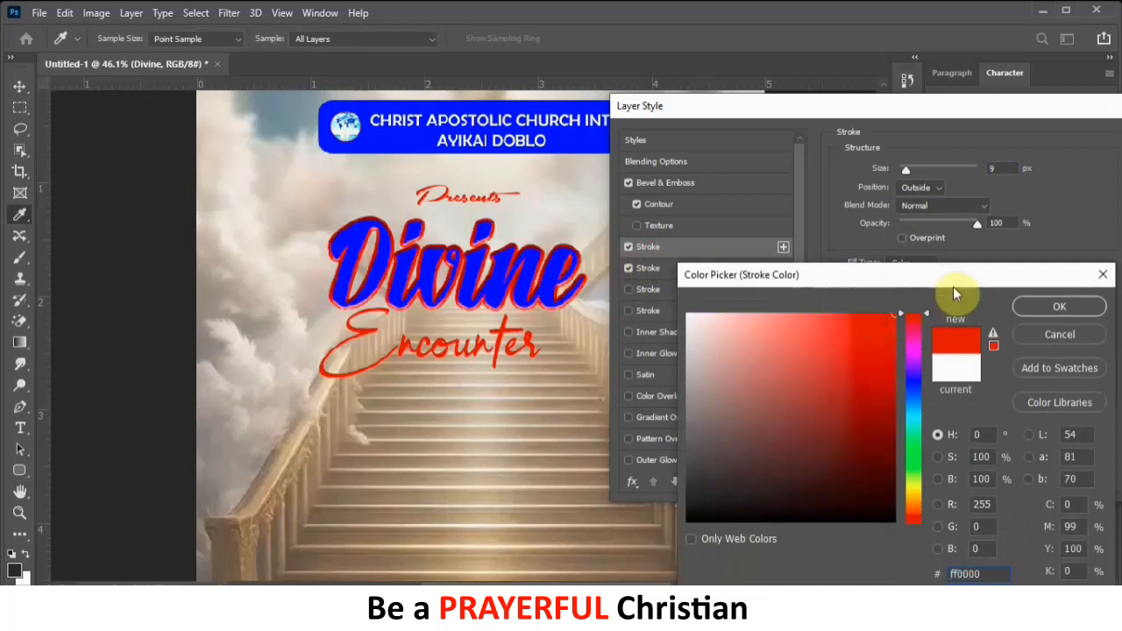
{"action": "left_click", "coordinate": [1056, 305]}
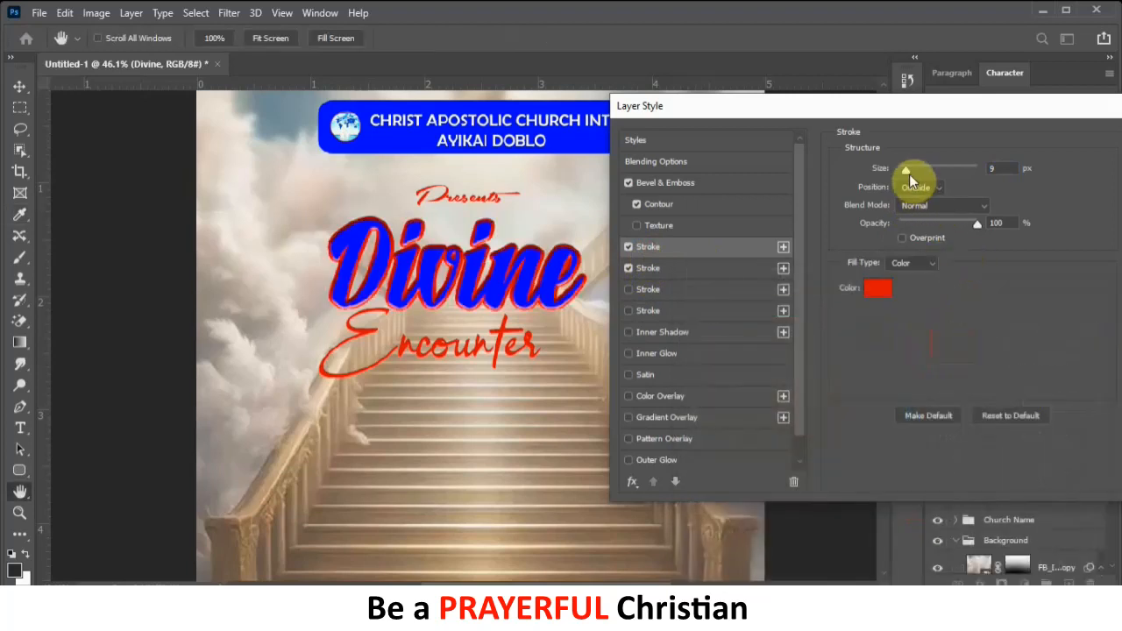
{"action": "left_click_drag", "start_coordinate": [910, 173], "coordinate": [907, 180]}
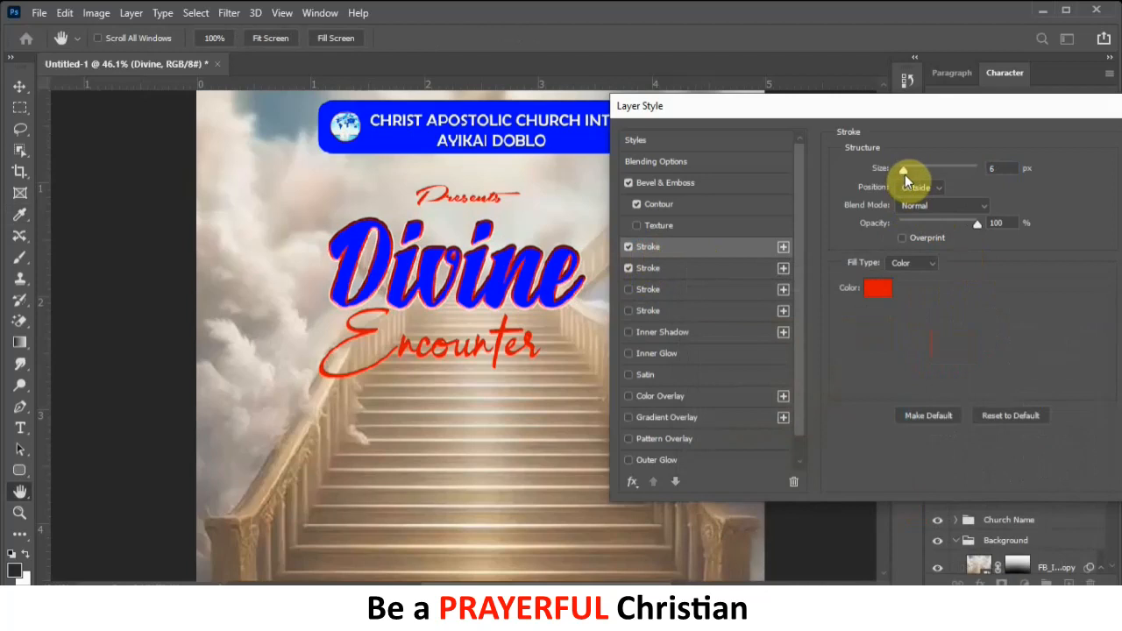
- Change the color of the lower 9 px stroke on "Divine" to red
{"action": "left_click", "coordinate": [665, 268]}
{"action": "left_click", "coordinate": [878, 288]}
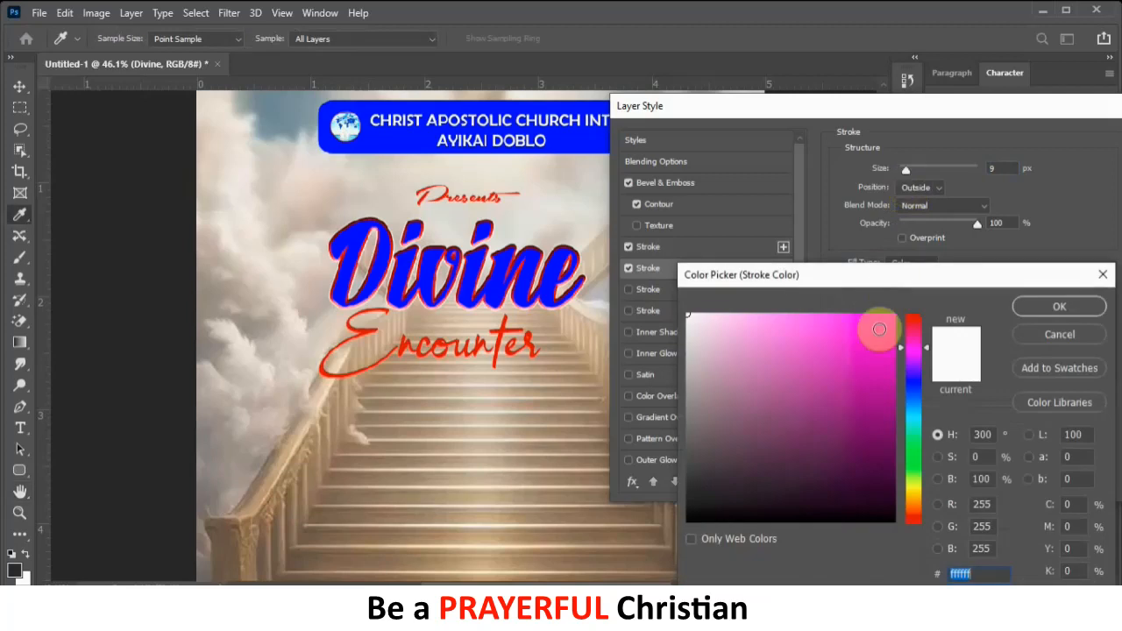
{"action": "mouse_move", "coordinate": [913, 336]}
{"action": "left_mouse_down"}
{"action": "mouse_move", "coordinate": [914, 307]}
{"action": "mouse_move", "coordinate": [902, 309]}
{"action": "left_mouse_up"}
{"action": "left_click", "coordinate": [1050, 307]}
- Change the color of the upper 6 px stroke on "Divine" to white, ffffff
{"action": "left_click", "coordinate": [642, 249]}
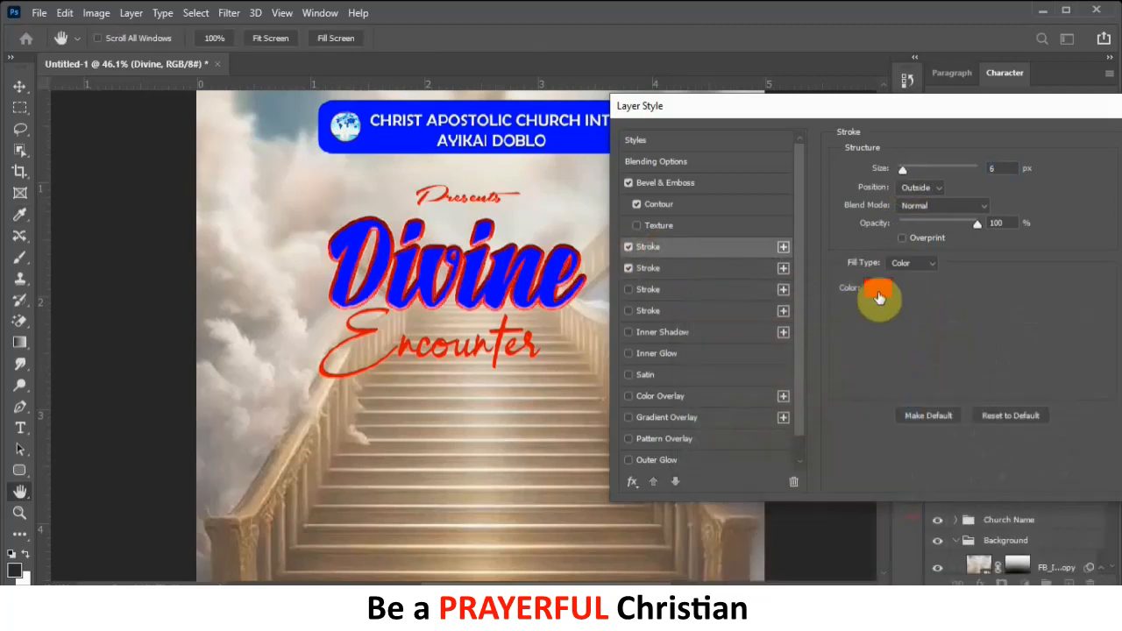
{"action": "left_click", "coordinate": [878, 292]}
{"action": "mouse_move", "coordinate": [806, 348]}
{"action": "left_mouse_down"}
{"action": "mouse_move", "coordinate": [602, 281]}
{"action": "mouse_move", "coordinate": [653, 288]}
{"action": "left_mouse_up"}
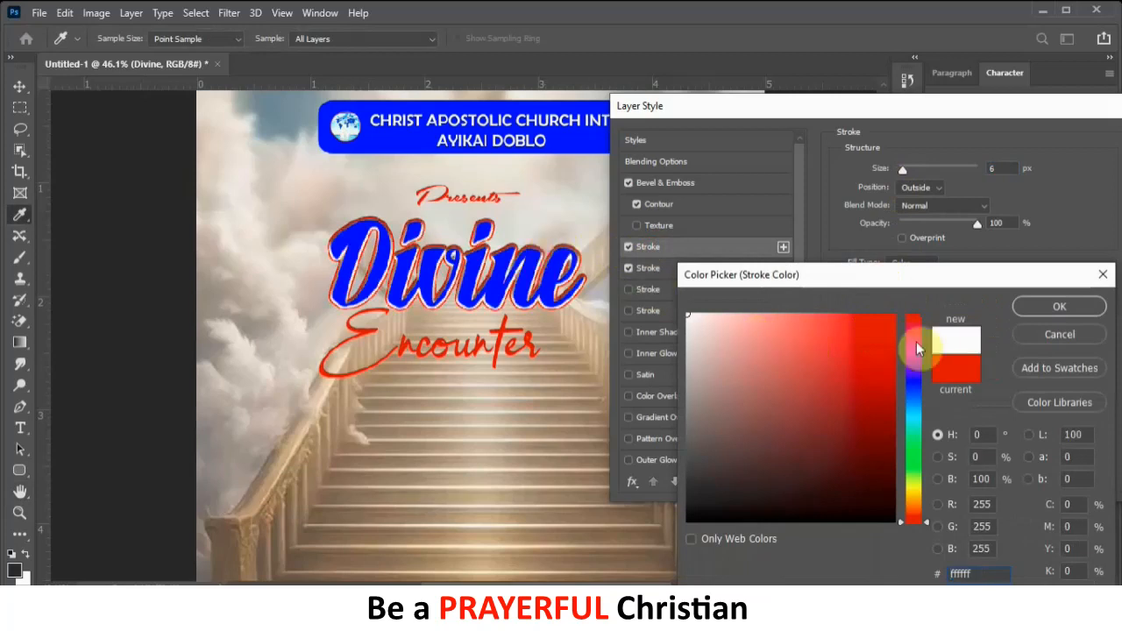
{"action": "left_click", "coordinate": [1087, 307]}
- Set the size of the upper white stroke on "Divine" to 5 px
{"action": "left_click_drag", "start_coordinate": [516, 275], "coordinate": [488, 274]}
{"action": "scroll", "coordinate": [488, 276], "scroll_direction": "up", "scroll_amount": 4}
{"action": "scroll", "coordinate": [469, 256], "scroll_direction": "up", "scroll_amount": 4}
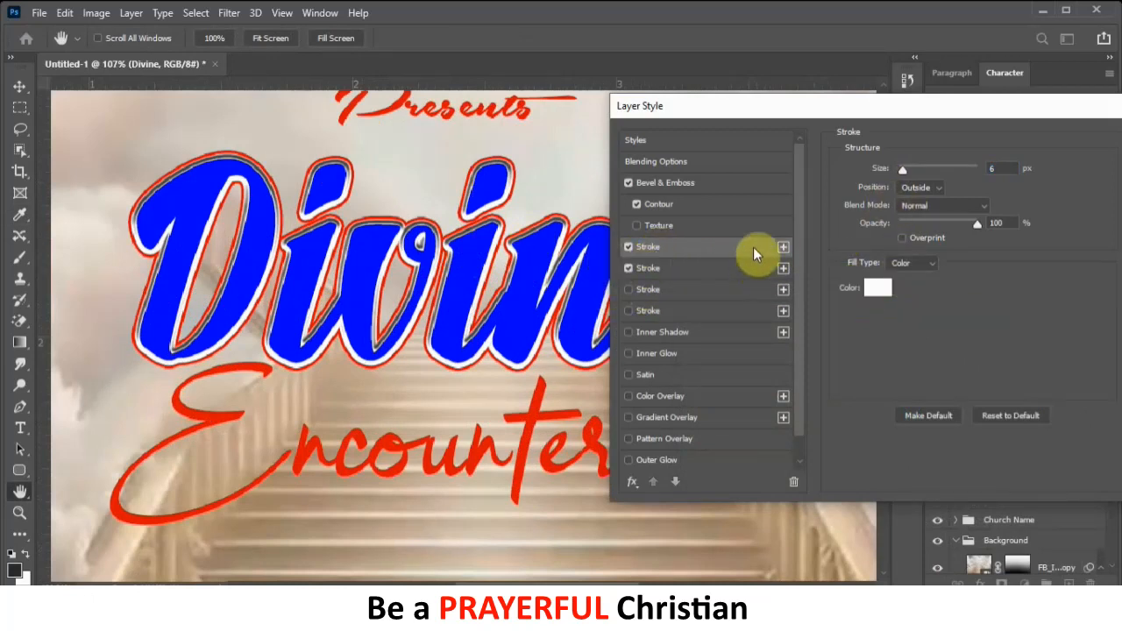
{"action": "left_click_drag", "start_coordinate": [905, 174], "coordinate": [904, 174]}
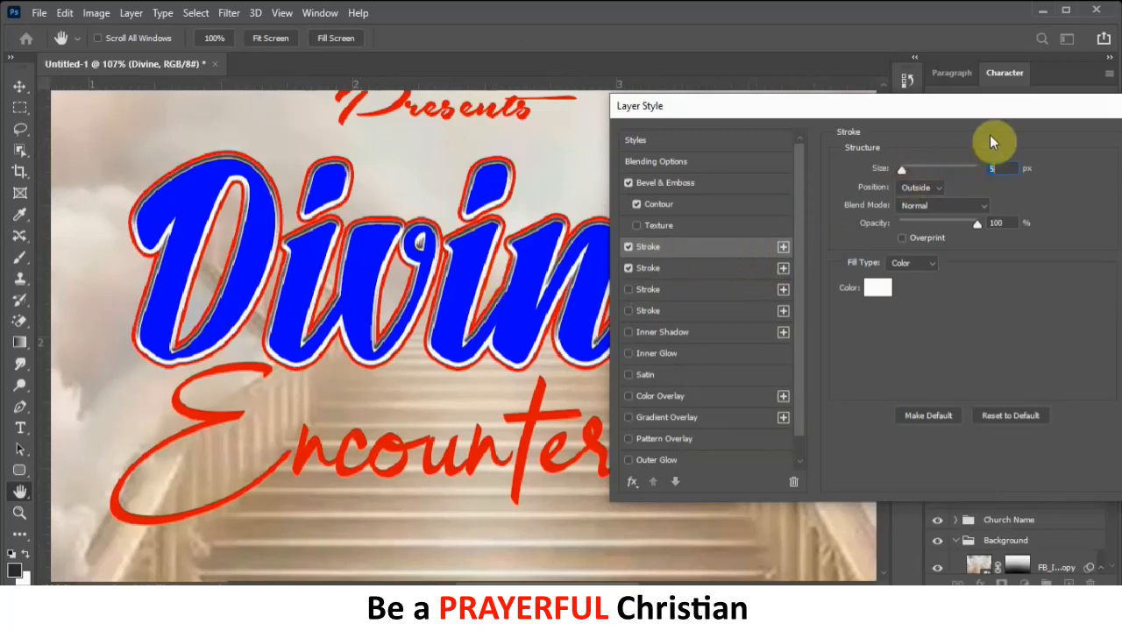
{"action": "left_click_drag", "start_coordinate": [1003, 117], "coordinate": [714, 132]}
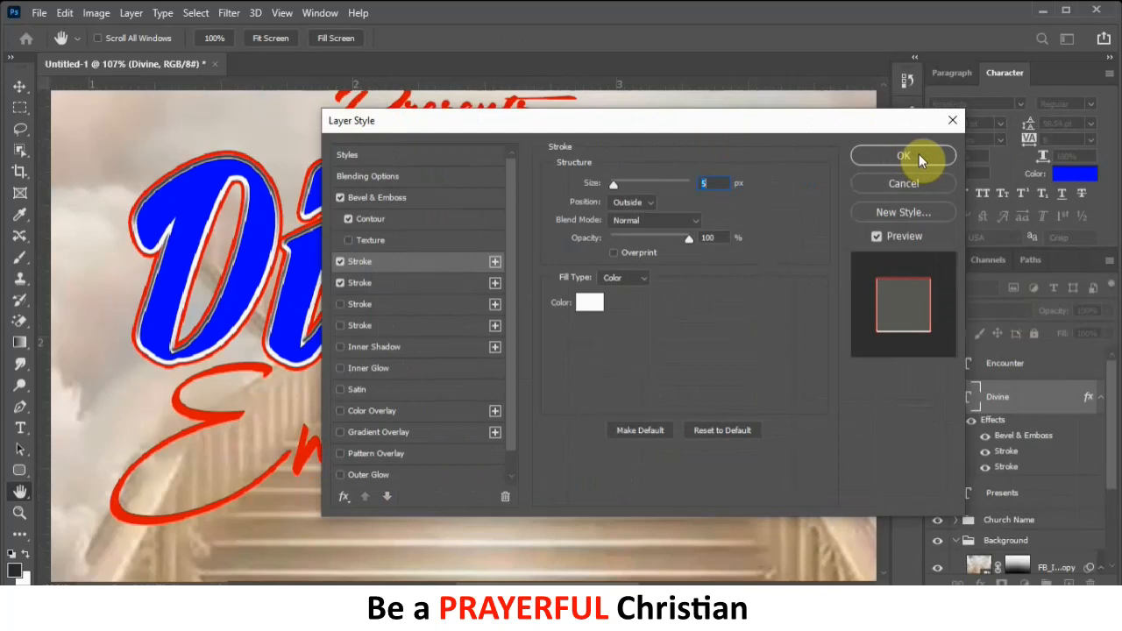
{"action": "left_click_drag", "start_coordinate": [458, 115], "coordinate": [717, 126]}
- Enable the Inner Shadow effect on the "Divine" text
{"action": "scroll", "coordinate": [638, 438], "scroll_direction": "down", "scroll_amount": 1}
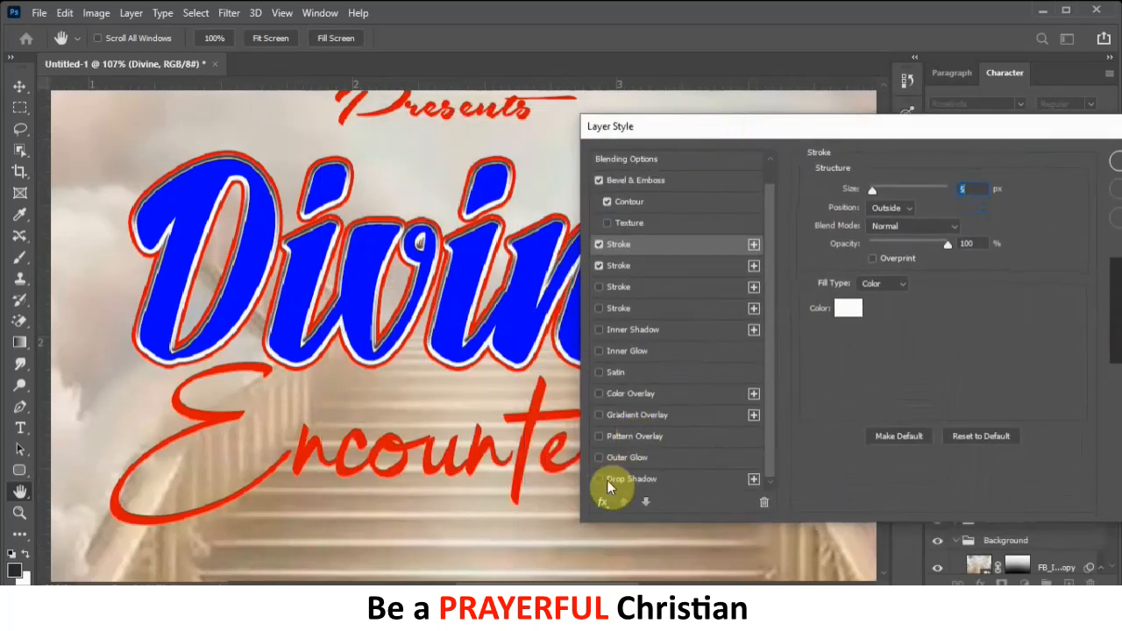
{"action": "left_click", "coordinate": [599, 330]}
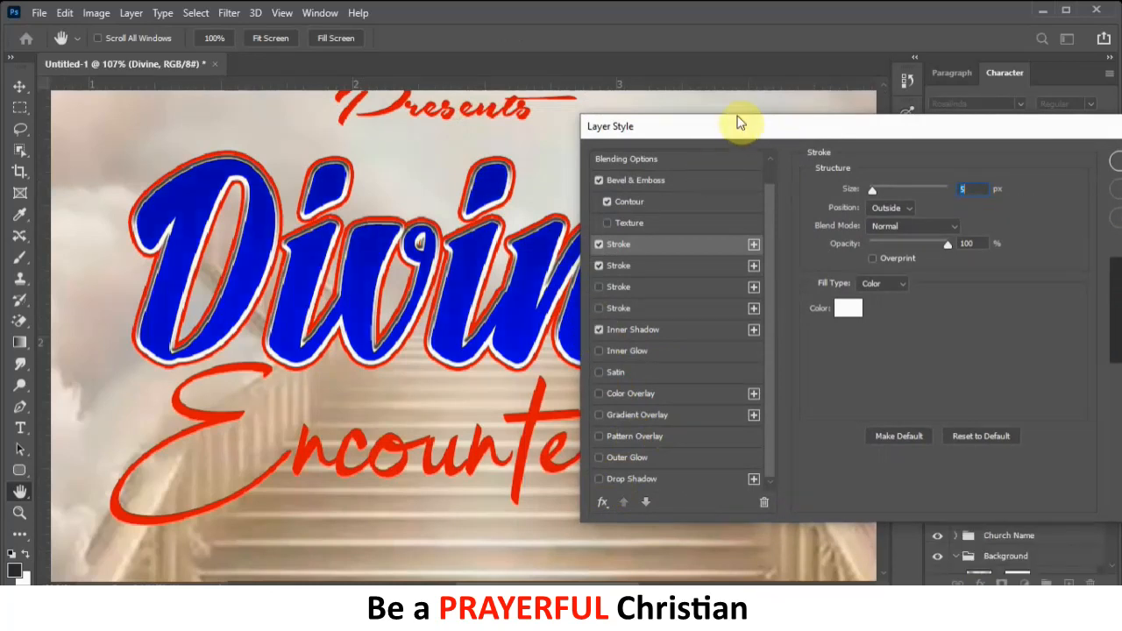
{"action": "left_click_drag", "start_coordinate": [739, 122], "coordinate": [781, 111]}
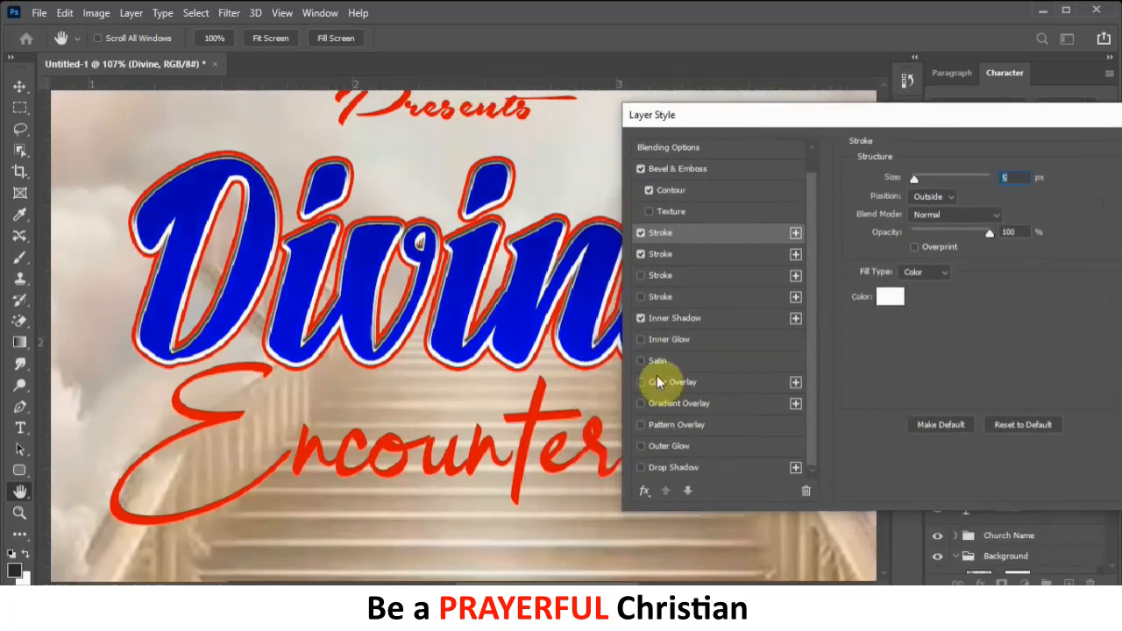
- Add a Drop Shadow to the "Divine" text with distance 19 px, spread 25% and size 10 px
{"action": "left_click", "coordinate": [641, 470]}
{"action": "left_click_drag", "start_coordinate": [712, 115], "coordinate": [720, 83]}
{"action": "left_click", "coordinate": [686, 447]}
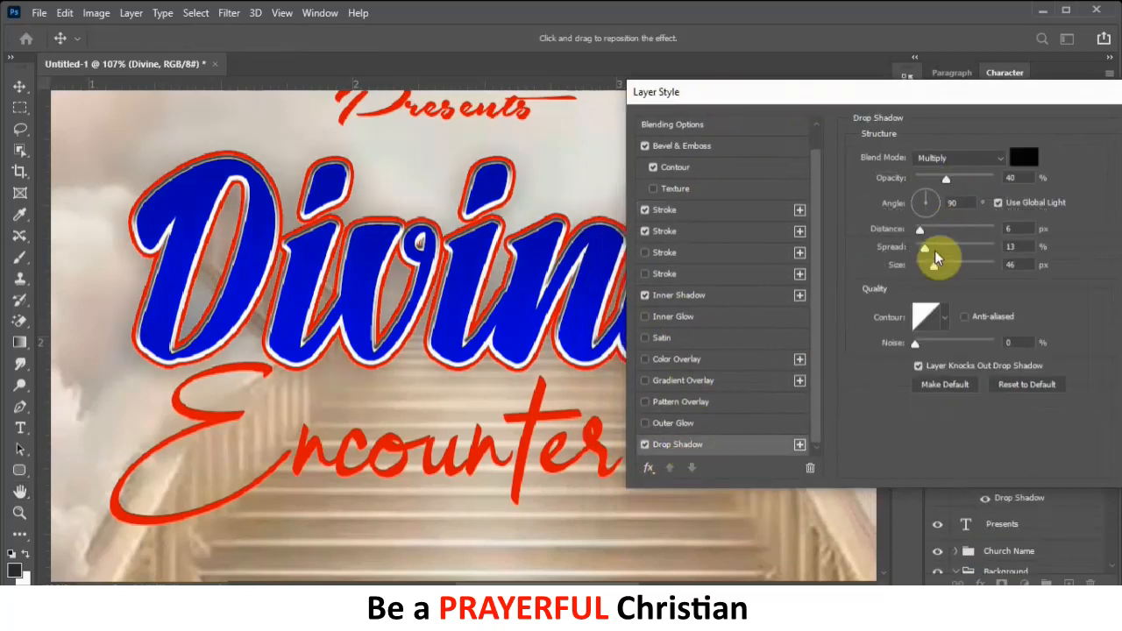
{"action": "left_click_drag", "start_coordinate": [933, 266], "coordinate": [932, 231]}
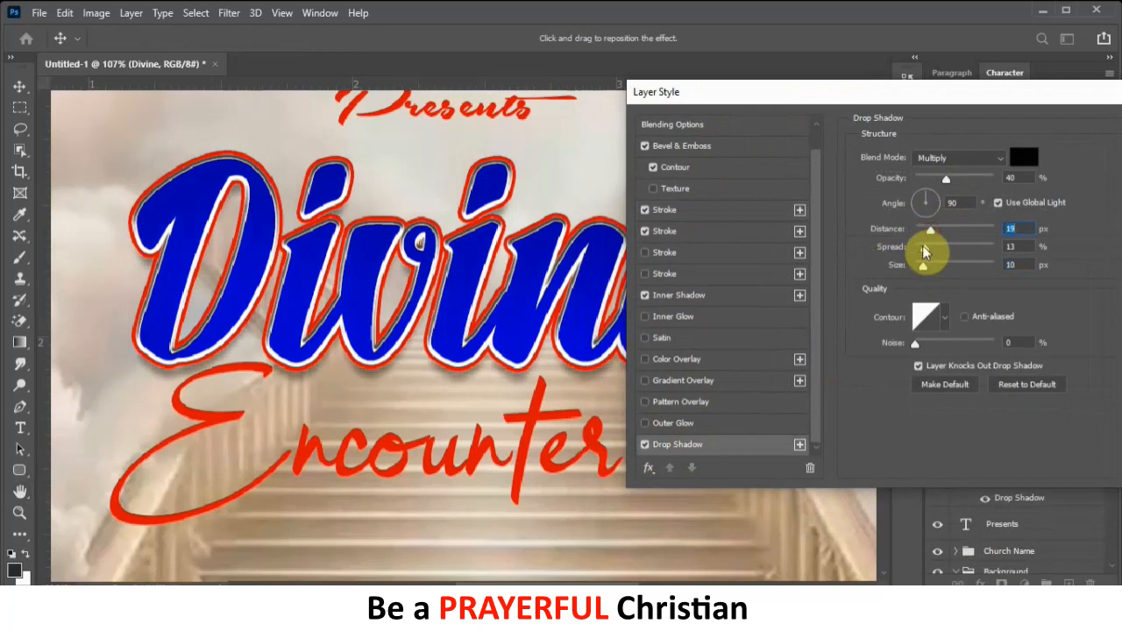
{"action": "left_click_drag", "start_coordinate": [930, 248], "coordinate": [936, 247]}
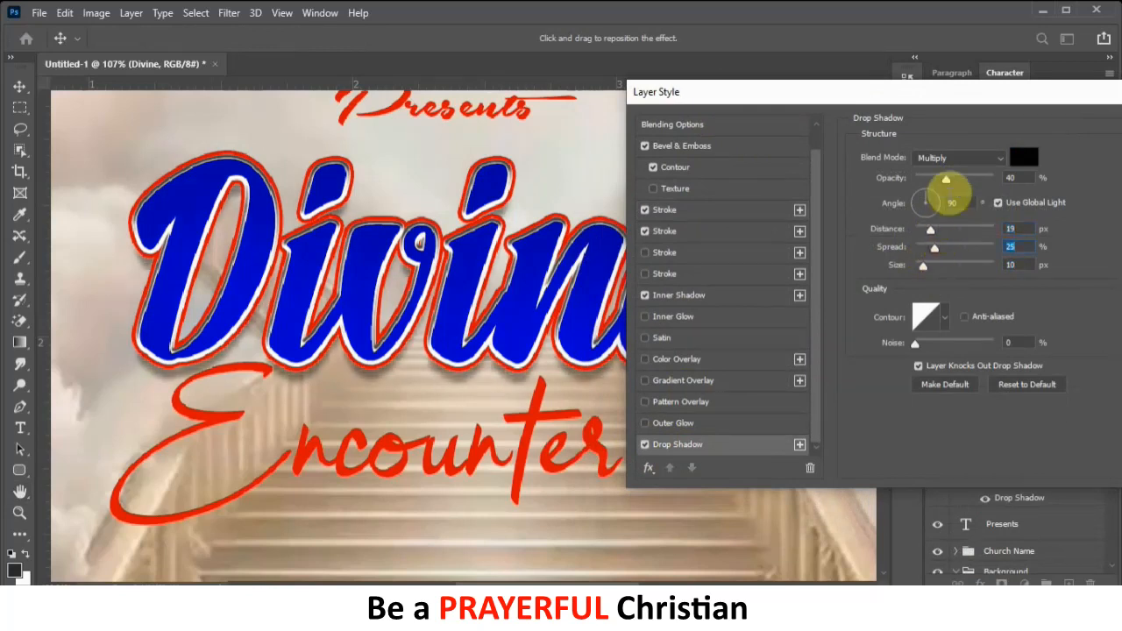
{"action": "left_click_drag", "start_coordinate": [947, 113], "coordinate": [726, 93]}
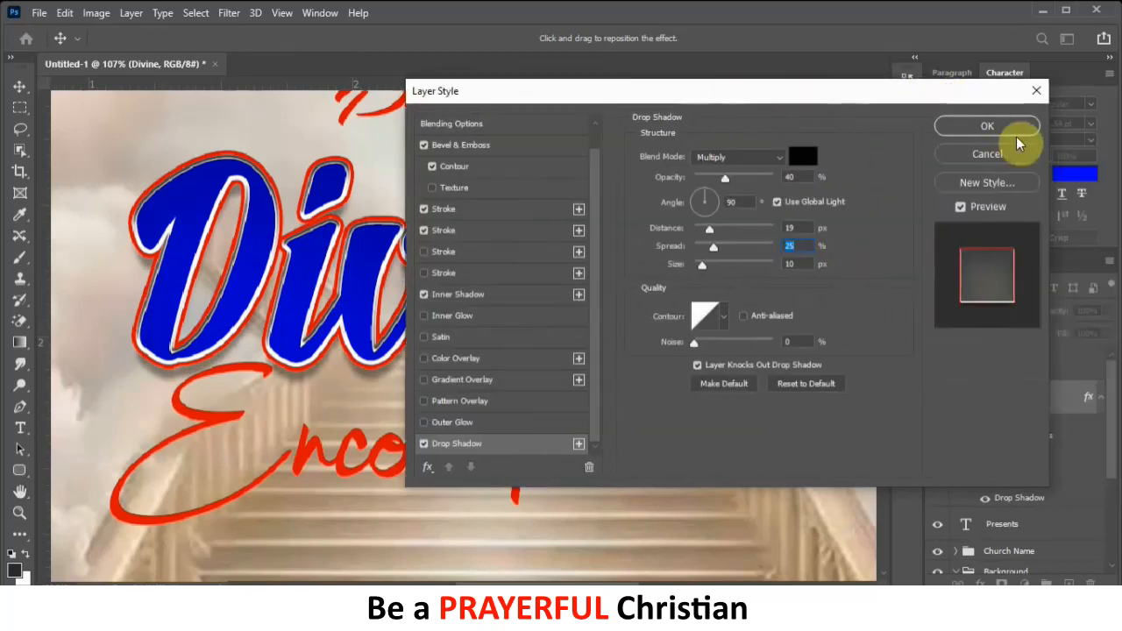
- Apply the layer style settings to "Divine" and copy its effects onto the "Encounter" text layer
{"action": "left_click", "coordinate": [1008, 124]}
{"action": "scroll", "coordinate": [644, 293], "scroll_direction": "down", "scroll_amount": 4}
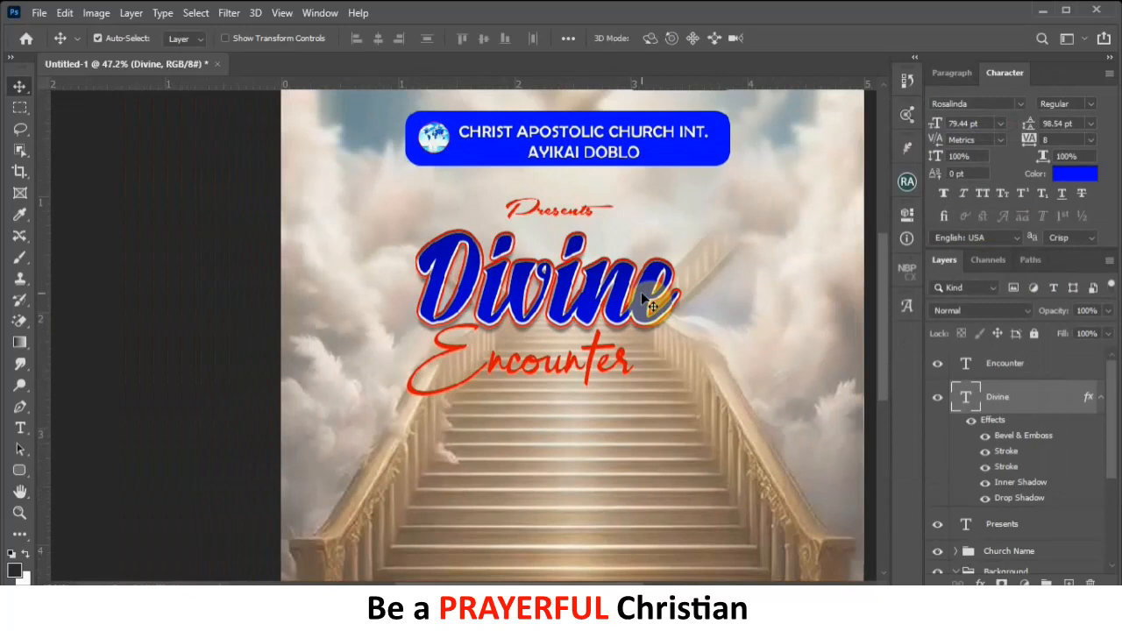
{"action": "scroll", "coordinate": [647, 302], "scroll_direction": "down", "scroll_amount": 2}
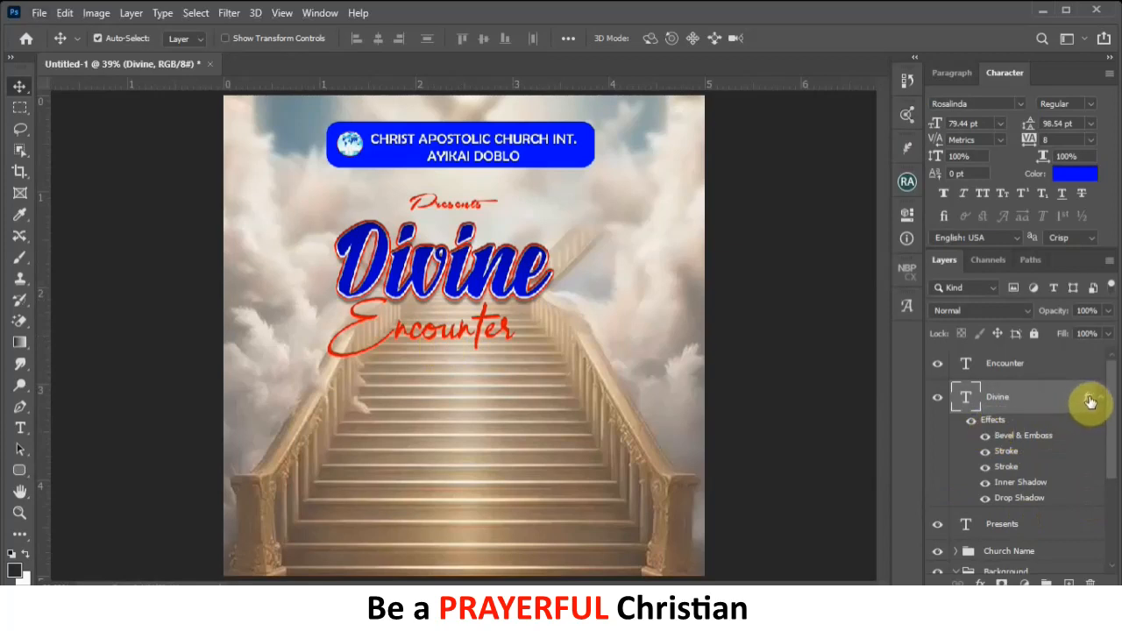
{"action": "left_click_drag", "start_coordinate": [1089, 402], "coordinate": [1016, 366]}
{"action": "scroll", "coordinate": [446, 336], "scroll_direction": "up", "scroll_amount": 2}
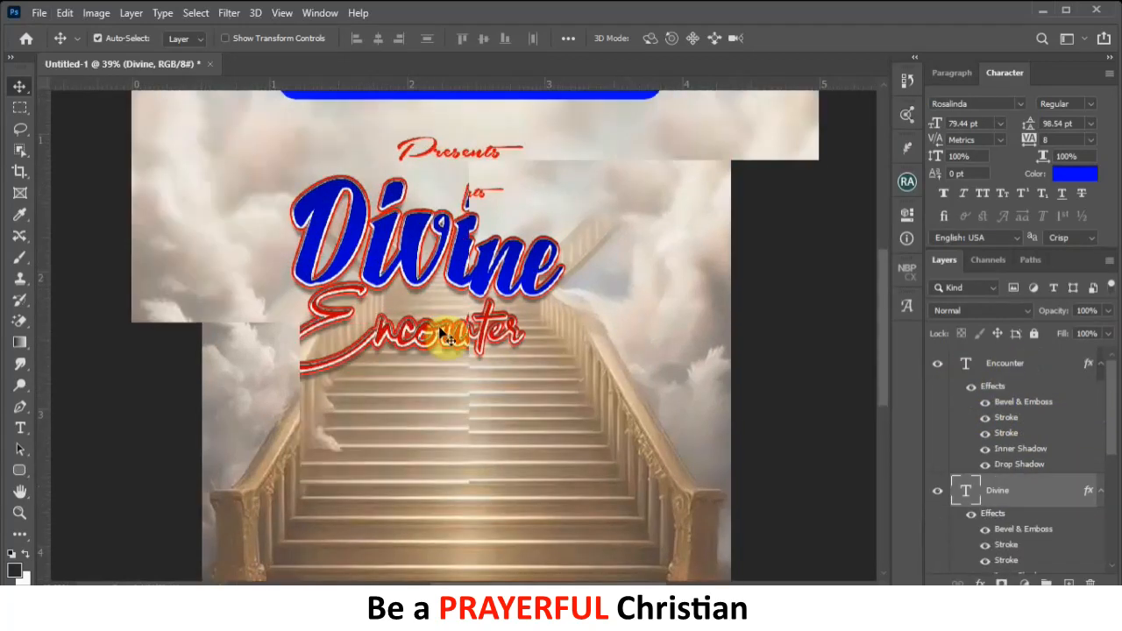
{"action": "scroll", "coordinate": [440, 329], "scroll_direction": "up", "scroll_amount": 3}
{"action": "scroll", "coordinate": [526, 337], "scroll_direction": "up", "scroll_amount": 1}
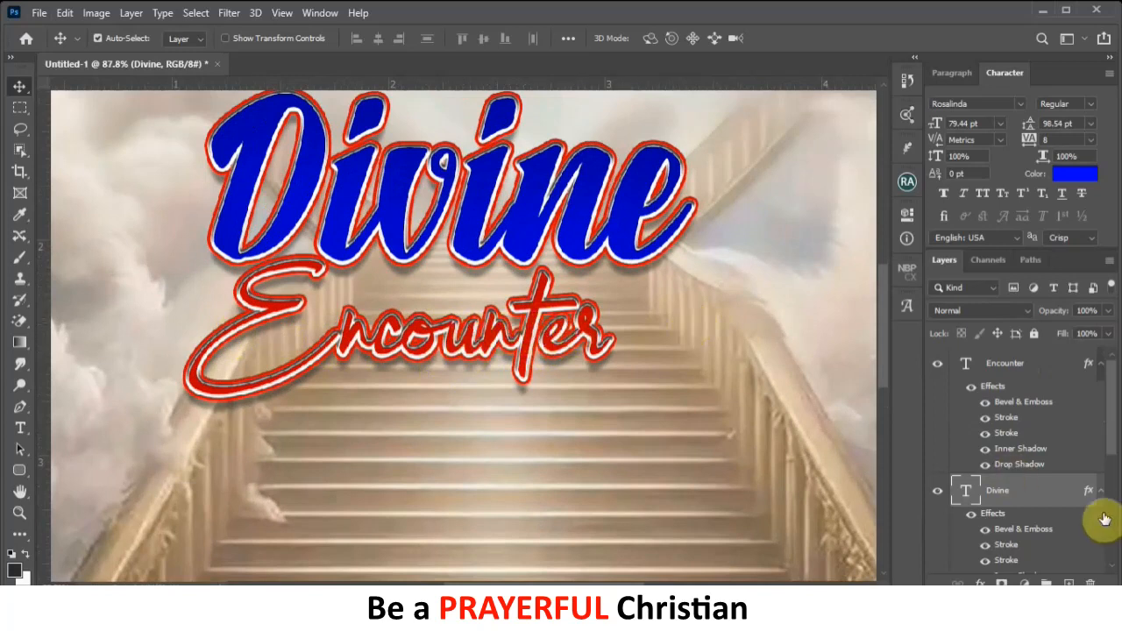
- Open the "Encounter" layer's effects and set its white stroke to 6 px and its red stroke to 8 px
{"action": "left_click", "coordinate": [1013, 366]}
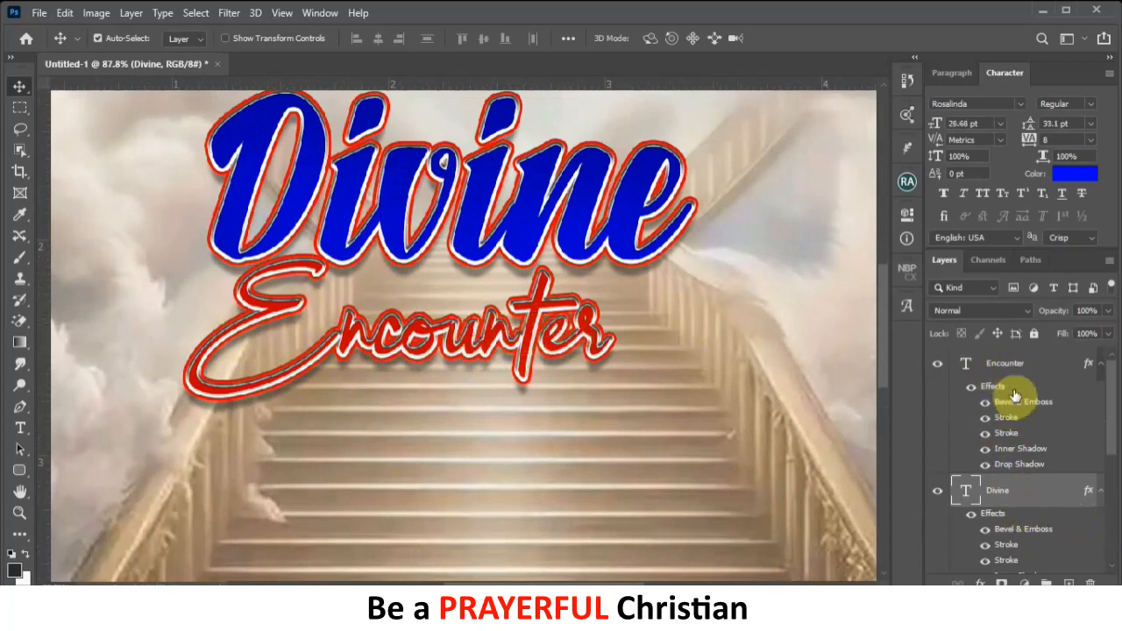
{"action": "left_click", "coordinate": [1018, 402]}
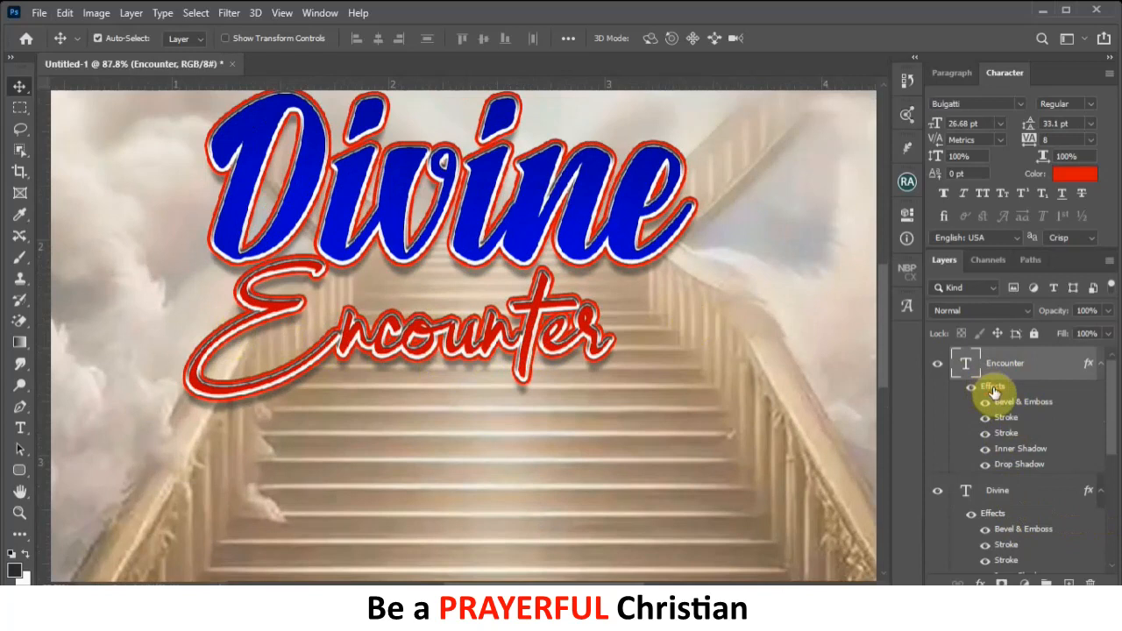
{"action": "double_click", "coordinate": [993, 390]}
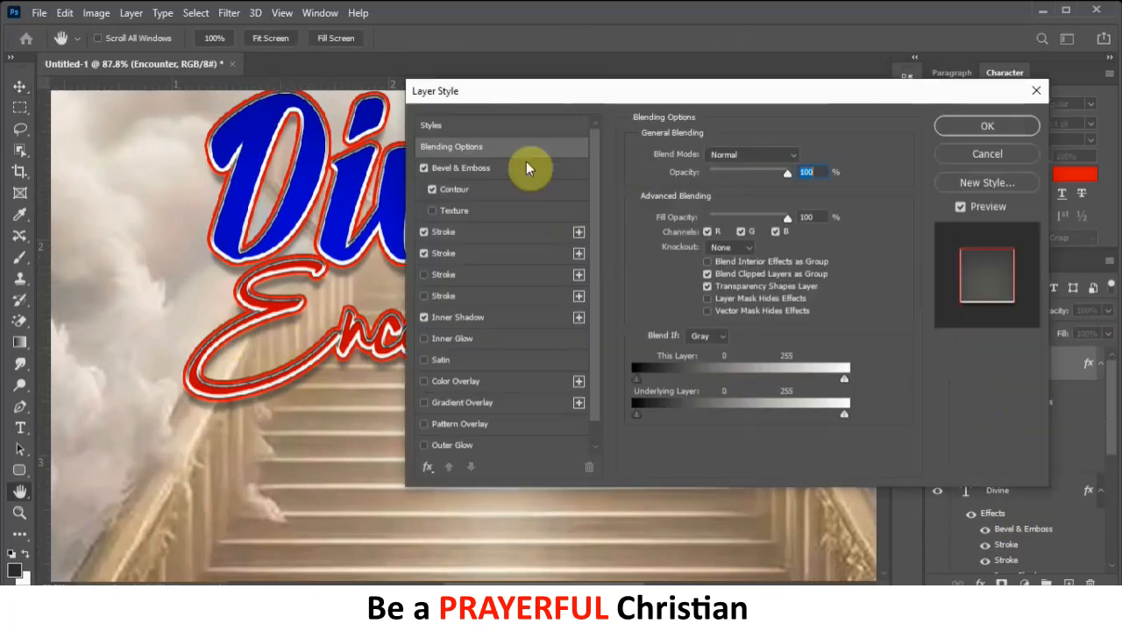
{"action": "left_click_drag", "start_coordinate": [509, 90], "coordinate": [759, 74]}
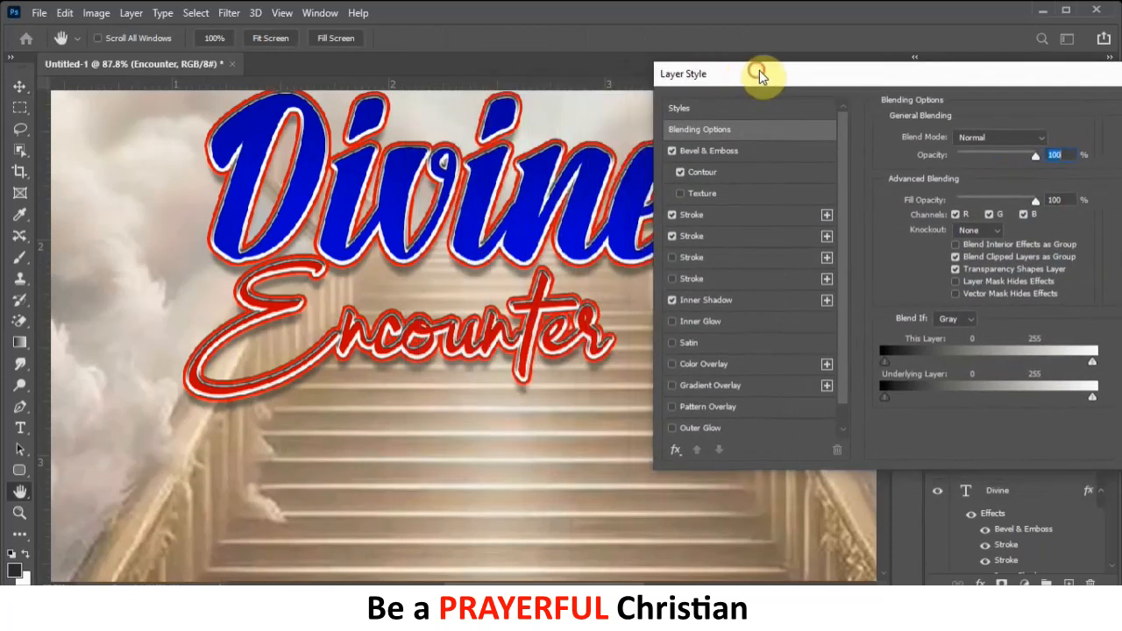
{"action": "left_click", "coordinate": [733, 213]}
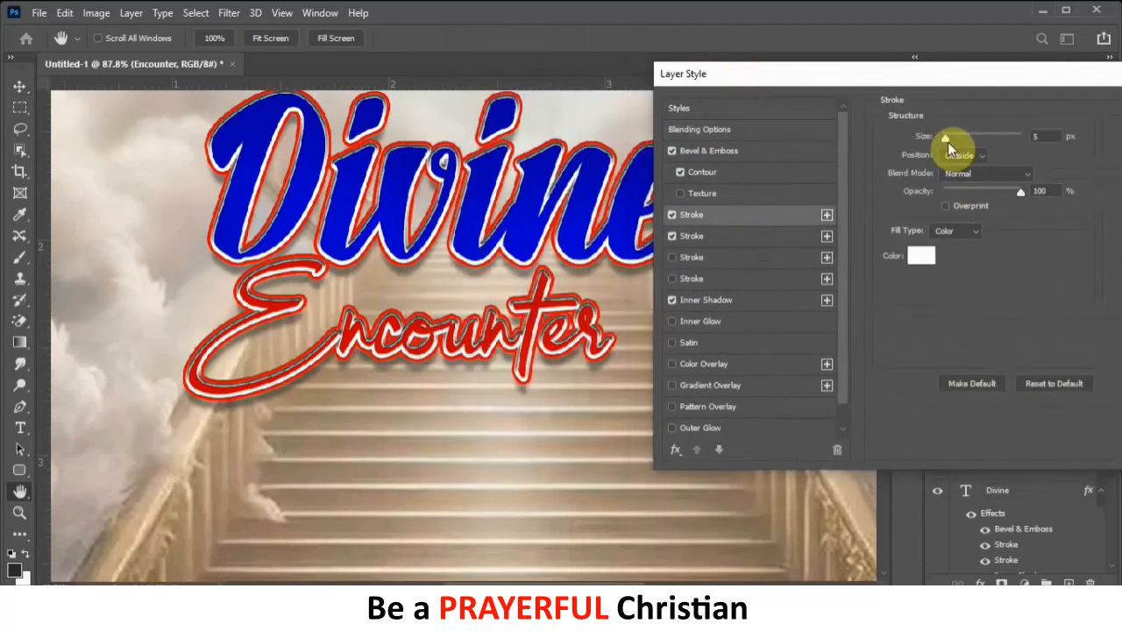
{"action": "left_click_drag", "start_coordinate": [945, 139], "coordinate": [948, 135]}
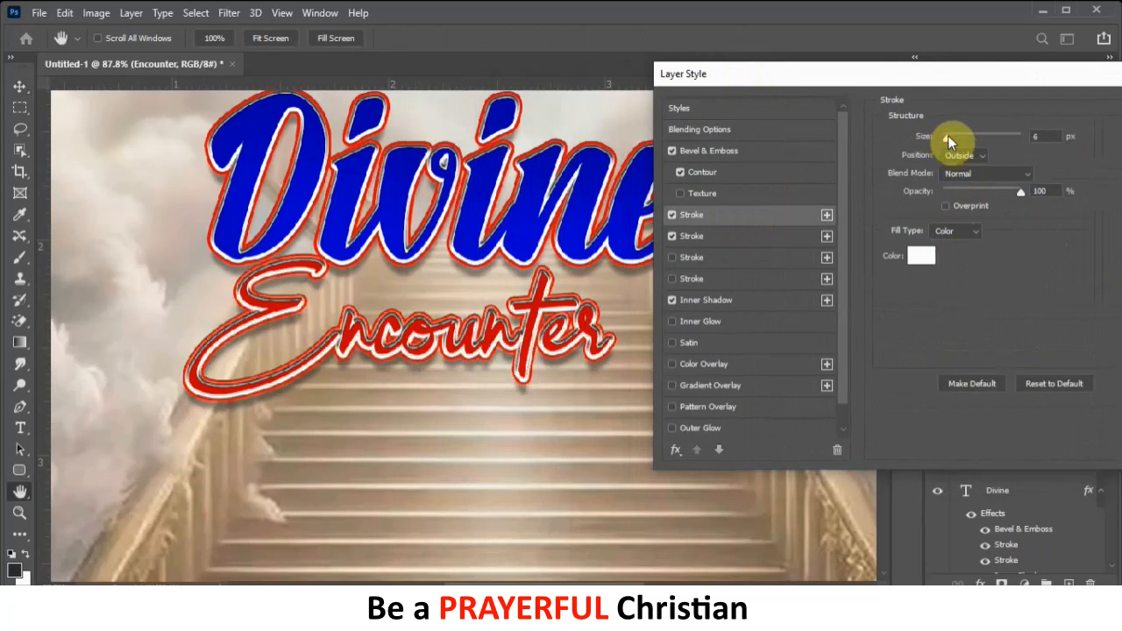
{"action": "left_click", "coordinate": [743, 237]}
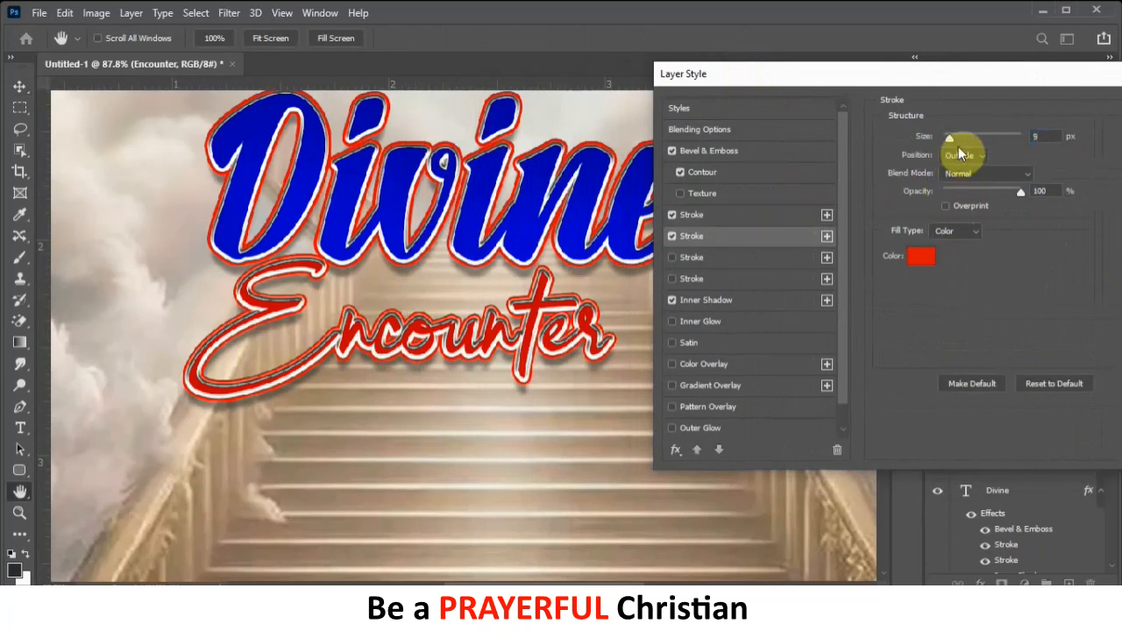
{"action": "left_click_drag", "start_coordinate": [950, 140], "coordinate": [949, 140]}
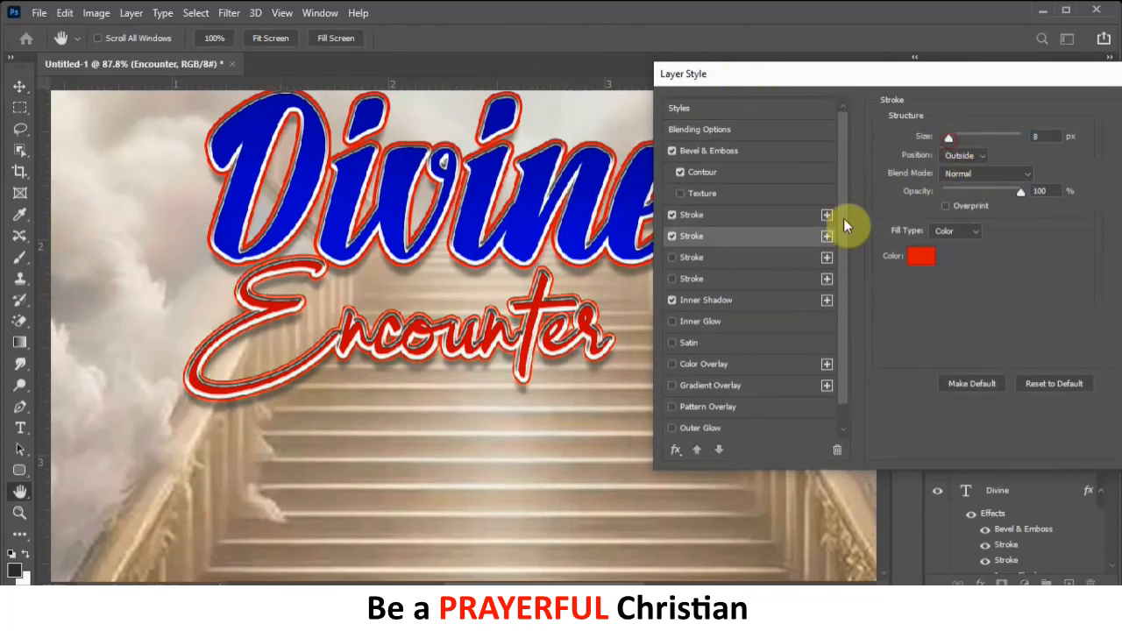
- Try a white stroke of 8 px on "Encounter", then settle on 6 px for white and 9 px for red
{"action": "left_click", "coordinate": [764, 215]}
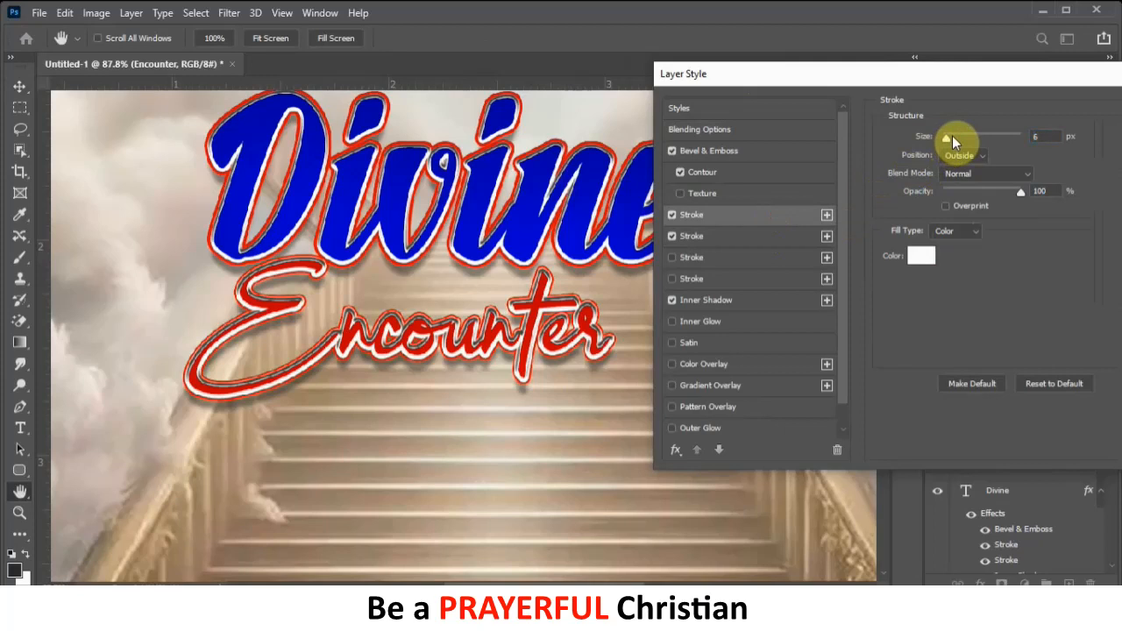
{"action": "left_click_drag", "start_coordinate": [946, 137], "coordinate": [949, 143]}
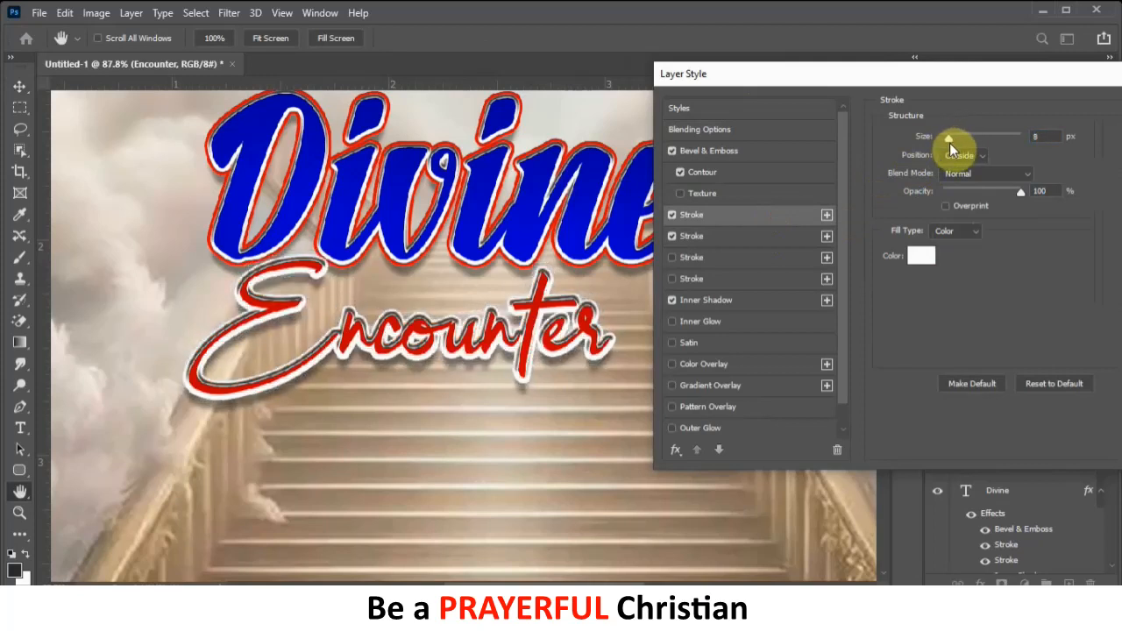
{"action": "left_click", "coordinate": [727, 237]}
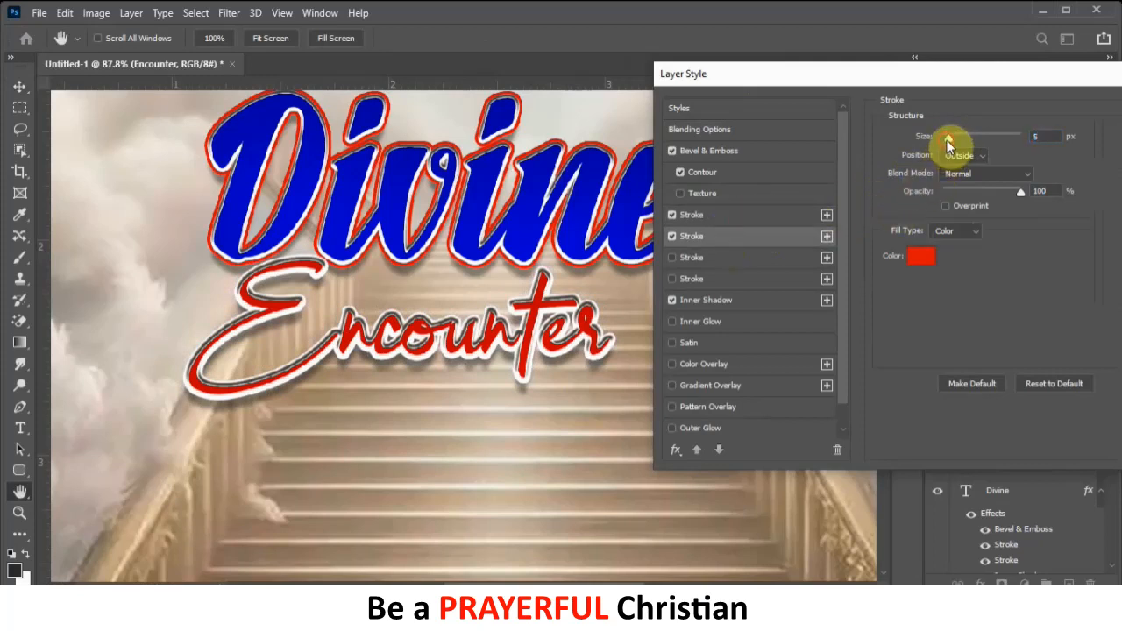
{"action": "left_click_drag", "start_coordinate": [950, 139], "coordinate": [951, 139]}
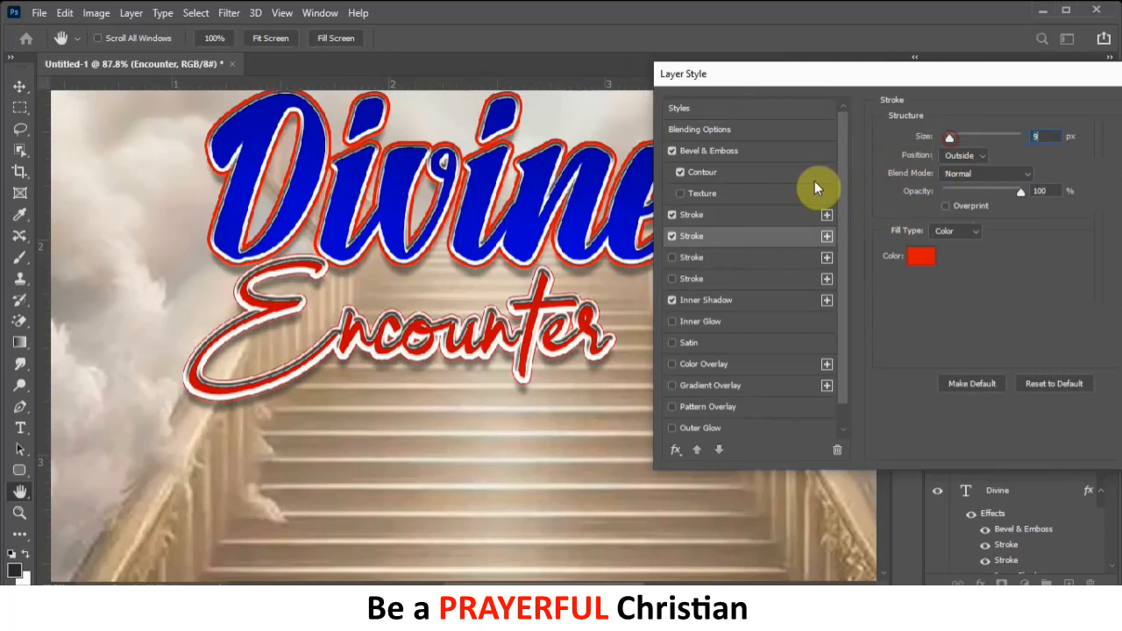
{"action": "left_click", "coordinate": [735, 214]}
{"action": "left_click_drag", "start_coordinate": [951, 141], "coordinate": [947, 141]}
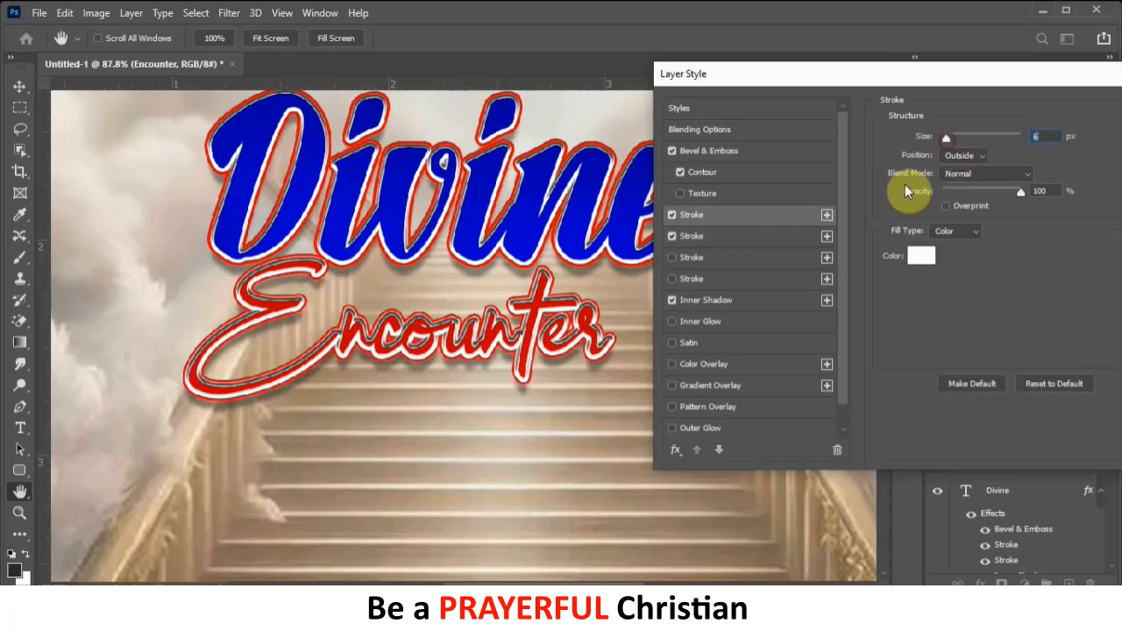
{"action": "left_click", "coordinate": [747, 238]}
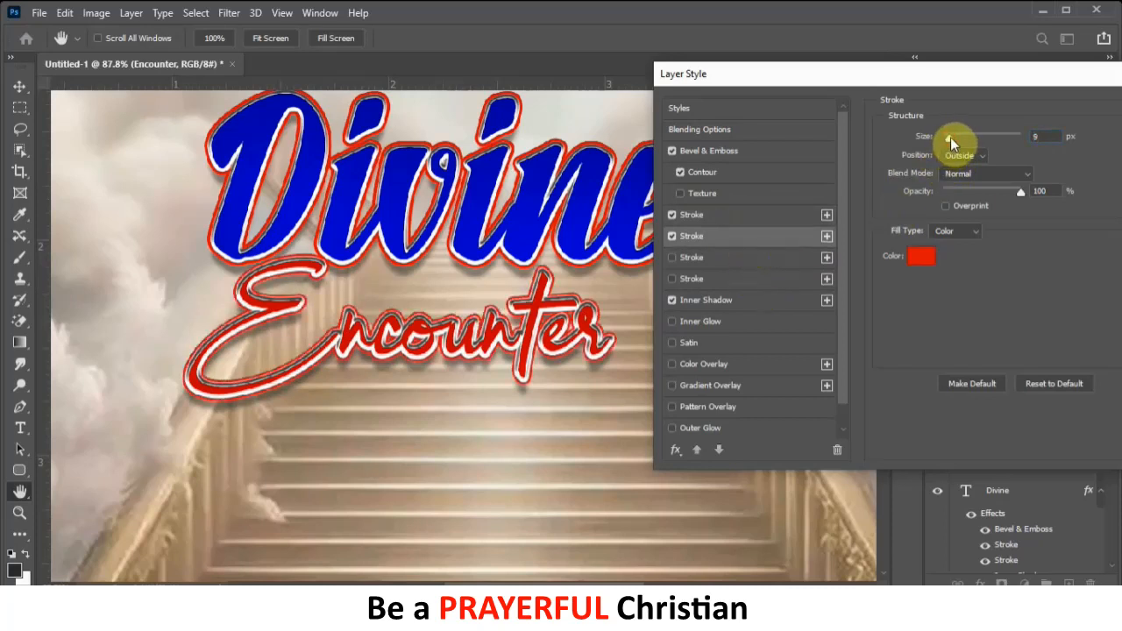
{"action": "left_click_drag", "start_coordinate": [951, 137], "coordinate": [951, 139]}
- Set the bevel contour range on "Encounter" to 57% and the Bevel & Emboss soften value to 2 px
{"action": "left_click", "coordinate": [736, 168]}
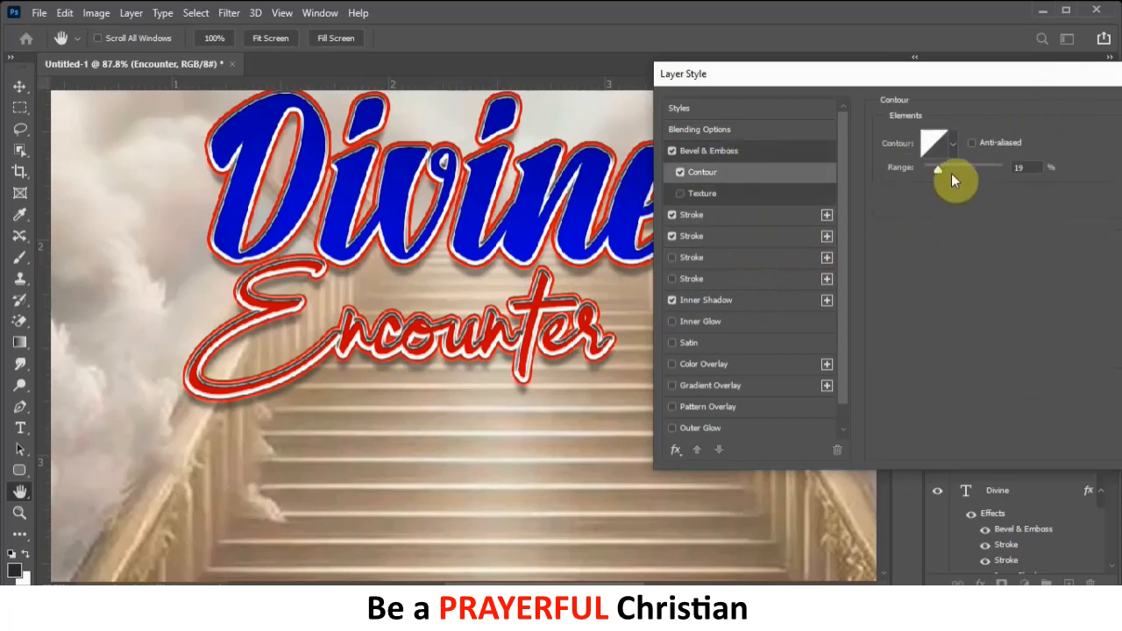
{"action": "left_click_drag", "start_coordinate": [938, 173], "coordinate": [969, 170]}
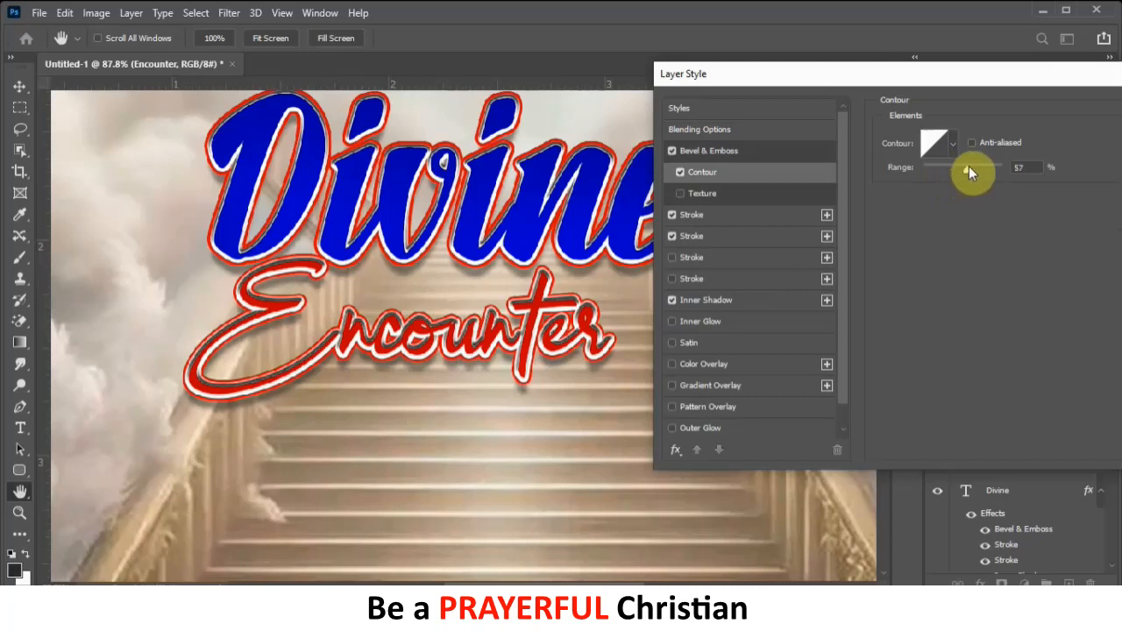
{"action": "left_click", "coordinate": [789, 152]}
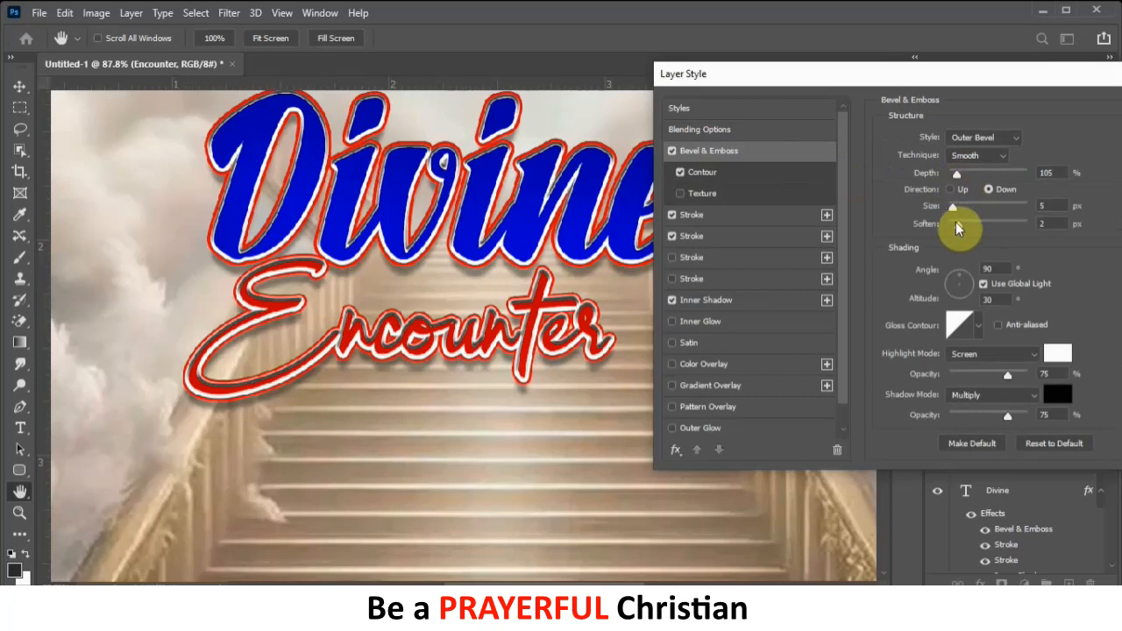
{"action": "mouse_move", "coordinate": [970, 227]}
{"action": "left_mouse_down"}
{"action": "mouse_move", "coordinate": [1000, 225]}
{"action": "mouse_move", "coordinate": [960, 242]}
{"action": "left_mouse_up"}
{"action": "left_click", "coordinate": [961, 232]}
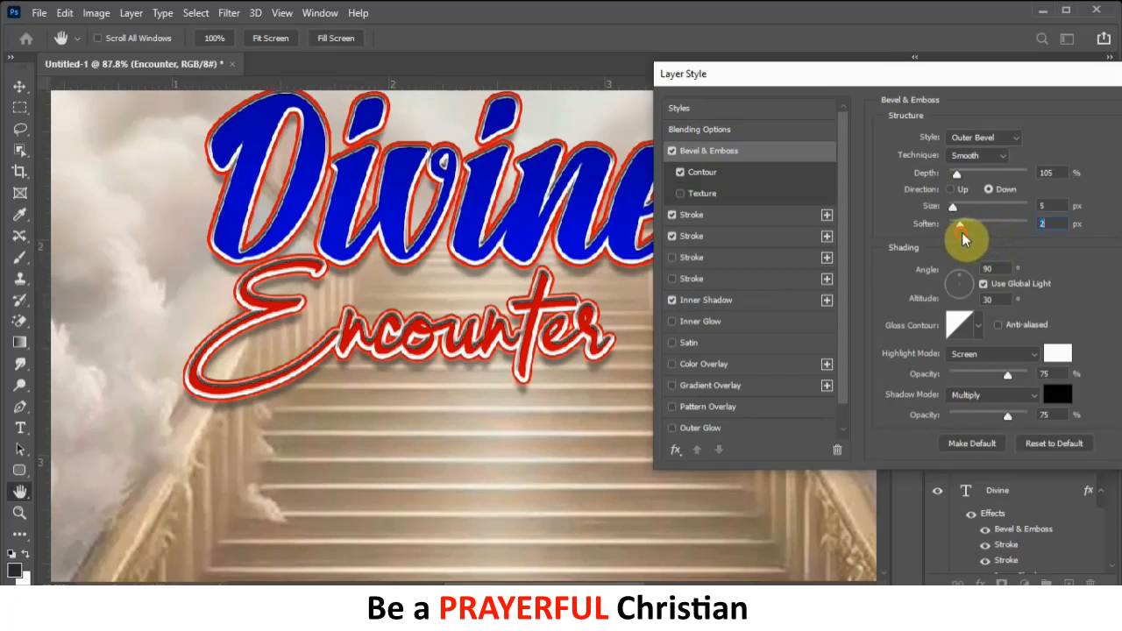
- Disable the Inner Shadow on "Encounter" and apply the layer style
{"action": "left_click", "coordinate": [672, 301]}
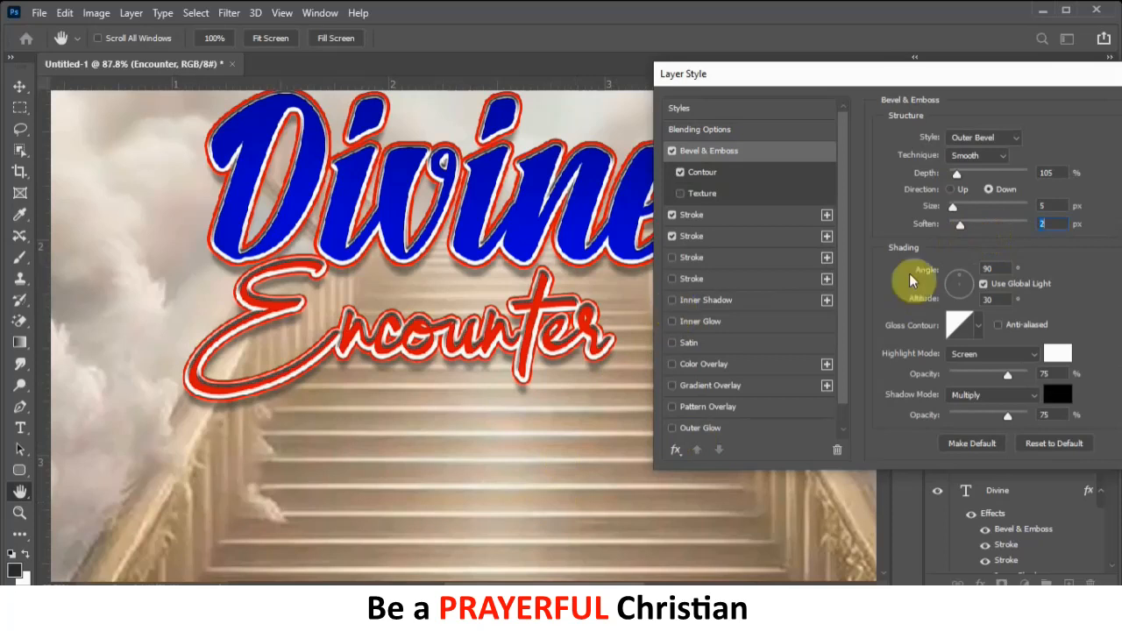
{"action": "left_click_drag", "start_coordinate": [1057, 75], "coordinate": [889, 98]}
{"action": "left_click", "coordinate": [997, 125]}
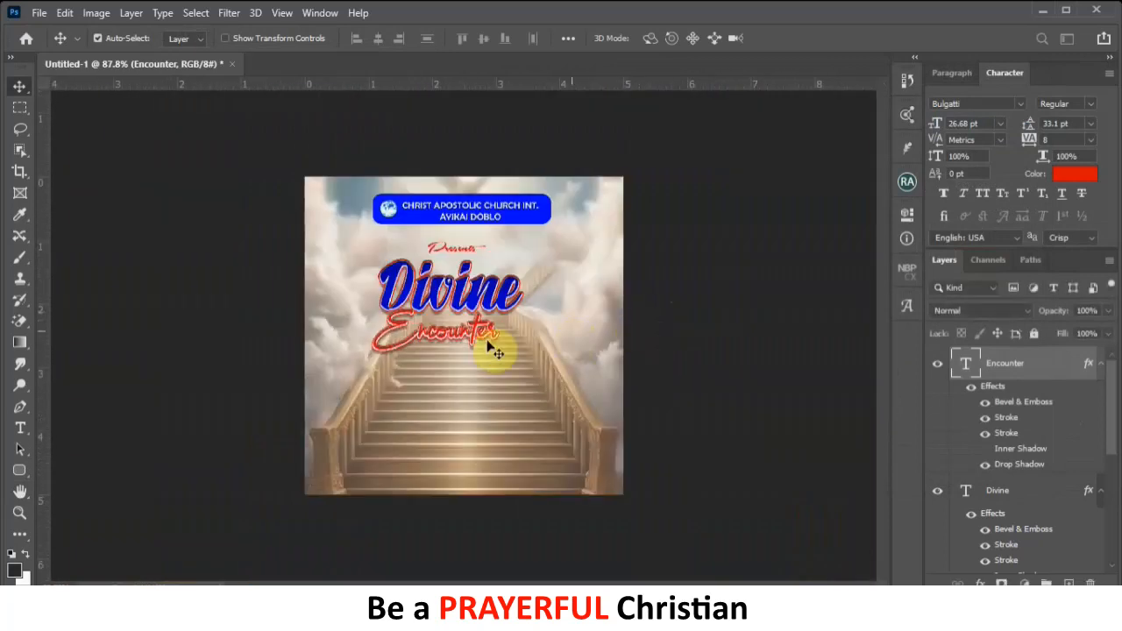
- Move "Encounter" about 0.11 in to the right and slightly up so it tucks closer under "Divine"
{"action": "left_click_drag", "start_coordinate": [487, 324], "coordinate": [498, 324]}
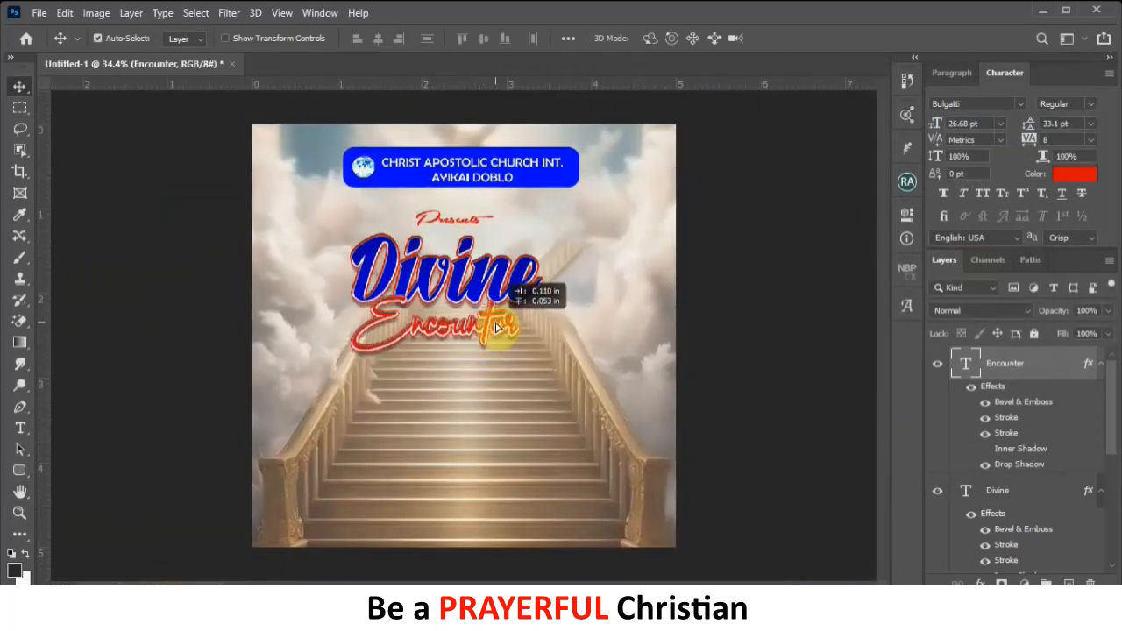
{"action": "scroll", "coordinate": [501, 301], "scroll_direction": "up", "scroll_amount": 2}
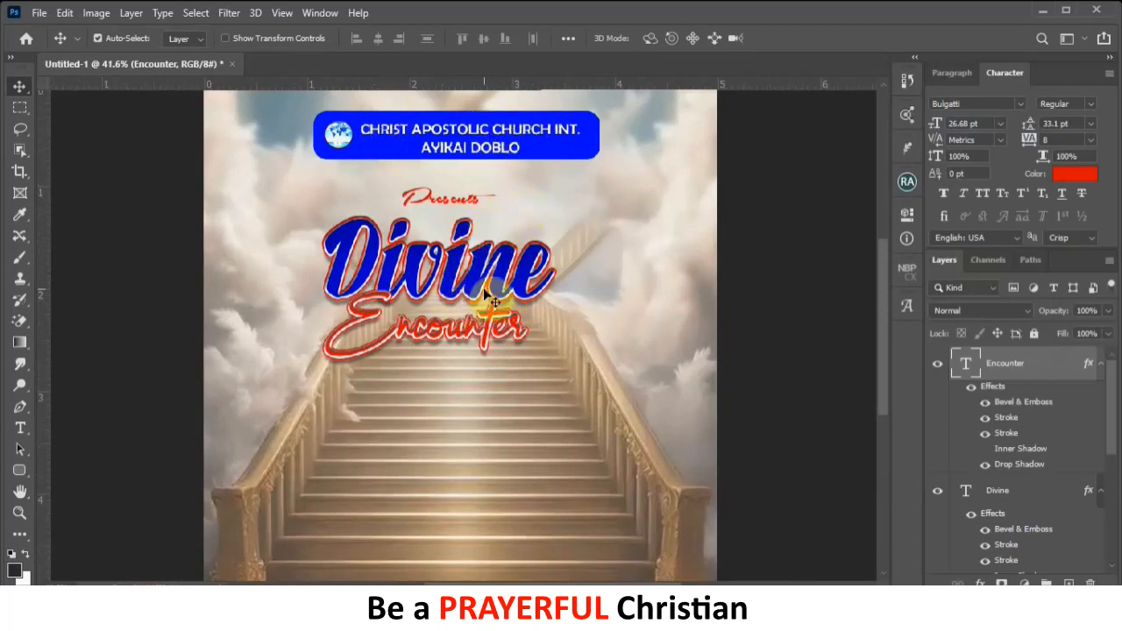
{"action": "scroll", "coordinate": [500, 290], "scroll_direction": "up", "scroll_amount": 1}
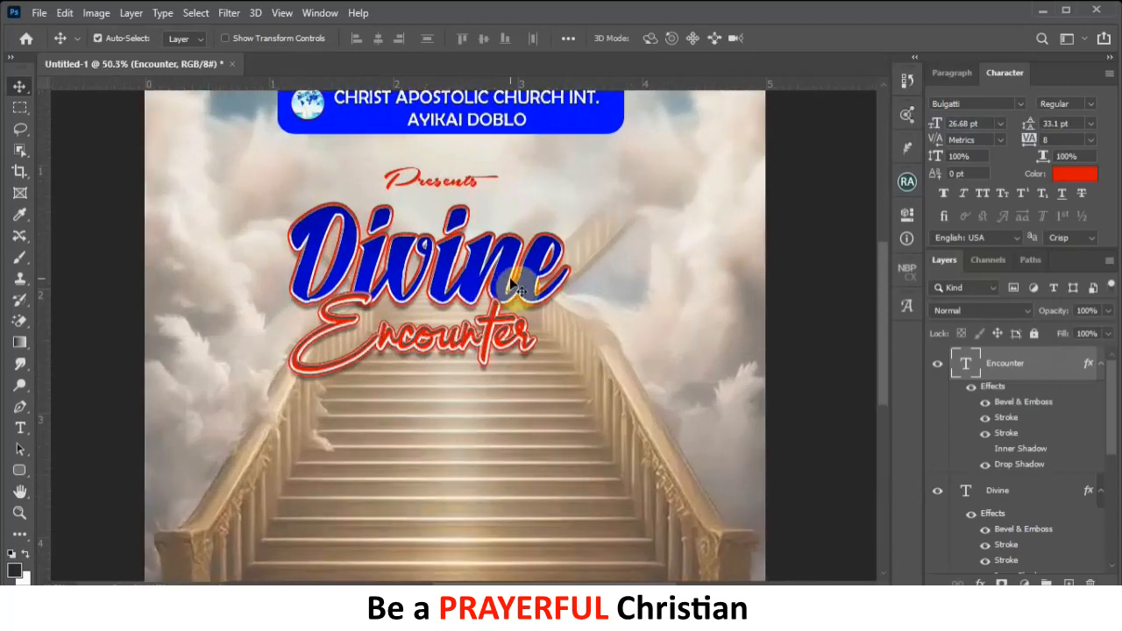
{"action": "key", "text": "ctrl+t"}
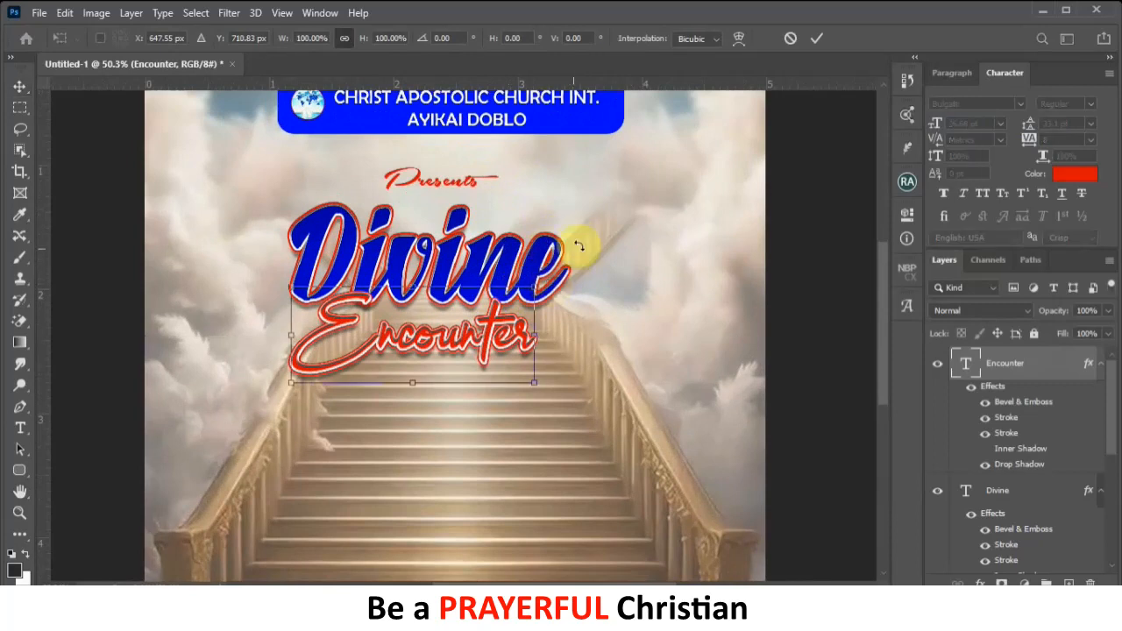
{"action": "left_click", "coordinate": [816, 37]}
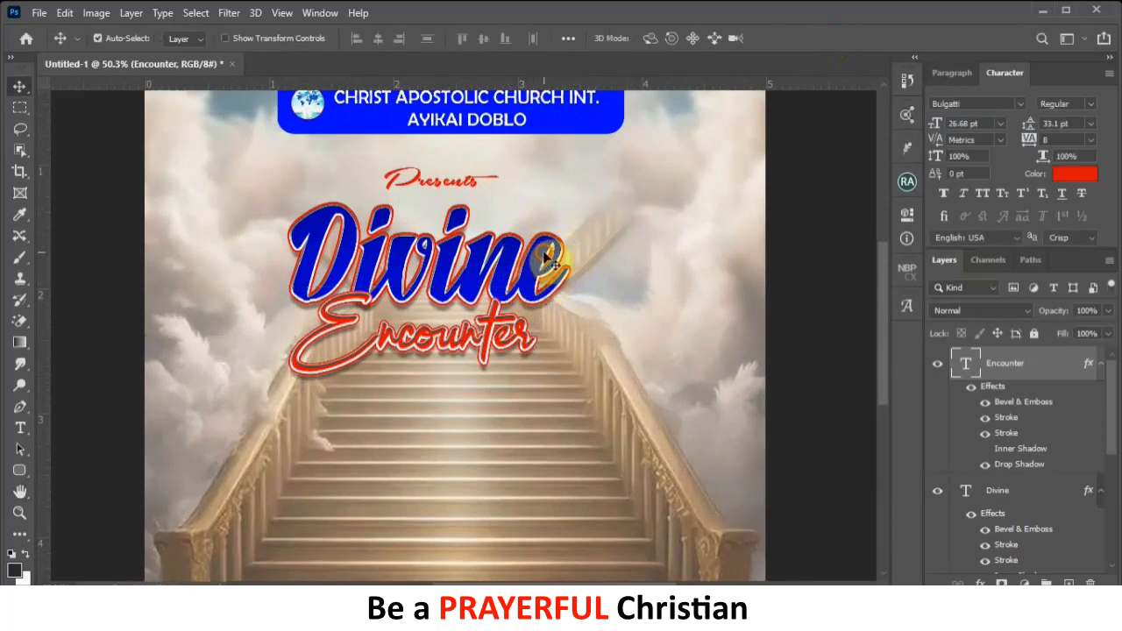
- Scale the "Divine" text up proportionally to 108.79%
{"action": "left_click", "coordinate": [562, 248]}
{"action": "key", "text": "ctrl+t"}
{"action": "left_click_drag", "start_coordinate": [570, 204], "coordinate": [594, 222]}
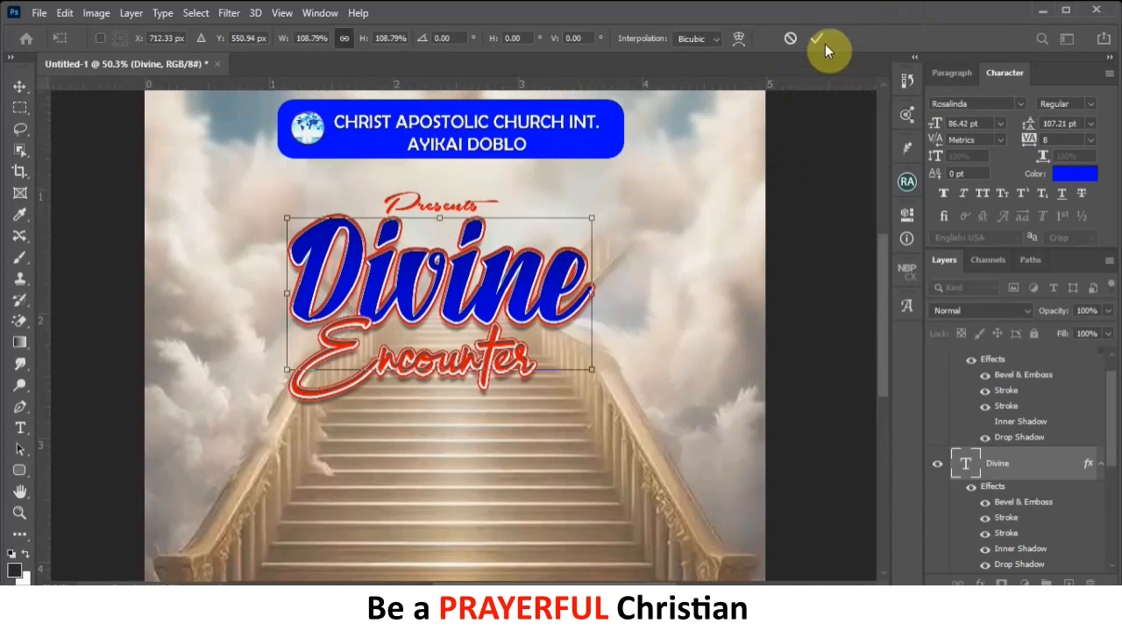
{"action": "key", "text": "Return"}
- Move "Divine" slightly down so it overlaps the top of "Encounter" and leaves space below "Presents"
{"action": "scroll", "coordinate": [515, 326], "scroll_direction": "down", "scroll_amount": 2}
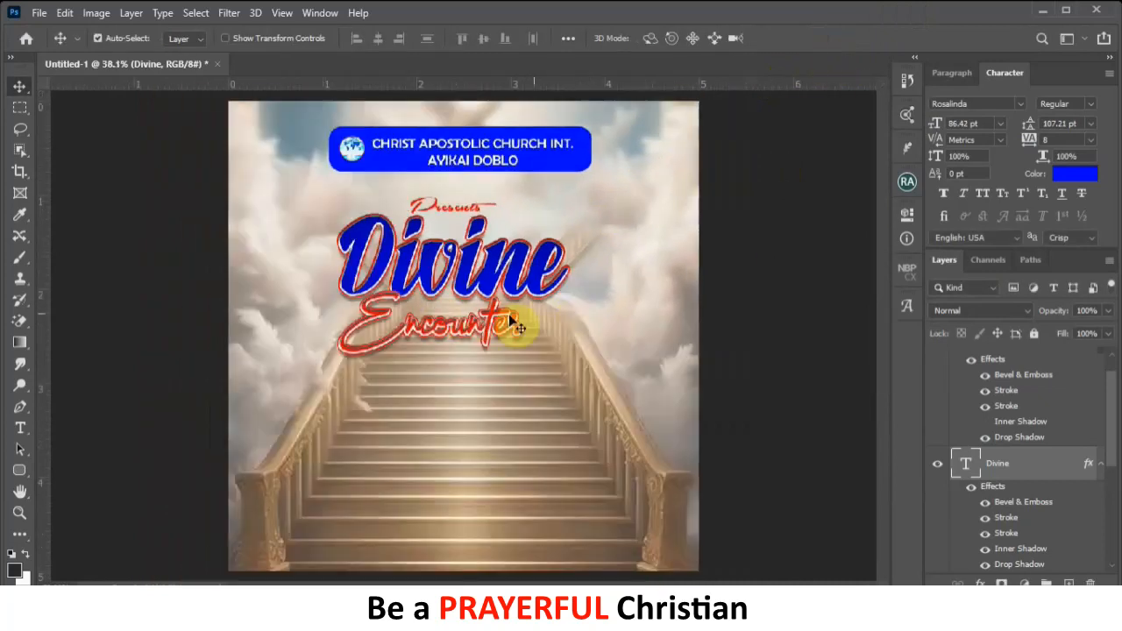
{"action": "scroll", "coordinate": [428, 298], "scroll_direction": "up", "scroll_amount": 2}
{"action": "left_click_drag", "start_coordinate": [478, 277], "coordinate": [480, 288]}
{"action": "scroll", "coordinate": [583, 285], "scroll_direction": "down", "scroll_amount": 3}
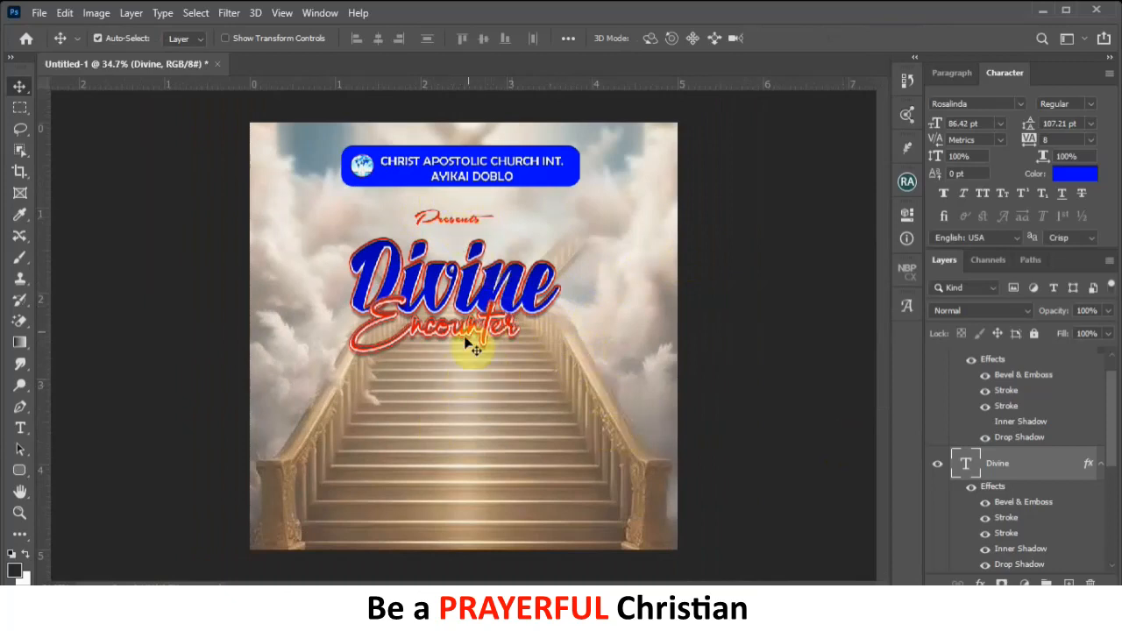
- Group the "Presents", "Divine" and "Encounter" text layers together and select the new group
{"action": "scroll", "coordinate": [1030, 487], "scroll_direction": "down", "scroll_amount": 5}
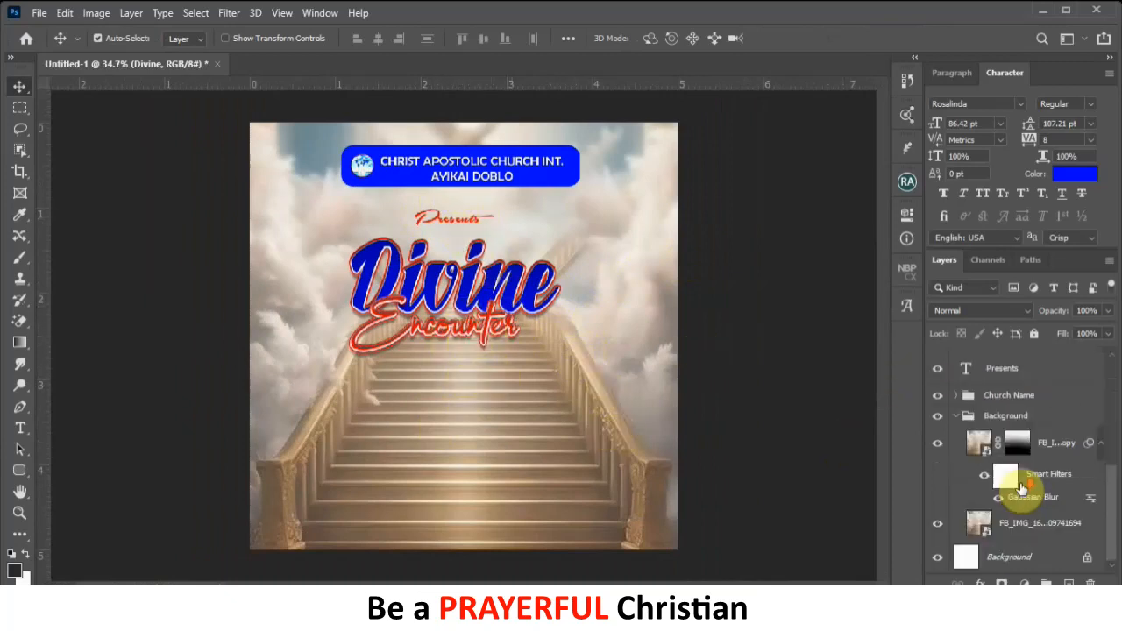
{"action": "scroll", "coordinate": [1020, 513], "scroll_direction": "up", "scroll_amount": 3}
{"action": "left_click", "coordinate": [1007, 496]}
{"action": "scroll", "coordinate": [1018, 420], "scroll_direction": "up", "scroll_amount": 3}
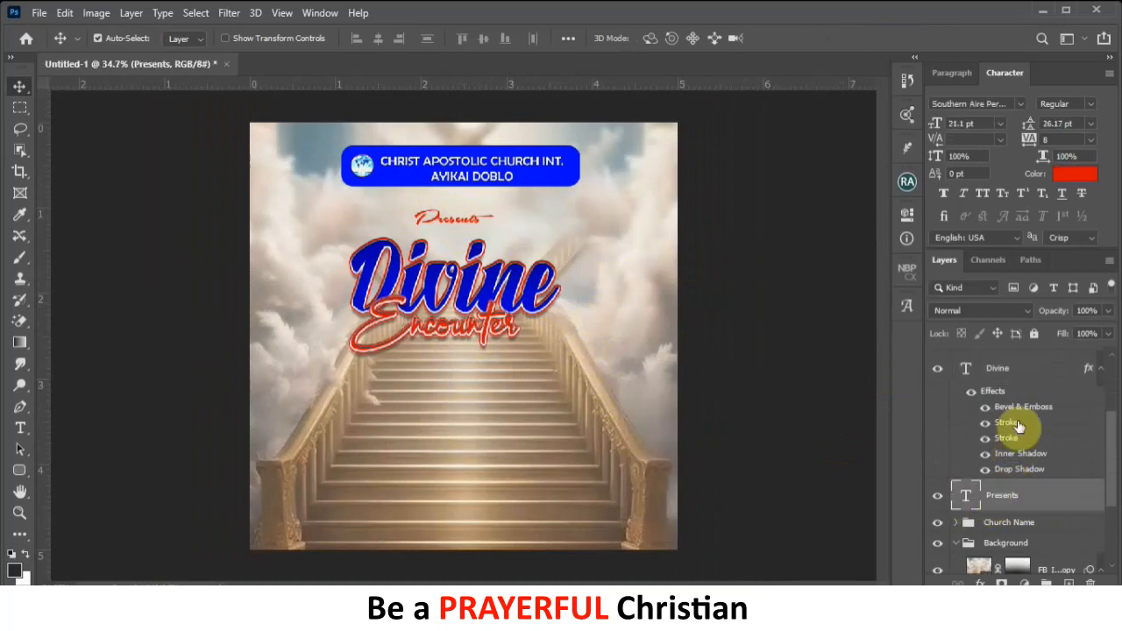
{"action": "left_click", "coordinate": [1000, 366], "text": "shift"}
{"action": "key", "text": "ctrl+g"}
{"action": "left_click", "coordinate": [1005, 358]}
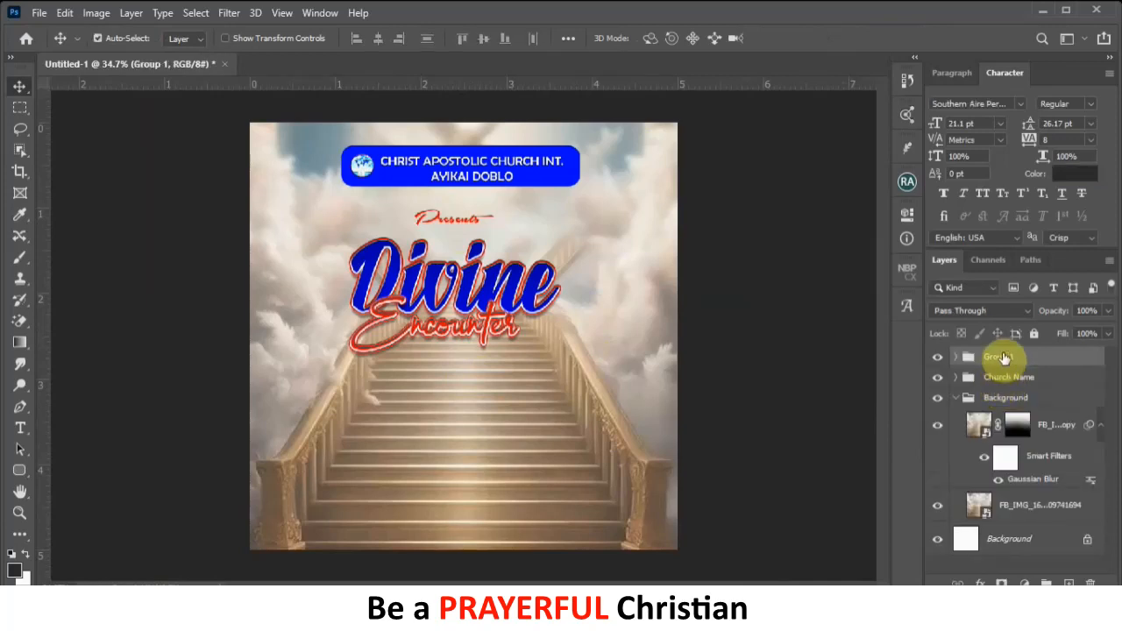
- Rename the new title group as "Presents" and collapse the Background group
{"action": "double_click", "coordinate": [1005, 358]}
{"action": "type", "text": "Presents"}
{"action": "key", "text": "Return"}
{"action": "left_click", "coordinate": [957, 399]}
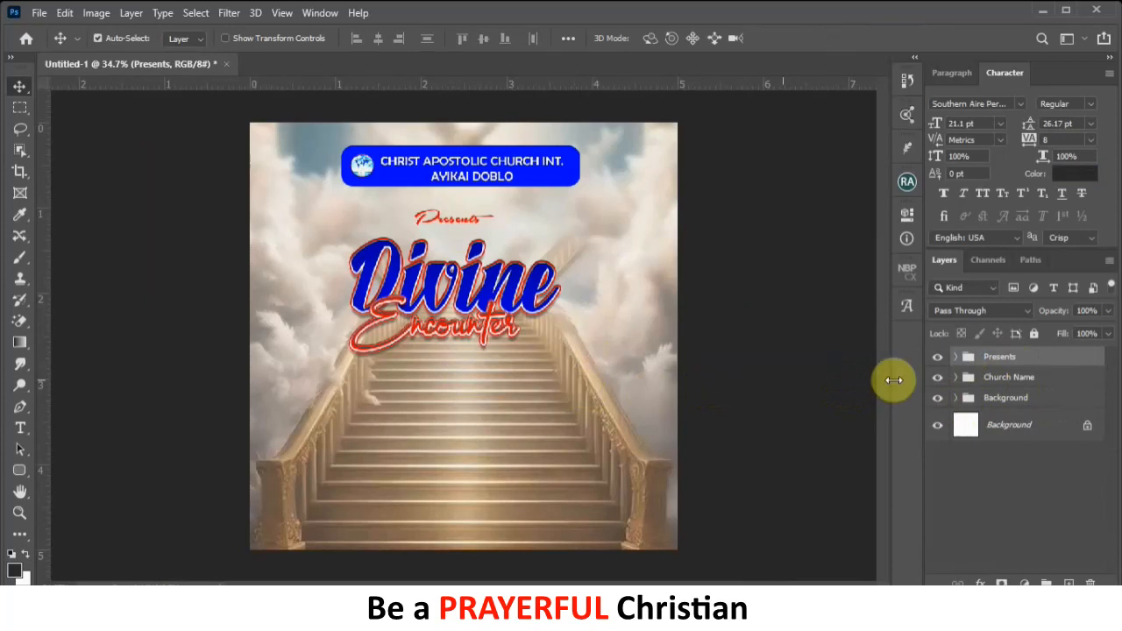
- Add the text "theme" on the stairs below "Encounter" and colour it bright red
{"action": "left_click", "coordinate": [15, 434]}
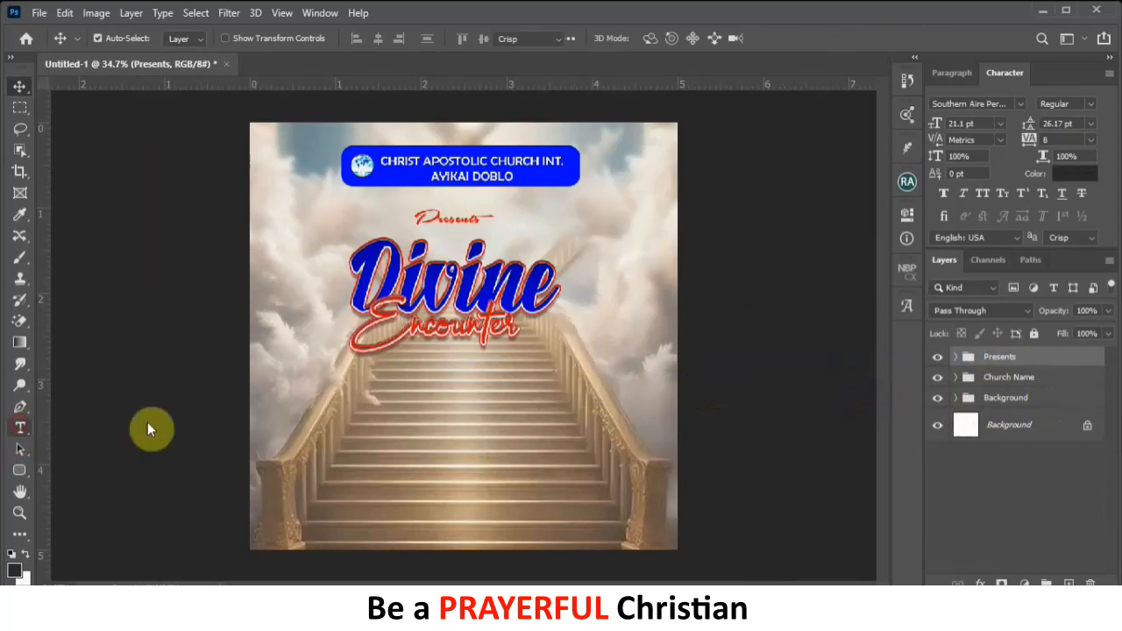
{"action": "left_click", "coordinate": [450, 381]}
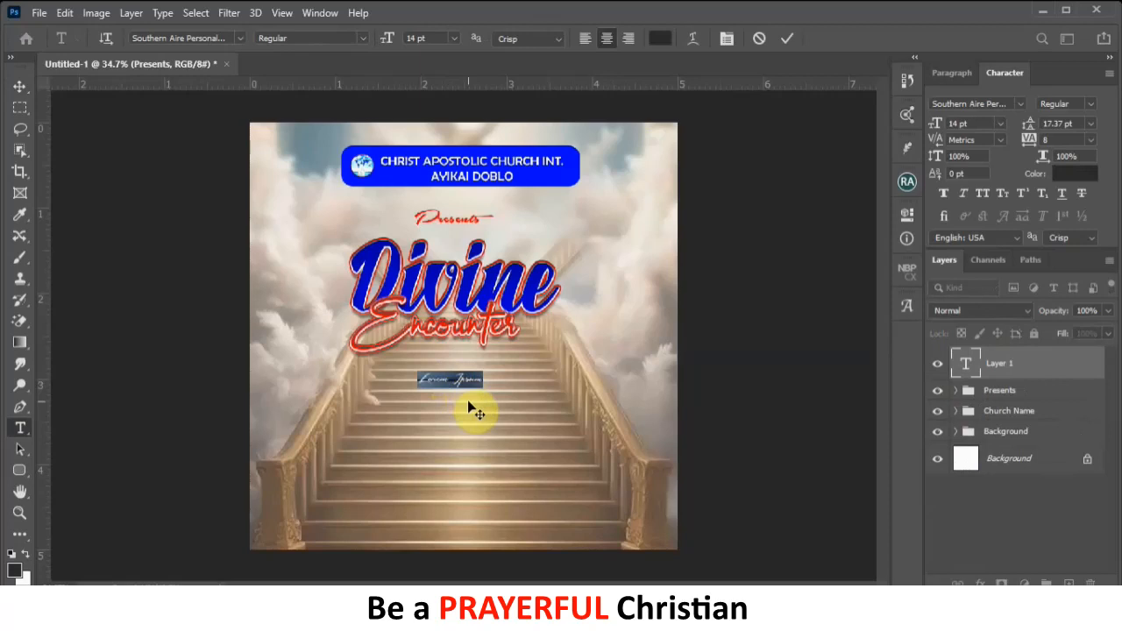
{"action": "type", "text": "A"}
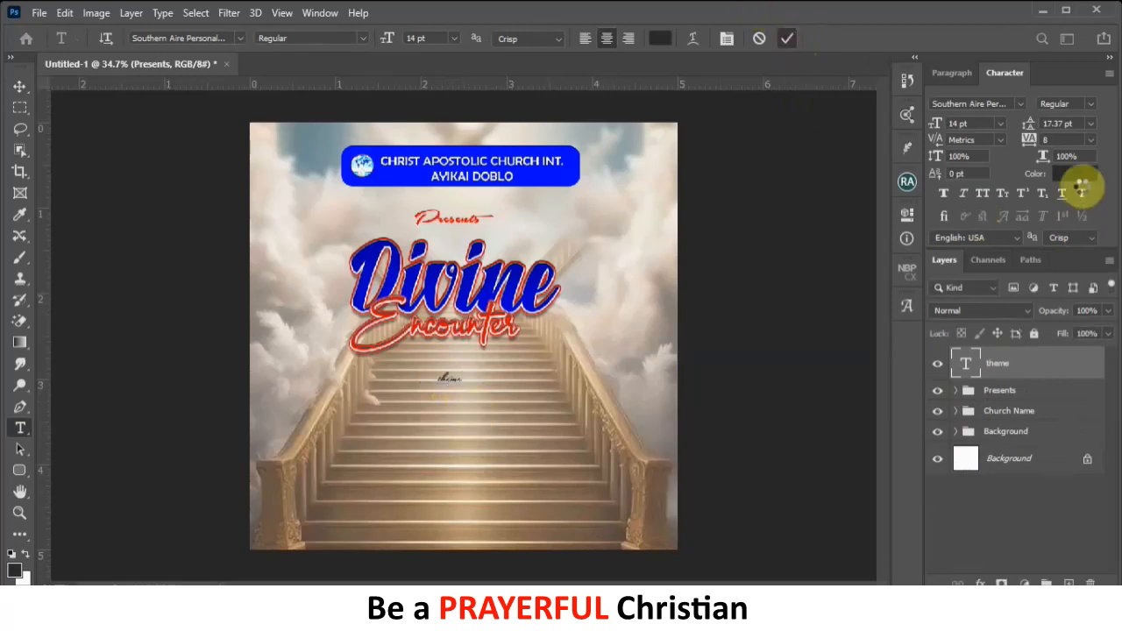
{"action": "left_click", "coordinate": [1079, 176]}
{"action": "left_click_drag", "start_coordinate": [848, 349], "coordinate": [927, 298]}
{"action": "left_click", "coordinate": [1058, 306]}
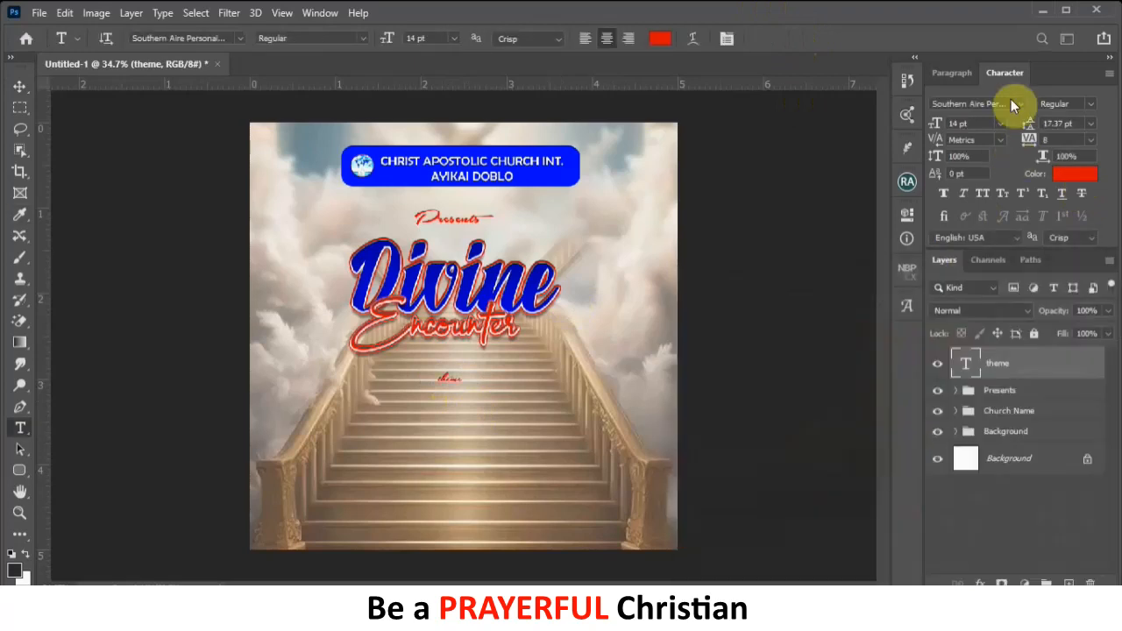
- Set the "theme" text in the Photograph Signature font at 34 pt
{"action": "left_click", "coordinate": [1020, 102]}
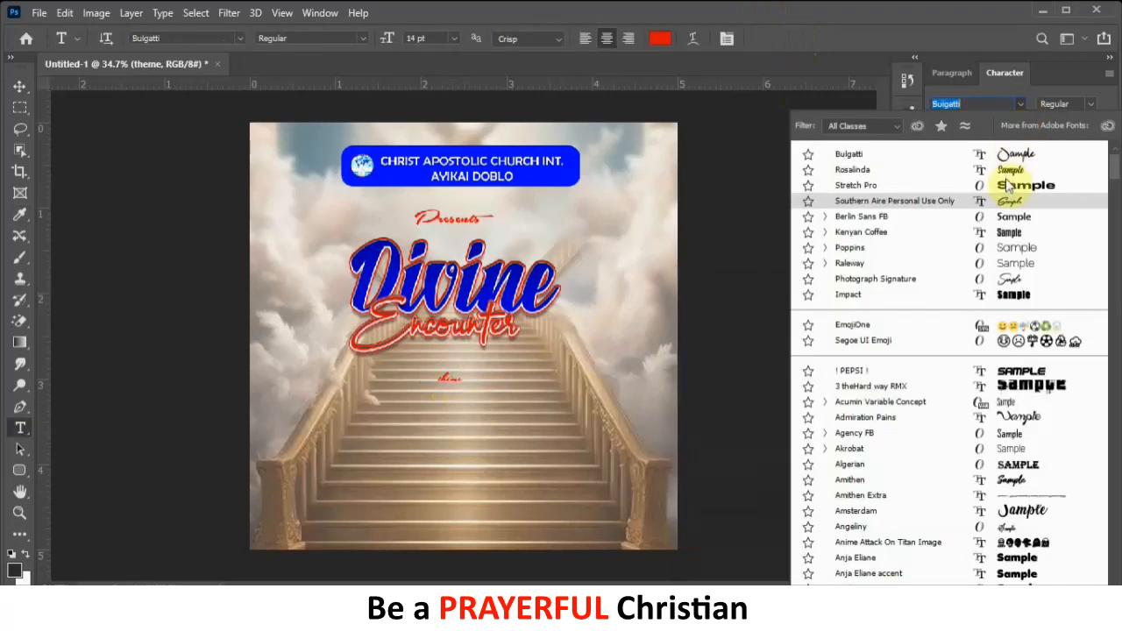
{"action": "left_click", "coordinate": [1006, 286]}
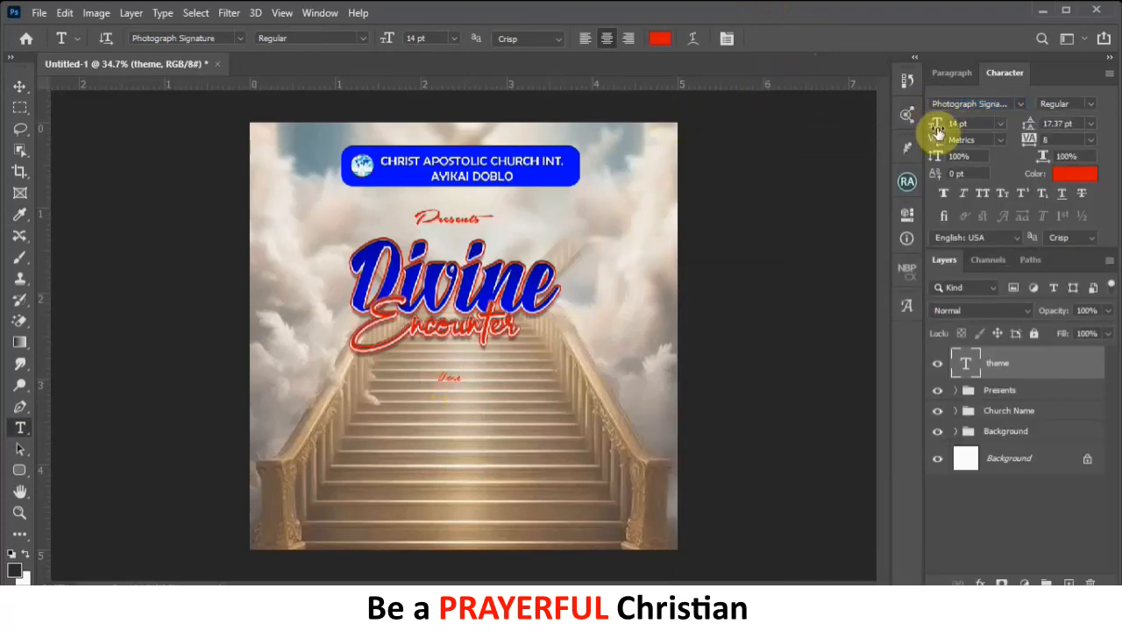
{"action": "left_click_drag", "start_coordinate": [935, 129], "coordinate": [939, 128]}
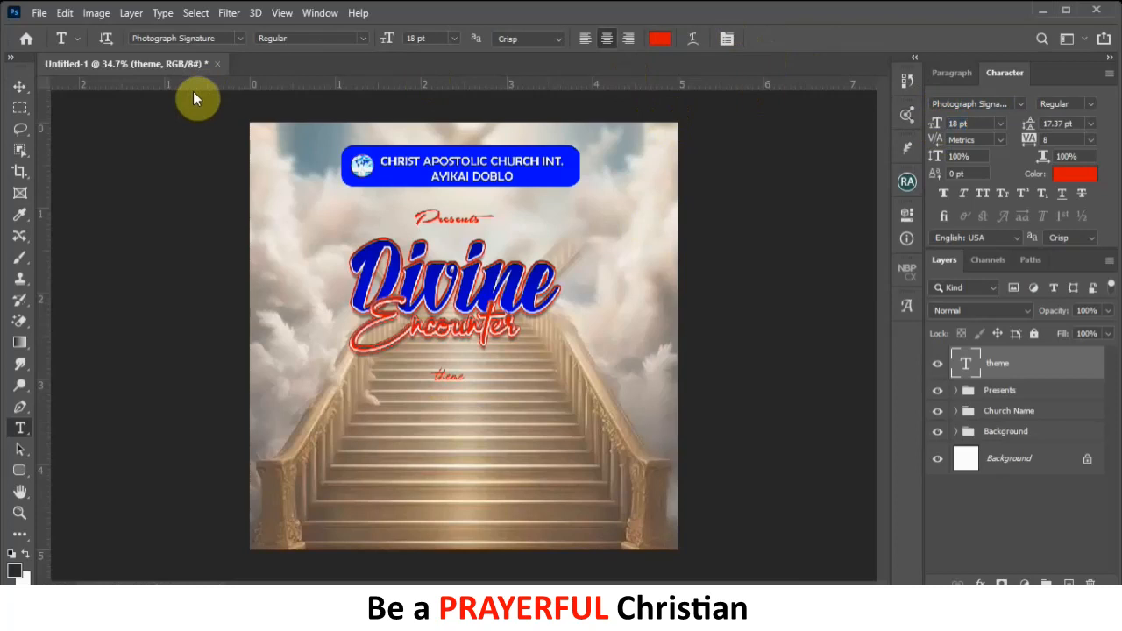
{"action": "left_click_drag", "start_coordinate": [935, 126], "coordinate": [939, 125]}
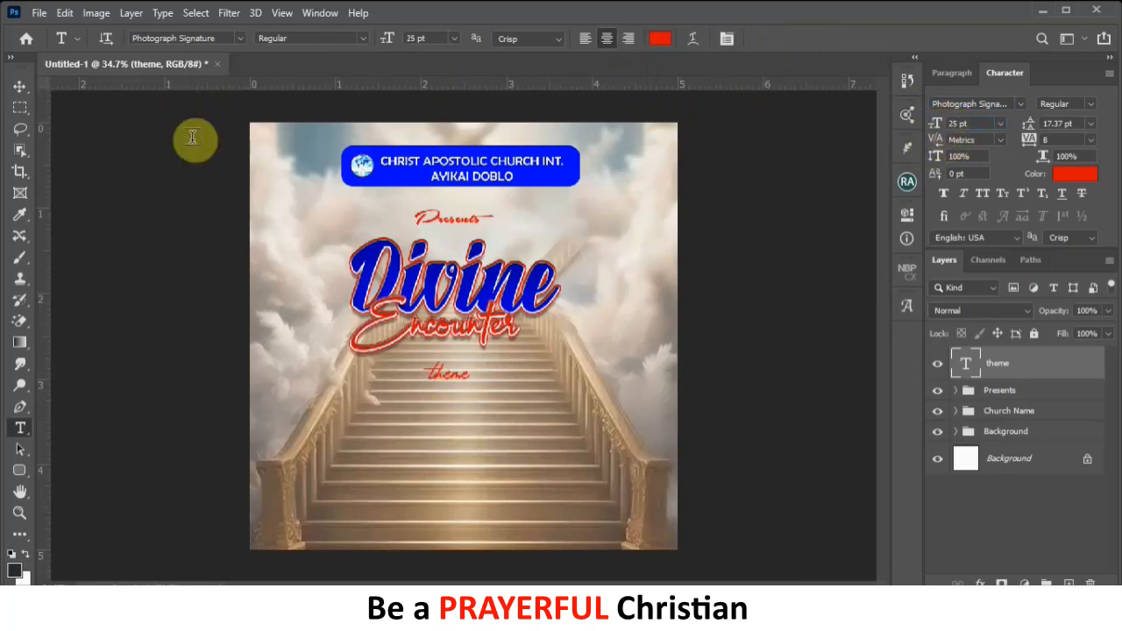
{"action": "left_click", "coordinate": [20, 87]}
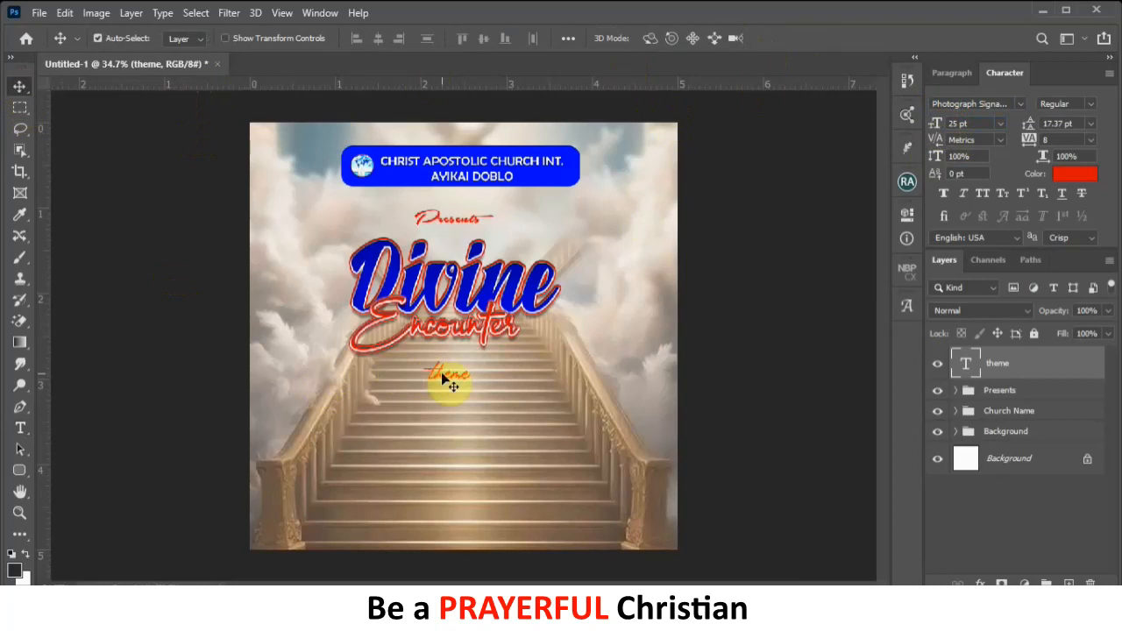
{"action": "left_click_drag", "start_coordinate": [932, 125], "coordinate": [941, 124]}
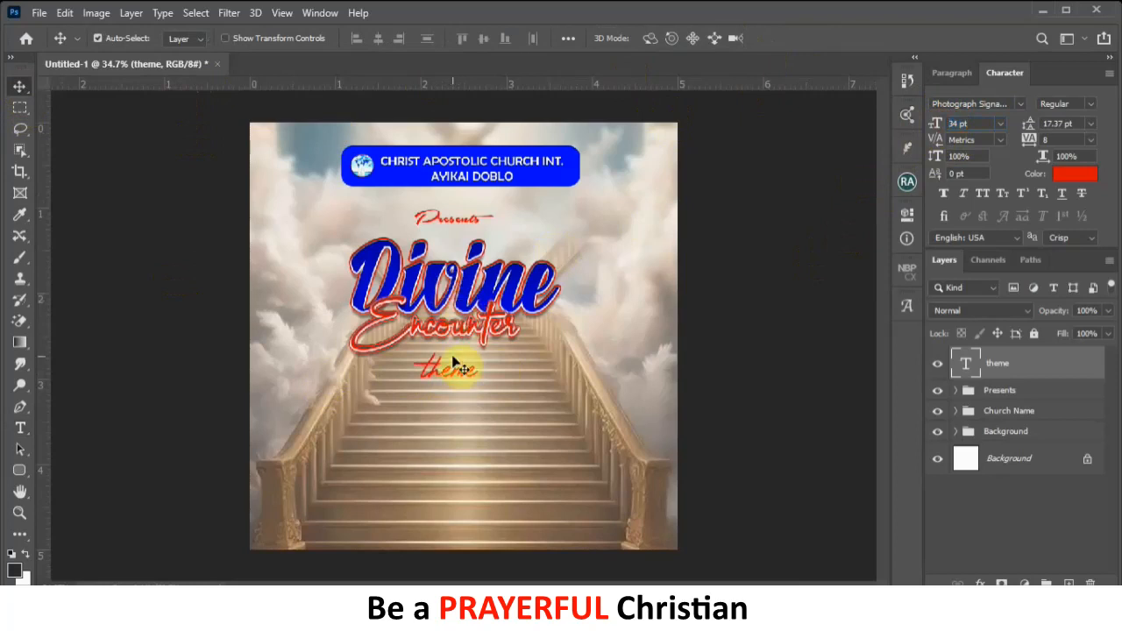
- Move the "theme" text straight down about 0.1 in to leave more space below "Encounter"
{"action": "scroll", "coordinate": [456, 364], "scroll_direction": "up", "scroll_amount": 1}
{"action": "scroll", "coordinate": [456, 364], "scroll_direction": "up", "scroll_amount": 3}
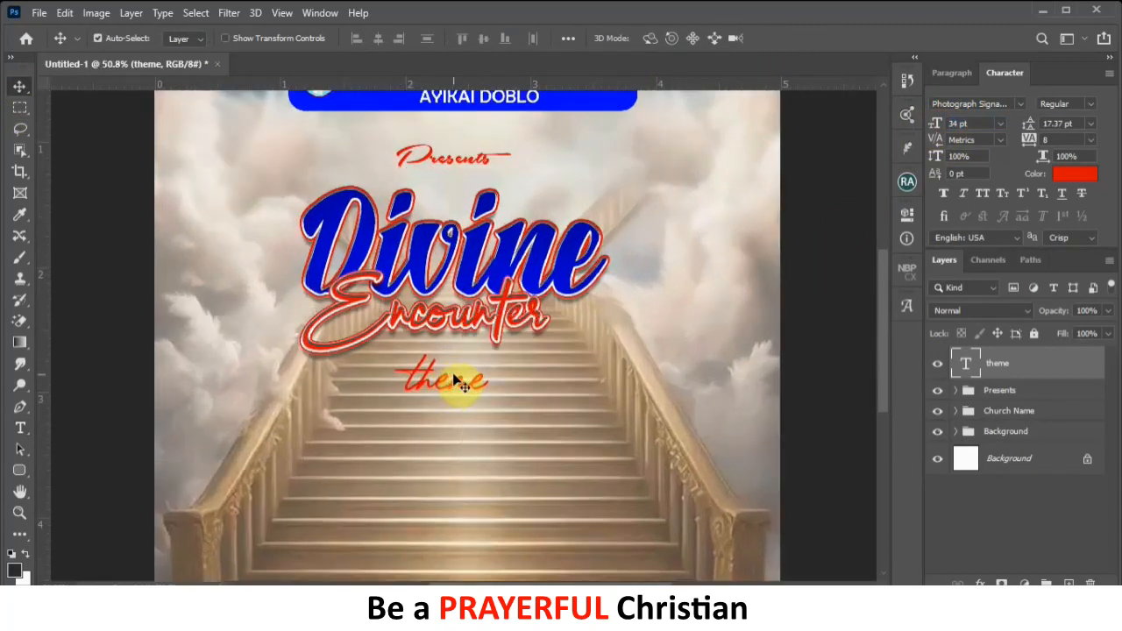
{"action": "left_click_drag", "start_coordinate": [458, 386], "coordinate": [460, 396]}
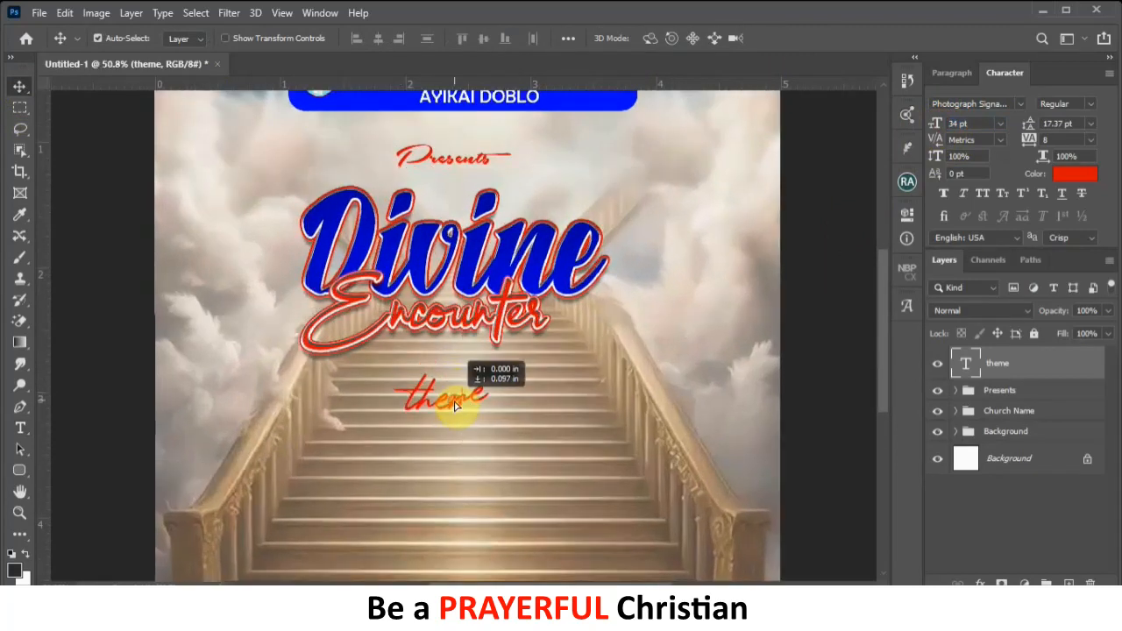
{"action": "scroll", "coordinate": [506, 323], "scroll_direction": "down", "scroll_amount": 3}
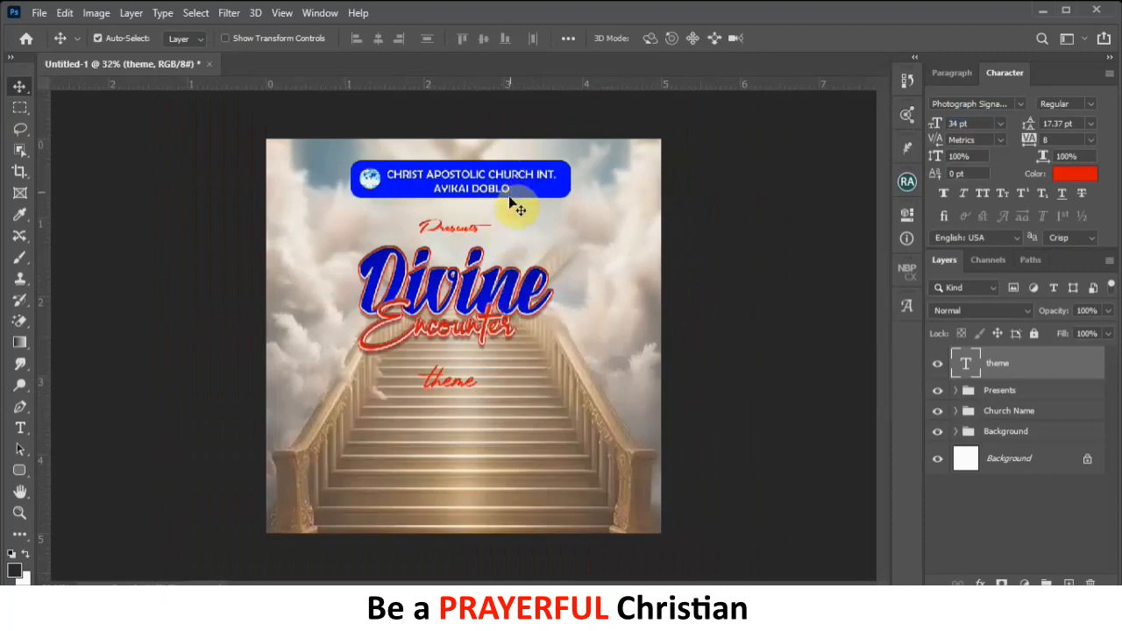
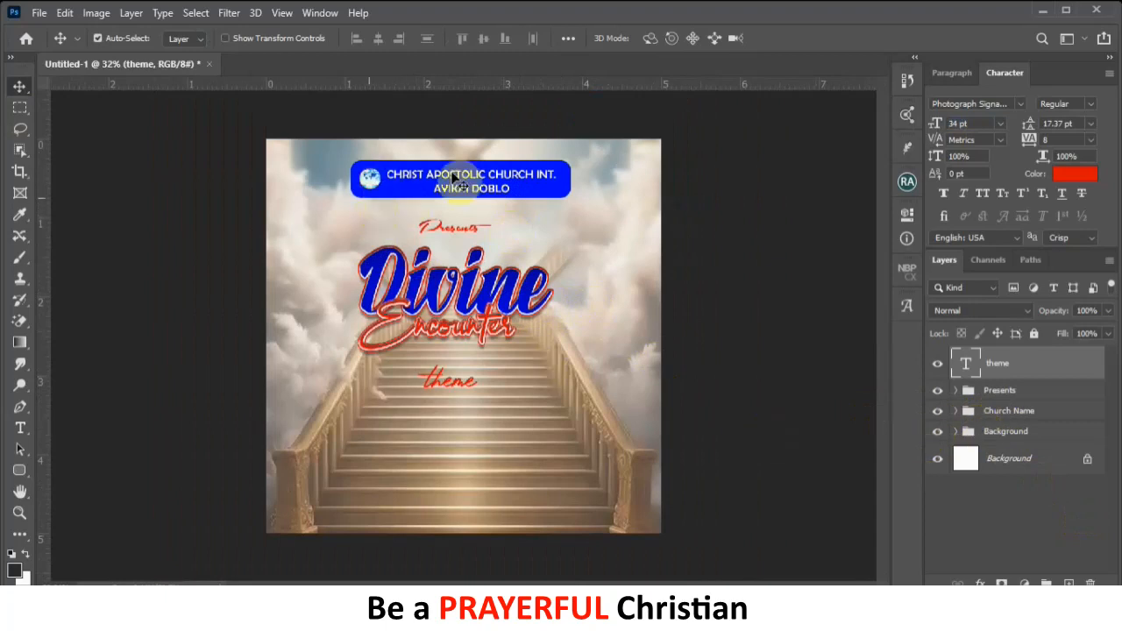
- Nudge the Church Name group up about 40 px, closer to the flyer's top edge
{"action": "left_click", "coordinate": [1014, 414]}
{"action": "key", "text": "shift+Up"}
{"action": "key", "text": "shift+Up"}
{"action": "key", "text": "shift+Up"}
{"action": "key", "text": "shift+Up"}
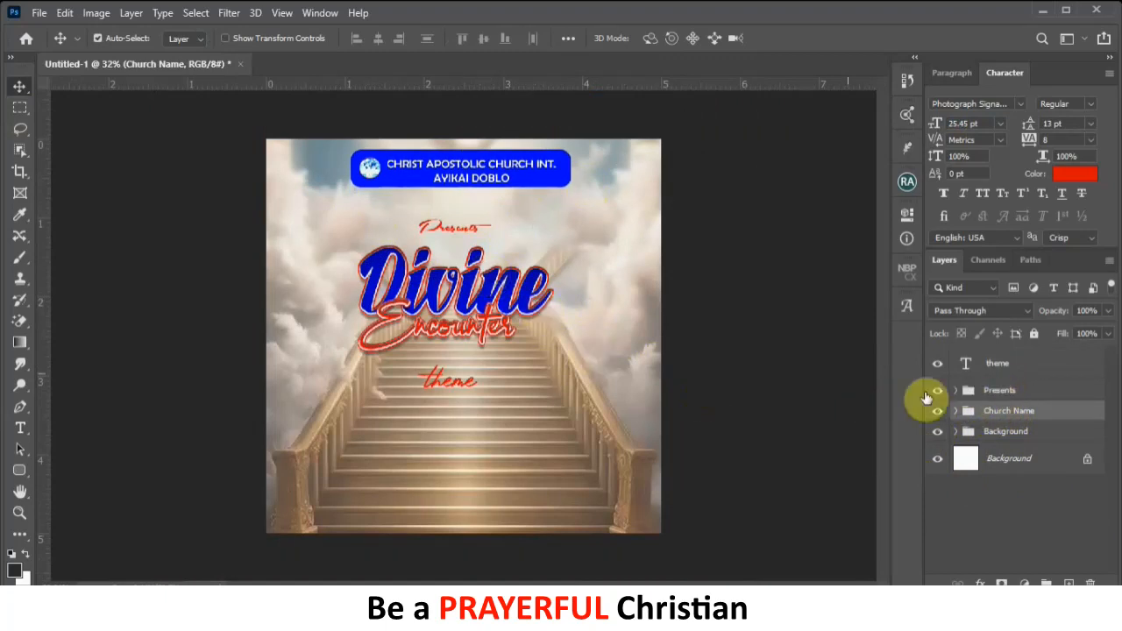
- Nudge the "Presents" title group up about 50 px towards the church name banner, keeping its size
{"action": "left_click", "coordinate": [1004, 396]}
{"action": "key", "text": "shift+Up"}
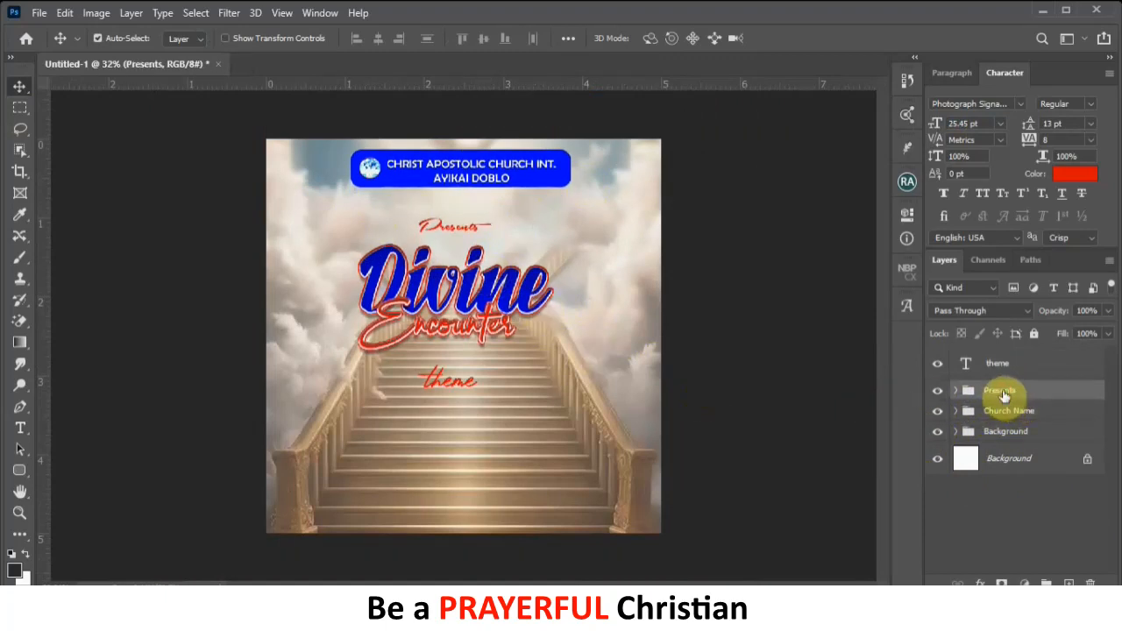
{"action": "key", "text": "shift+Up"}
{"action": "key", "text": "shift+Up"}
{"action": "key", "text": "shift+Up"}
{"action": "key", "text": "shift+Up"}
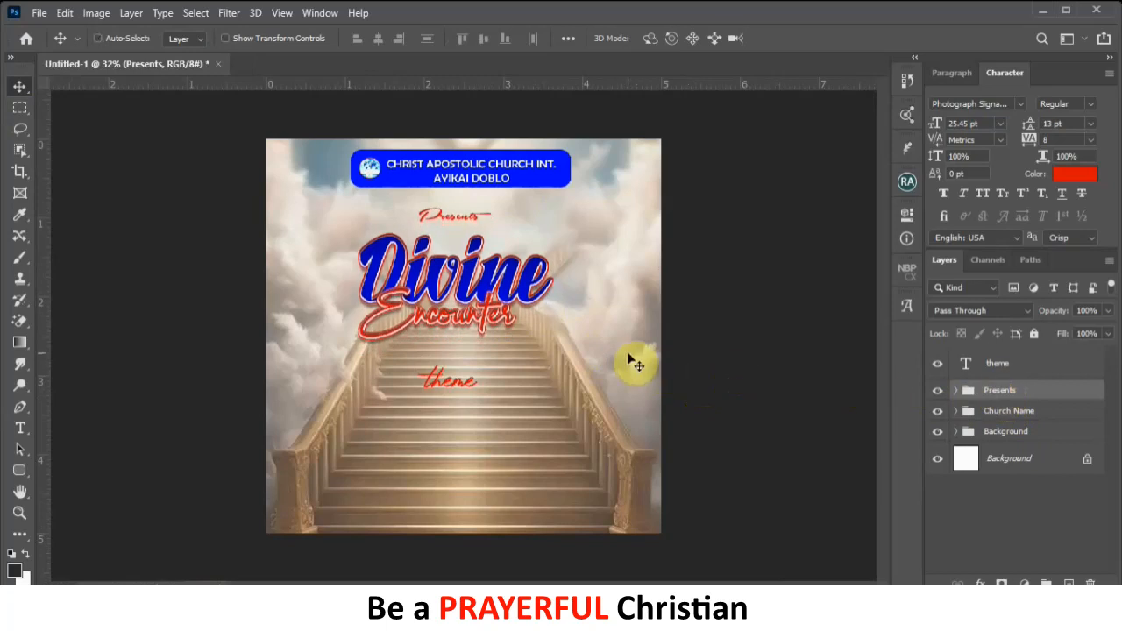
{"action": "key", "text": "ctrl+t"}
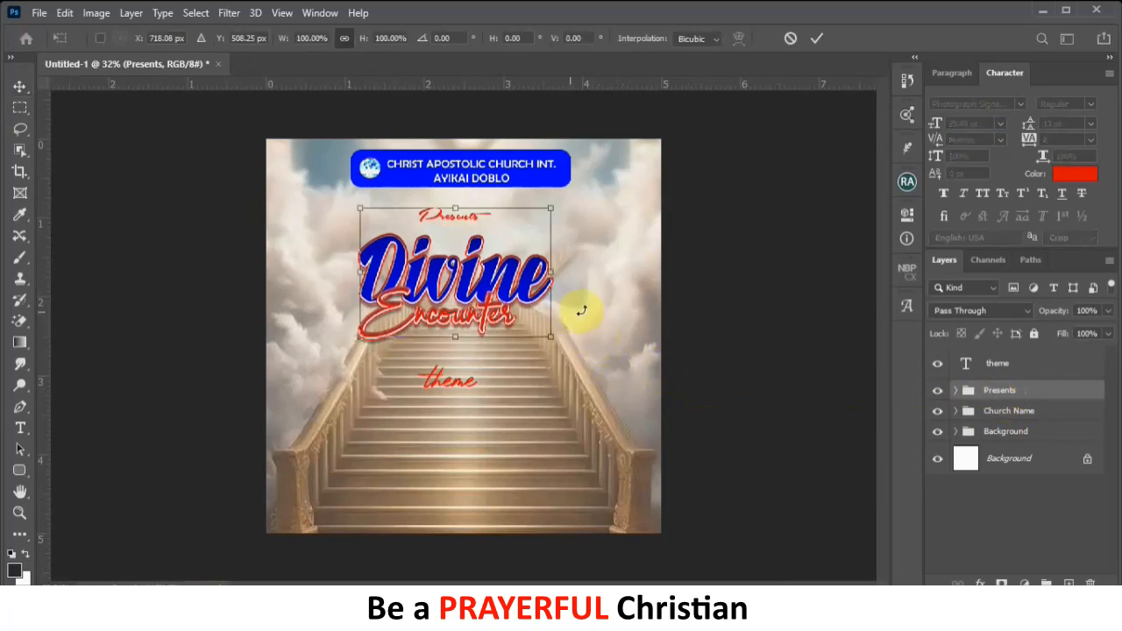
{"action": "left_click", "coordinate": [817, 38]}
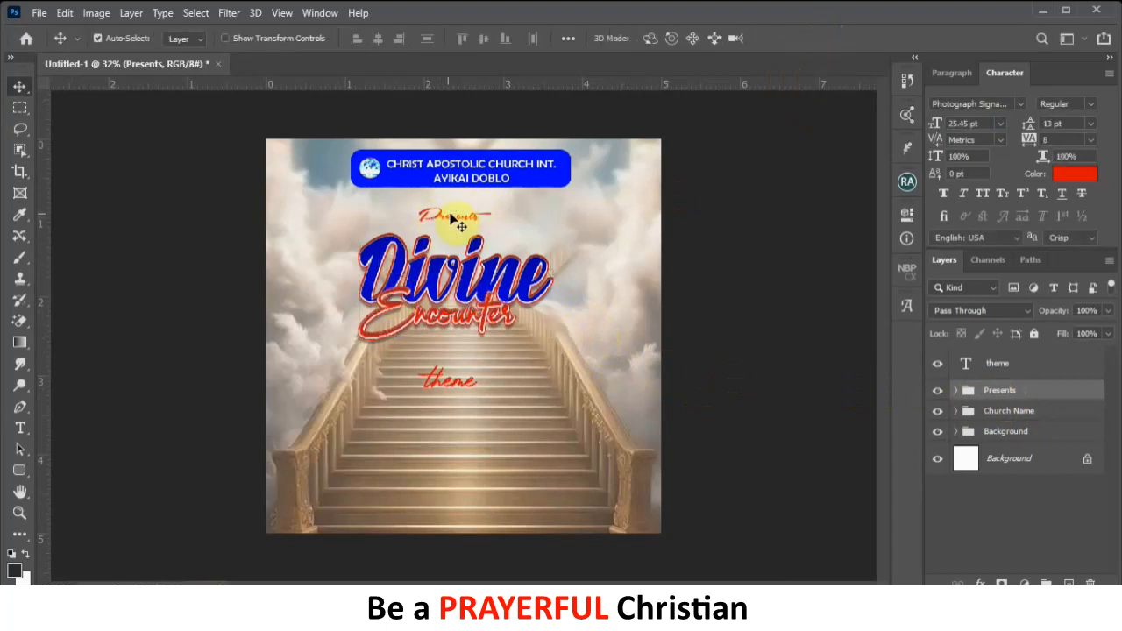
- Select the "Divine" text layer inside the title group
{"action": "left_click", "coordinate": [458, 309]}
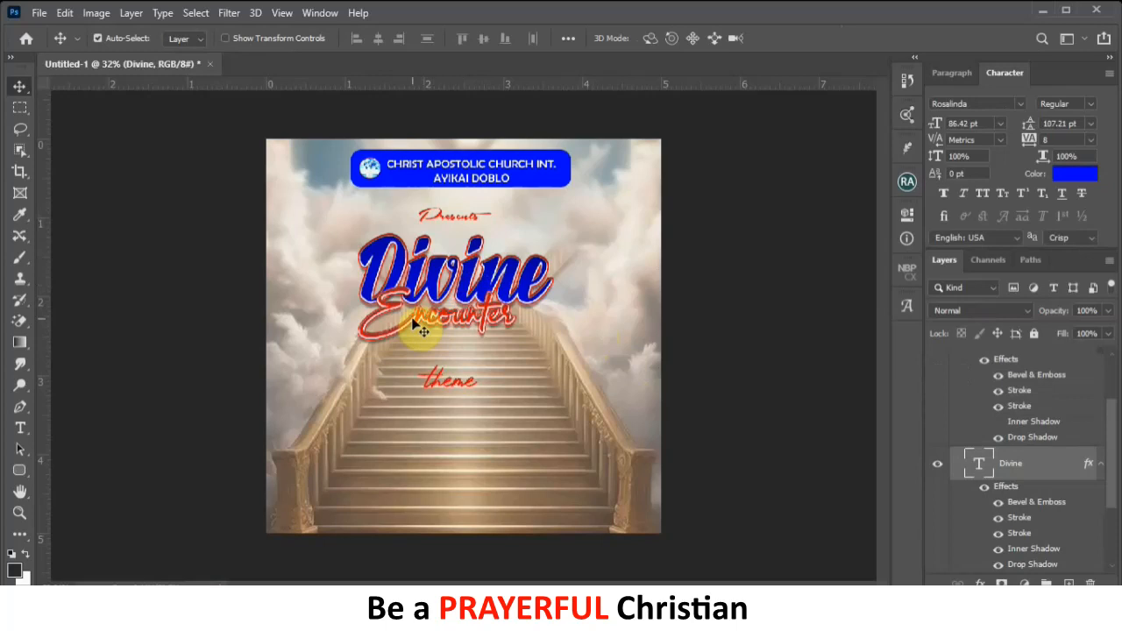
- Enlarge the "Divine Encounter" title to about 108%, tilt it about -3.4 degrees and reposition it slightly lower on the flyer
{"action": "key", "text": "ctrl+alt+a"}
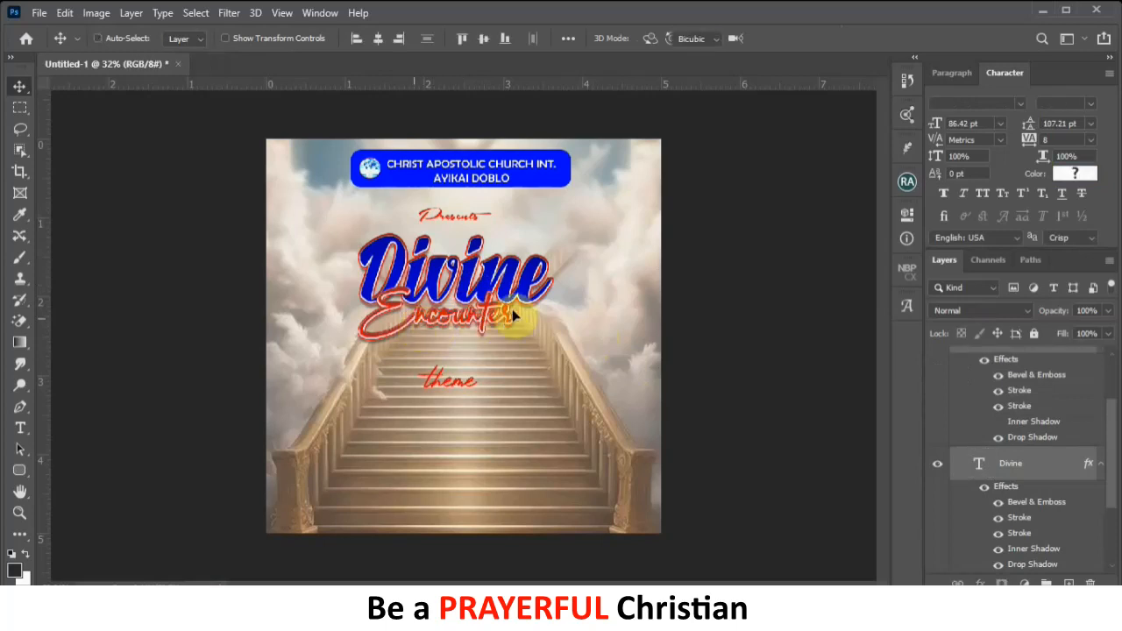
{"action": "key", "text": "ctrl+t"}
{"action": "left_click_drag", "start_coordinate": [550, 234], "coordinate": [583, 220]}
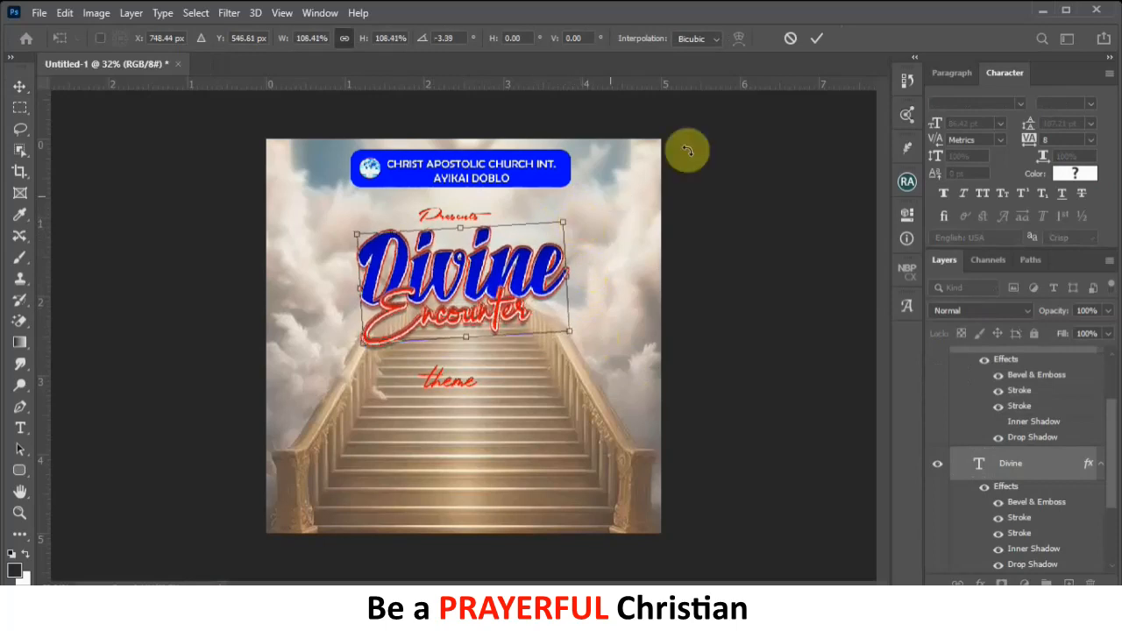
{"action": "left_click", "coordinate": [817, 40]}
{"action": "key", "text": "Return"}
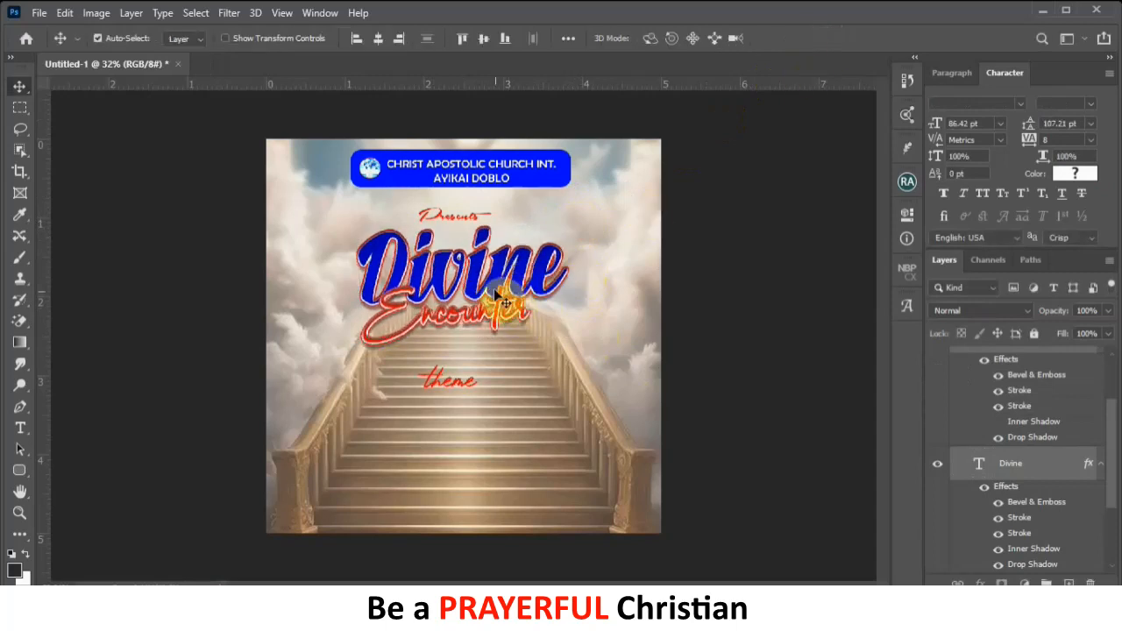
{"action": "left_click_drag", "start_coordinate": [497, 287], "coordinate": [487, 292]}
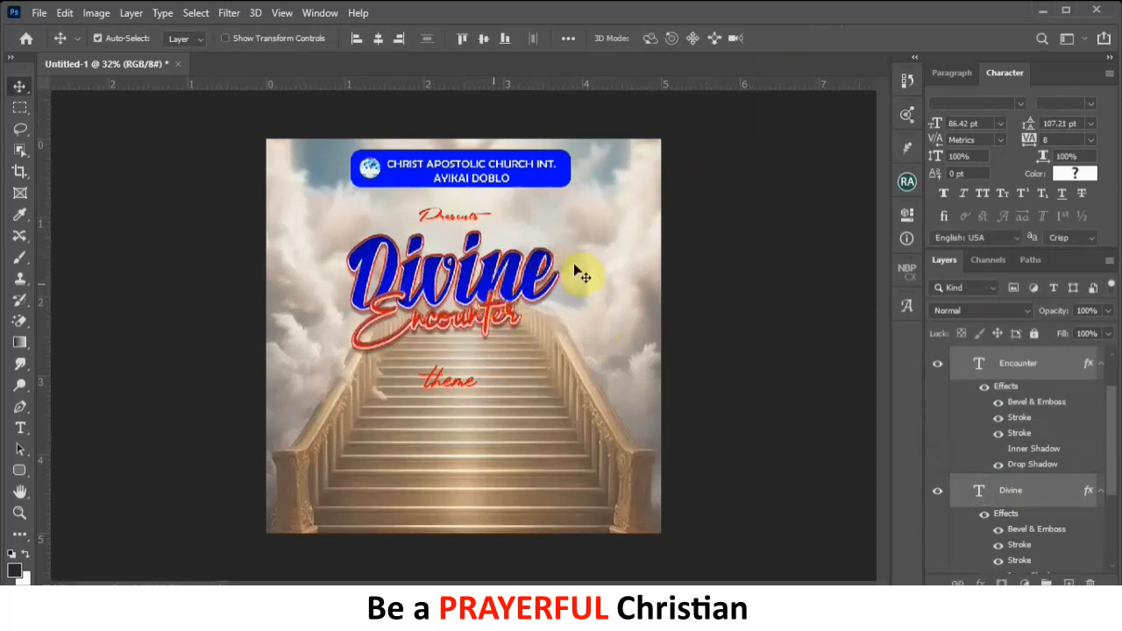
{"action": "left_click", "coordinate": [719, 263], "text": "ctrl"}
{"action": "scroll", "coordinate": [443, 410], "scroll_direction": "up", "scroll_amount": 2}
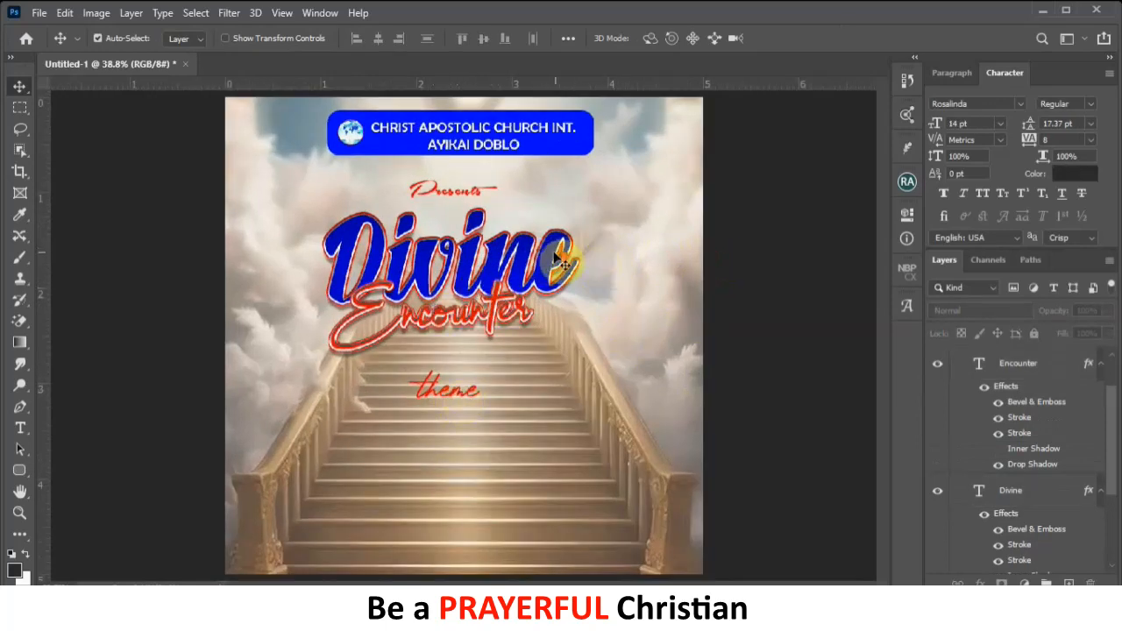
{"action": "scroll", "coordinate": [565, 253], "scroll_direction": "up", "scroll_amount": 2}
{"action": "scroll", "coordinate": [579, 248], "scroll_direction": "up", "scroll_amount": 2}
{"action": "scroll", "coordinate": [591, 241], "scroll_direction": "down", "scroll_amount": 3}
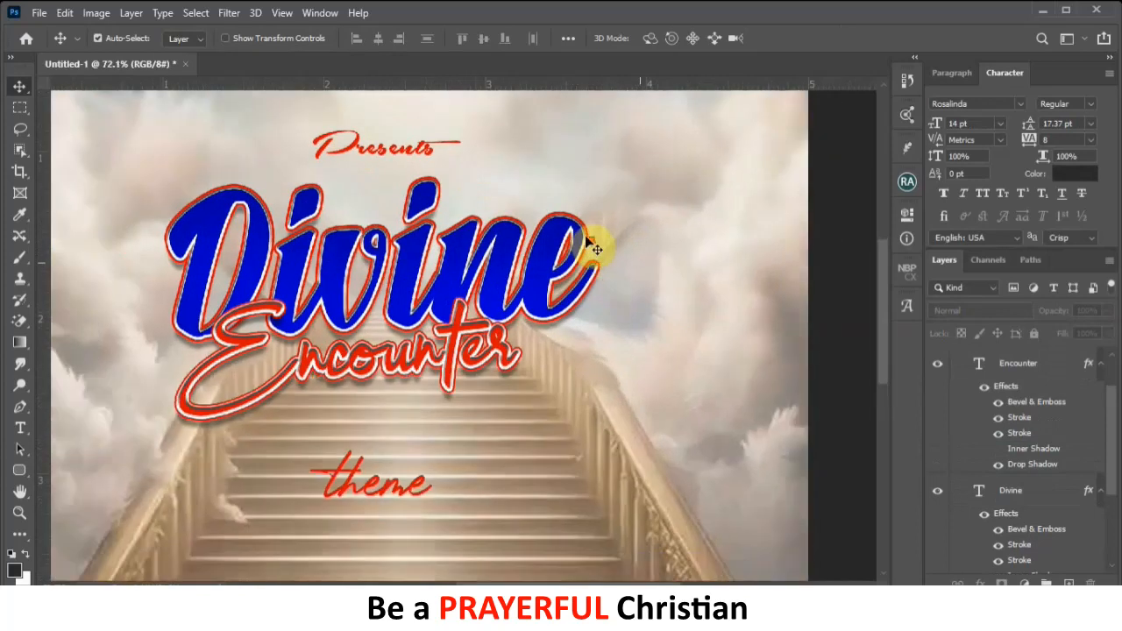
{"action": "scroll", "coordinate": [476, 395], "scroll_direction": "down", "scroll_amount": 3}
{"action": "scroll", "coordinate": [485, 399], "scroll_direction": "up", "scroll_amount": 2}
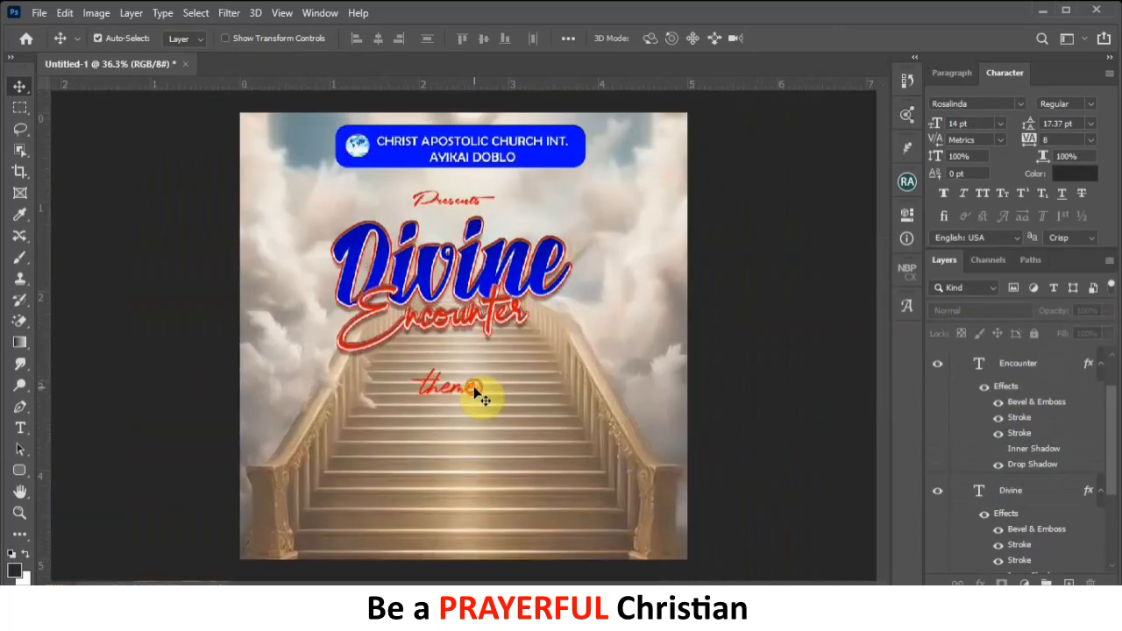
- Start a new text line below "theme" on the stairs, set in Raleway Bold
{"action": "left_click", "coordinate": [475, 395]}
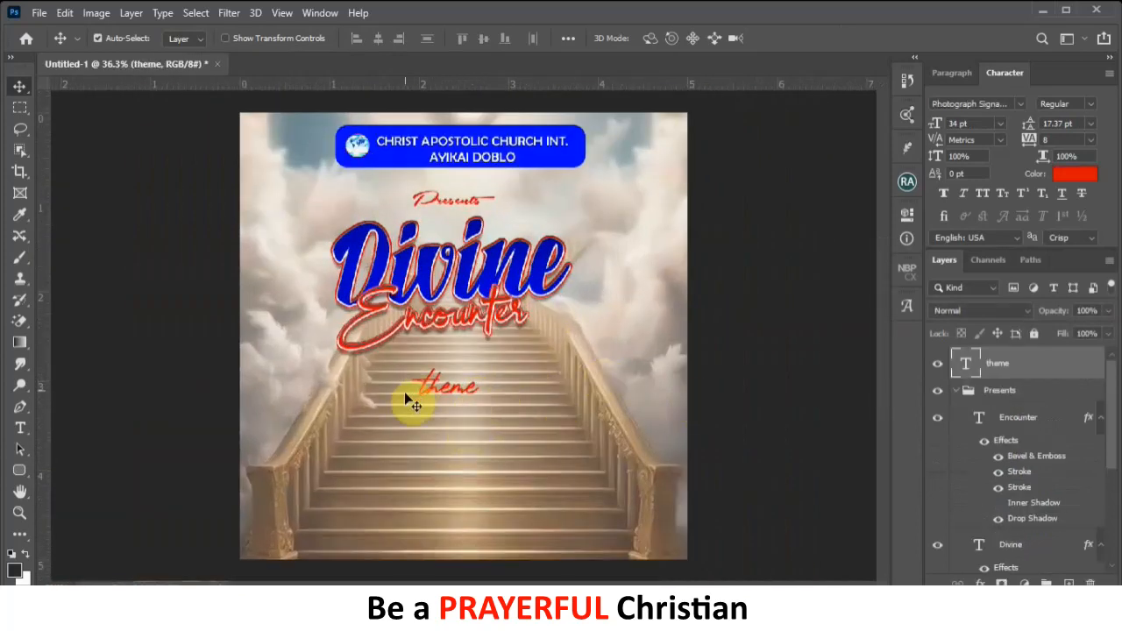
{"action": "left_click", "coordinate": [21, 428]}
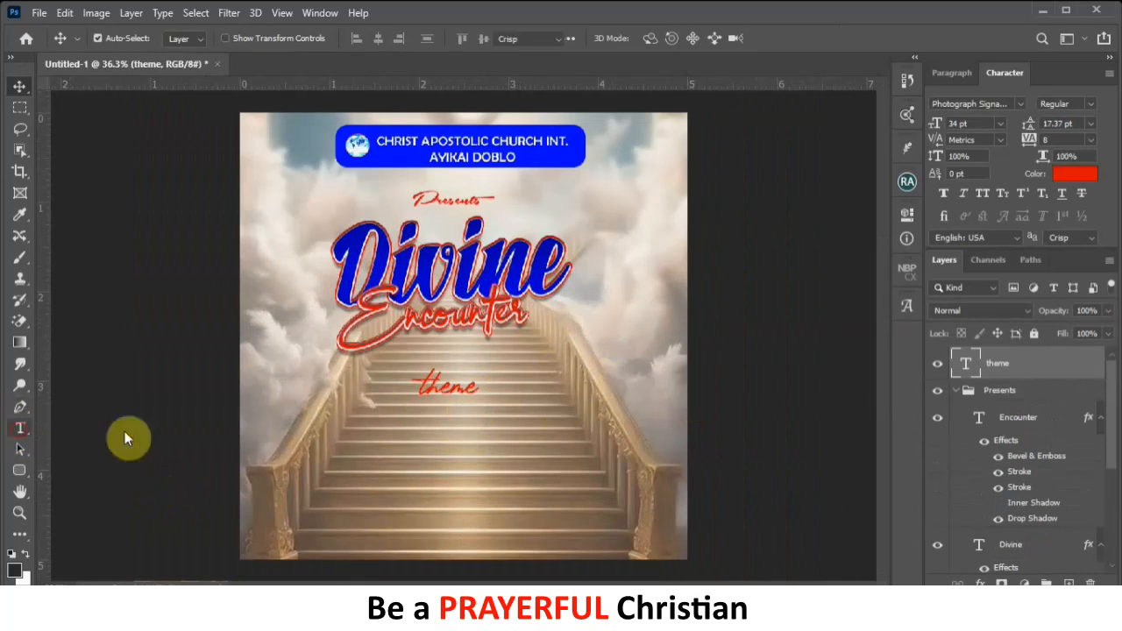
{"action": "left_click", "coordinate": [390, 437]}
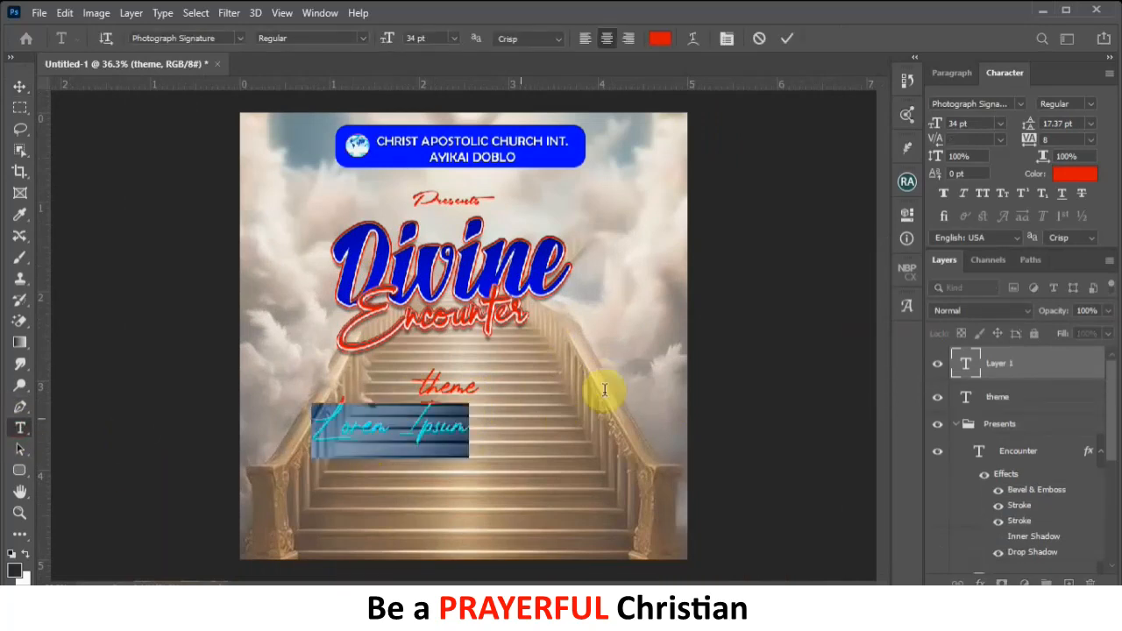
{"action": "left_click", "coordinate": [1021, 103]}
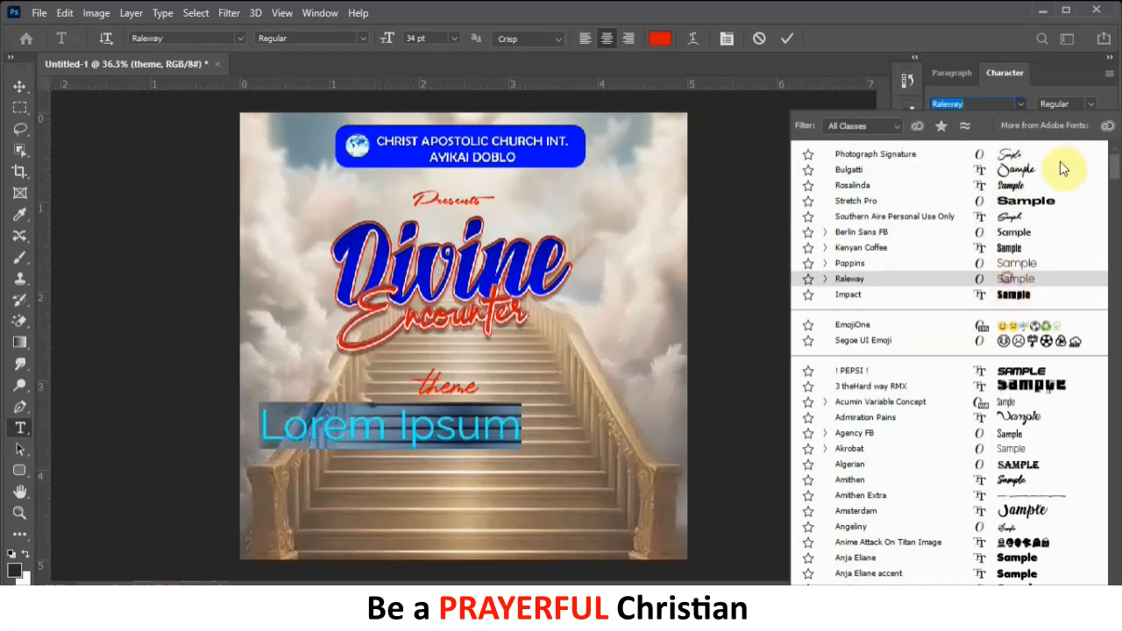
{"action": "left_click", "coordinate": [1008, 279]}
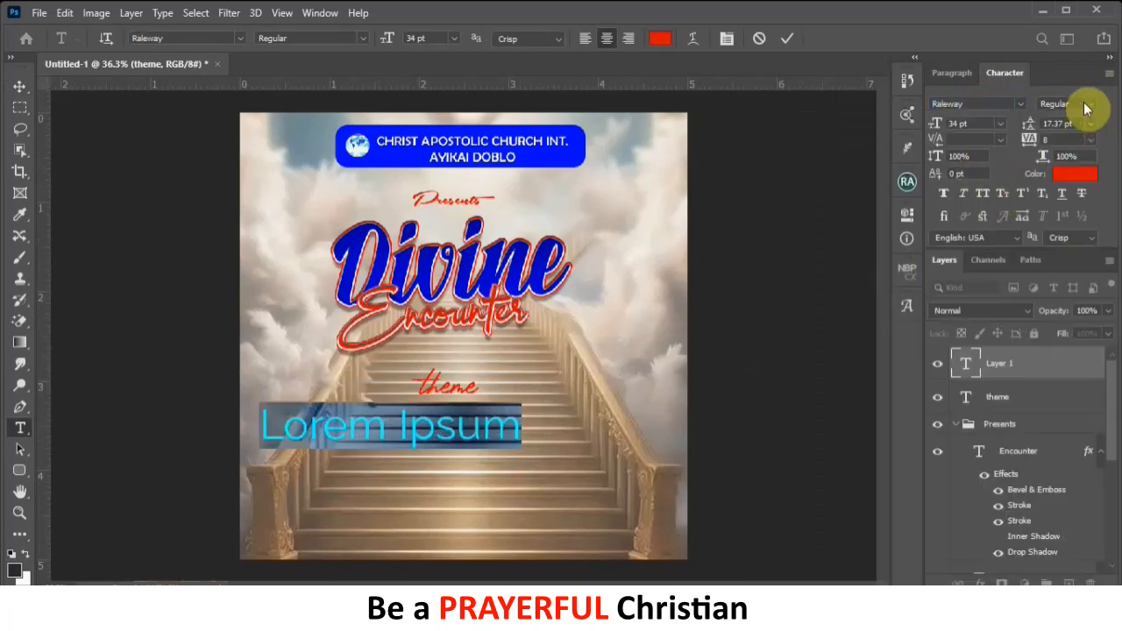
{"action": "left_click", "coordinate": [1096, 108]}
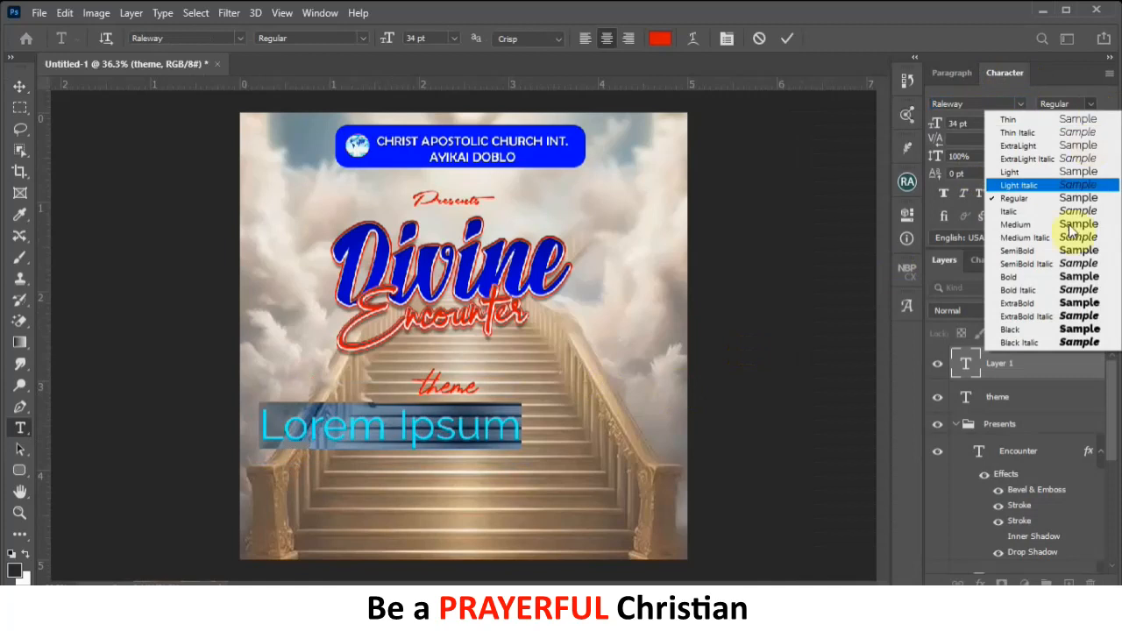
{"action": "left_click", "coordinate": [1050, 278]}
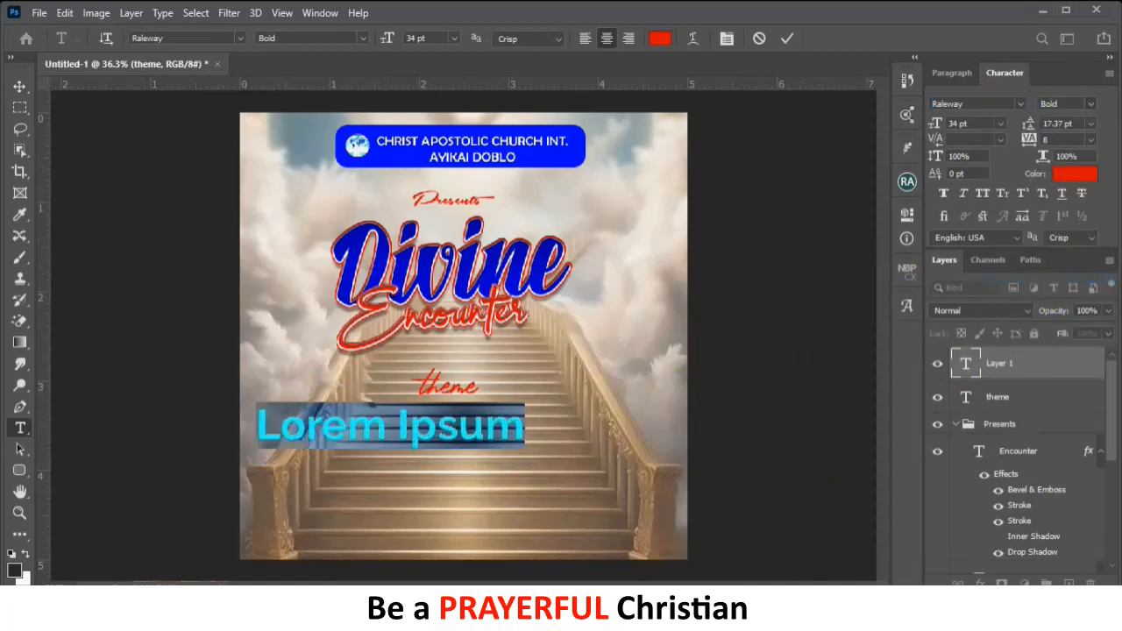
- Copy "POSSESSING THE LAND" from the Notepad text file and paste it over the placeholder text in Photoshop
{"action": "key", "text": "alt+Tab"}
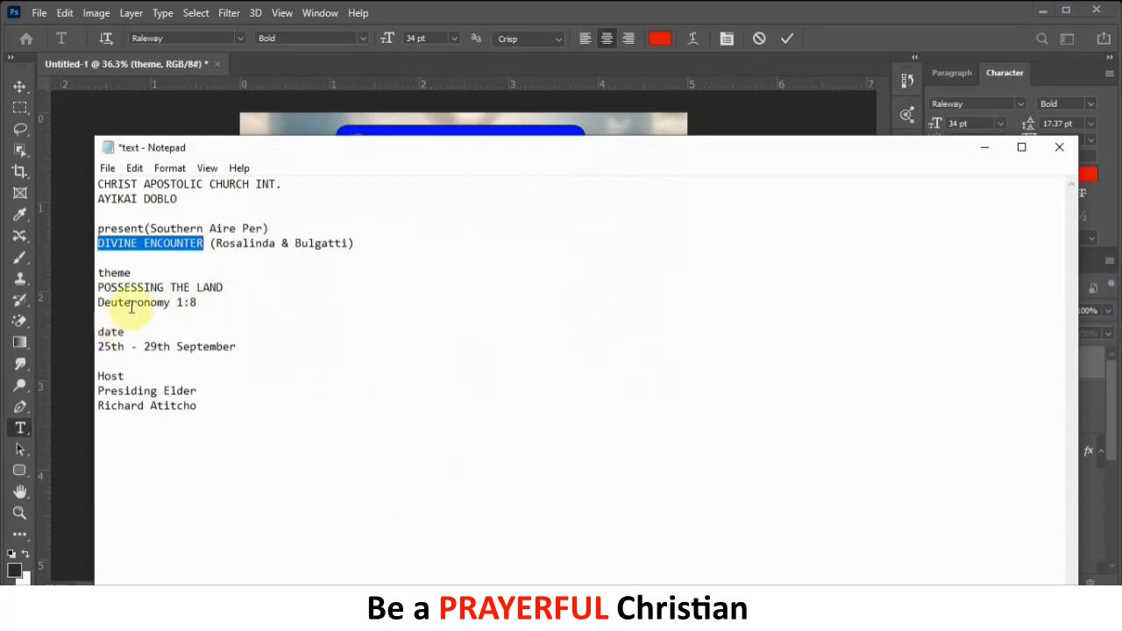
{"action": "left_click_drag", "start_coordinate": [231, 288], "coordinate": [87, 294]}
{"action": "key", "text": "ctrl+c"}
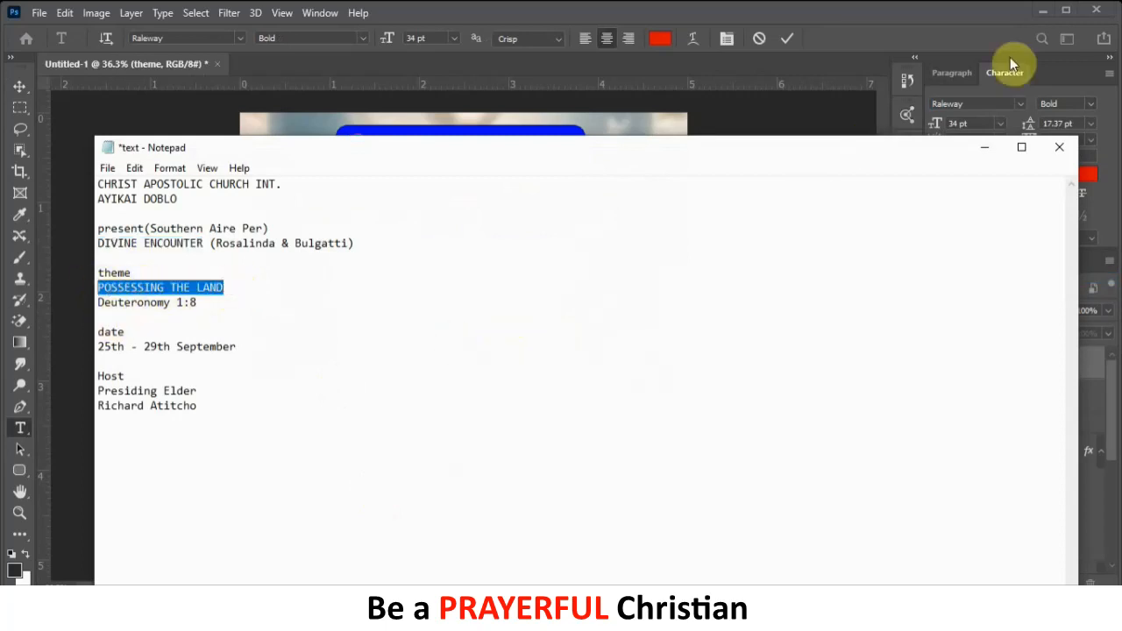
{"action": "left_click", "coordinate": [1044, 13]}
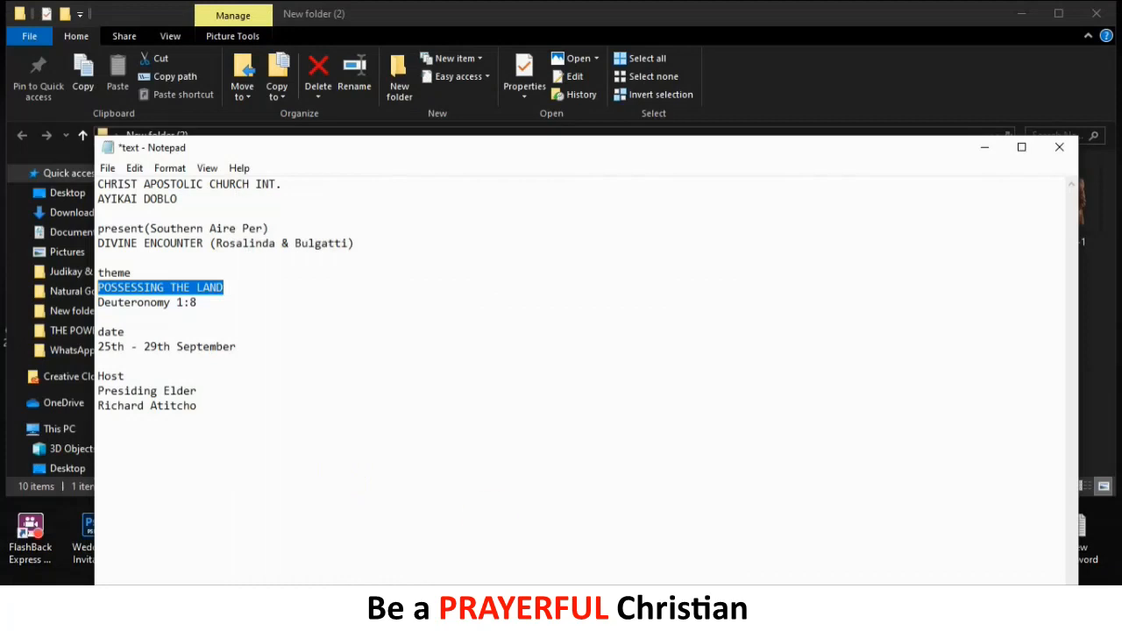
{"action": "left_click", "coordinate": [747, 614]}
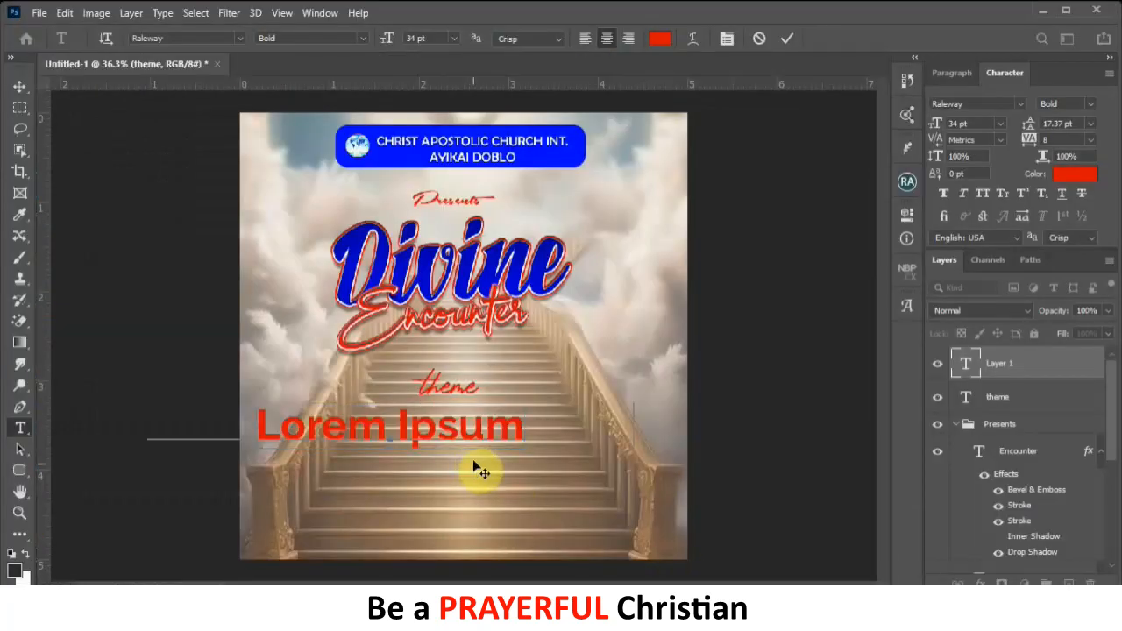
{"action": "key", "text": "ctrl+v"}
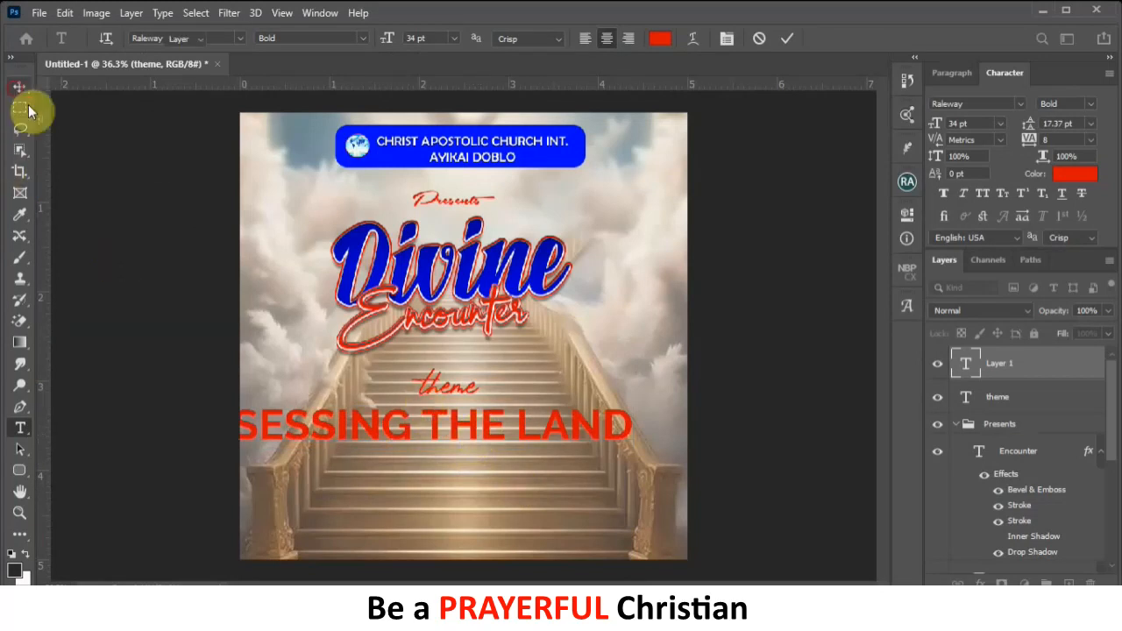
- Move "POSSESSING THE LAND" toward the flyer's centre and break it into two lines after "POSSESSING"
{"action": "left_click", "coordinate": [20, 86]}
{"action": "left_click_drag", "start_coordinate": [375, 441], "coordinate": [454, 429]}
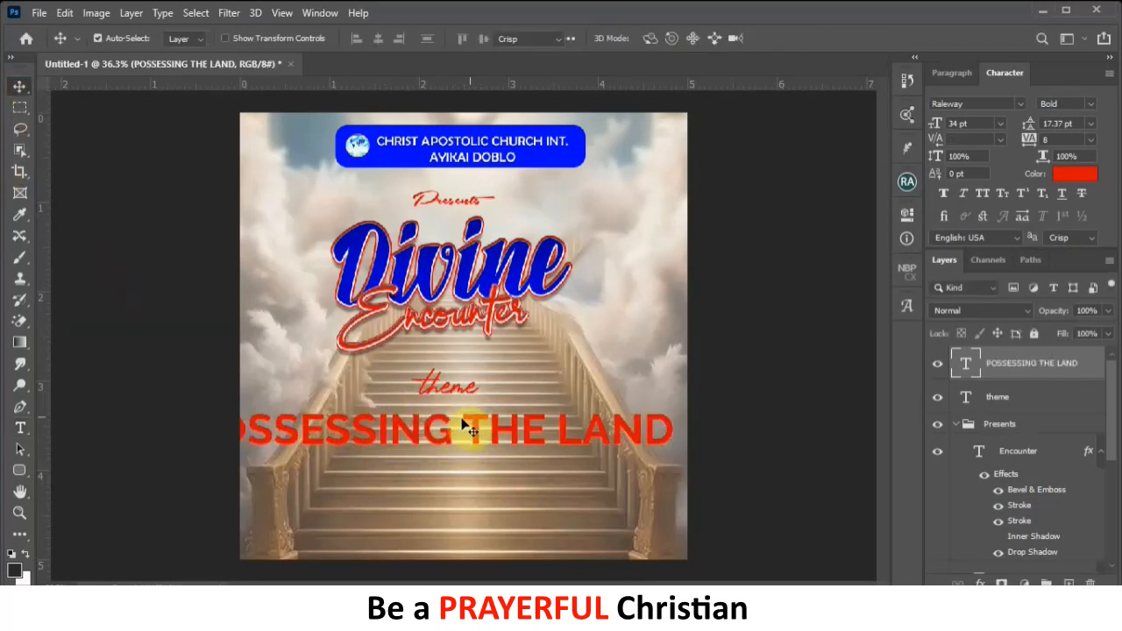
{"action": "double_click", "coordinate": [463, 427]}
{"action": "left_click", "coordinate": [459, 428]}
{"action": "key", "text": "Return"}
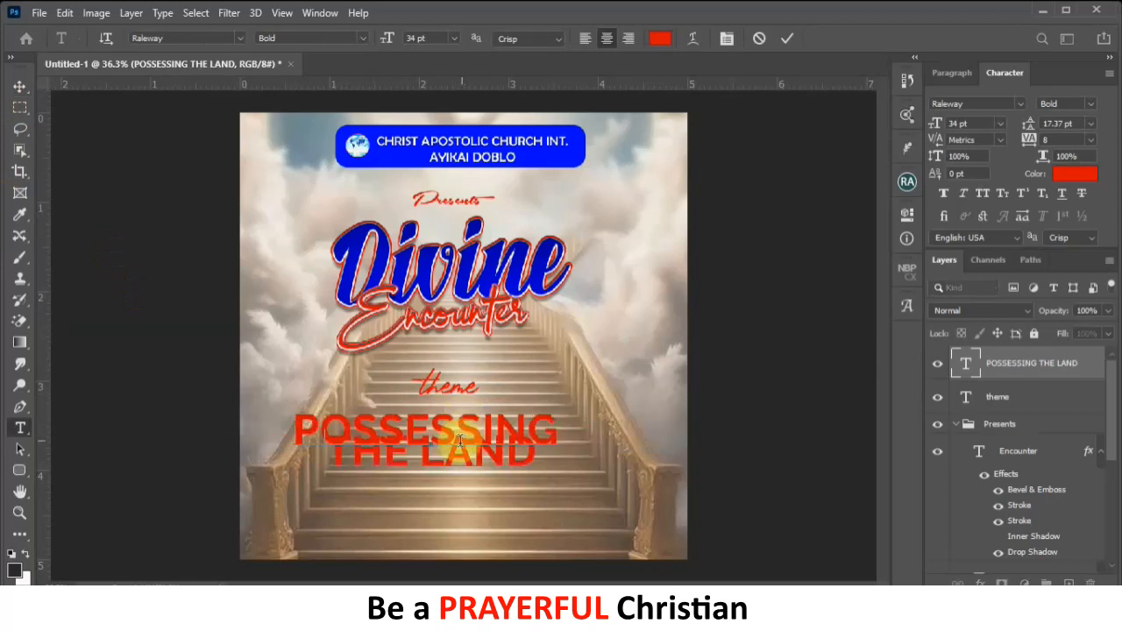
{"action": "left_click", "coordinate": [788, 41]}
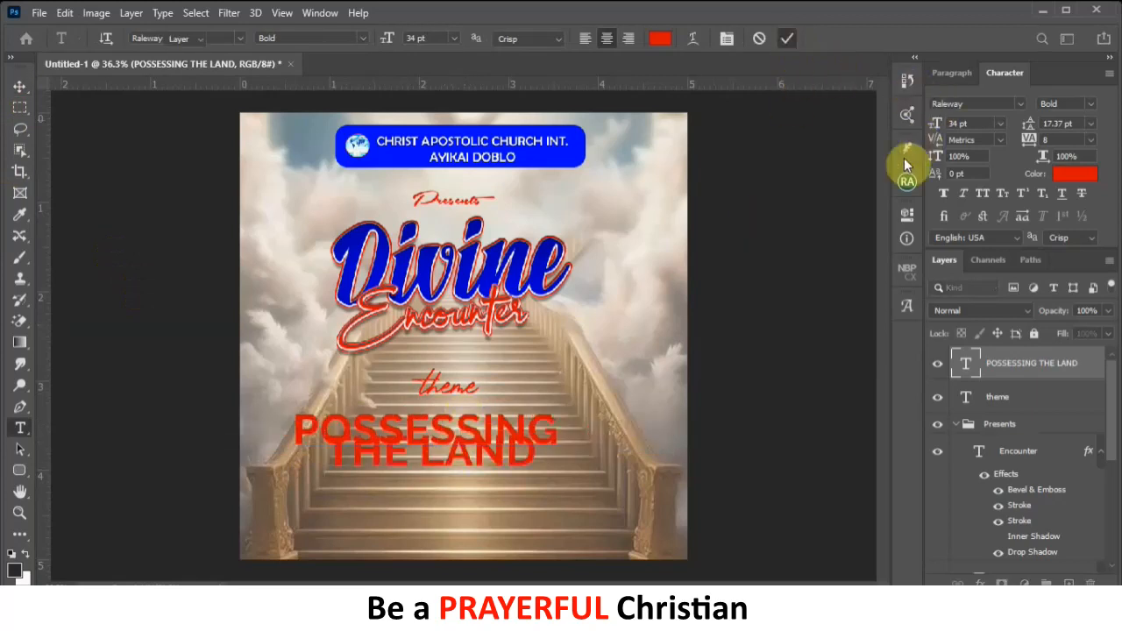
- Set the "POSSESSING THE LAND" text size to 22 pt and move it up beneath "theme"
{"action": "key", "text": "v"}
{"action": "left_click_drag", "start_coordinate": [936, 127], "coordinate": [922, 123]}
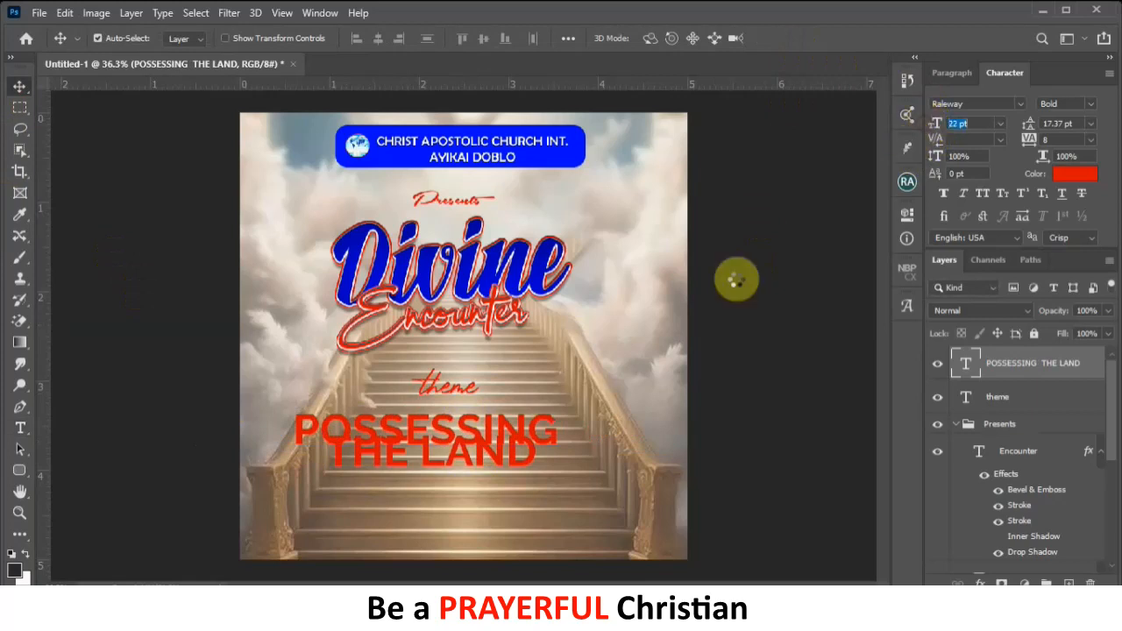
{"action": "left_click_drag", "start_coordinate": [477, 425], "coordinate": [491, 409]}
- Change the "POSSESSING THE LAND" text colour to bright blue #1200ff
{"action": "left_click", "coordinate": [1072, 178]}
{"action": "left_click", "coordinate": [914, 380]}
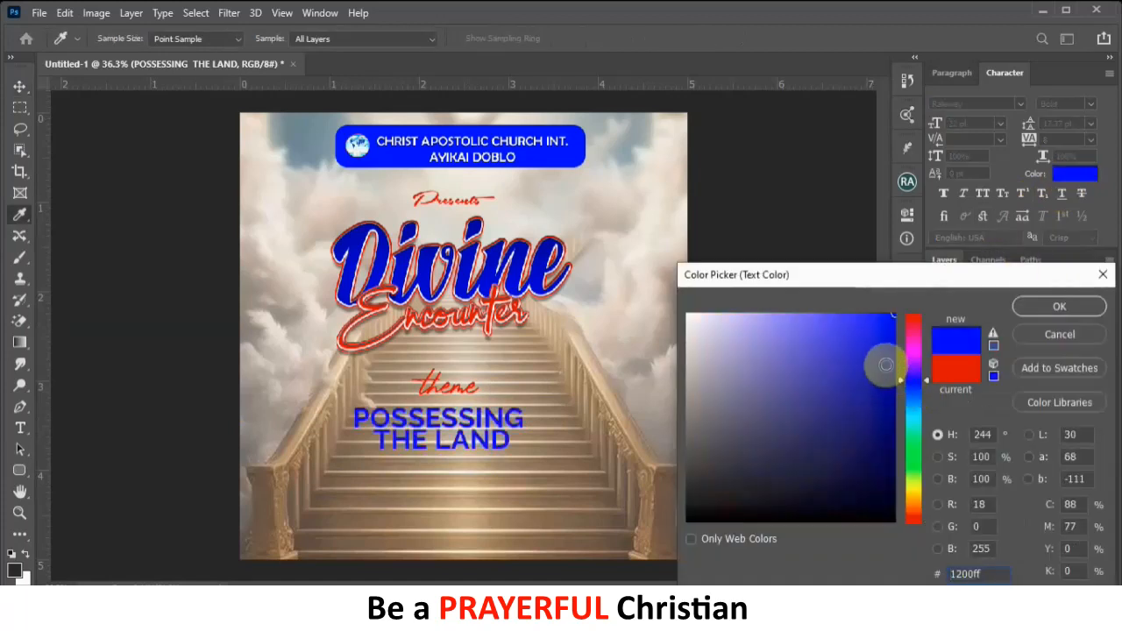
{"action": "left_click", "coordinate": [1022, 305]}
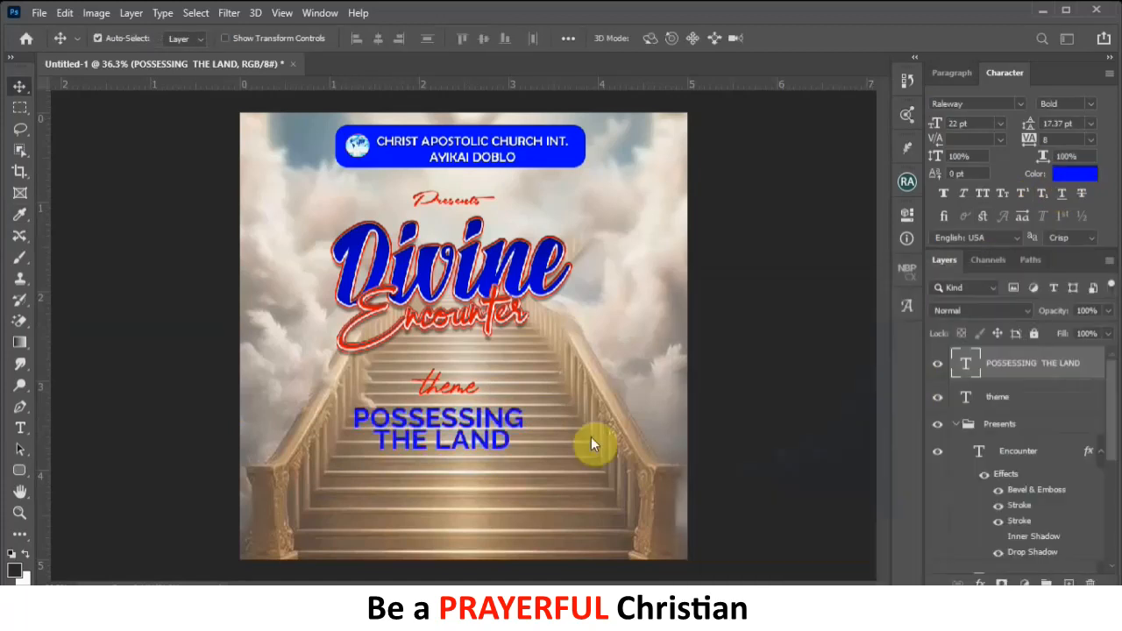
- Scale the word "theme" down to about 27 pt so it sits just above "POSSESSING THE LAND"
{"action": "left_click", "coordinate": [456, 393]}
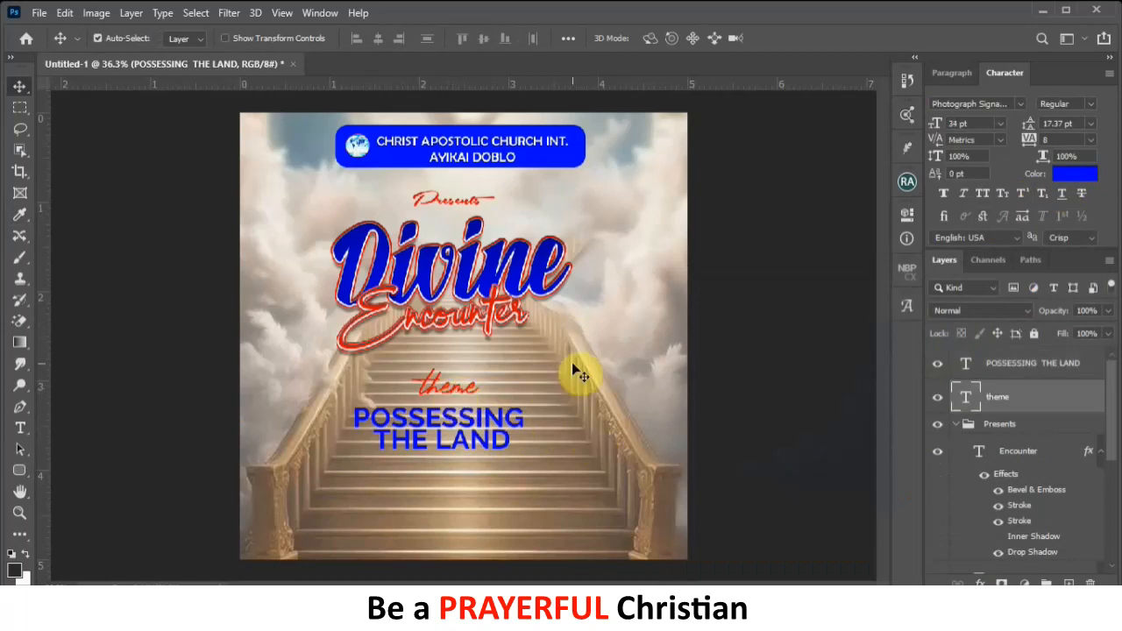
{"action": "scroll", "coordinate": [478, 405], "scroll_direction": "up", "scroll_amount": 1}
{"action": "scroll", "coordinate": [477, 405], "scroll_direction": "up", "scroll_amount": 2}
{"action": "key", "text": "ctrl+t"}
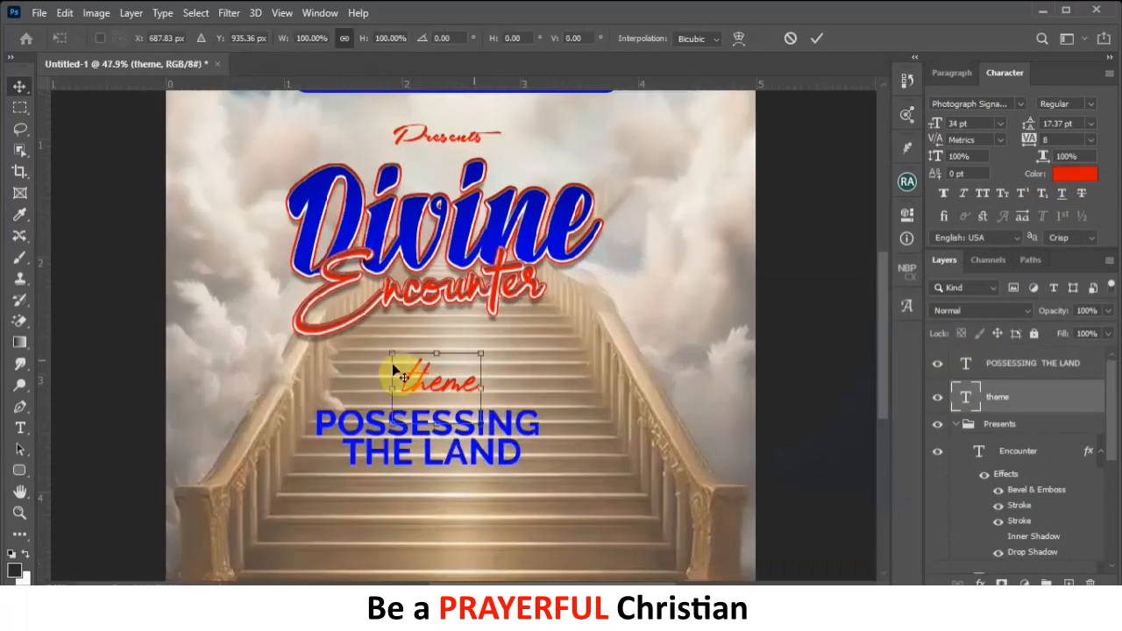
{"action": "left_click_drag", "start_coordinate": [389, 352], "coordinate": [409, 368]}
{"action": "left_click", "coordinate": [817, 38]}
- Move "POSSESSING THE LAND" up slightly so it sits close beneath the word "theme"
{"action": "left_click_drag", "start_coordinate": [465, 463], "coordinate": [468, 422]}
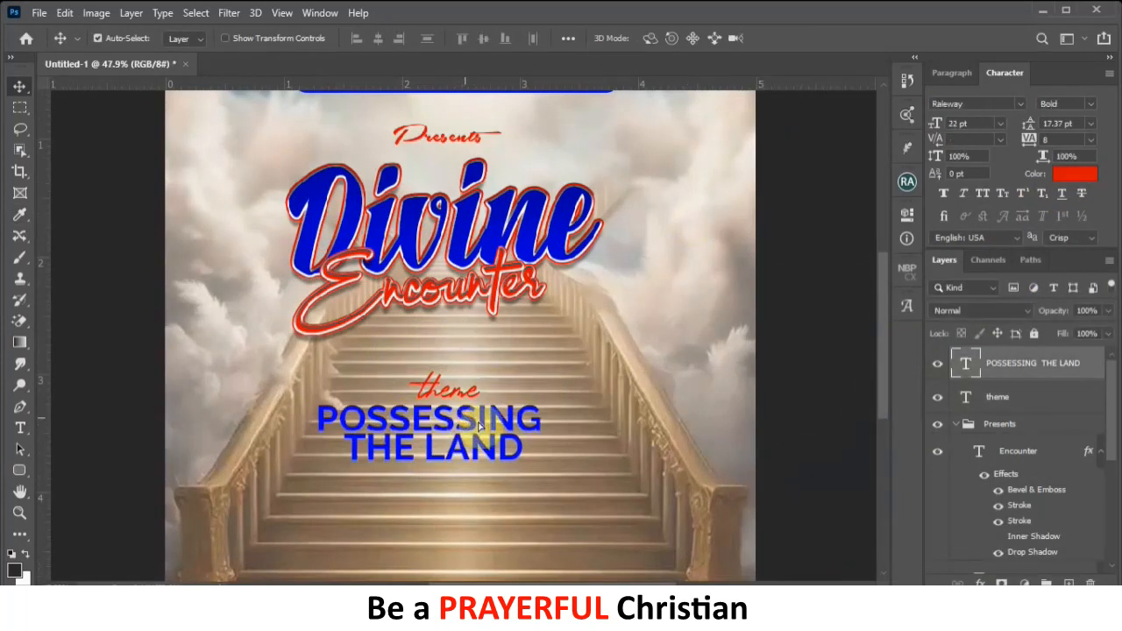
{"action": "key", "text": "ctrl+minus"}
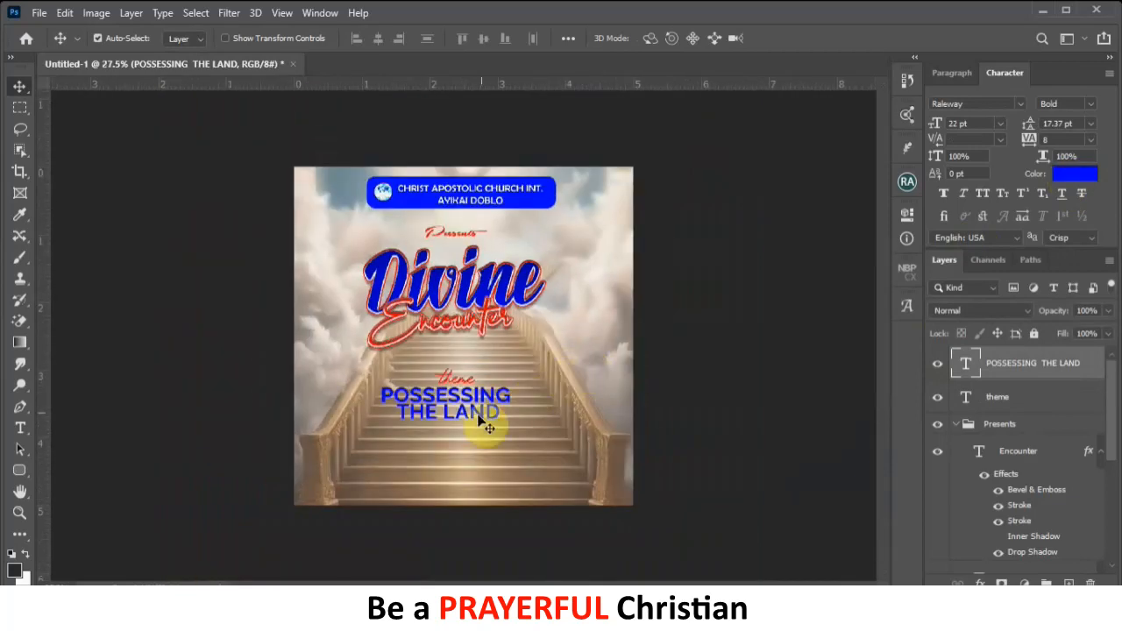
{"action": "scroll", "coordinate": [454, 424], "scroll_direction": "up", "scroll_amount": 1}
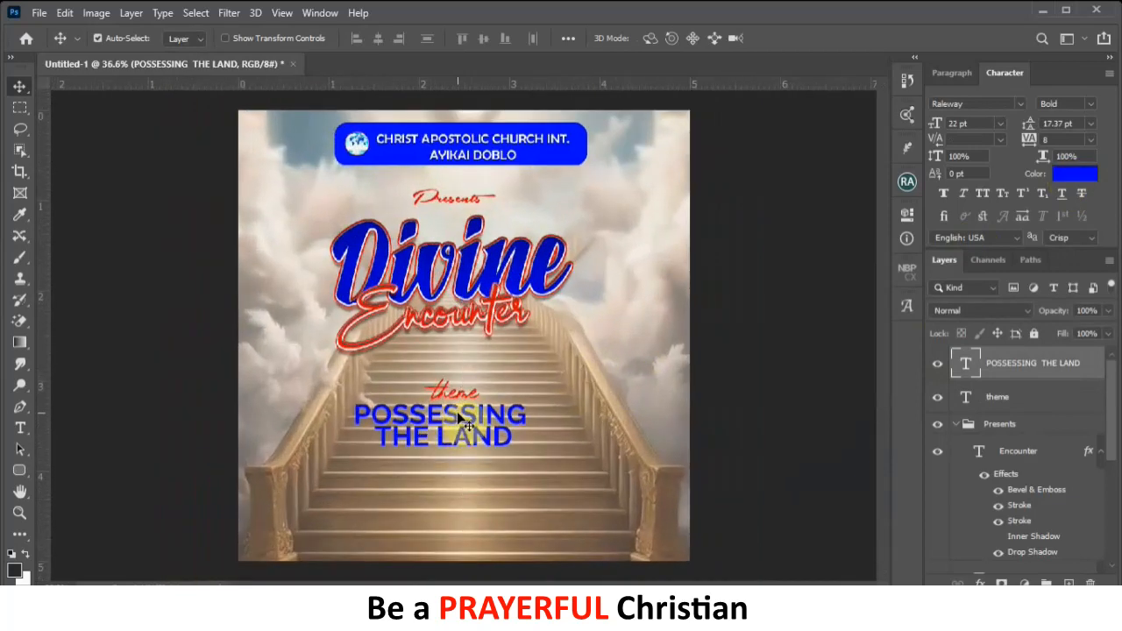
{"action": "key", "text": "shift+Up"}
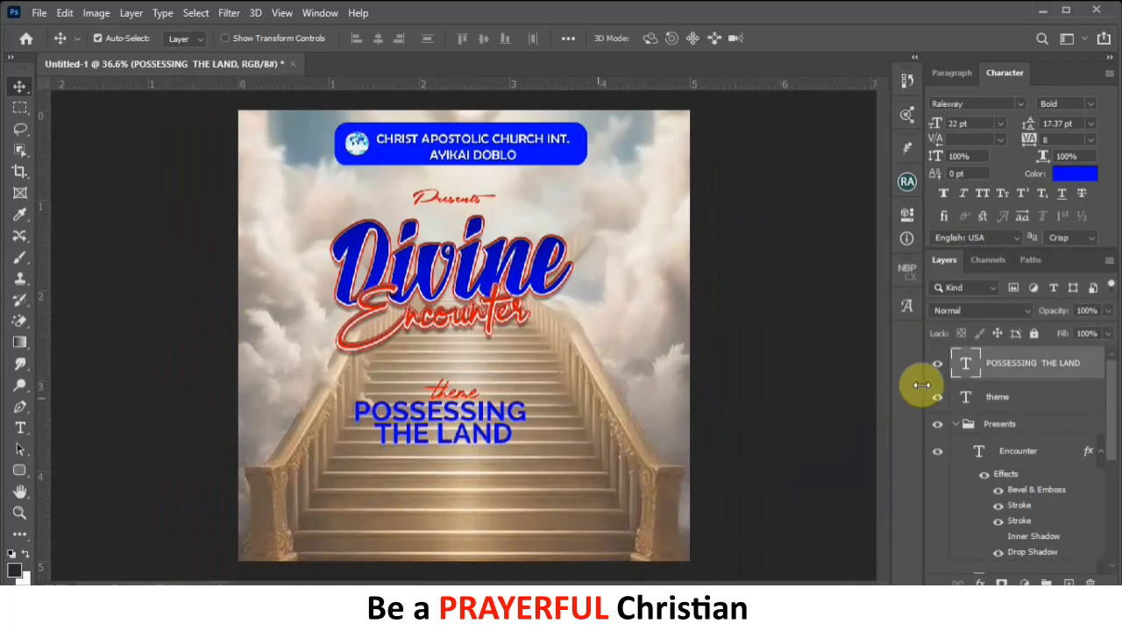
- Group the "theme" and "POSSESSING THE LAND" text layers, name the group "Theme", and collapse the Presents group
{"action": "left_click", "coordinate": [462, 405]}
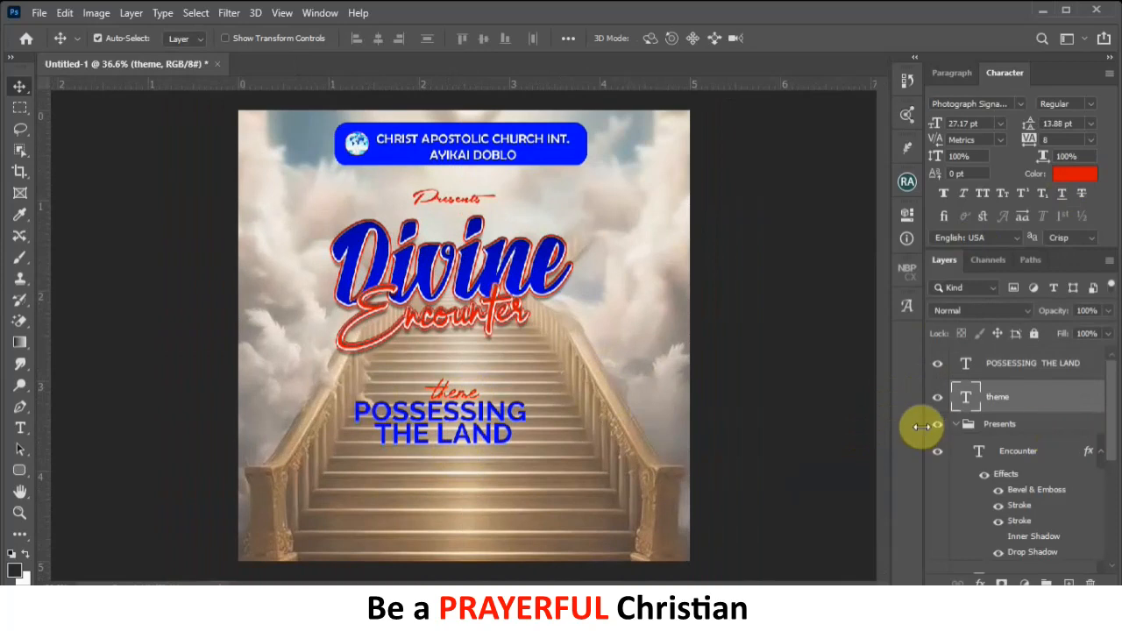
{"action": "left_click", "coordinate": [1014, 372], "text": "ctrl"}
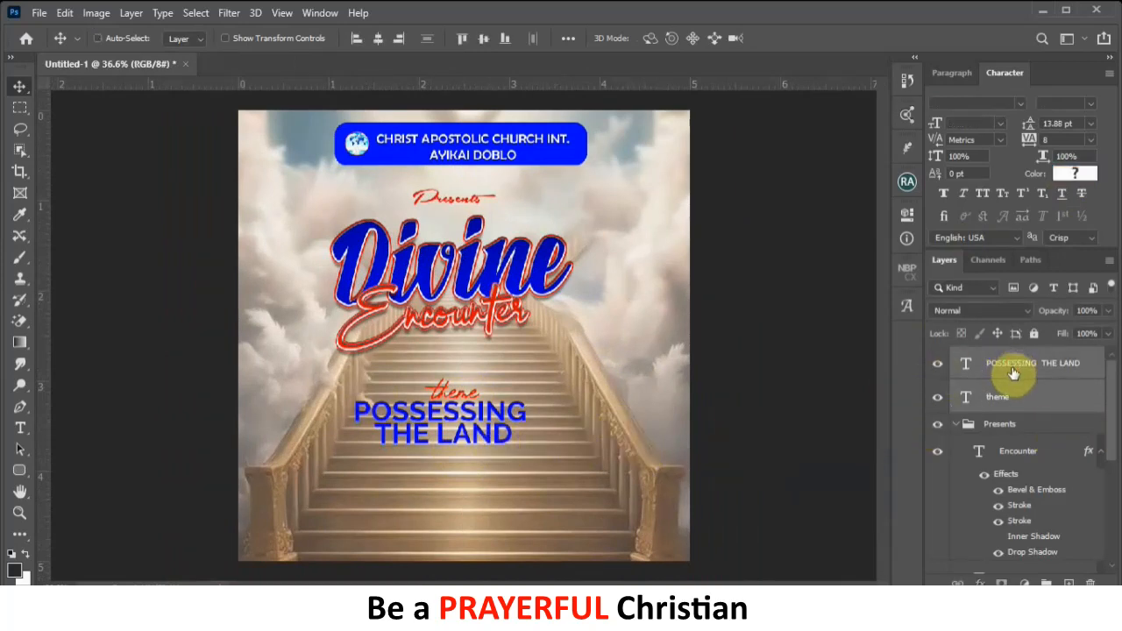
{"action": "key", "text": "ctrl+g"}
{"action": "left_click", "coordinate": [1000, 361]}
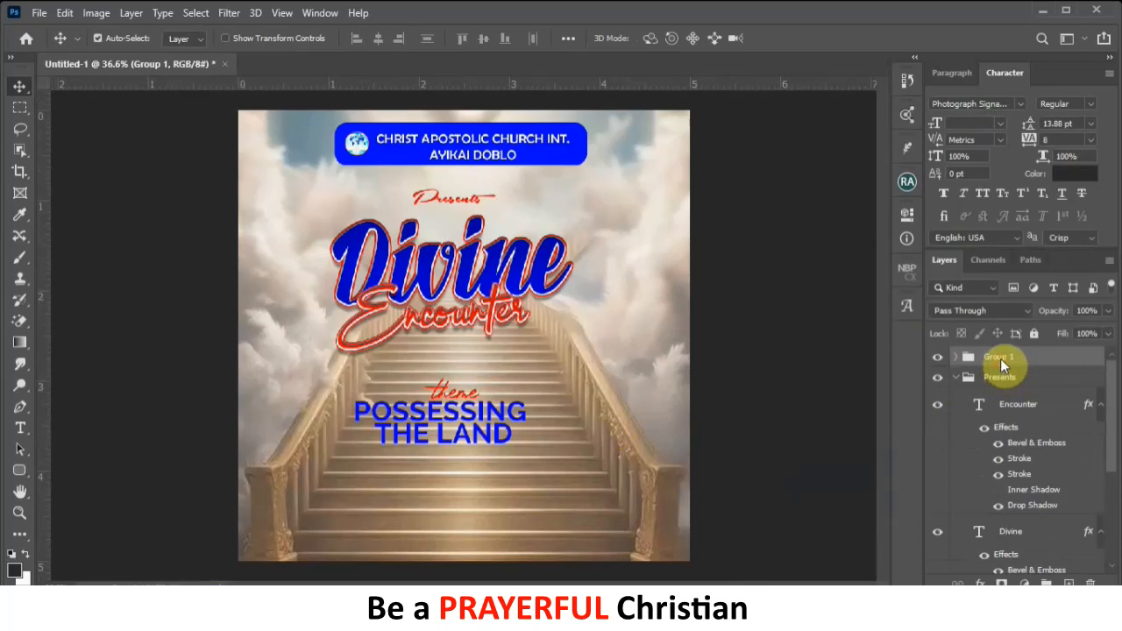
{"action": "double_click", "coordinate": [1000, 357]}
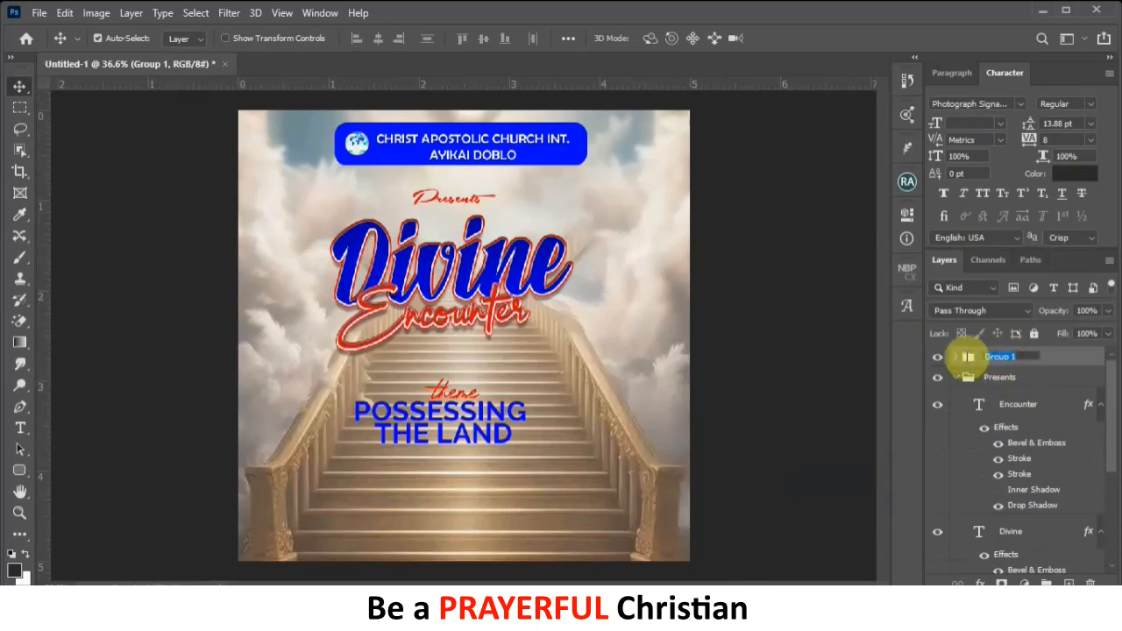
{"action": "type", "text": "Theme"}
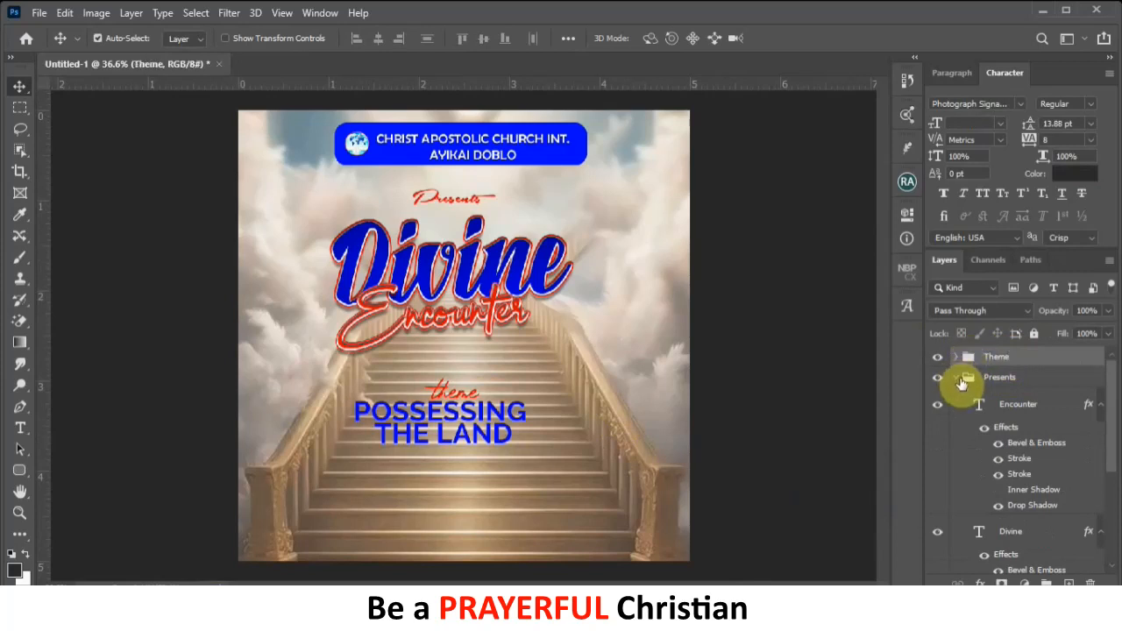
{"action": "left_click", "coordinate": [956, 378]}
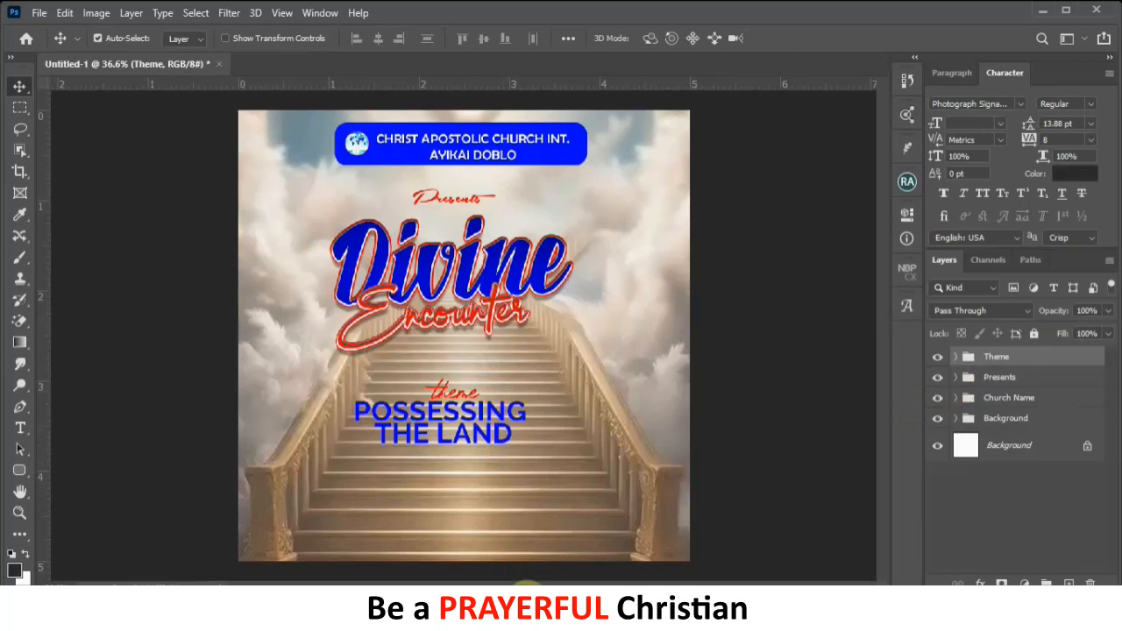
- Place the blue curtain image from New folder (2) on the flyer, scaled to about 29% and shifted right of centre
{"action": "key", "text": "alt+Tab"}
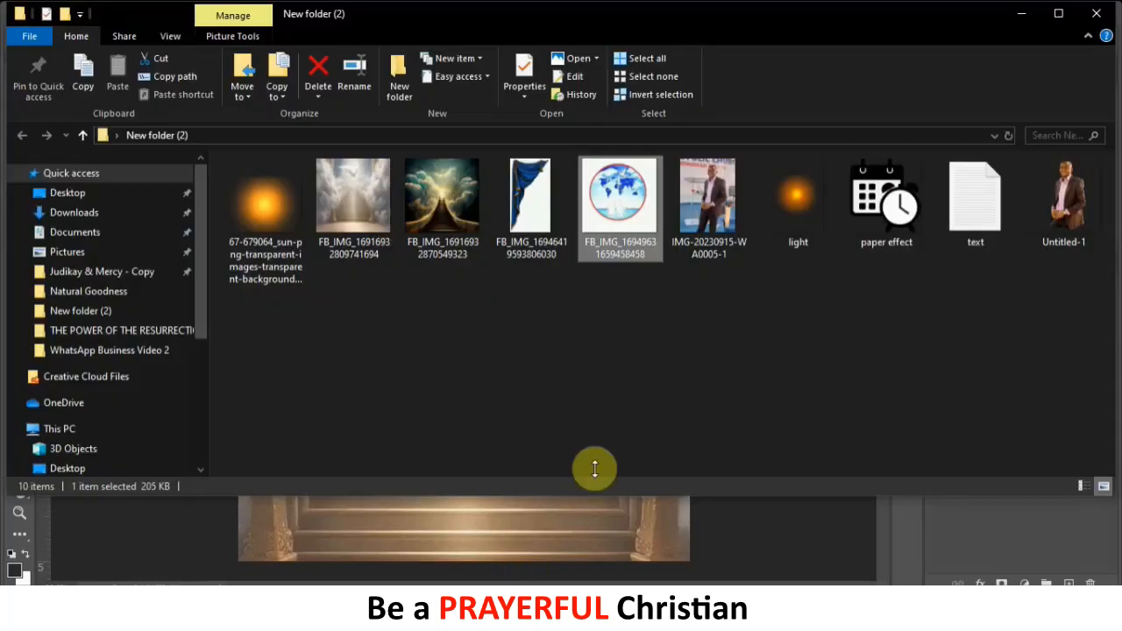
{"action": "left_click", "coordinate": [666, 333]}
{"action": "left_click_drag", "start_coordinate": [513, 201], "coordinate": [641, 365]}
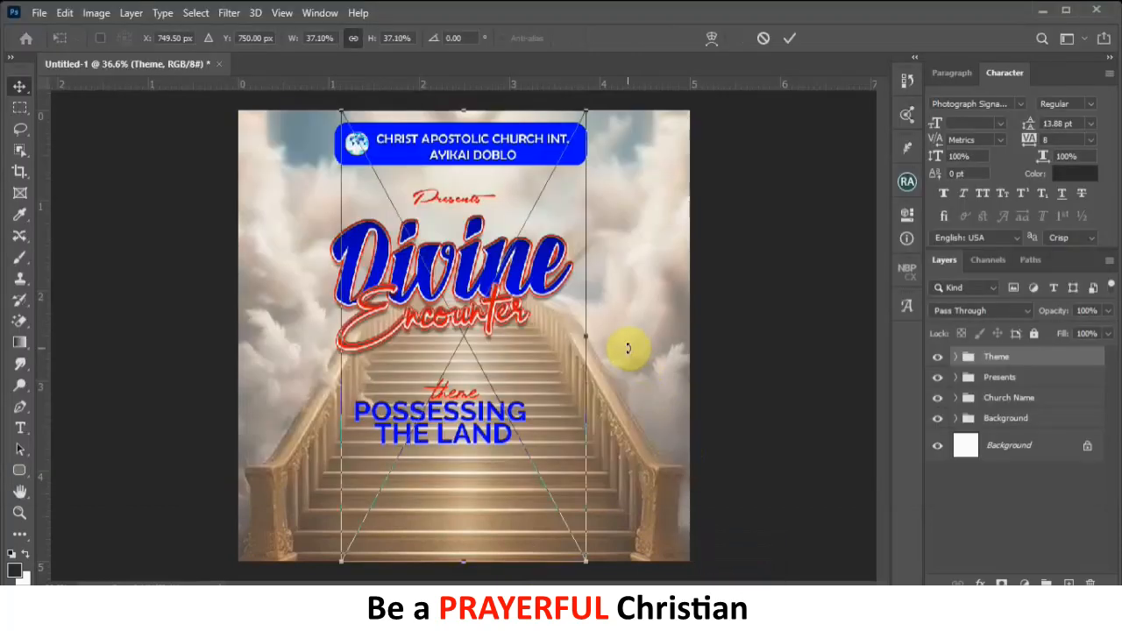
{"action": "left_click_drag", "start_coordinate": [575, 132], "coordinate": [534, 213]}
{"action": "left_click_drag", "start_coordinate": [509, 319], "coordinate": [612, 285]}
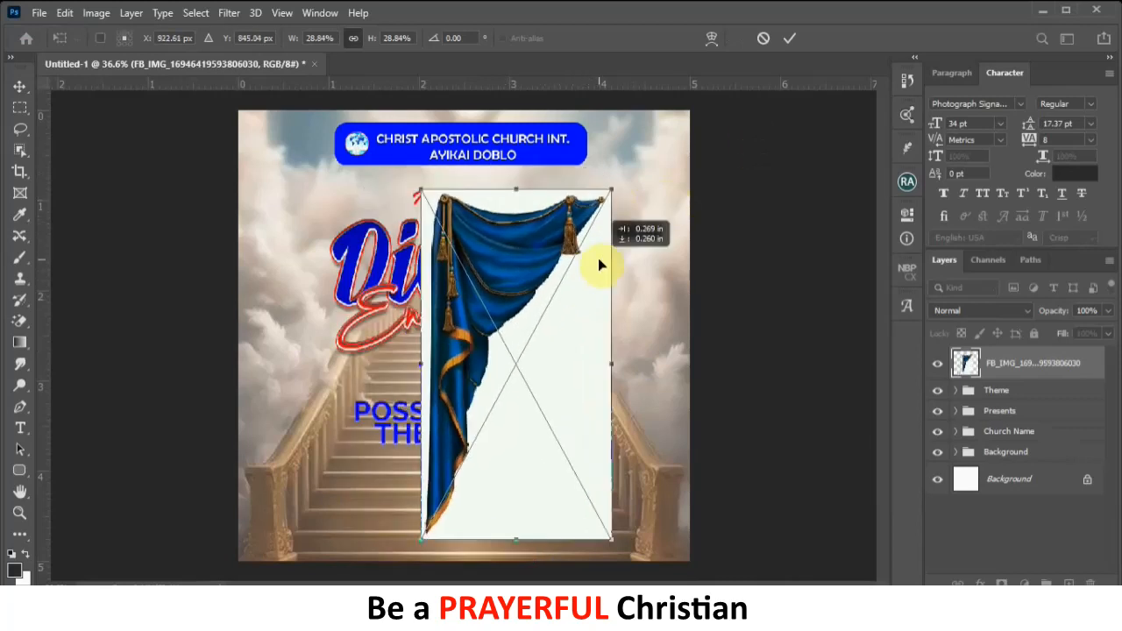
{"action": "left_click", "coordinate": [790, 40]}
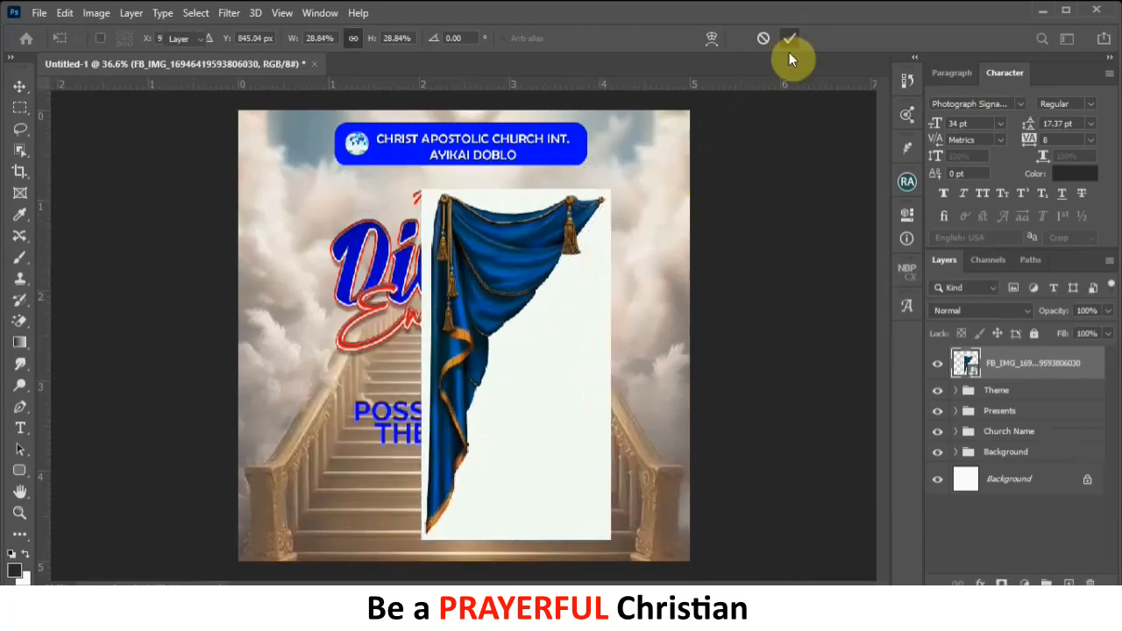
- Rasterize the curtain layer and remove its white background with the Magic Eraser at tolerance 100
{"action": "right_click", "coordinate": [1021, 369]}
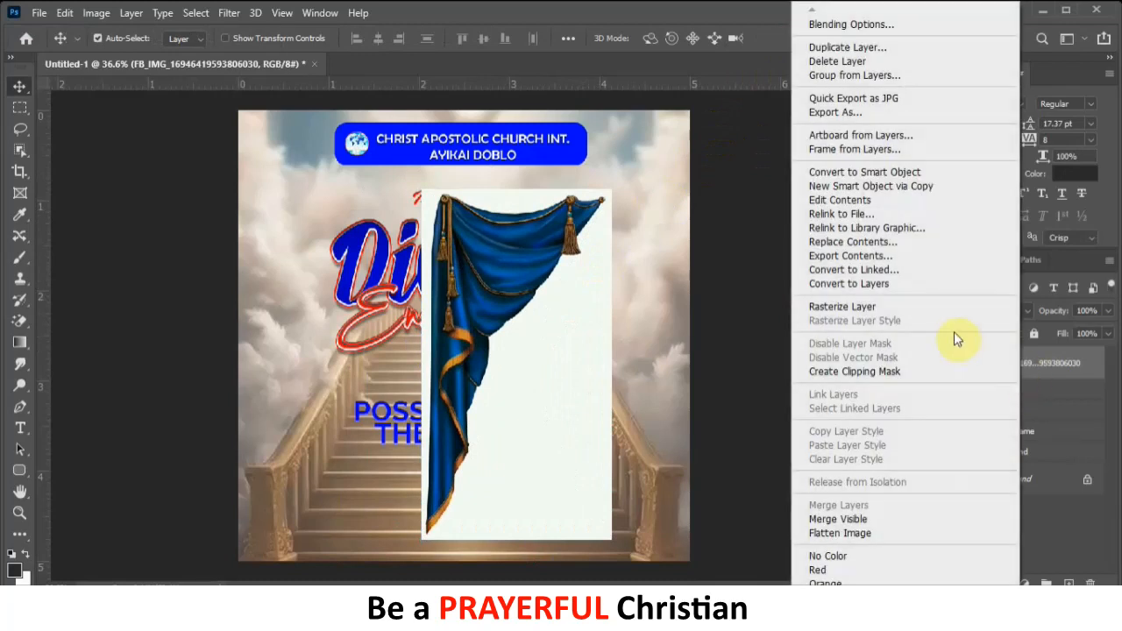
{"action": "left_click", "coordinate": [887, 307]}
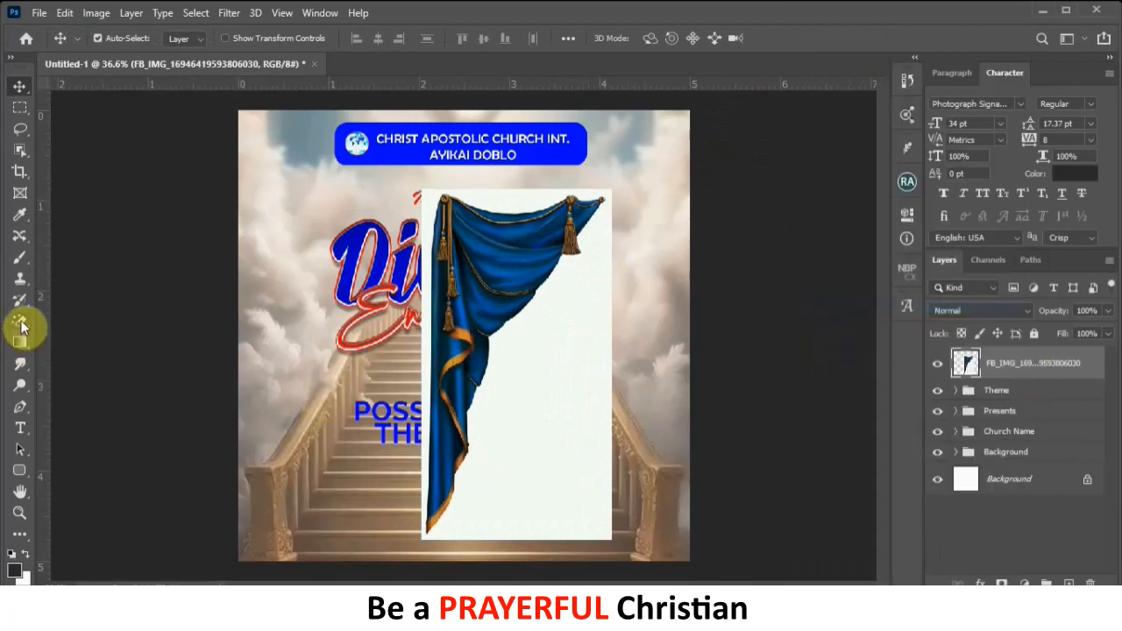
{"action": "left_click_drag", "start_coordinate": [21, 326], "coordinate": [97, 352]}
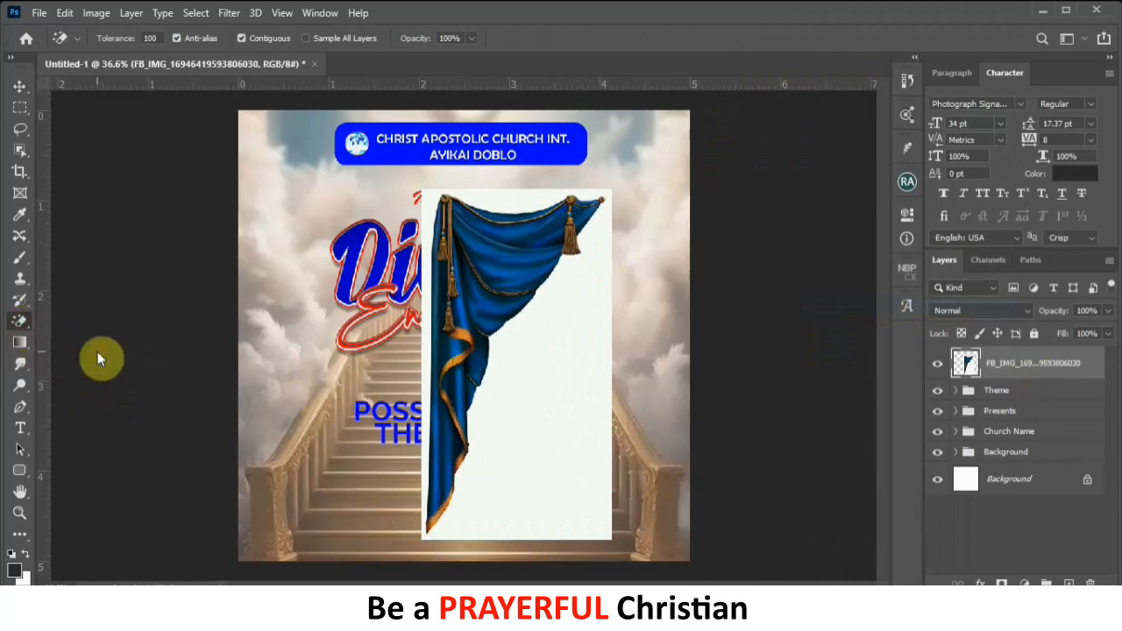
{"action": "left_click", "coordinate": [570, 345]}
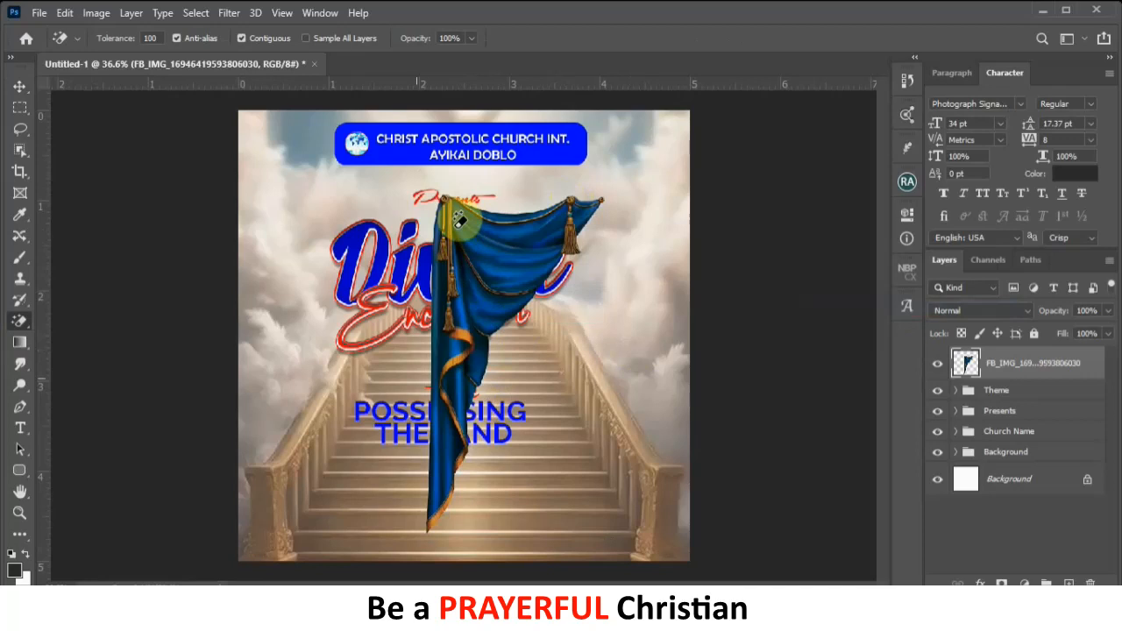
- Flip the curtain horizontally and move it into the flyer's upper-right corner
{"action": "left_click", "coordinate": [20, 89]}
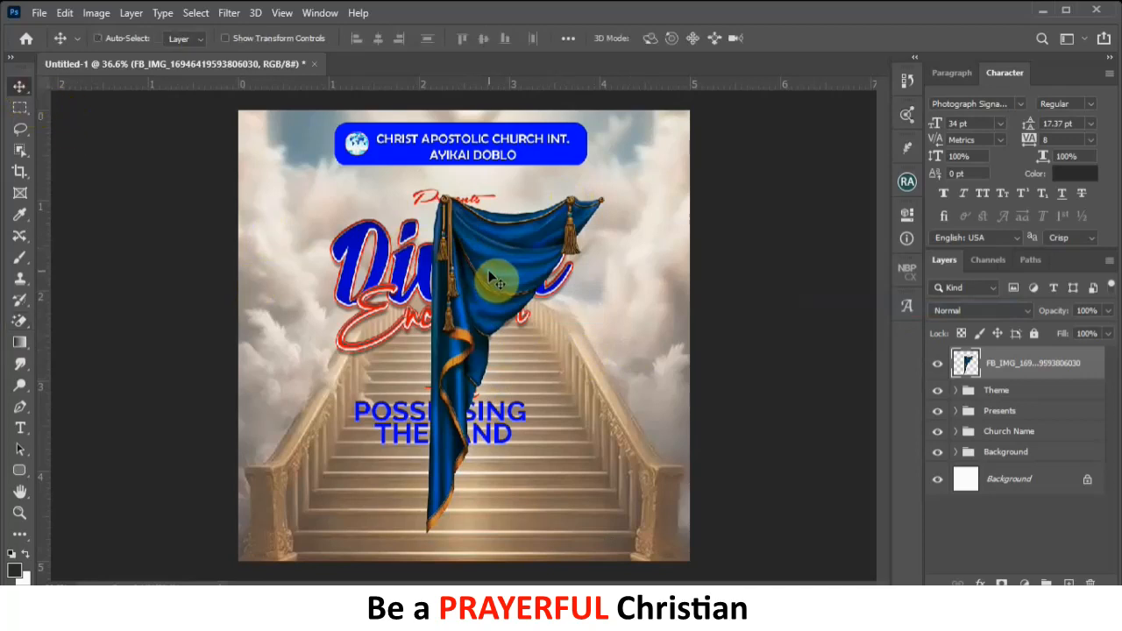
{"action": "key", "text": "ctrl+t"}
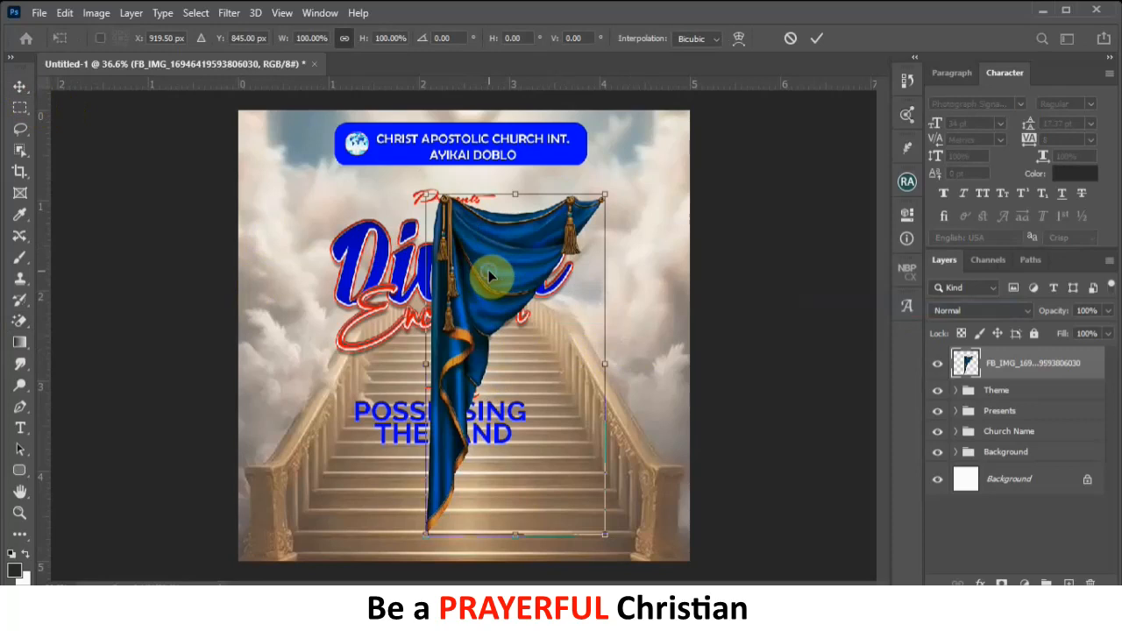
{"action": "right_click", "coordinate": [489, 278]}
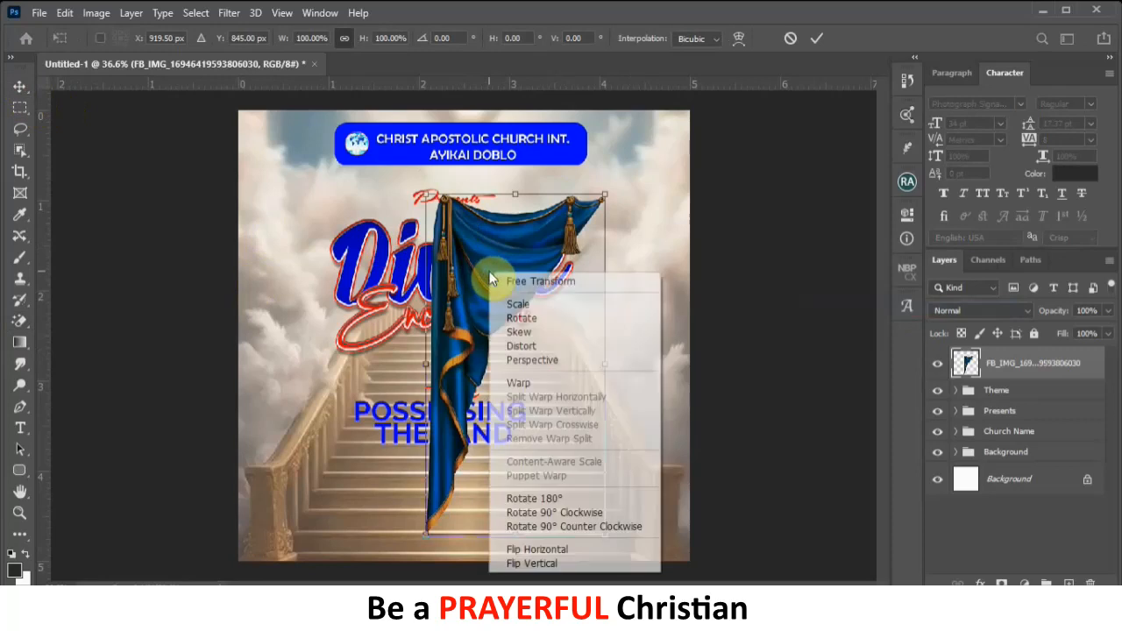
{"action": "left_click", "coordinate": [535, 550]}
{"action": "left_click_drag", "start_coordinate": [555, 252], "coordinate": [669, 137]}
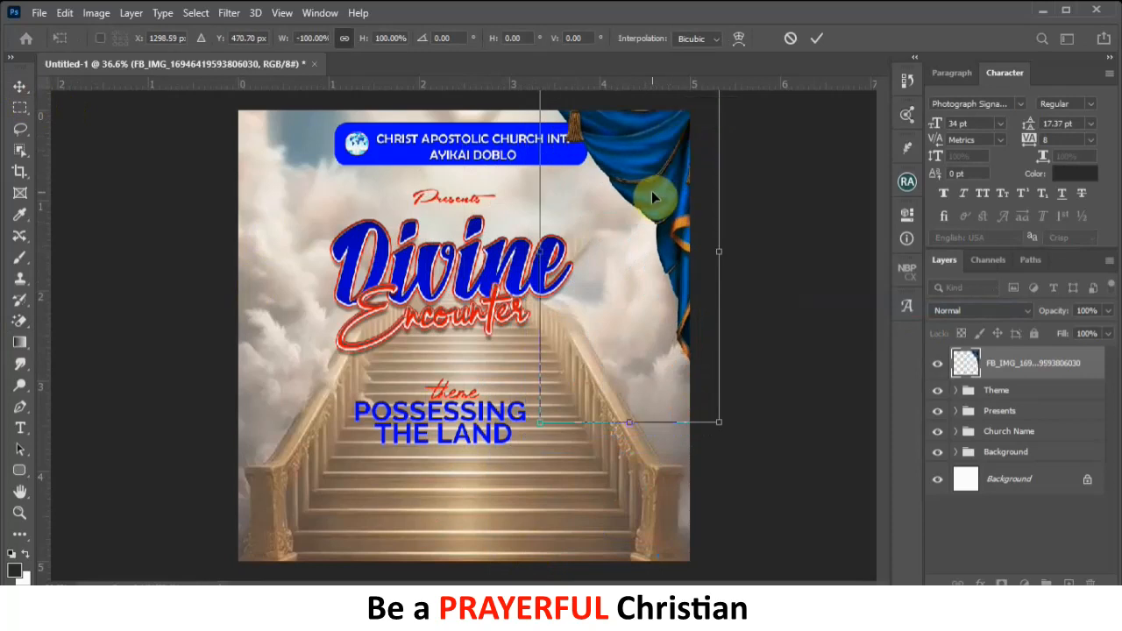
{"action": "left_click", "coordinate": [816, 40]}
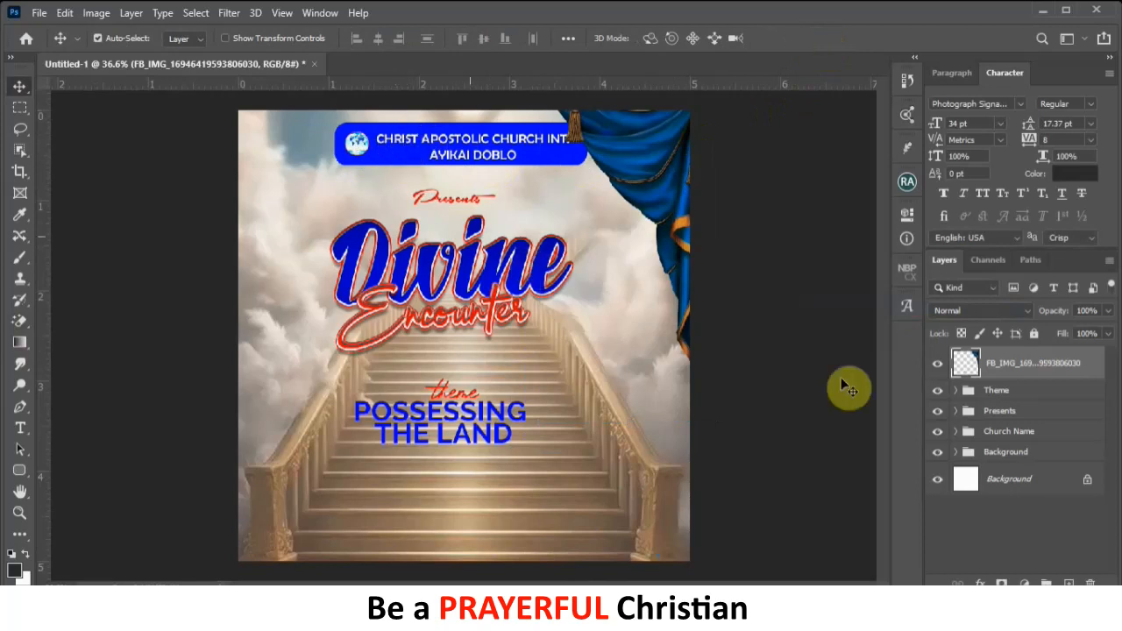
- Scale the Church Name group down to about 86% to clear the curtain, and nudge the curtain slightly left
{"action": "left_click", "coordinate": [1011, 432]}
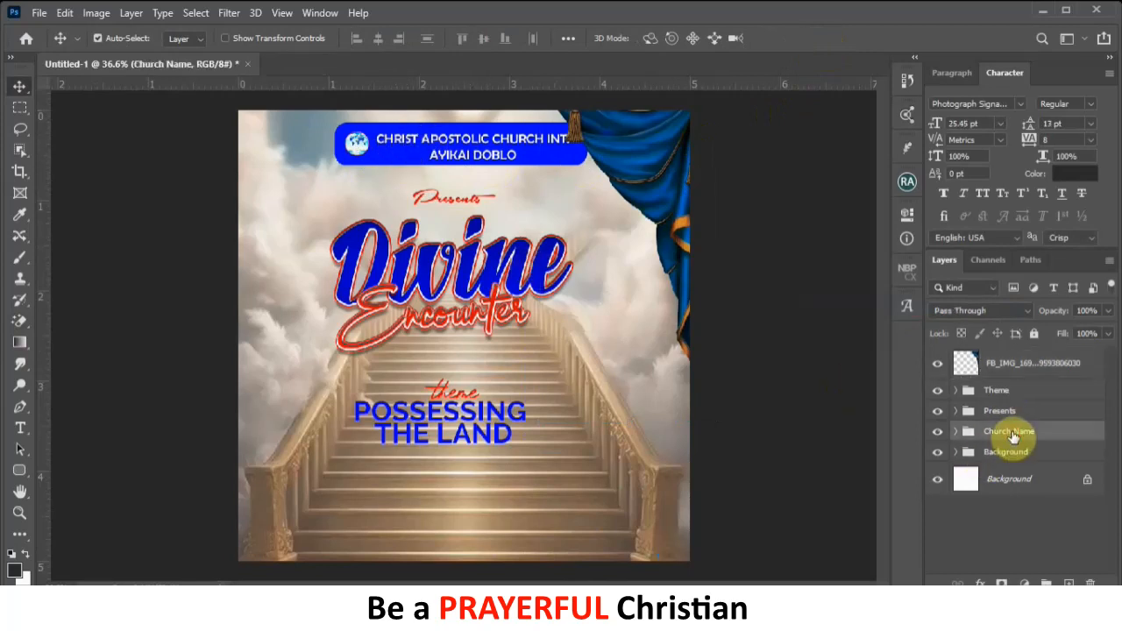
{"action": "key", "text": "ctrl+t"}
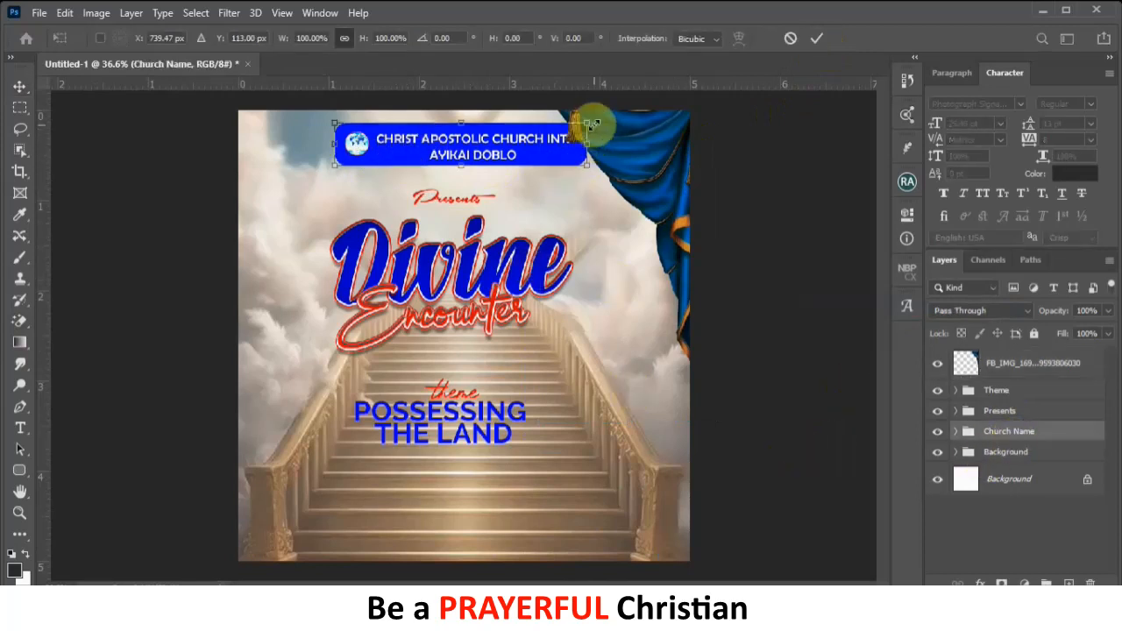
{"action": "left_click_drag", "start_coordinate": [590, 122], "coordinate": [556, 131]}
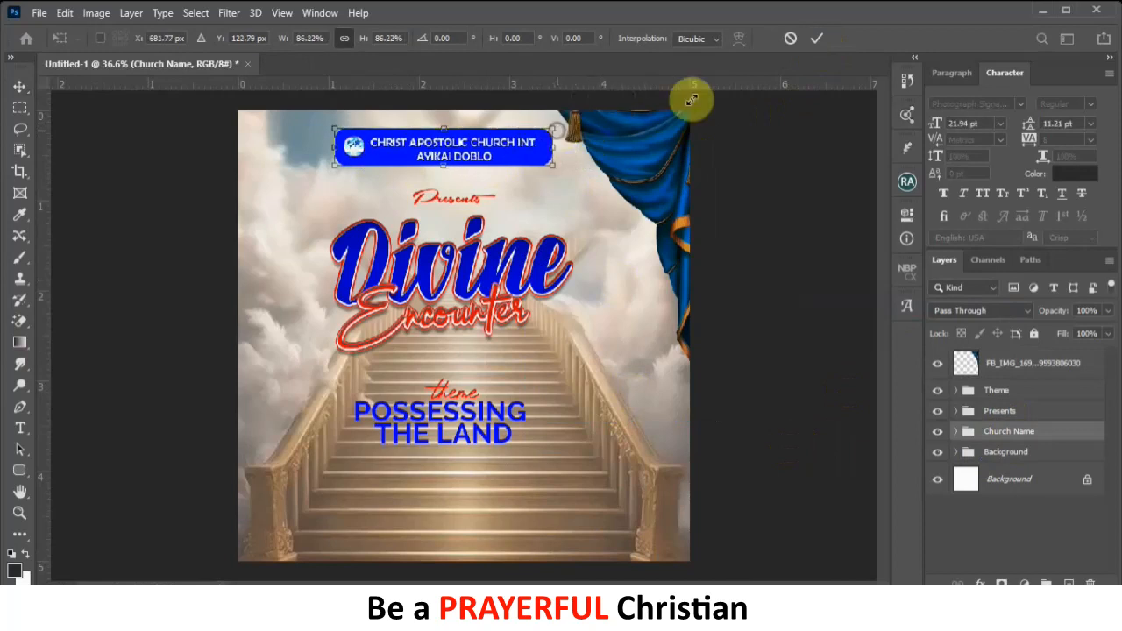
{"action": "left_click", "coordinate": [817, 38]}
{"action": "left_click_drag", "start_coordinate": [660, 195], "coordinate": [659, 200]}
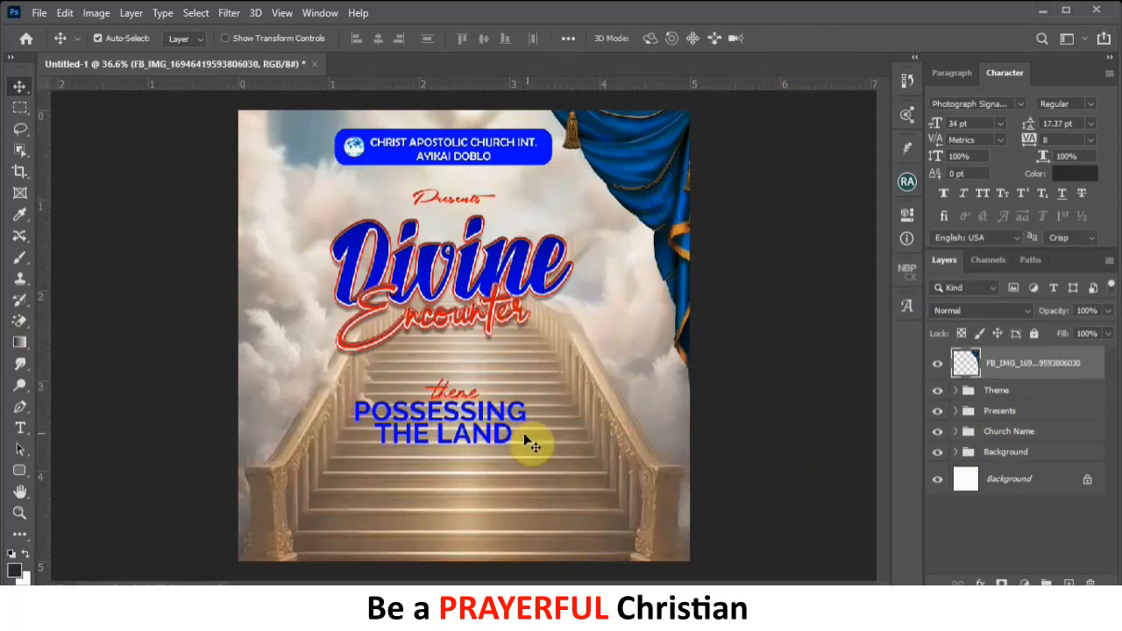
- Change the font of the "POSSESSING THE LAND" text to Impact
{"action": "left_click", "coordinate": [474, 421]}
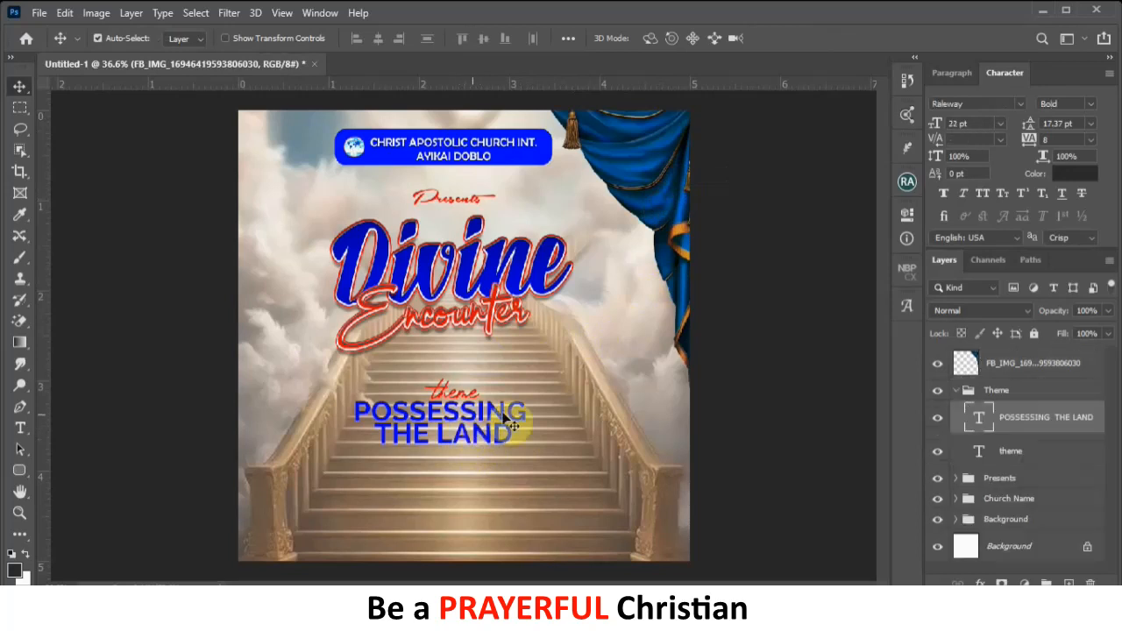
{"action": "left_click", "coordinate": [1023, 106]}
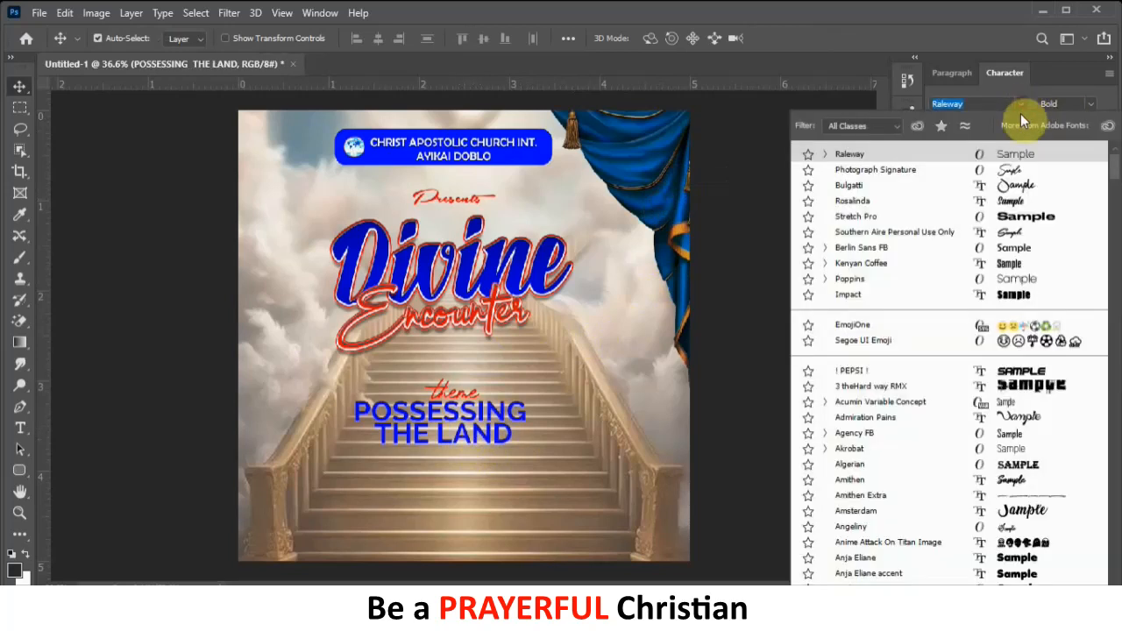
{"action": "key", "text": "Down"}
{"action": "key", "text": "Down"}
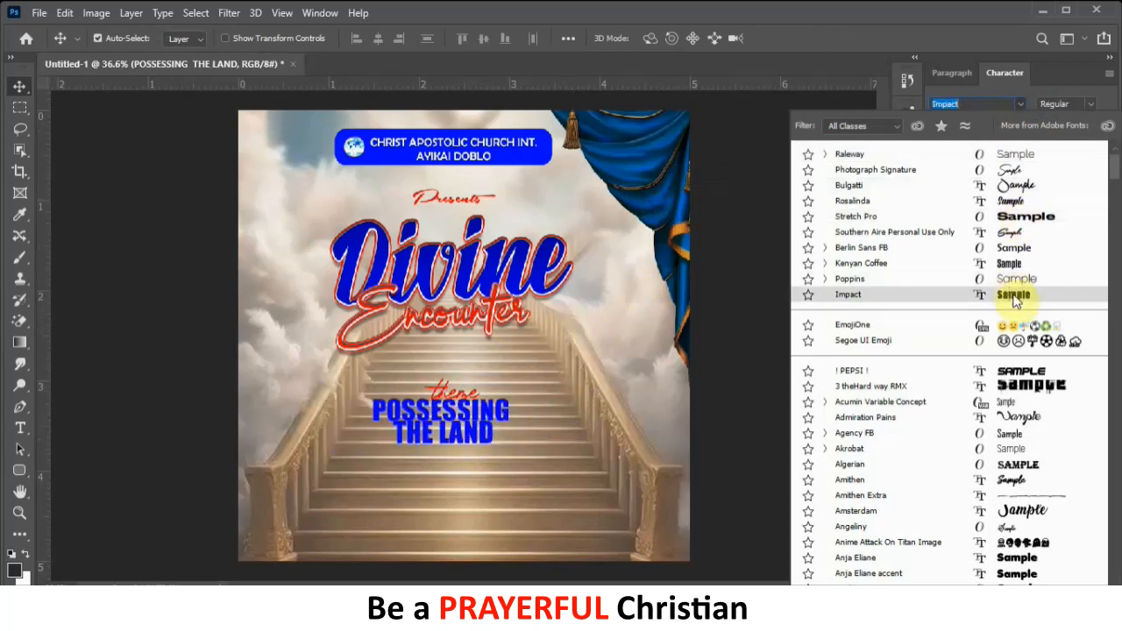
{"action": "left_click", "coordinate": [1015, 298]}
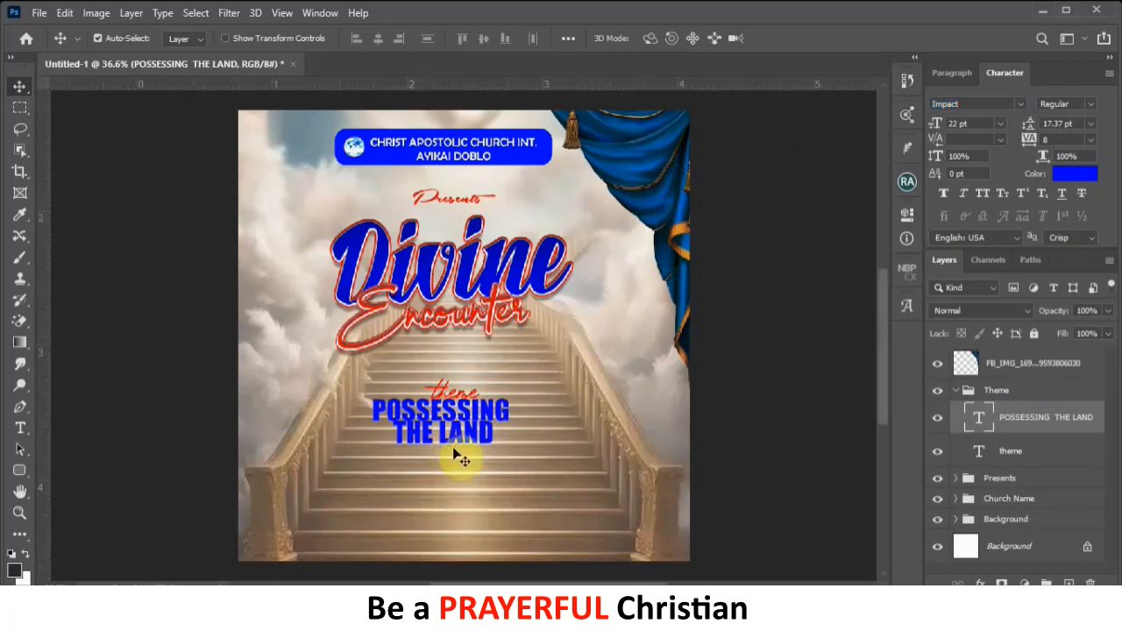
- Set the leading of "POSSESSING THE LAND" to 23 pt and shift the text right to centre it beneath "theme"
{"action": "scroll", "coordinate": [456, 450], "scroll_direction": "up", "scroll_amount": 2}
{"action": "left_click_drag", "start_coordinate": [468, 453], "coordinate": [469, 439]}
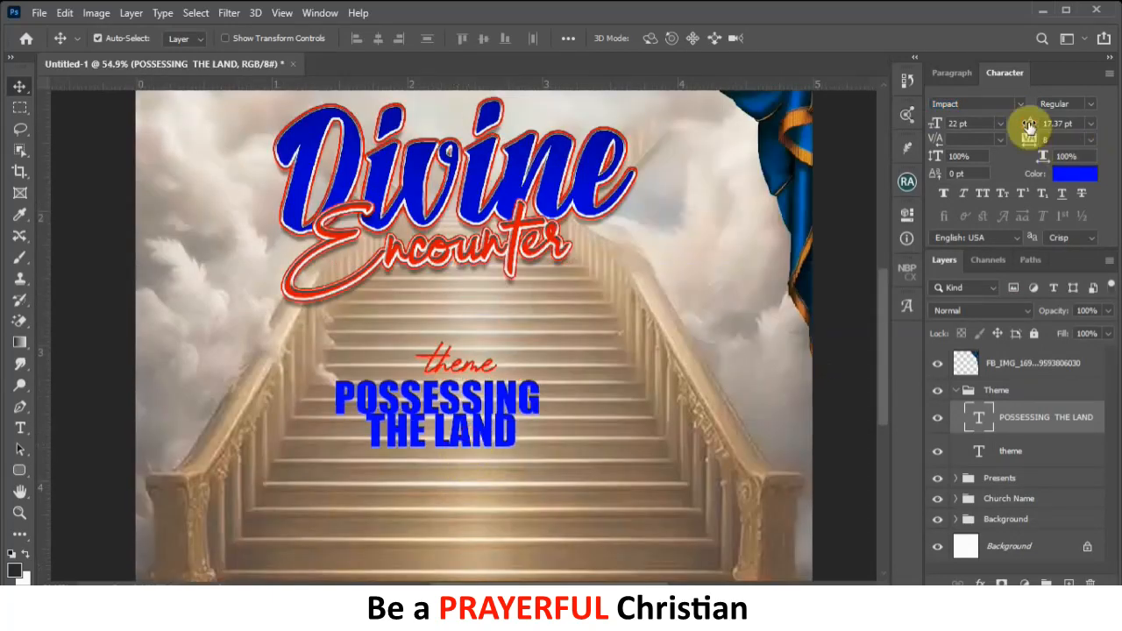
{"action": "mouse_move", "coordinate": [1029, 125]}
{"action": "left_mouse_down"}
{"action": "mouse_move", "coordinate": [1034, 118]}
{"action": "mouse_move", "coordinate": [1020, 120]}
{"action": "left_mouse_up"}
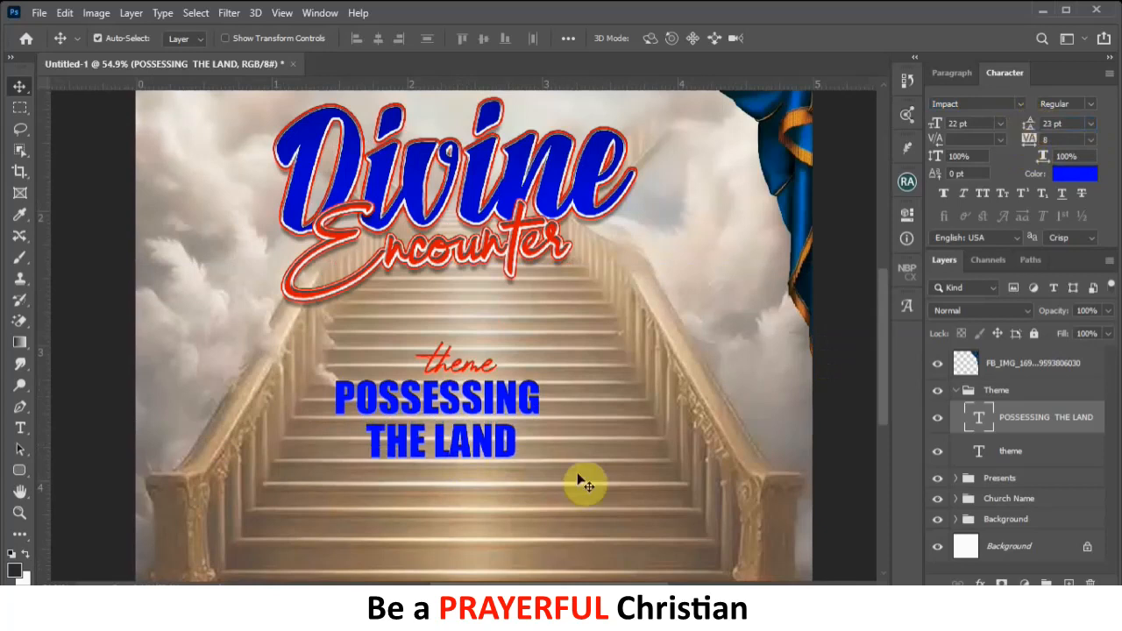
{"action": "left_click_drag", "start_coordinate": [512, 398], "coordinate": [529, 399]}
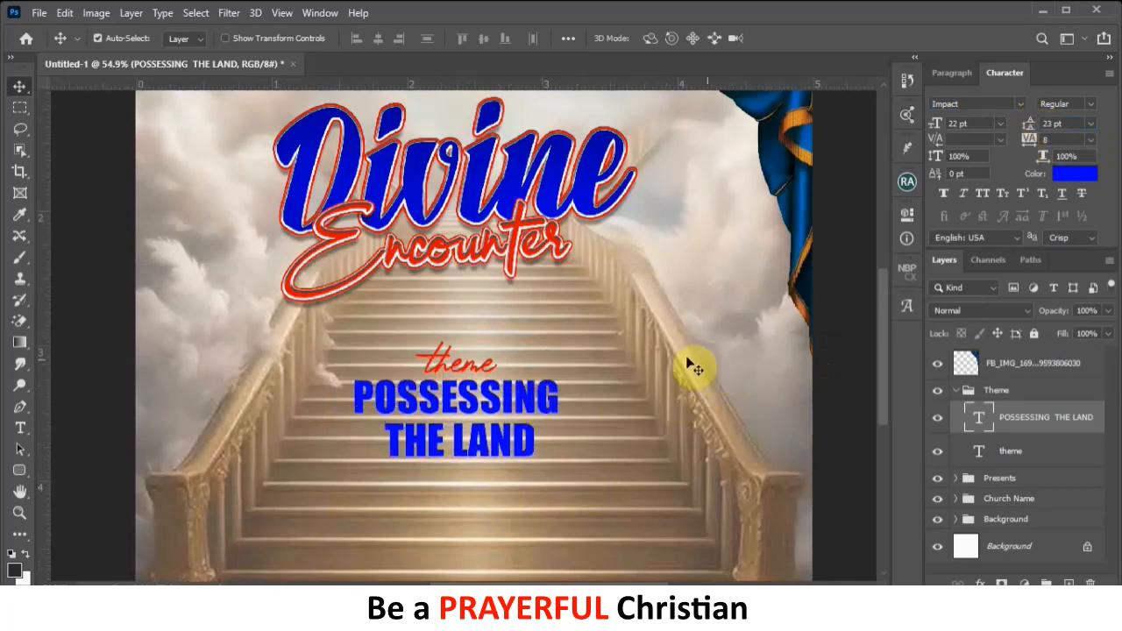
- Adjust the curtain's position slightly in the flyer's upper-right corner and move its layer into the Background group
{"action": "scroll", "coordinate": [597, 376], "scroll_direction": "down", "scroll_amount": 3}
{"action": "scroll", "coordinate": [597, 403], "scroll_direction": "down", "scroll_amount": 2}
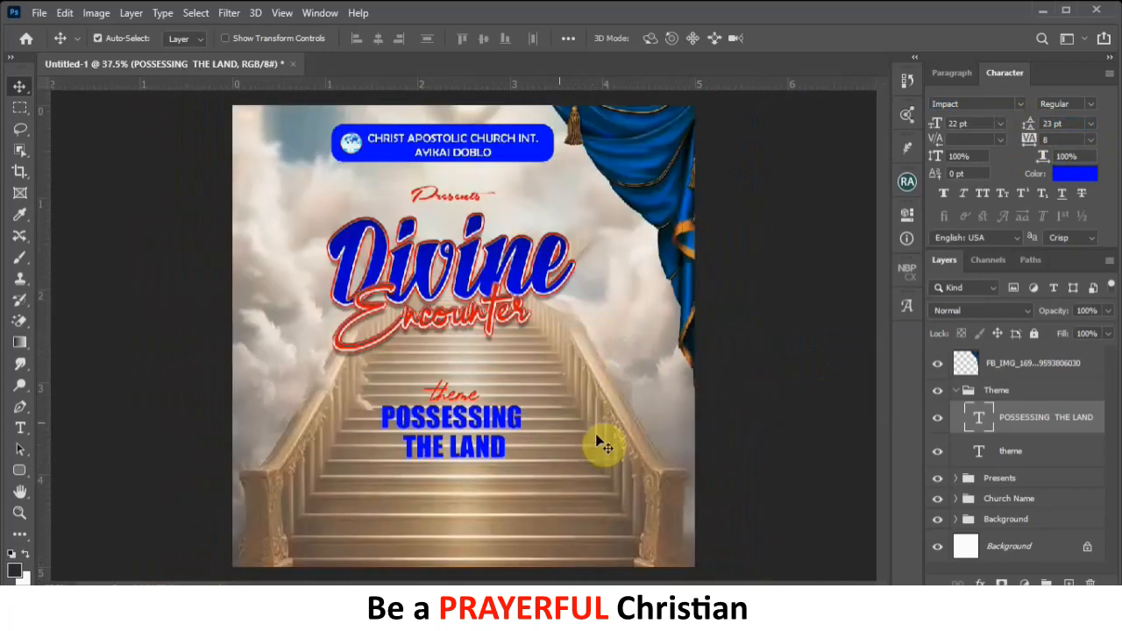
{"action": "scroll", "coordinate": [724, 438], "scroll_direction": "down", "scroll_amount": 1}
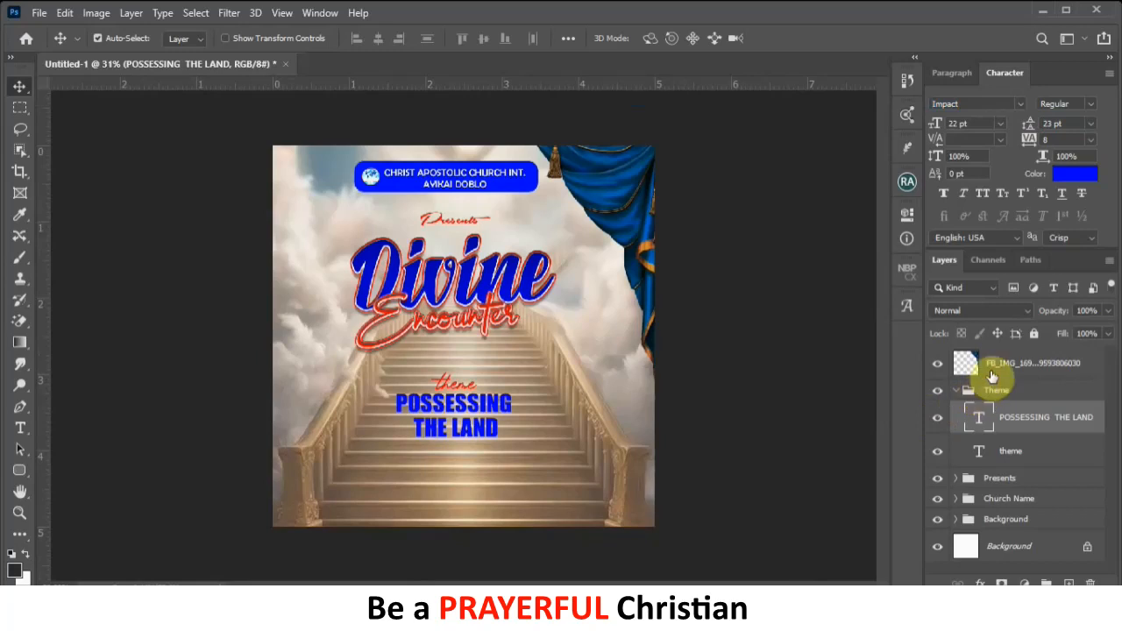
{"action": "left_click", "coordinate": [993, 370]}
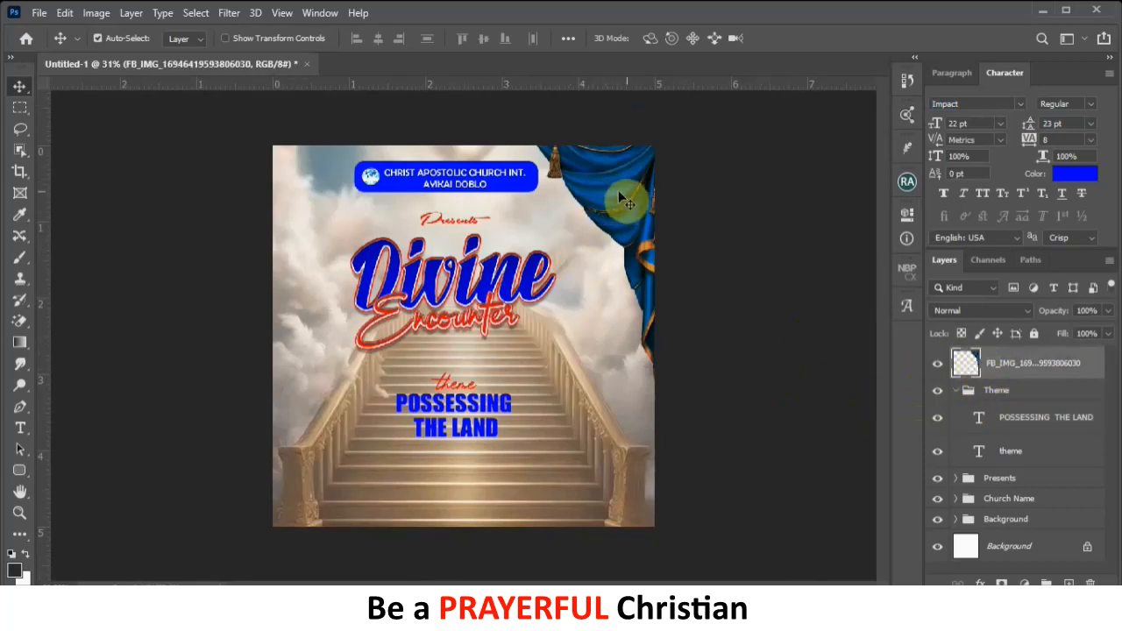
{"action": "left_click_drag", "start_coordinate": [620, 238], "coordinate": [642, 202]}
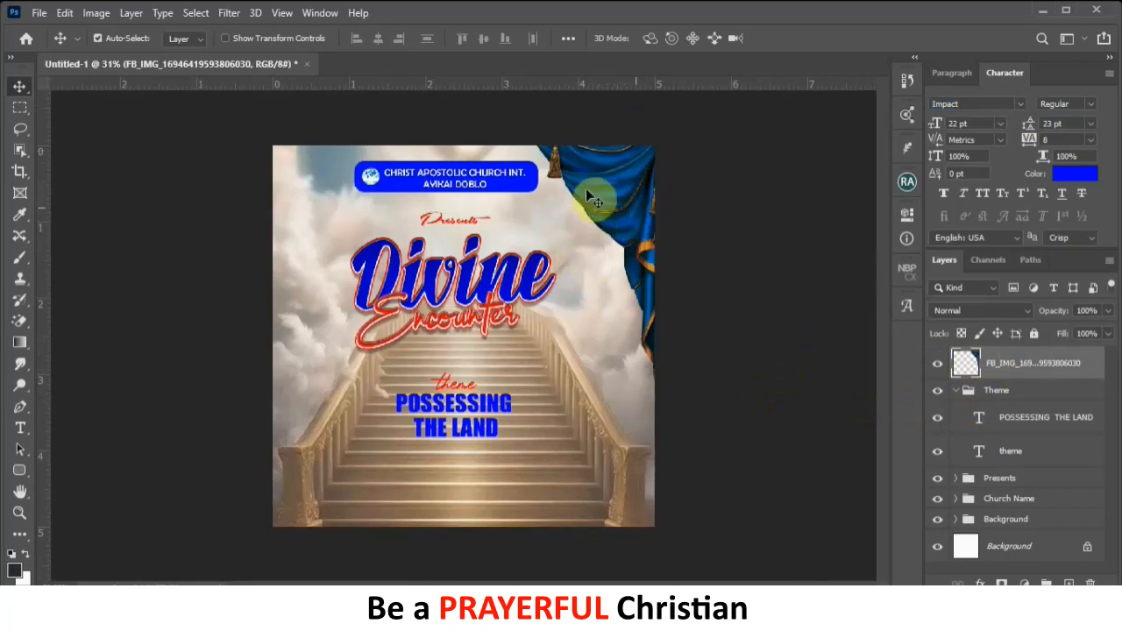
{"action": "left_click_drag", "start_coordinate": [1004, 370], "coordinate": [995, 518]}
{"action": "left_click", "coordinate": [945, 488]}
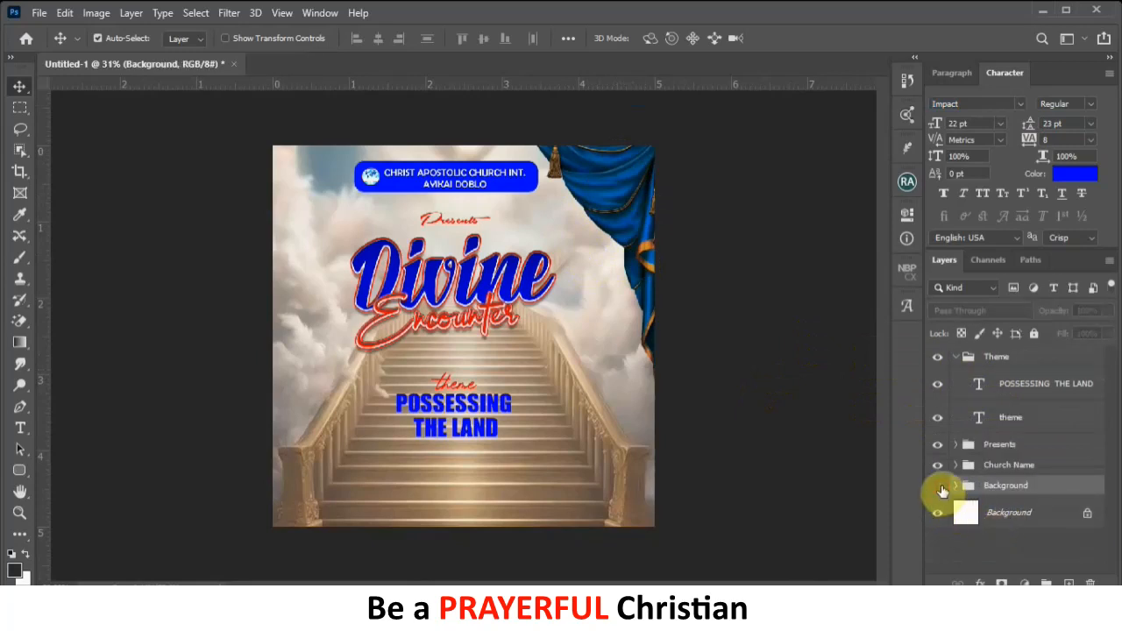
{"action": "left_click", "coordinate": [942, 485]}
{"action": "left_click", "coordinate": [942, 485]}
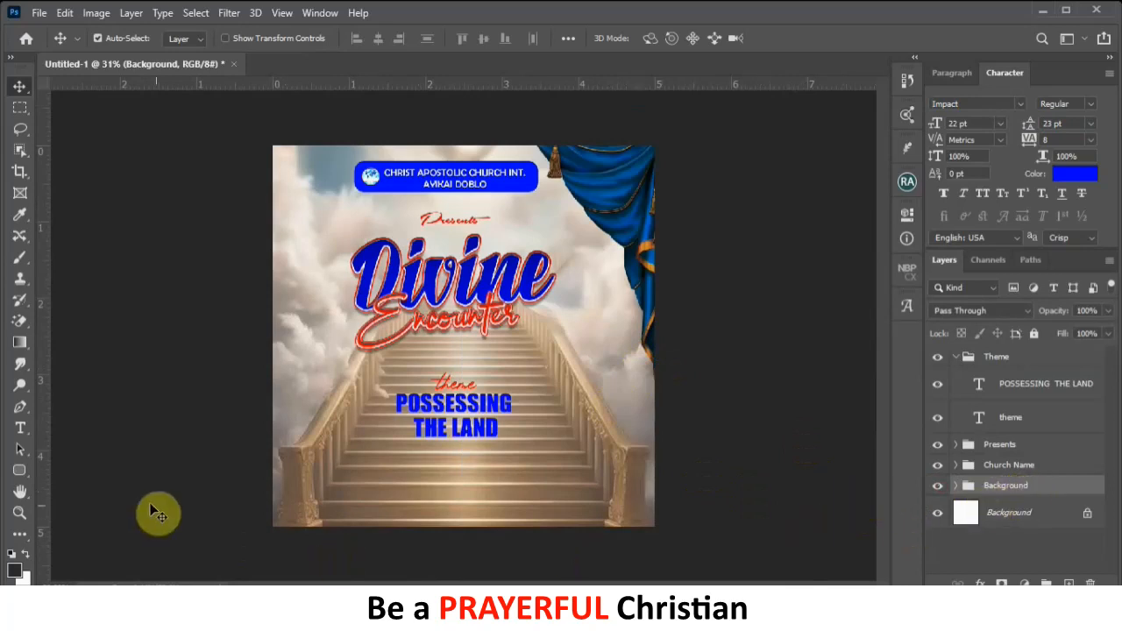
- Draw a rounded rectangle about 1717 × 379 px with 10 px corners across the flyer's bottom, above the Background group
{"action": "left_click", "coordinate": [22, 472]}
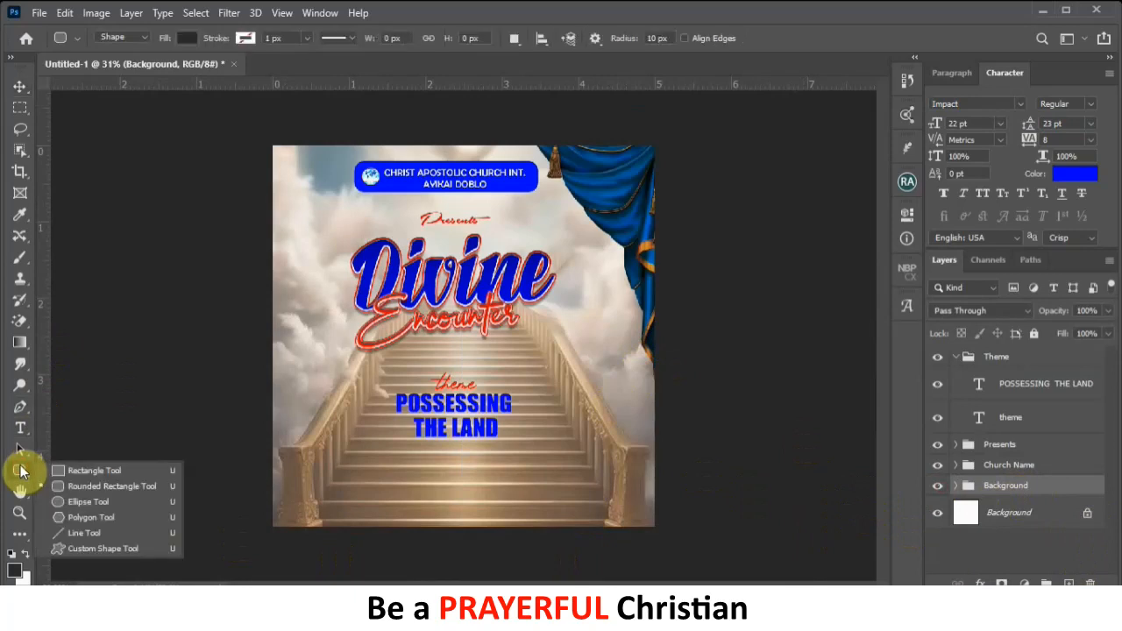
{"action": "left_click", "coordinate": [79, 486]}
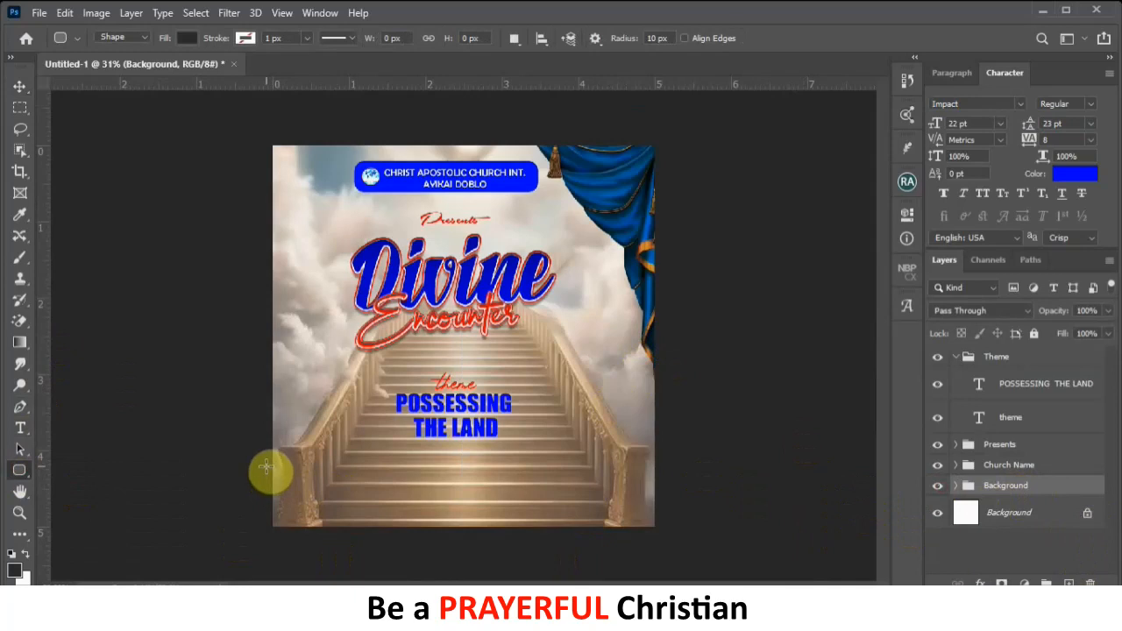
{"action": "left_click_drag", "start_coordinate": [267, 463], "coordinate": [704, 556]}
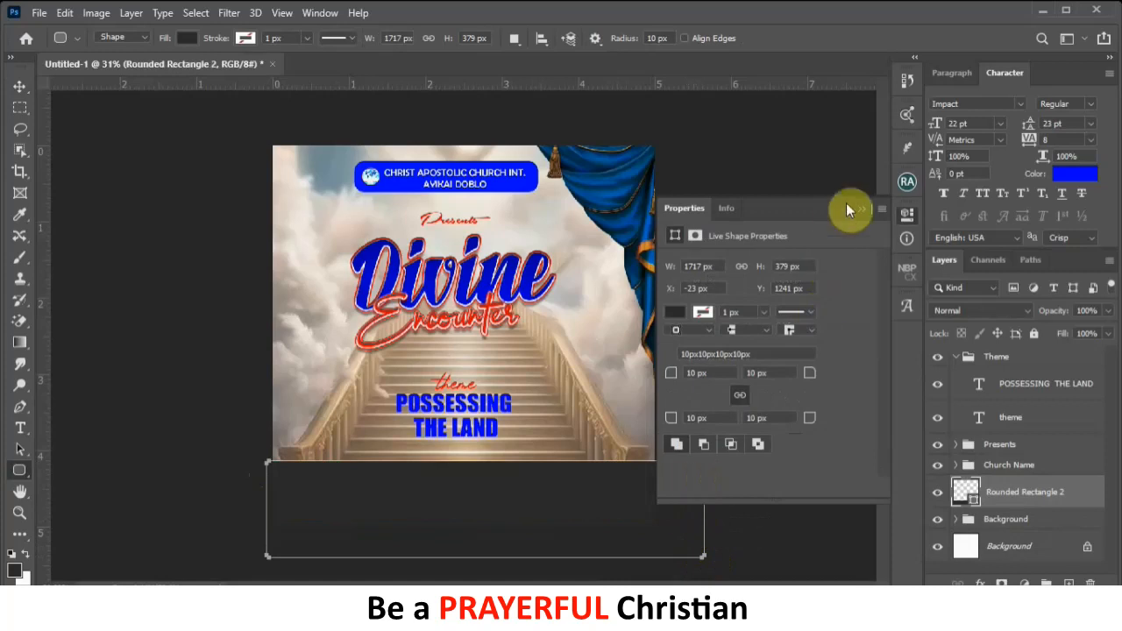
{"action": "left_click", "coordinate": [863, 204]}
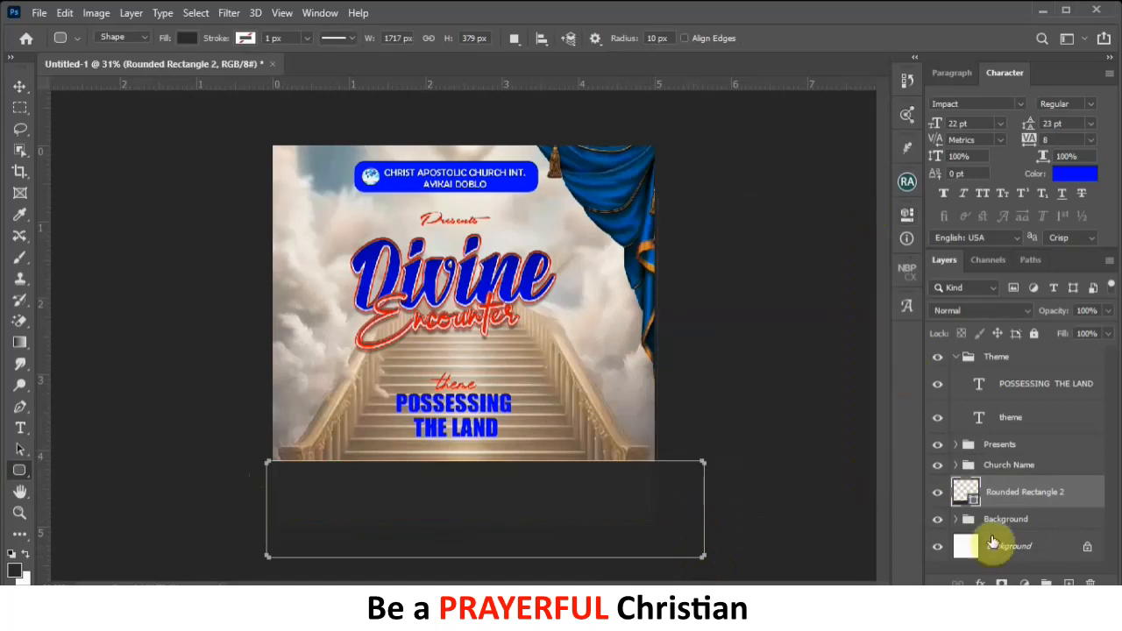
- Fill the rounded rectangle across the flyer's bottom with bright orange
{"action": "double_click", "coordinate": [969, 495]}
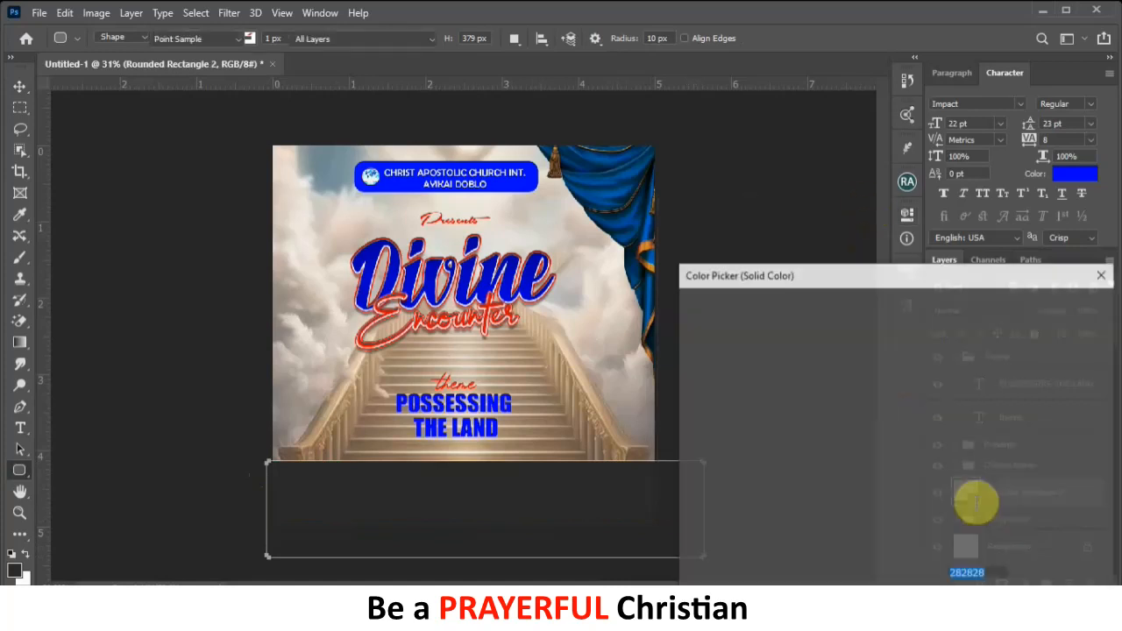
{"action": "left_click", "coordinate": [913, 500]}
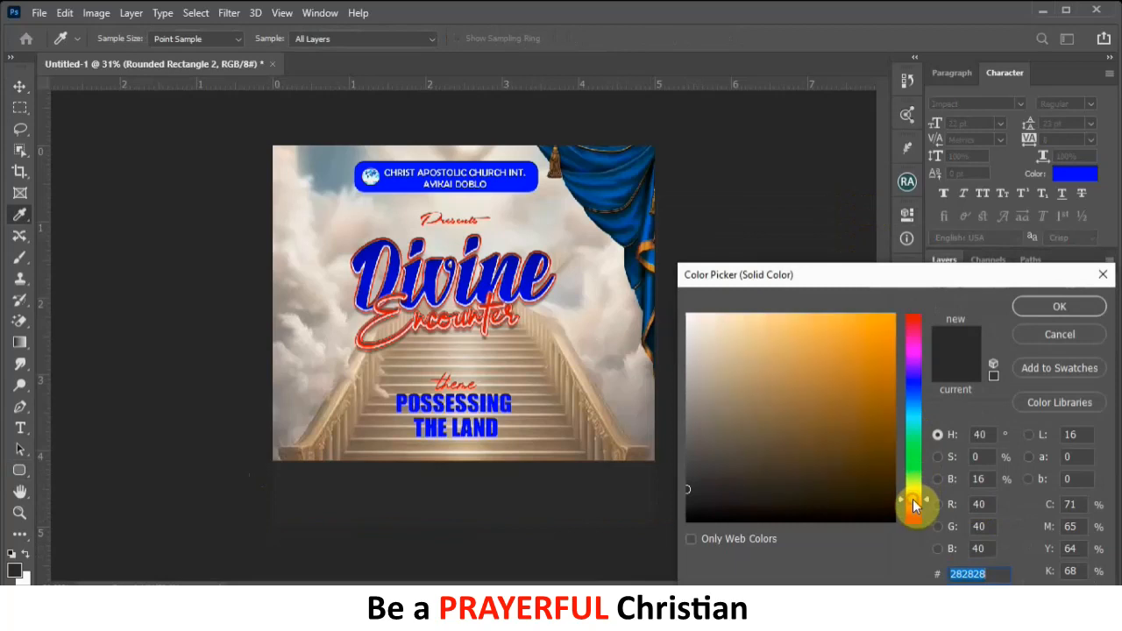
{"action": "left_click_drag", "start_coordinate": [864, 333], "coordinate": [915, 297]}
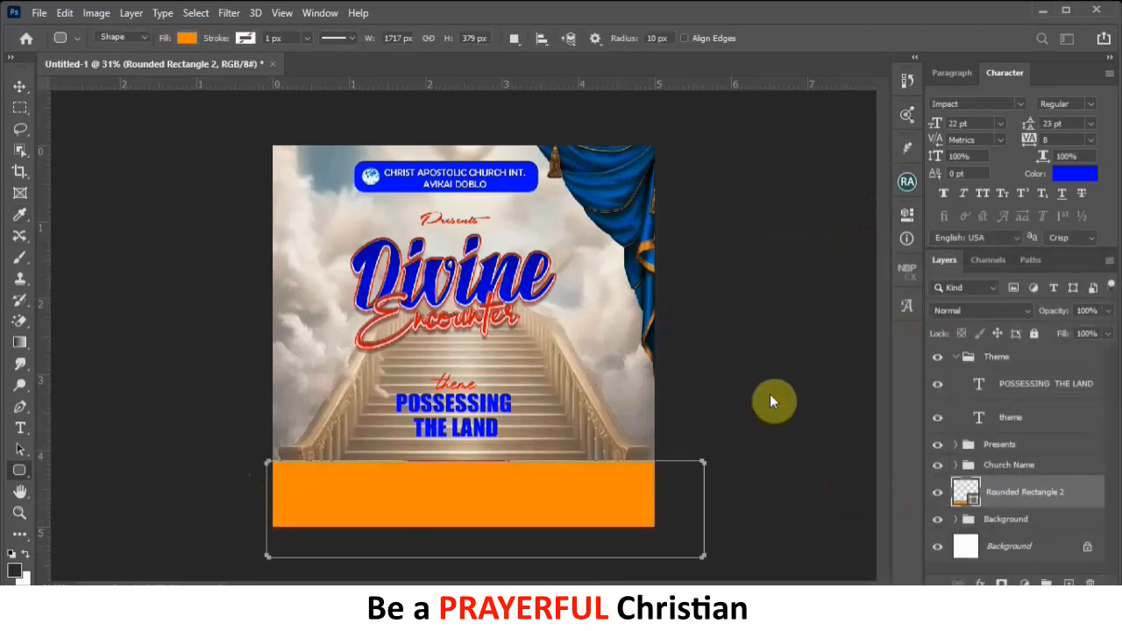
{"action": "left_click", "coordinate": [20, 88]}
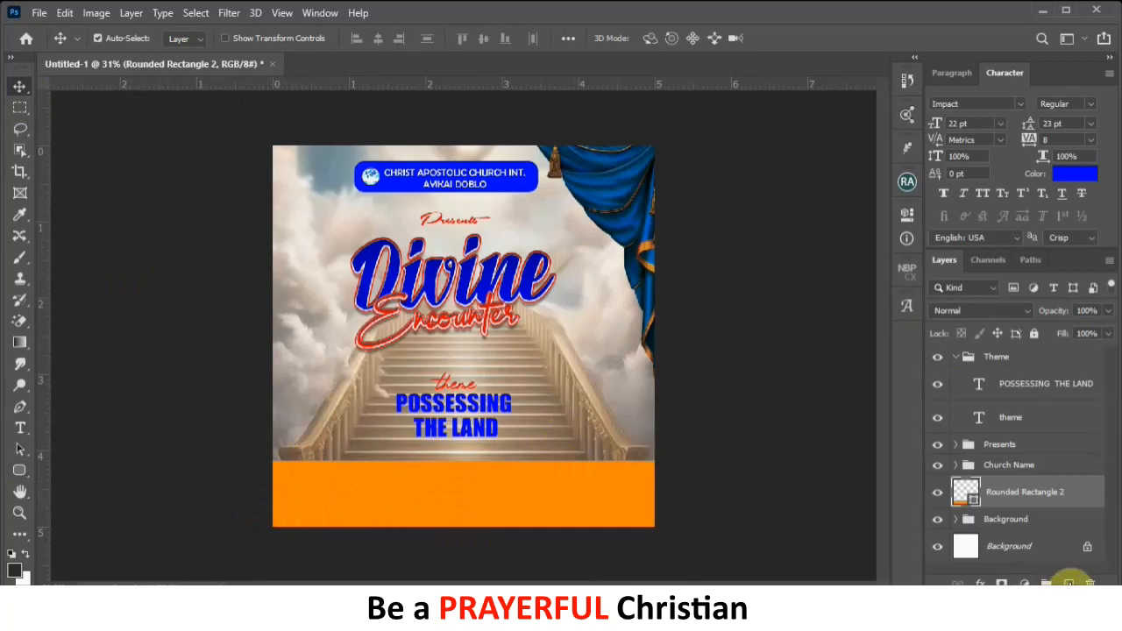
- On a new layer, draw a rectangle about 288 × 266 px overlapping the upper-left part of the orange band
{"action": "left_click", "coordinate": [1069, 583]}
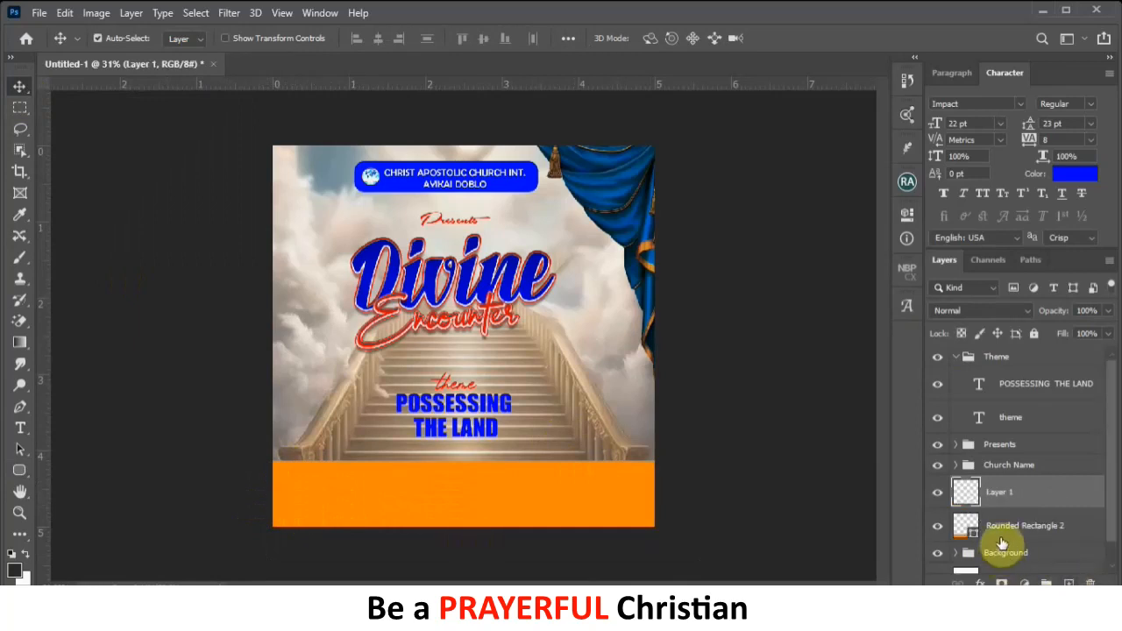
{"action": "left_click", "coordinate": [19, 470]}
{"action": "left_click", "coordinate": [58, 471]}
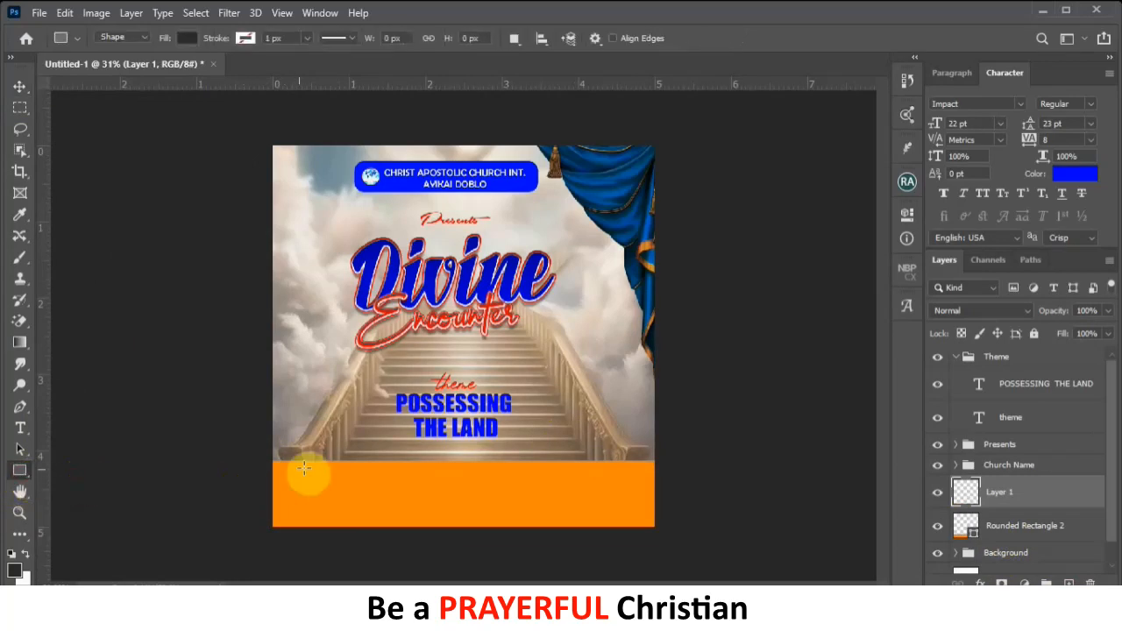
{"action": "left_click_drag", "start_coordinate": [311, 422], "coordinate": [385, 487]}
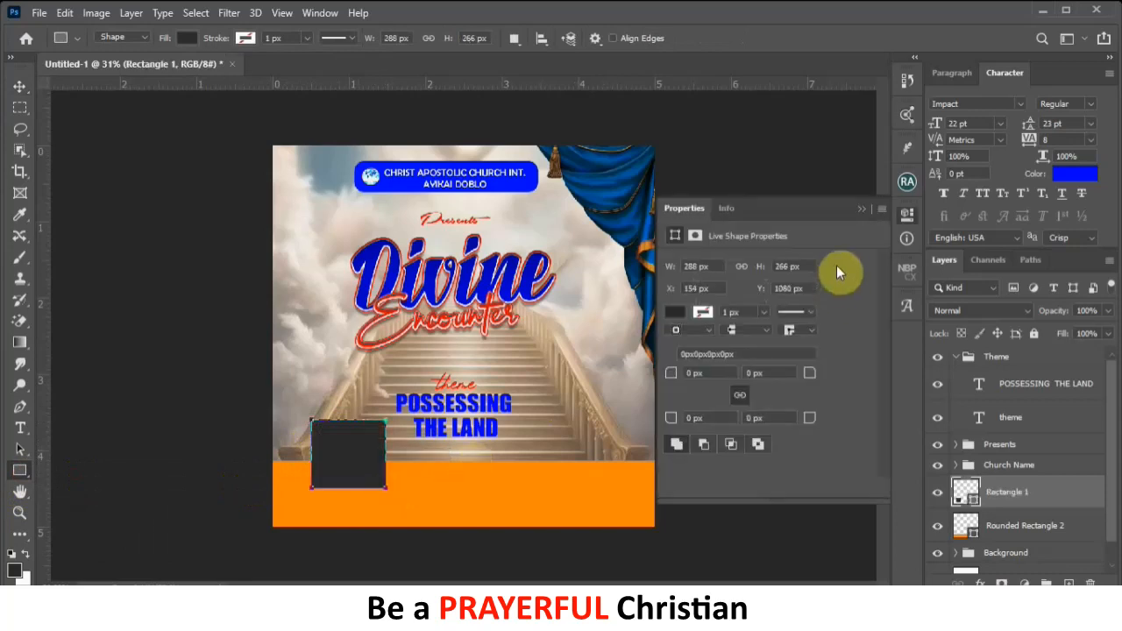
{"action": "left_click", "coordinate": [861, 209]}
- Set the small rectangle's fill colour to black (000000)
{"action": "double_click", "coordinate": [972, 496]}
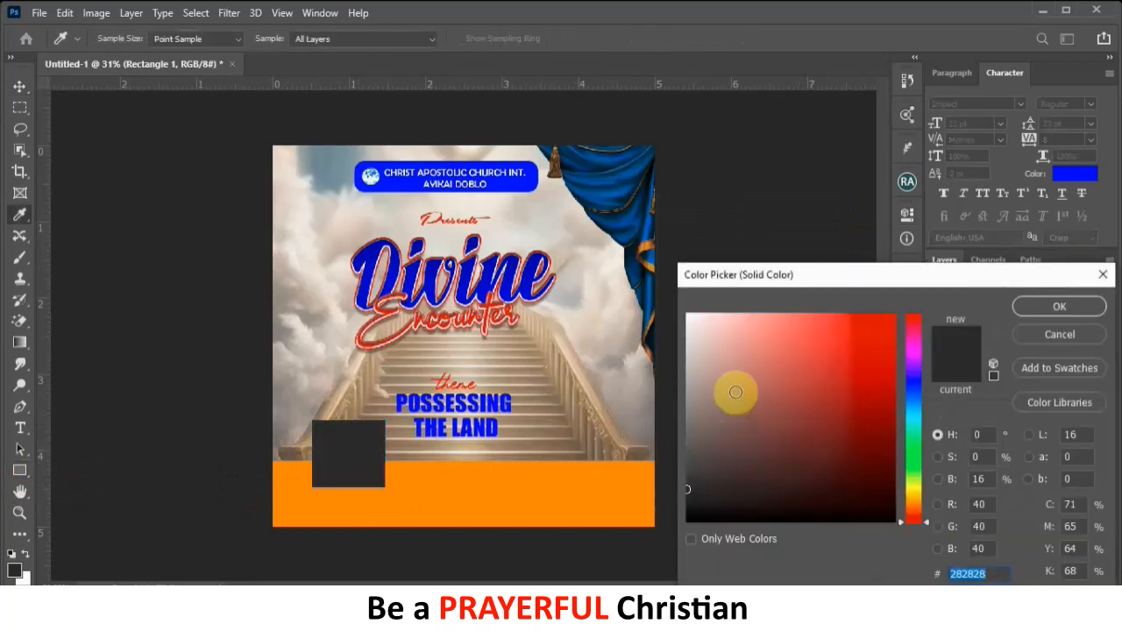
{"action": "left_click_drag", "start_coordinate": [743, 371], "coordinate": [980, 561]}
{"action": "left_click", "coordinate": [1062, 308]}
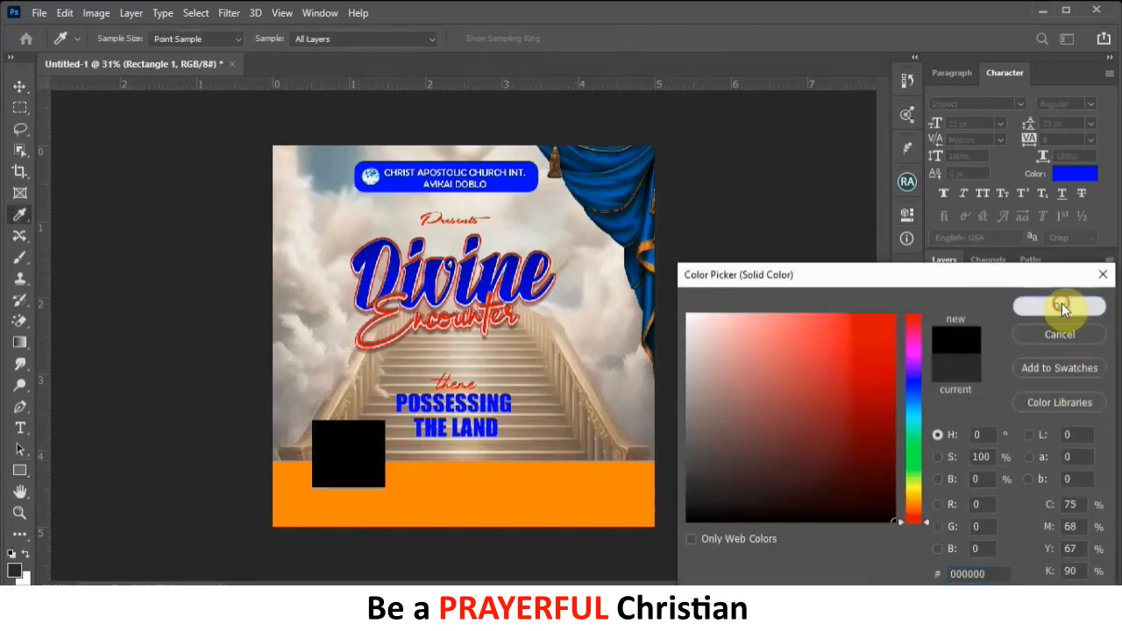
- Rotate the black rectangle about 52.8° and shift it right so it straddles the orange band's upper edge
{"action": "left_click", "coordinate": [18, 88]}
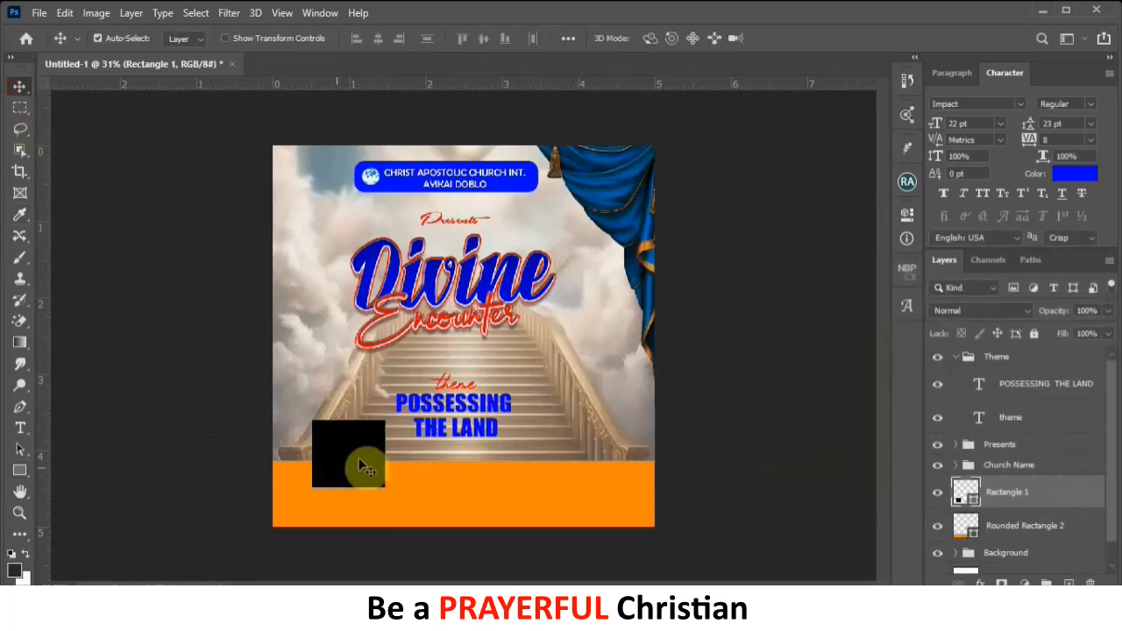
{"action": "key", "text": "ctrl+t"}
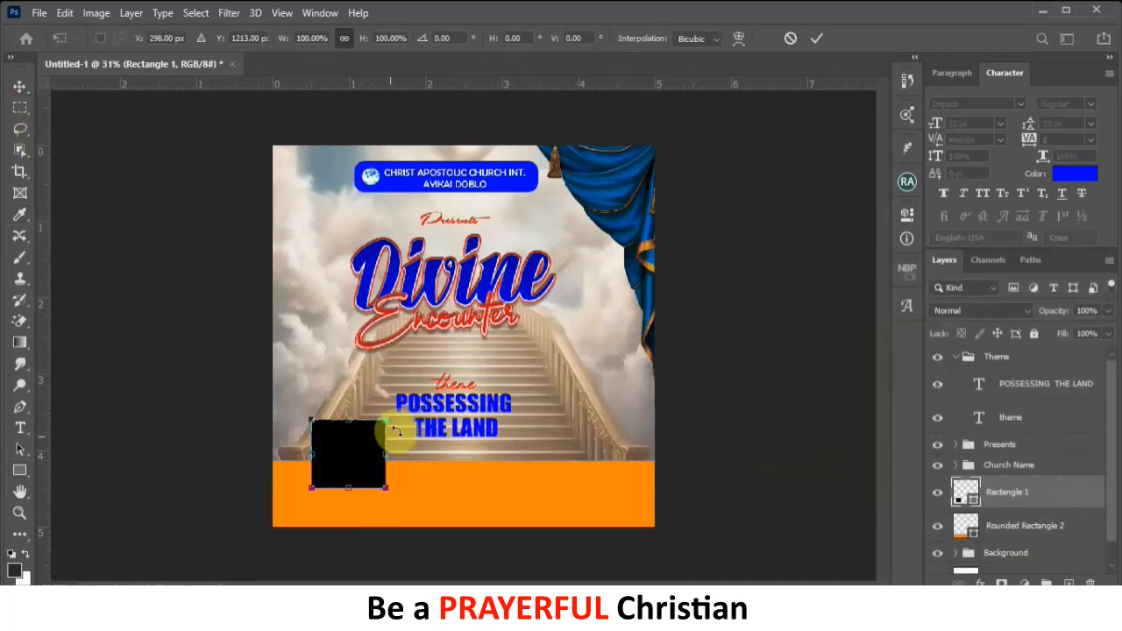
{"action": "left_click_drag", "start_coordinate": [399, 408], "coordinate": [430, 480]}
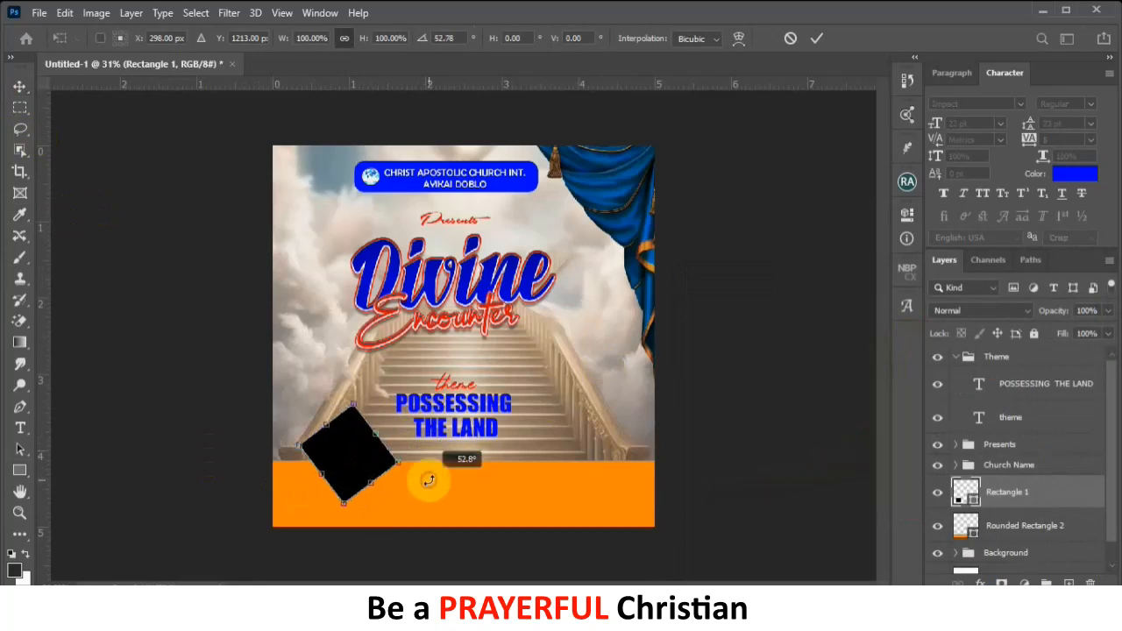
{"action": "left_click", "coordinate": [20, 86]}
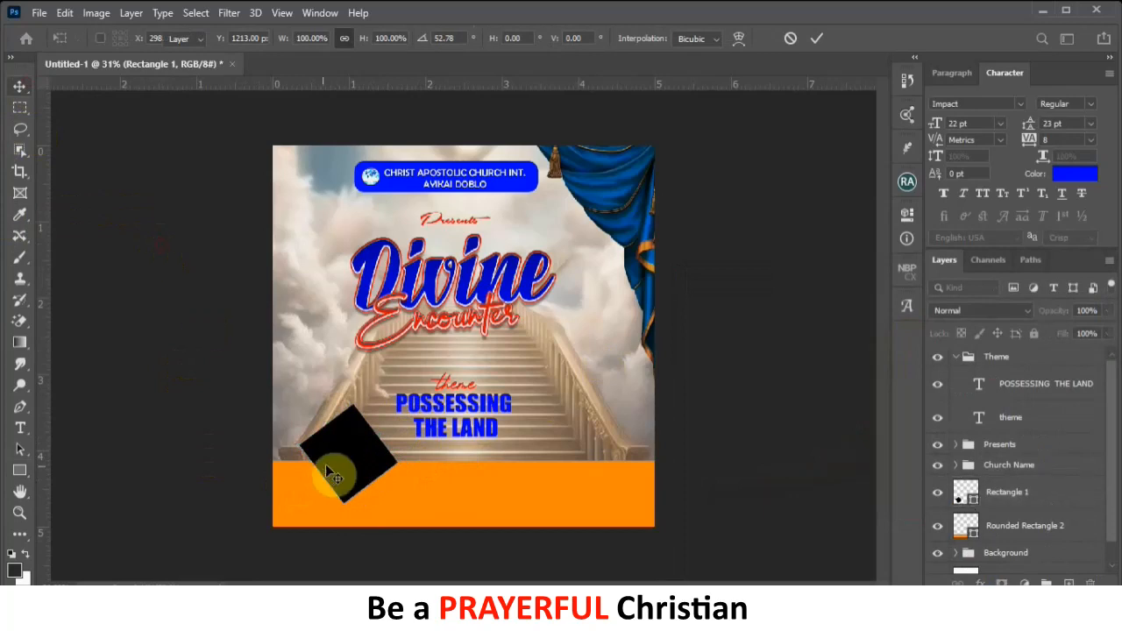
{"action": "key", "text": "Return"}
{"action": "scroll", "coordinate": [354, 481], "scroll_direction": "up", "scroll_amount": 5}
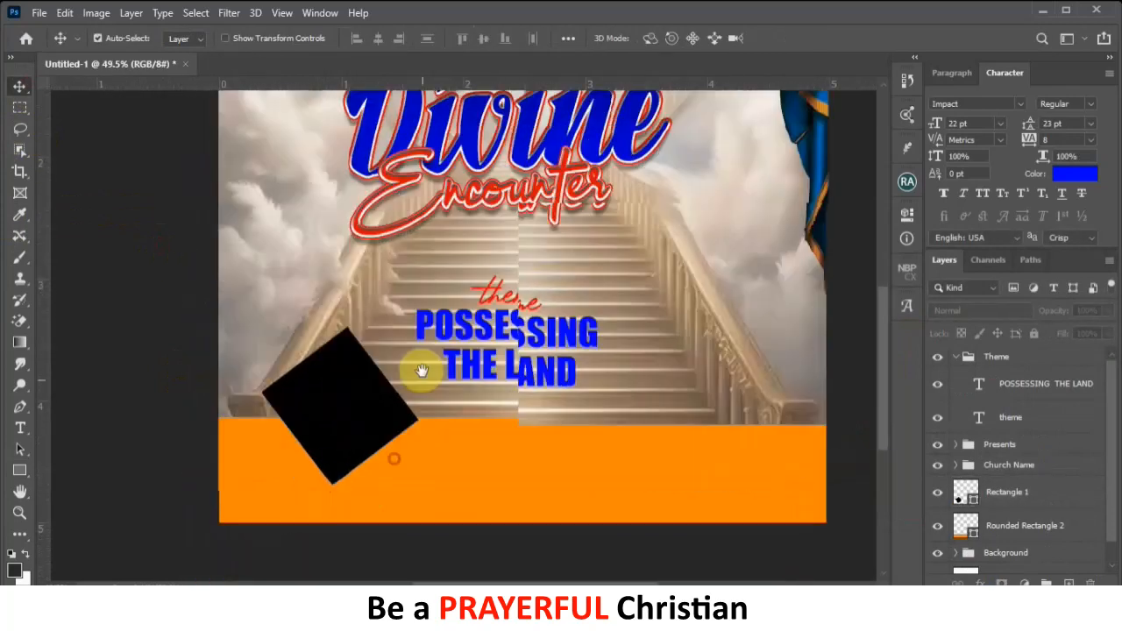
{"action": "mouse_move", "coordinate": [423, 371]}
{"action": "left_mouse_down"}
{"action": "mouse_move", "coordinate": [425, 361]}
{"action": "mouse_move", "coordinate": [383, 382]}
{"action": "mouse_move", "coordinate": [435, 378]}
{"action": "left_mouse_up"}
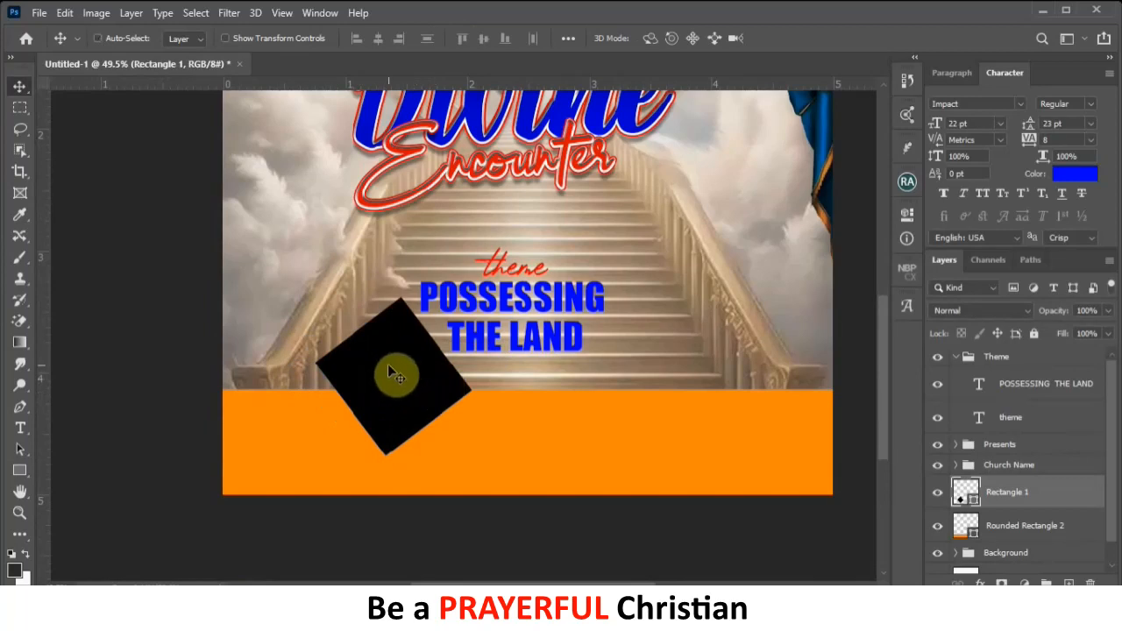
- Duplicate the rotated black rectangle and fill the copy with white (ffffff)
{"action": "key", "text": "ctrl+j"}
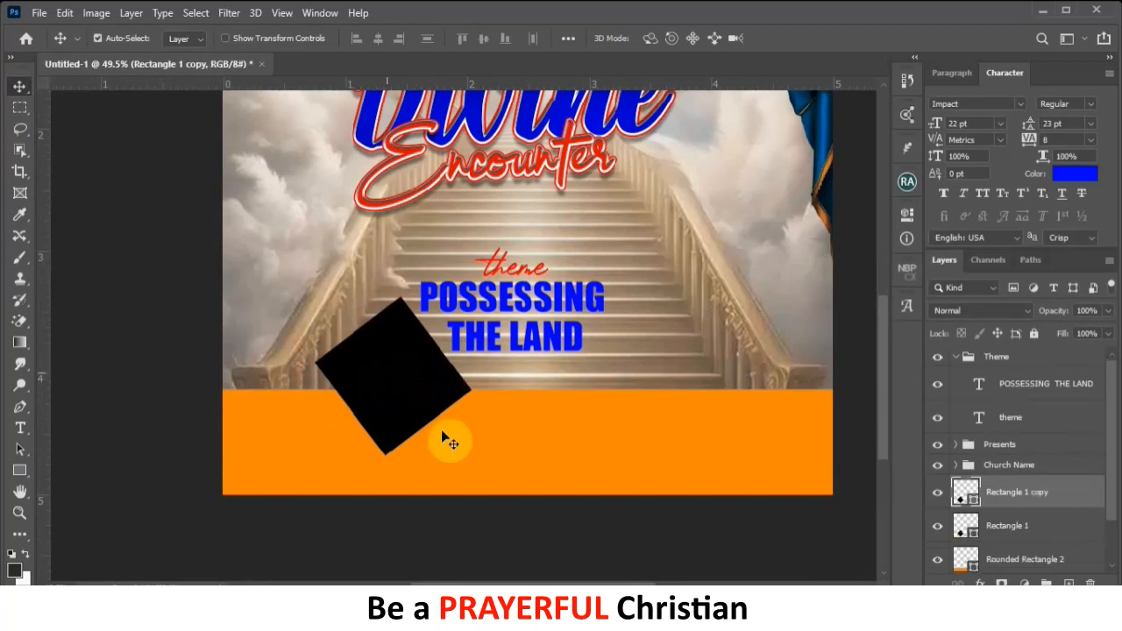
{"action": "double_click", "coordinate": [966, 493]}
{"action": "left_click_drag", "start_coordinate": [709, 326], "coordinate": [677, 294]}
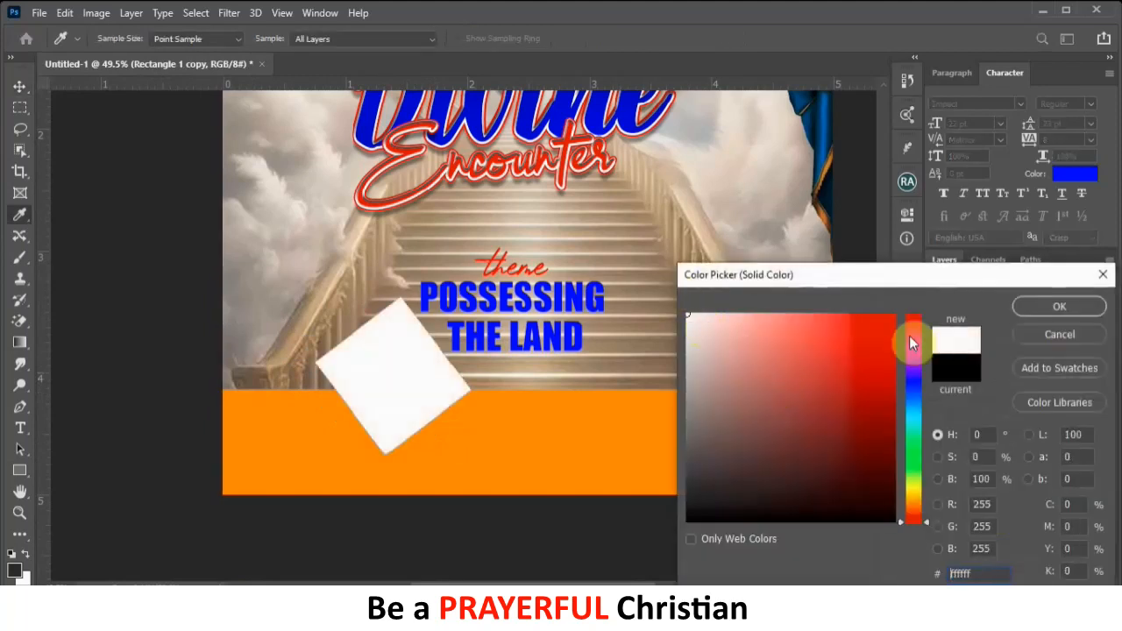
{"action": "left_click", "coordinate": [1058, 307]}
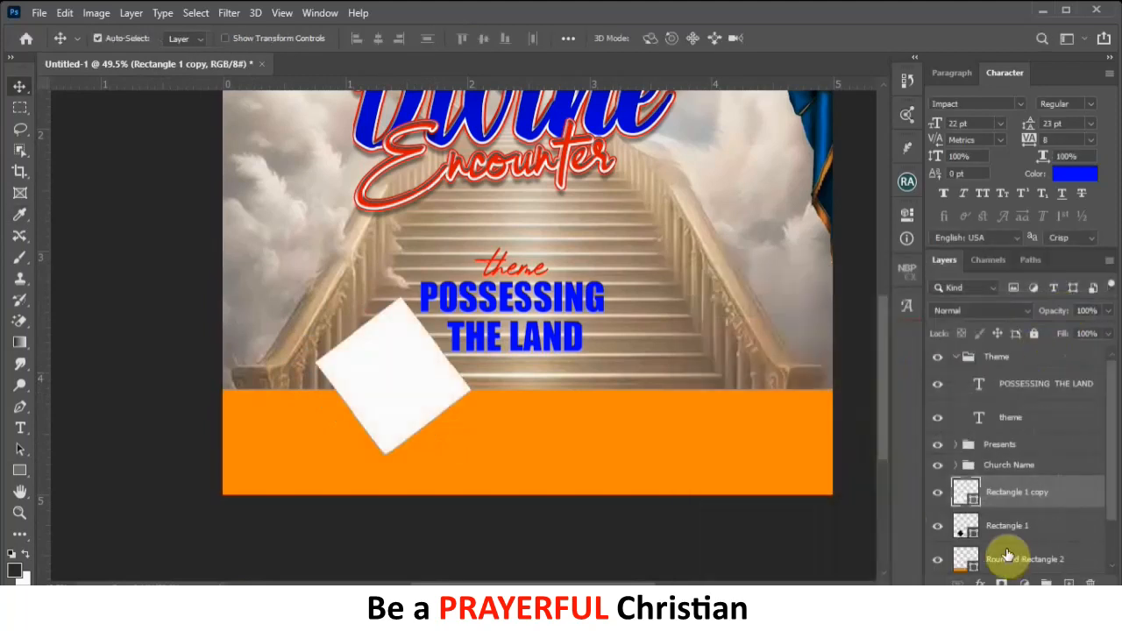
- Duplicate the white rectangle and hide the new duplicate
{"action": "key", "text": "ctrl+j"}
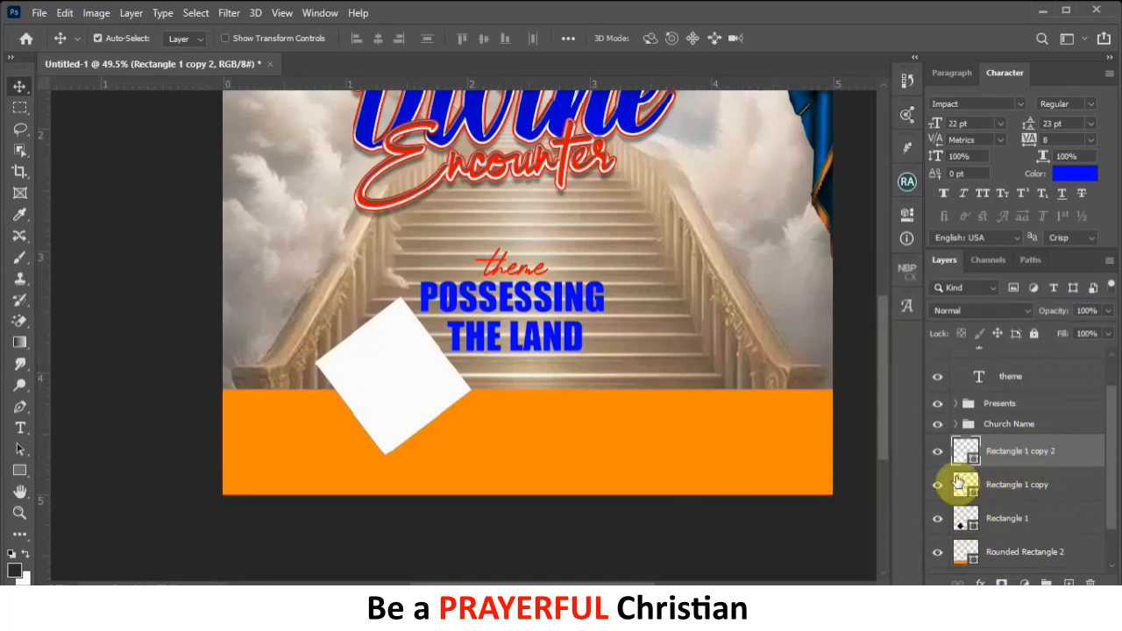
{"action": "left_click", "coordinate": [938, 451]}
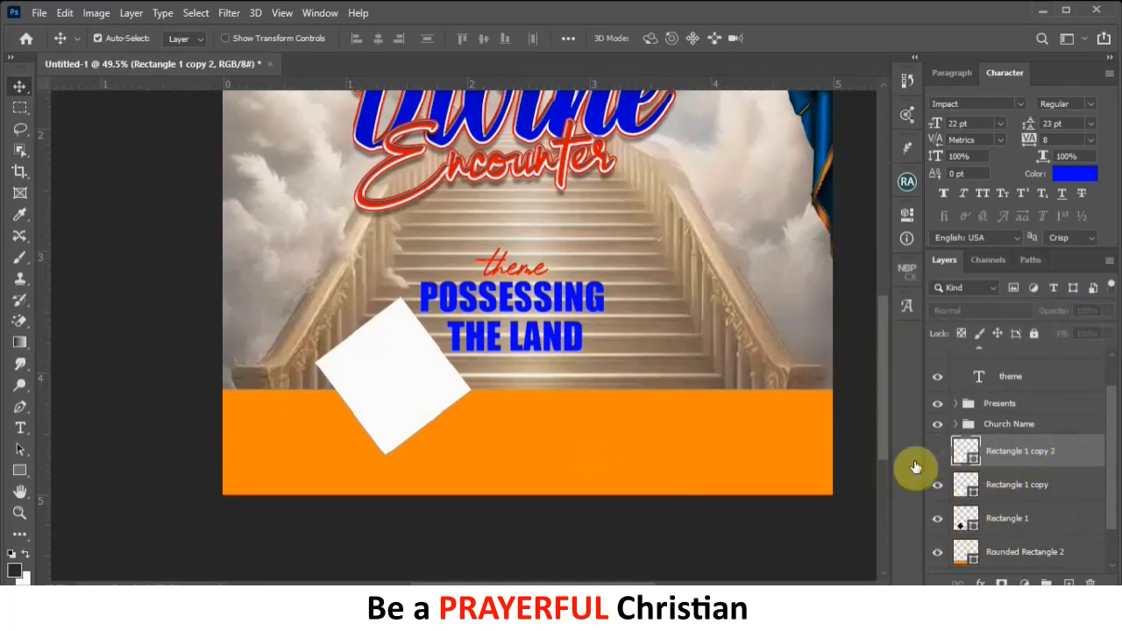
- Nudge the visible white rectangle left to expose a black strip along the right-hand sides of the rectangle beneath
{"action": "left_click", "coordinate": [1004, 488]}
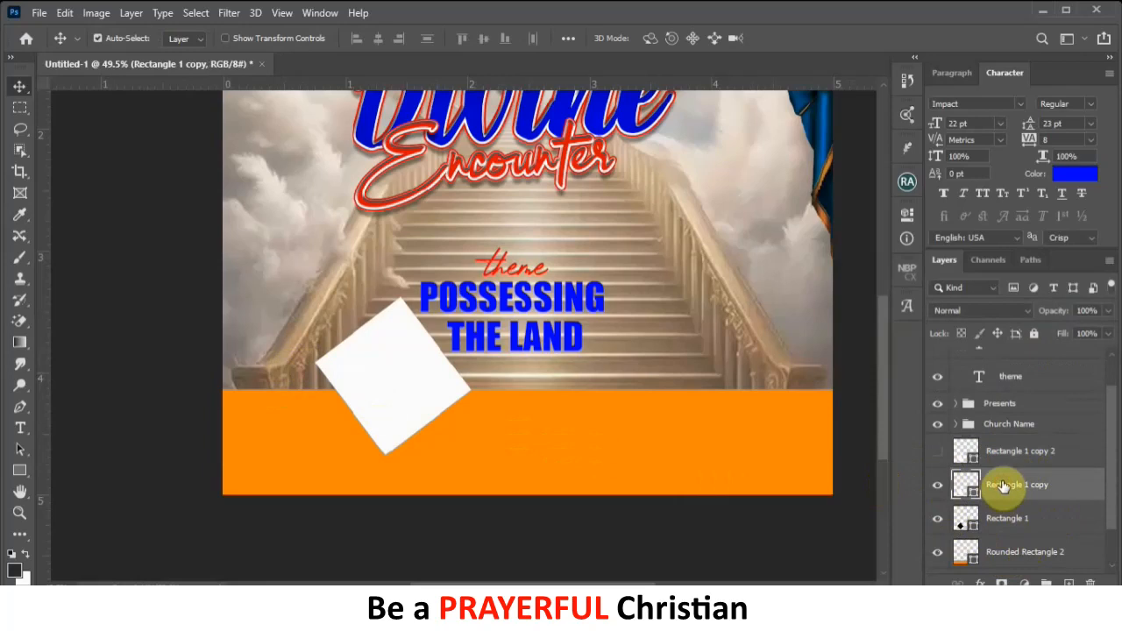
{"action": "key", "text": "Left"}
{"action": "key", "text": "Left"}
{"action": "key", "text": "Left"}
{"action": "key", "text": "Left"}
{"action": "key", "text": "Left"}
{"action": "key", "text": "Left"}
{"action": "key", "text": "Left"}
{"action": "key", "text": "Left"}
{"action": "key", "text": "Left"}
{"action": "key", "text": "Left"}
{"action": "key", "text": "Left"}
{"action": "key", "text": "Left"}
{"action": "key", "text": "Left"}
{"action": "key", "text": "Left"}
{"action": "key", "text": "Left"}
{"action": "key", "text": "Left"}
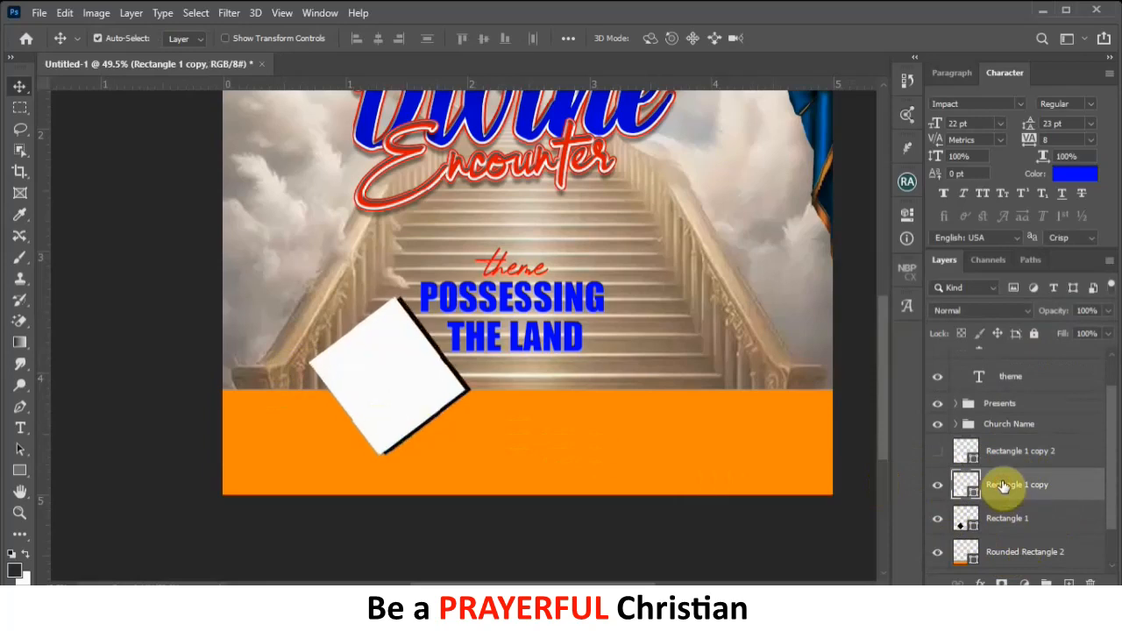
{"action": "key", "text": "Left"}
{"action": "key", "text": "Left"}
{"action": "key", "text": "Left"}
{"action": "key", "text": "Left"}
{"action": "key", "text": "Left"}
{"action": "key", "text": "Left"}
{"action": "key", "text": "Left"}
{"action": "key", "text": "Left"}
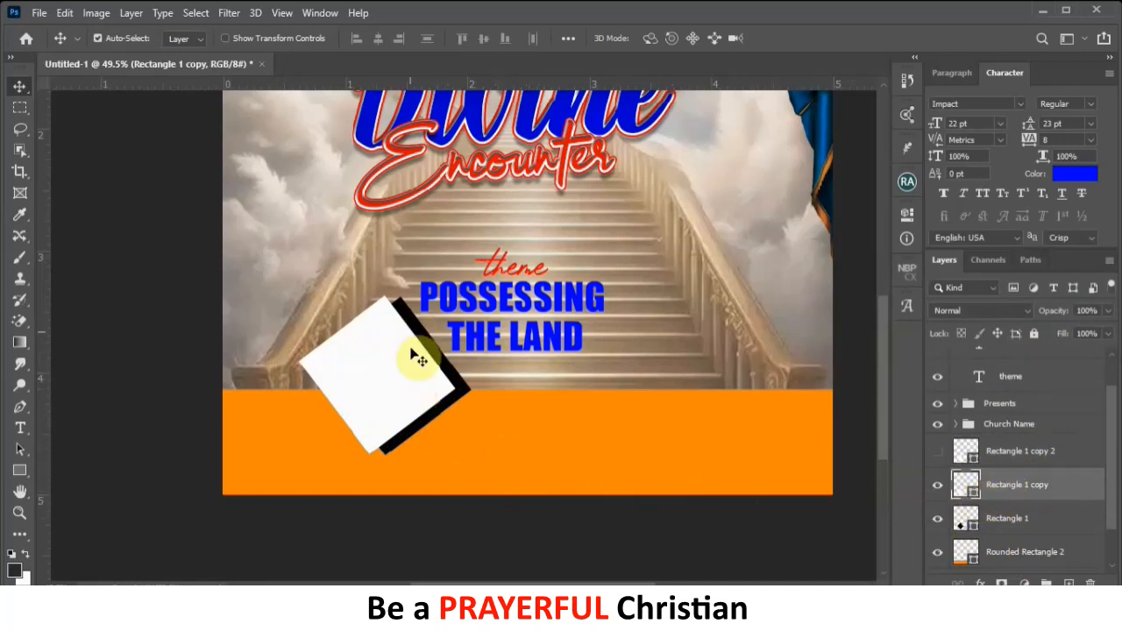
- Combine the white and black rectangles with Subtract Front Shape to leave a thin chevron
{"action": "left_click", "coordinate": [1020, 524], "text": "shift"}
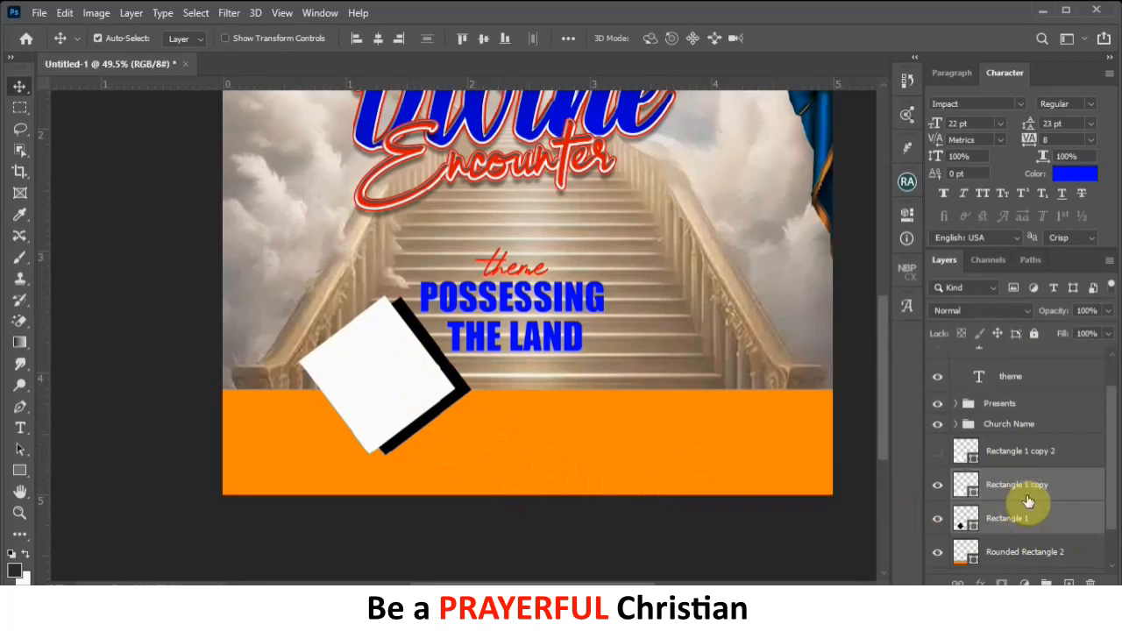
{"action": "left_click", "coordinate": [130, 14]}
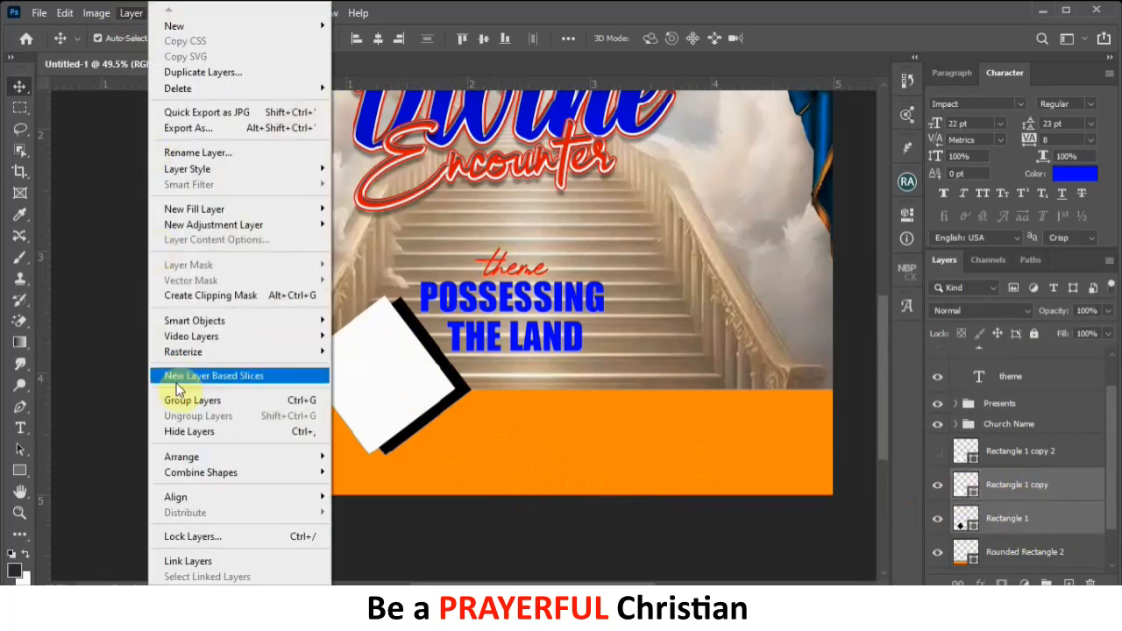
{"action": "mouse_move", "coordinate": [194, 482]}
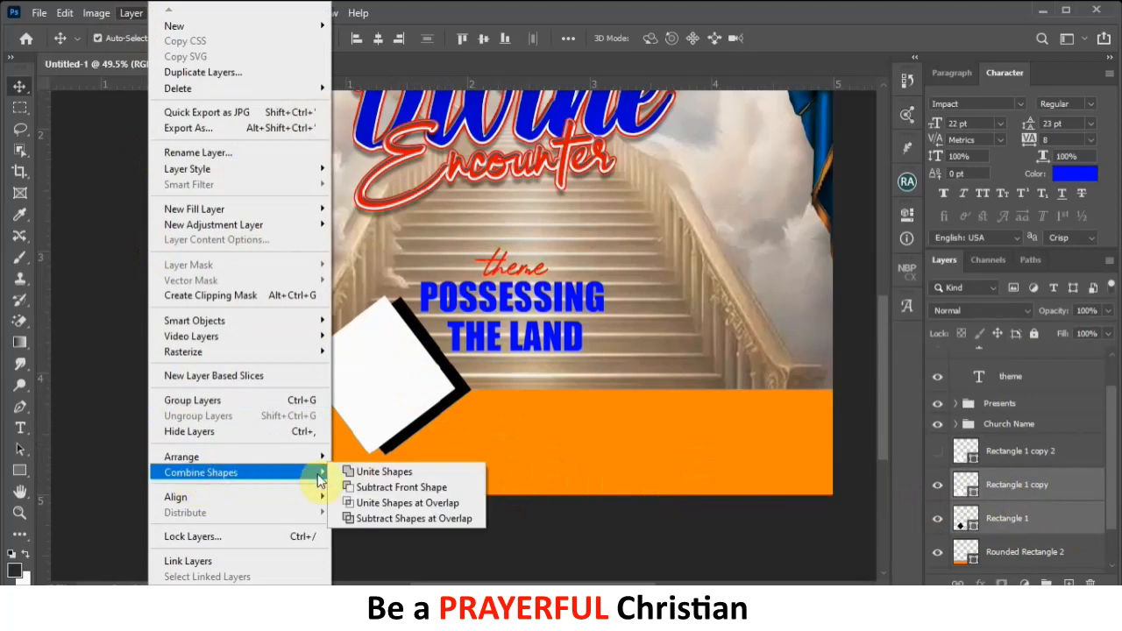
{"action": "left_click", "coordinate": [362, 489]}
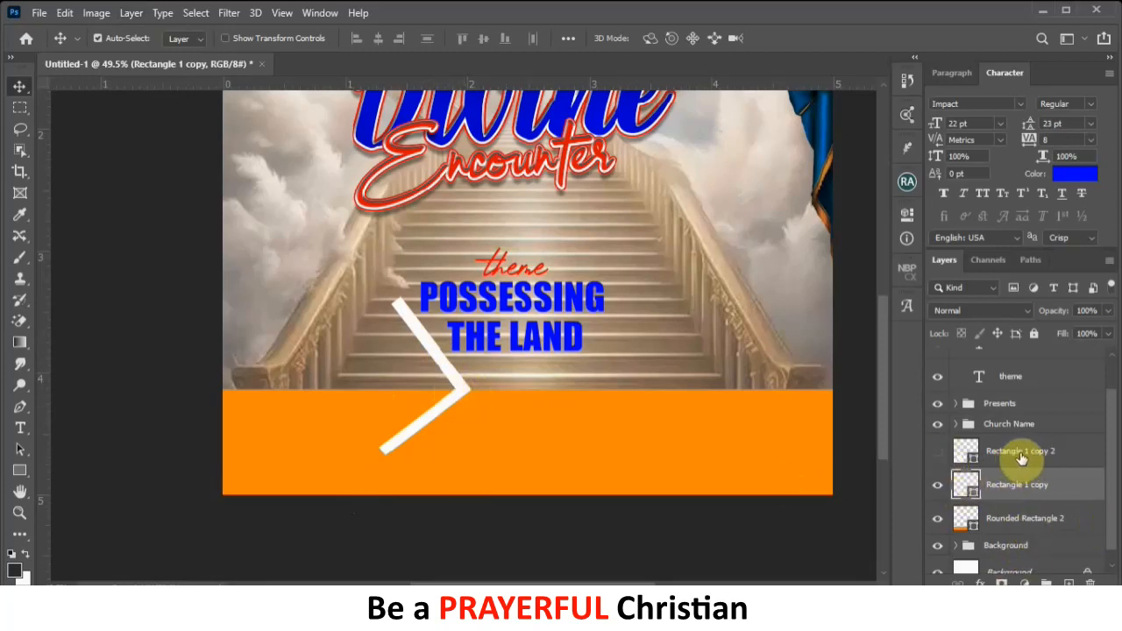
- Show the hidden white rectangle again and nudge it left and slightly up, leaving a gap beside the chevron
{"action": "left_click", "coordinate": [937, 454]}
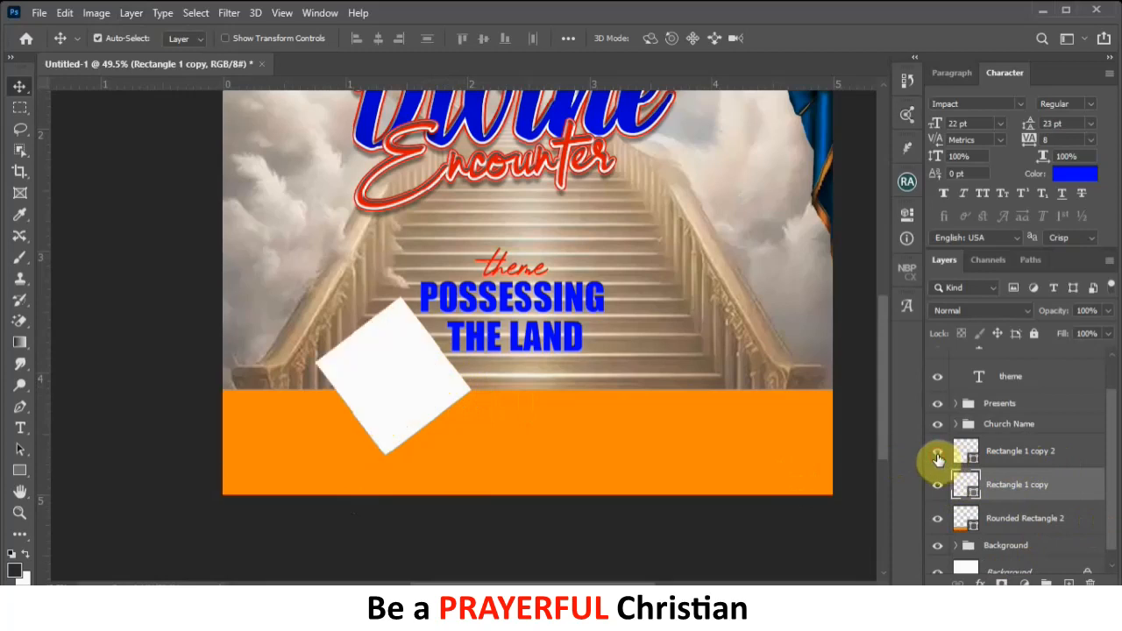
{"action": "left_click", "coordinate": [1014, 455]}
{"action": "key", "text": "shift+Left"}
{"action": "key", "text": "shift+Left"}
{"action": "key", "text": "shift+Left"}
{"action": "key", "text": "shift+Left"}
{"action": "key", "text": "shift+Left"}
{"action": "key", "text": "shift+Left"}
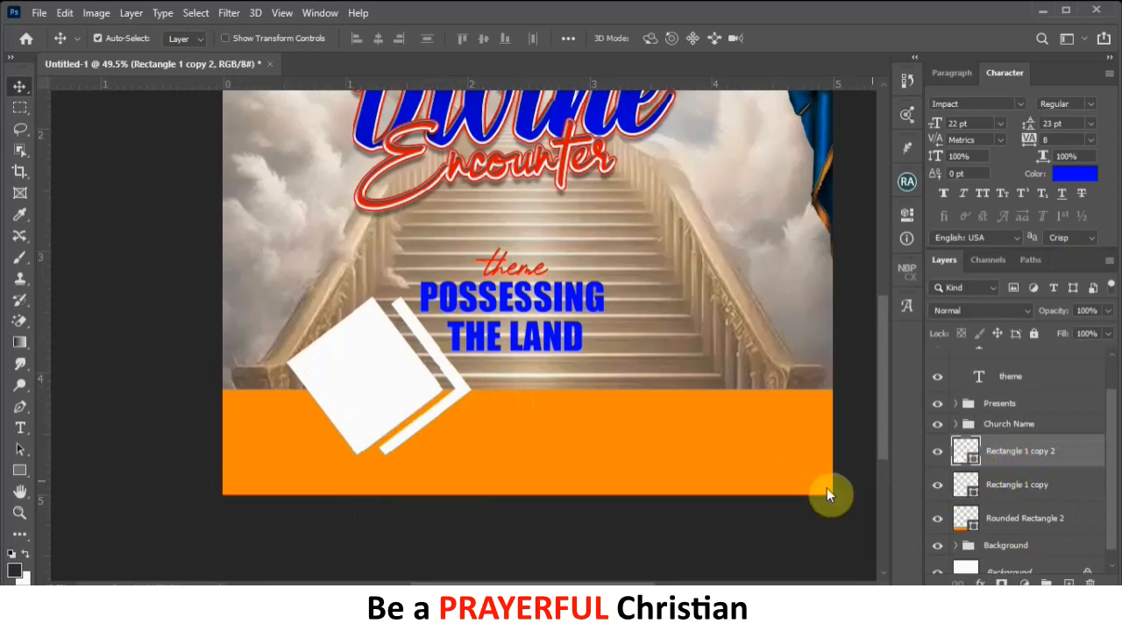
{"action": "key", "text": "Up"}
{"action": "key", "text": "Up"}
{"action": "key", "text": "Up"}
{"action": "key", "text": "Up"}
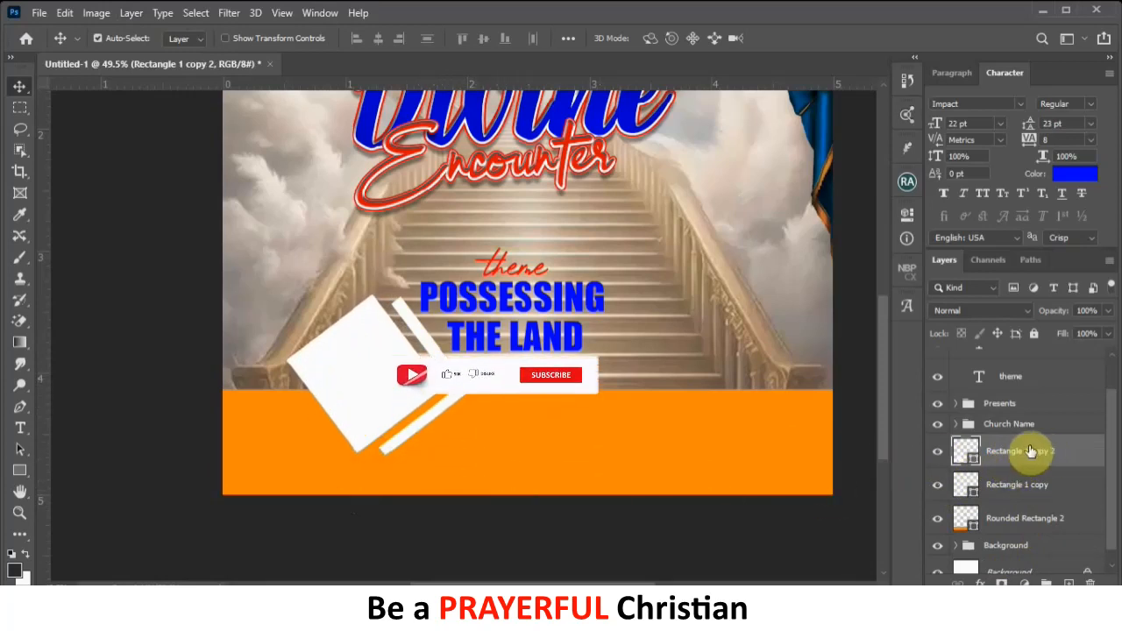
- Move the white rectangle and chevron together to the lower-left corner of the flyer, partly beyond the canvas edge
{"action": "left_click", "coordinate": [1009, 487], "text": "shift"}
{"action": "left_click_drag", "start_coordinate": [399, 399], "coordinate": [271, 453]}
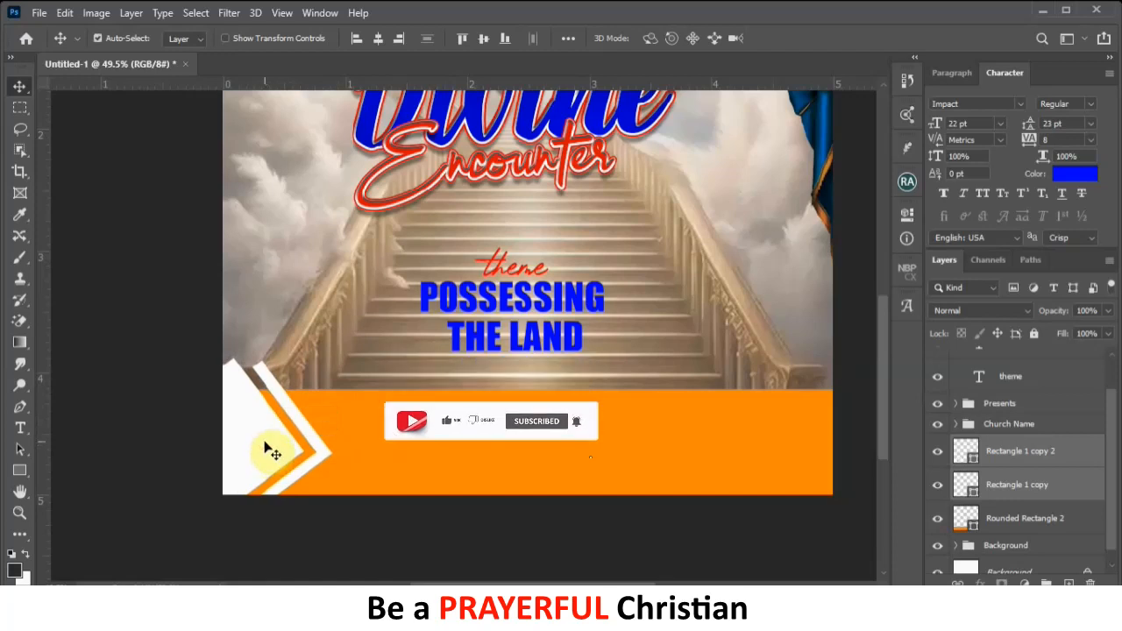
{"action": "left_click_drag", "start_coordinate": [264, 442], "coordinate": [234, 446]}
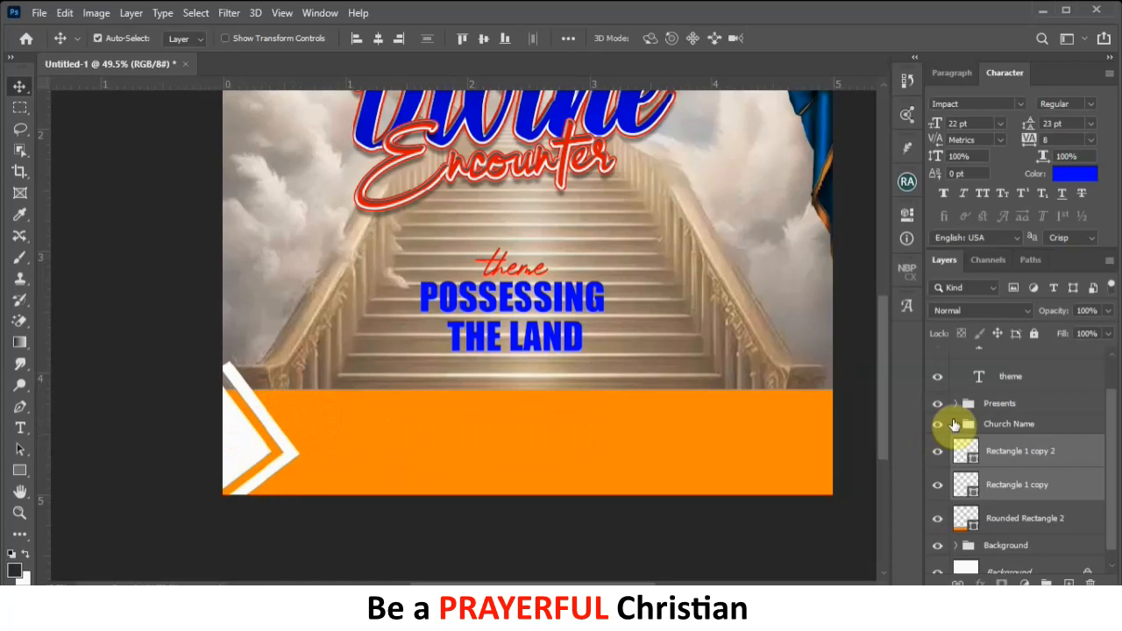
- Clip the white rectangle and chevron layers to the orange Rounded Rectangle 2 band
{"action": "left_click", "coordinate": [991, 522]}
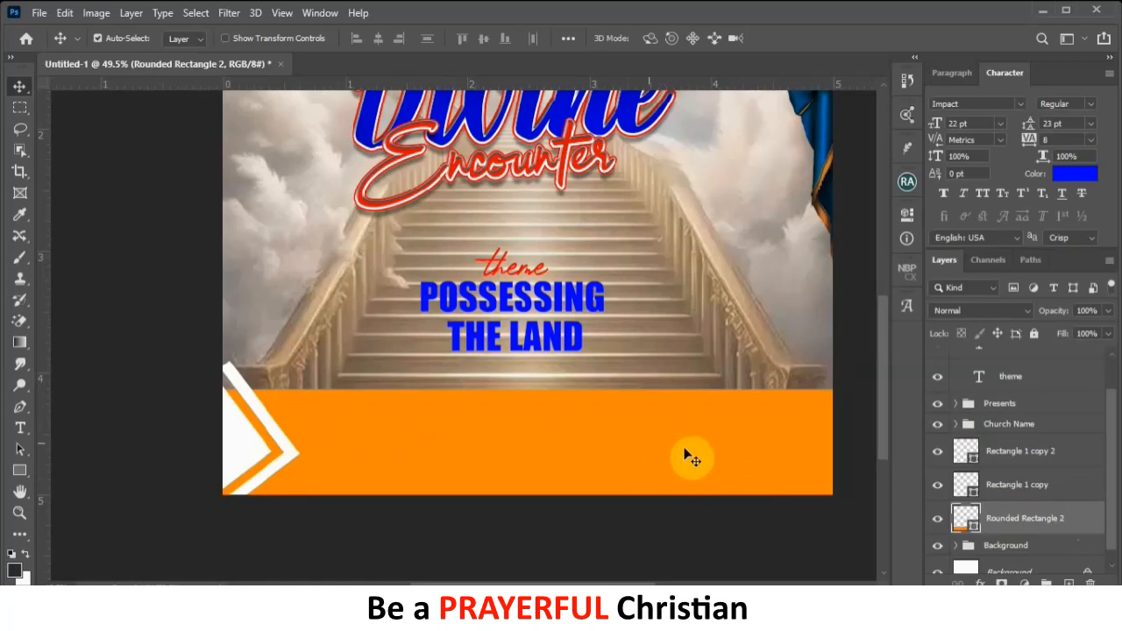
{"action": "left_click_drag", "start_coordinate": [1048, 520], "coordinate": [1031, 498]}
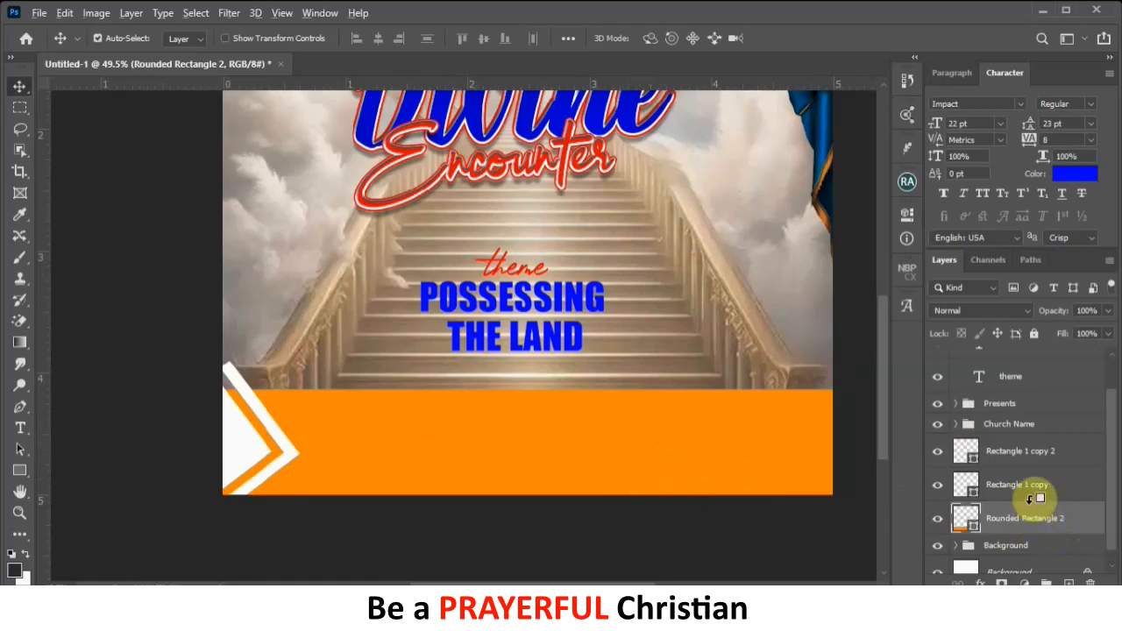
{"action": "left_click_drag", "start_coordinate": [1032, 488], "coordinate": [1070, 462]}
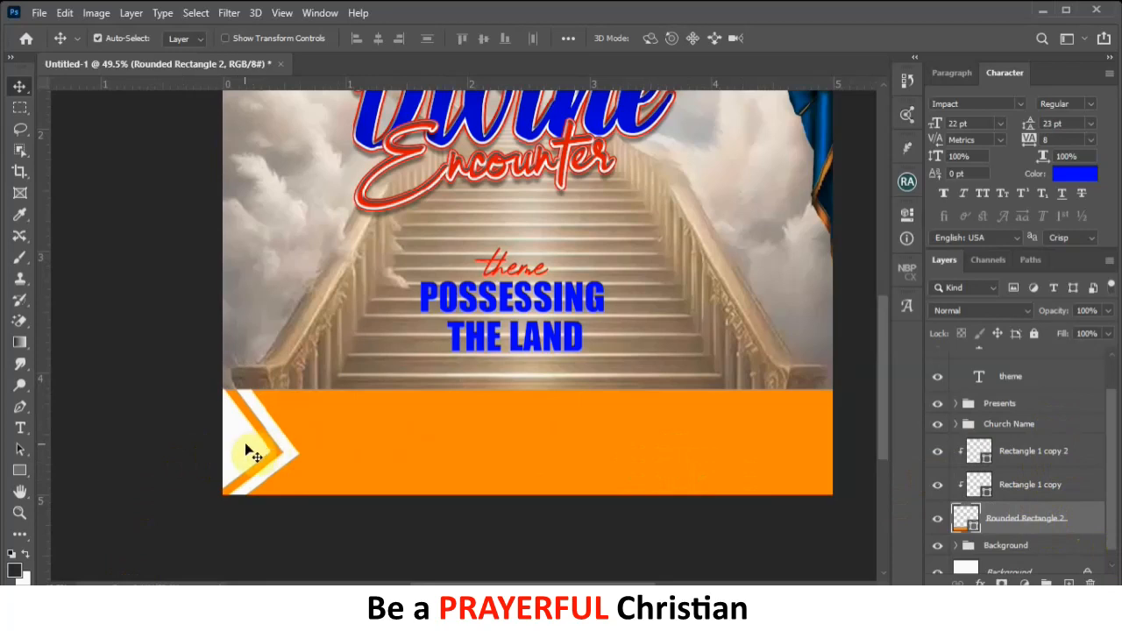
{"action": "scroll", "coordinate": [597, 457], "scroll_direction": "down", "scroll_amount": 2}
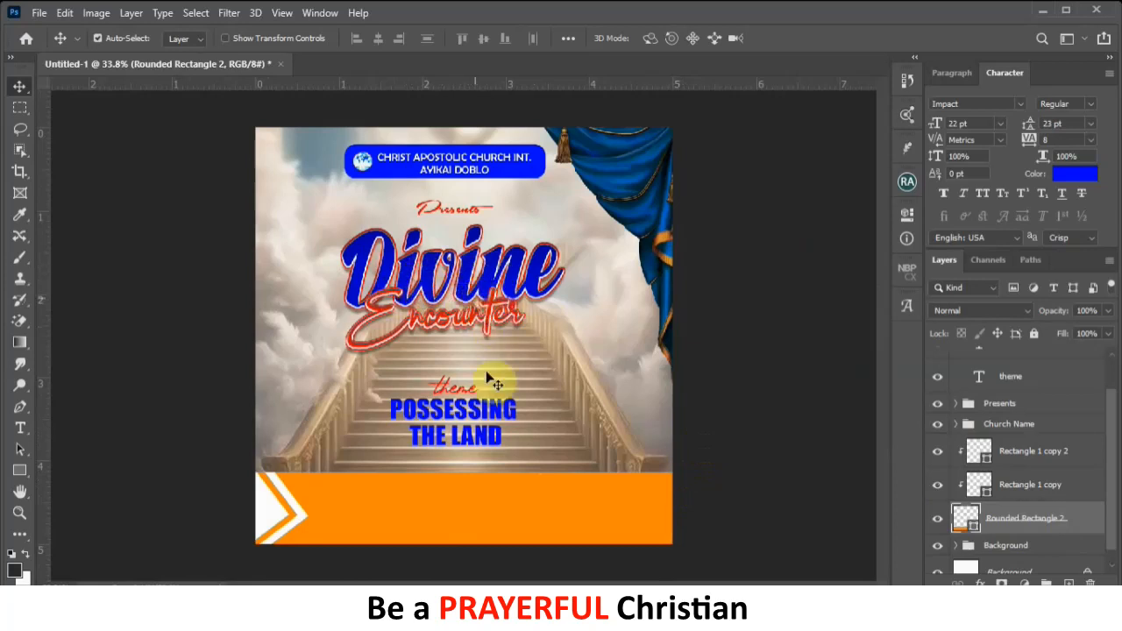
- Group the orange band and its two clipped white shapes and name the group "Shapes"
{"action": "left_click", "coordinate": [1016, 453]}
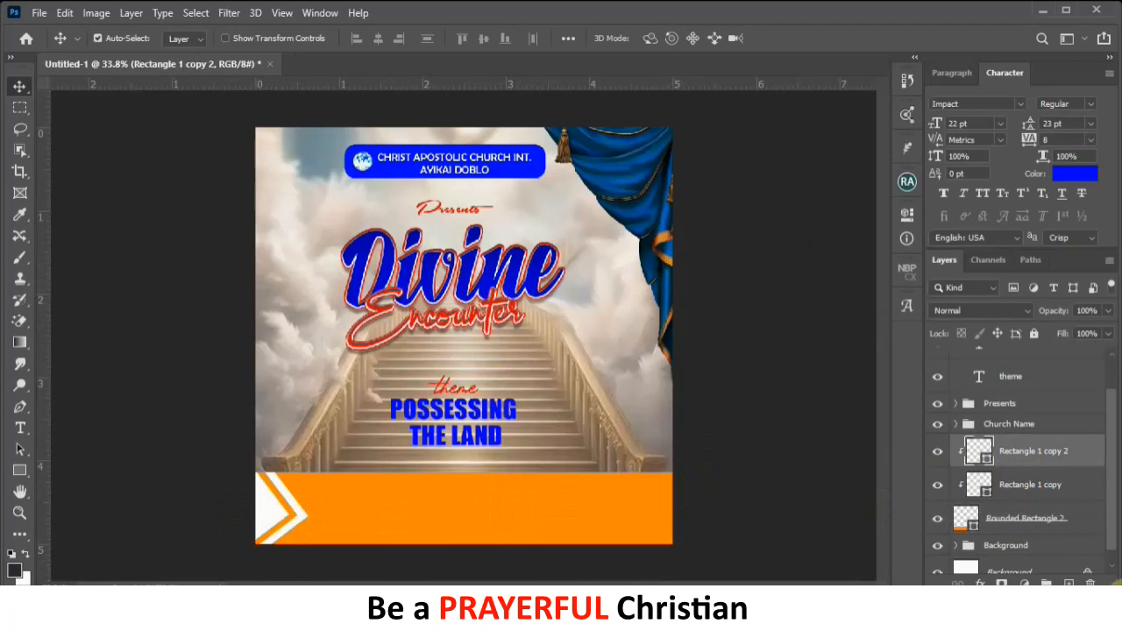
{"action": "left_click", "coordinate": [1034, 521], "text": "shift"}
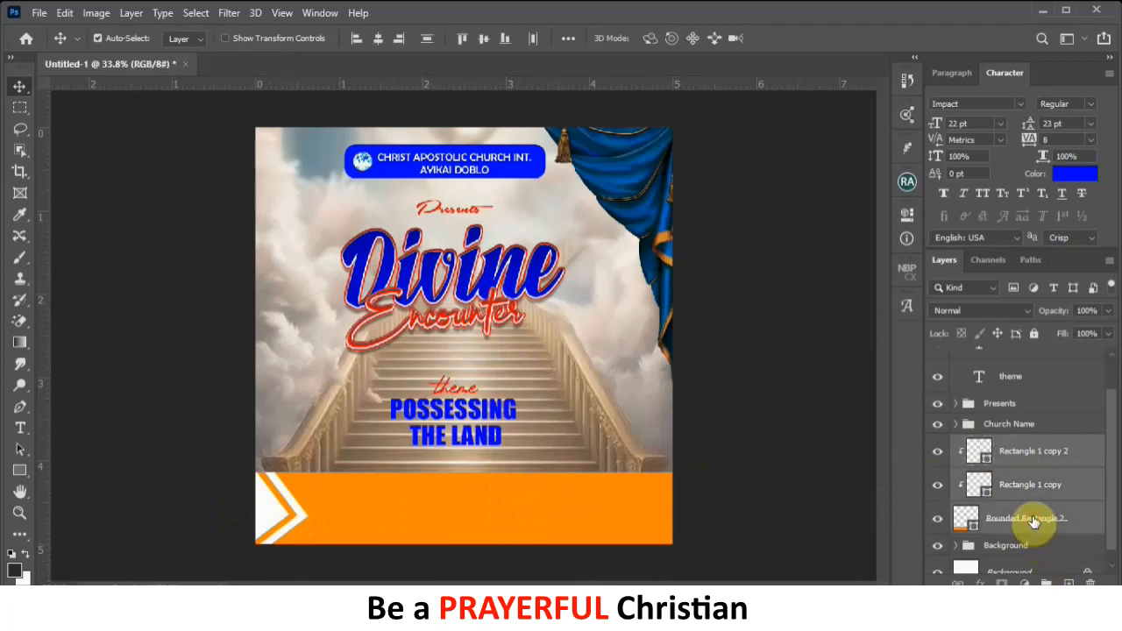
{"action": "key", "text": "ctrl+g"}
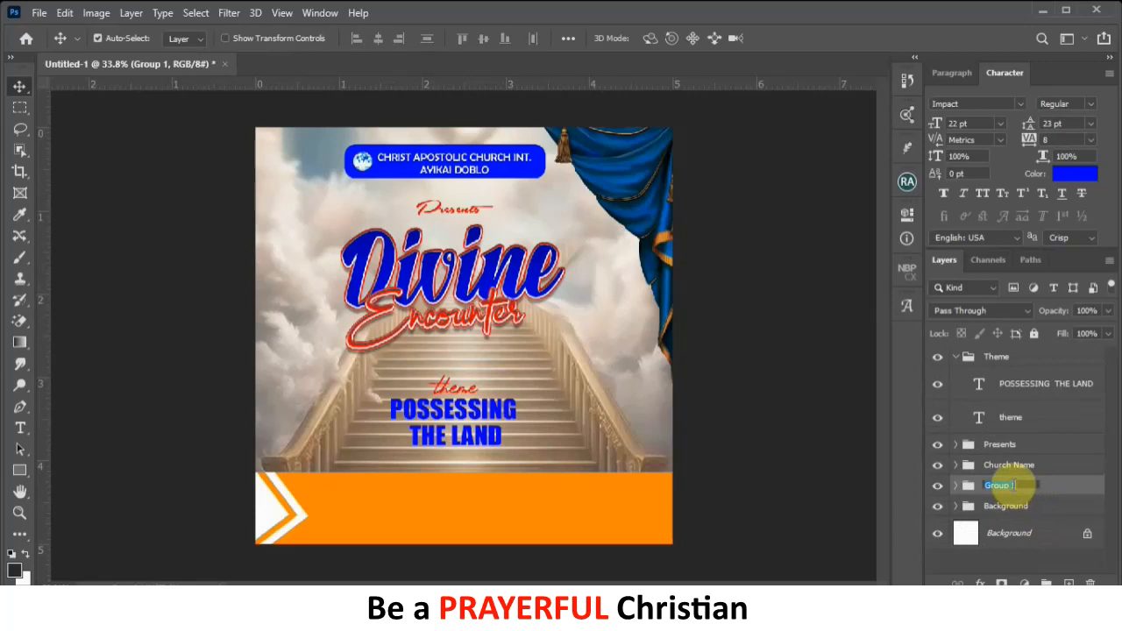
{"action": "left_click", "coordinate": [1013, 485]}
{"action": "type", "text": "Shapes"}
{"action": "key", "text": "Return"}
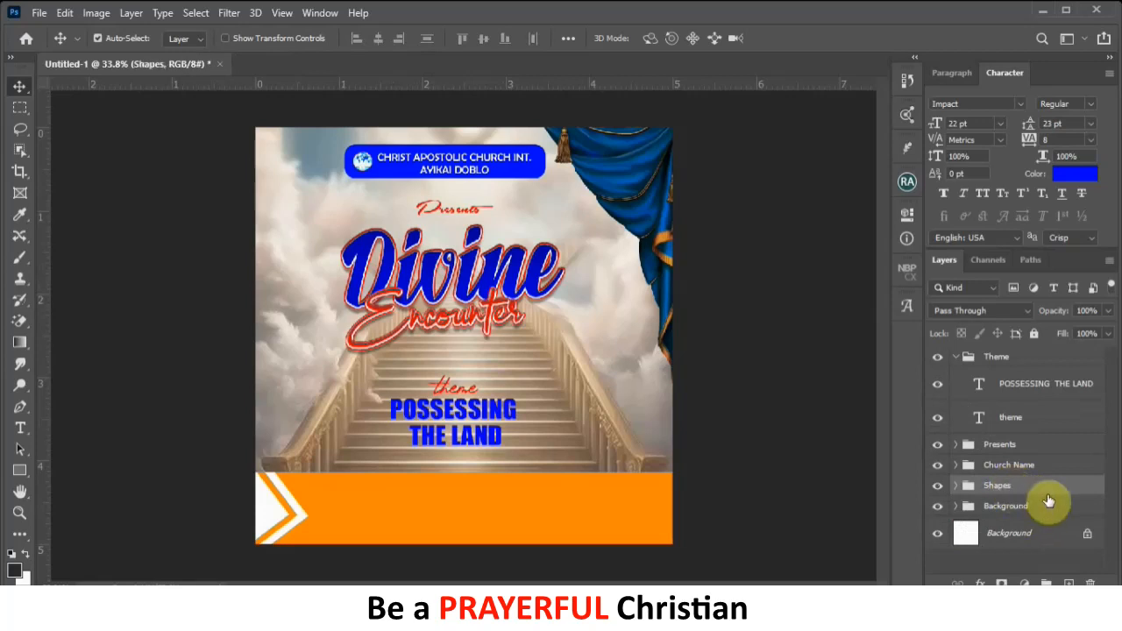
- Rotate the Shapes group to about -2.43° and shift it slightly left so the orange band rises toward the right
{"action": "key", "text": "ctrl+t"}
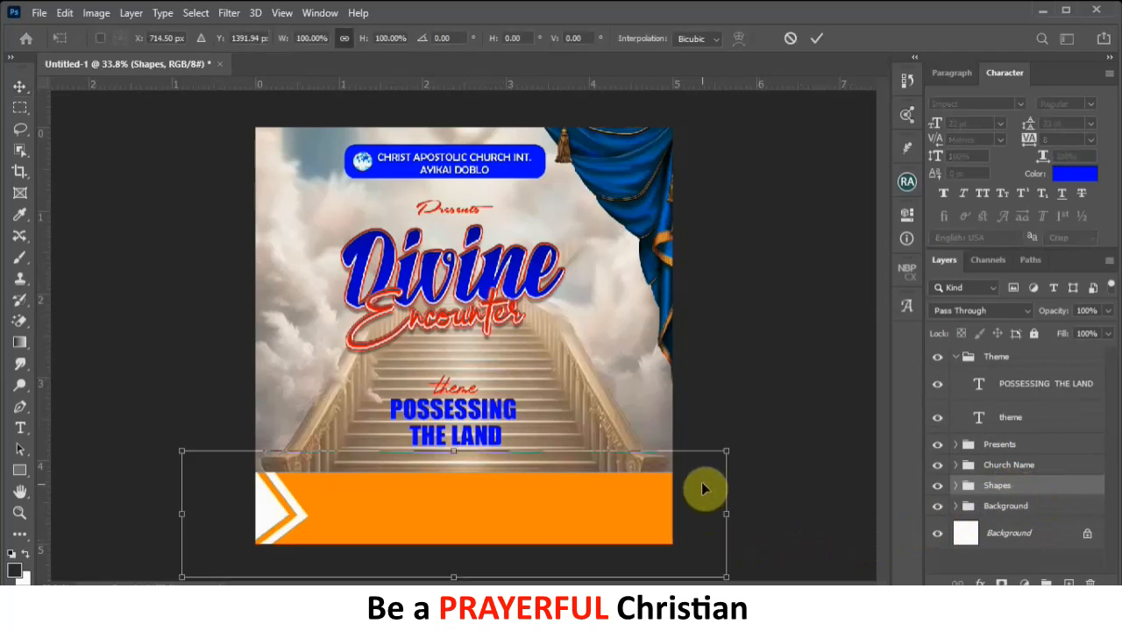
{"action": "left_click_drag", "start_coordinate": [741, 459], "coordinate": [736, 448]}
{"action": "mouse_move", "coordinate": [618, 501]}
{"action": "left_mouse_down"}
{"action": "mouse_move", "coordinate": [596, 508]}
{"action": "mouse_move", "coordinate": [611, 509]}
{"action": "left_mouse_up"}
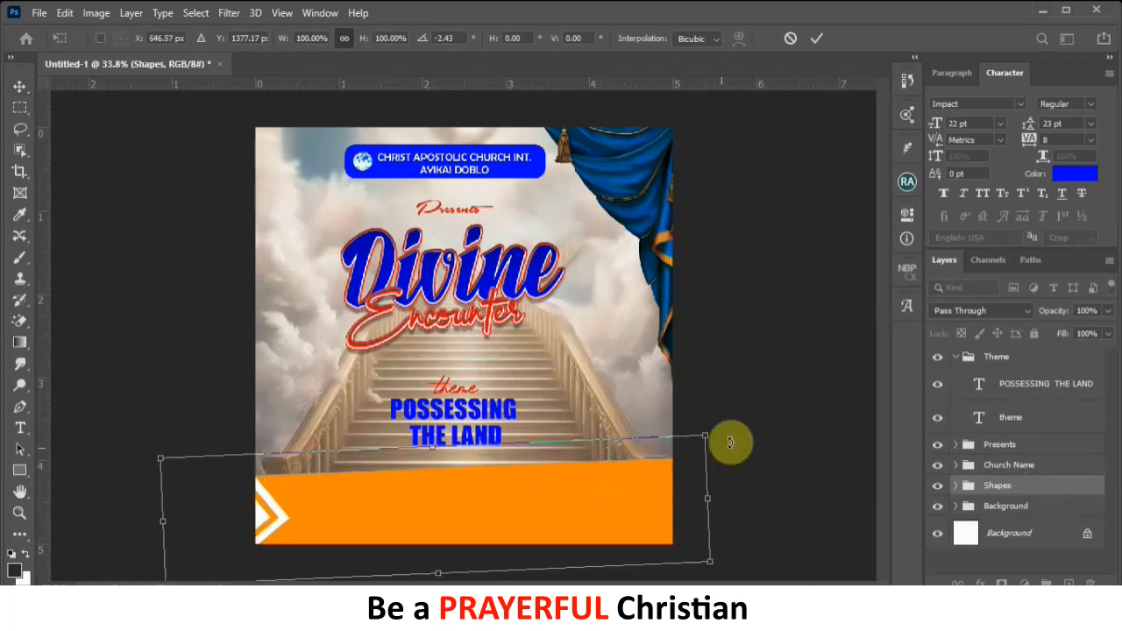
{"action": "left_click", "coordinate": [816, 38]}
{"action": "left_click", "coordinate": [584, 526]}
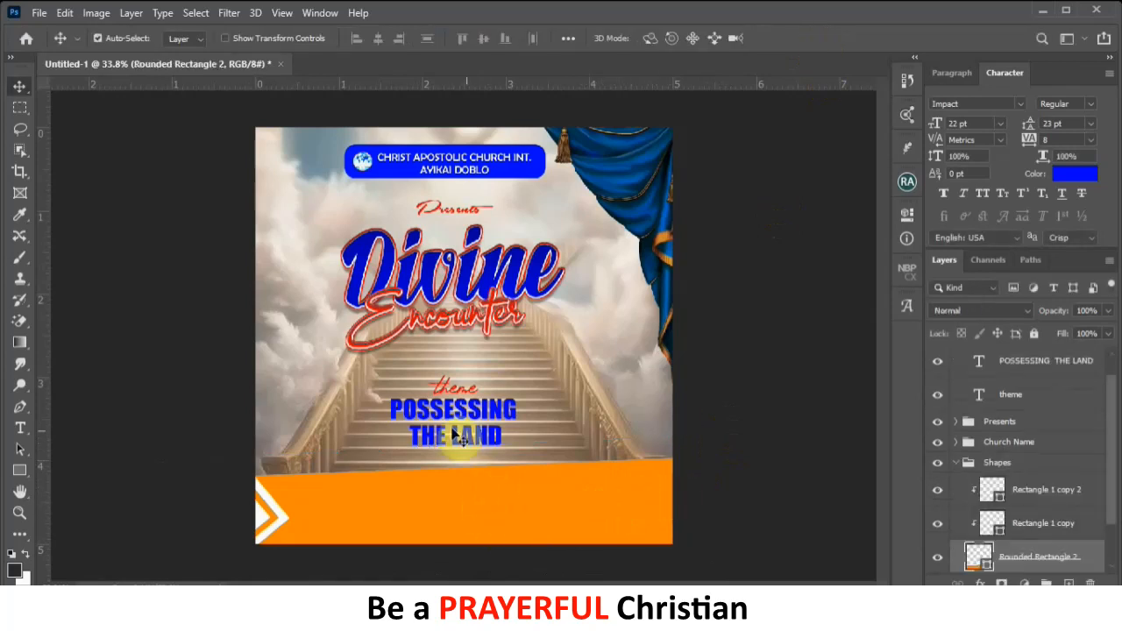
{"action": "scroll", "coordinate": [455, 436], "scroll_direction": "up", "scroll_amount": 2}
{"action": "scroll", "coordinate": [605, 386], "scroll_direction": "down", "scroll_amount": 1}
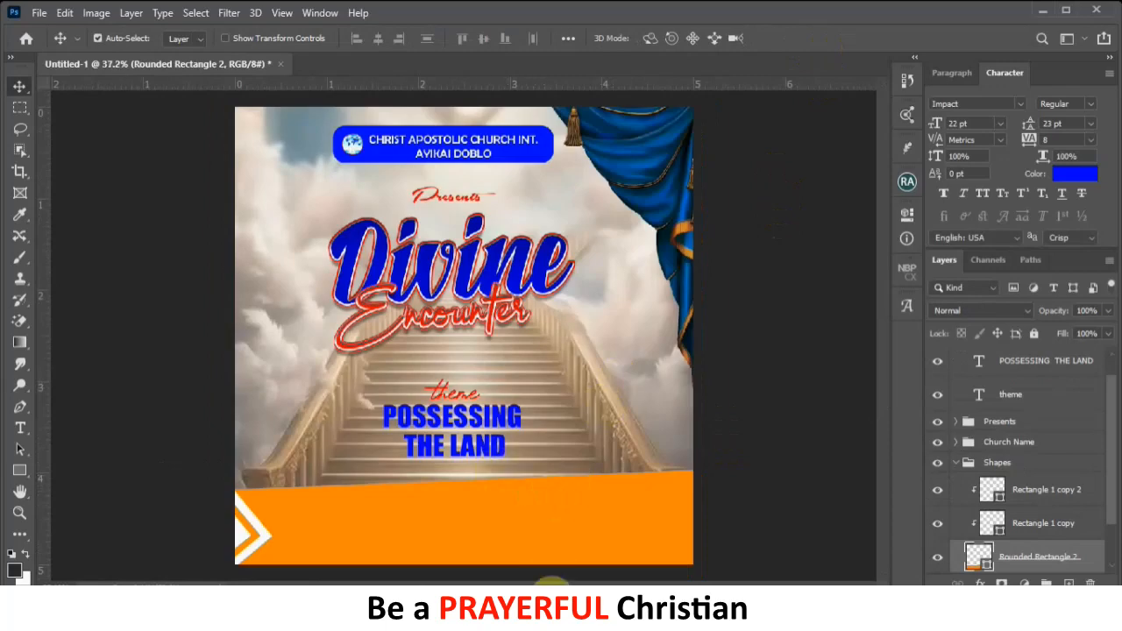
- Place the Untitled-1 cutout photo of the man from New folder (2), scaled down in the flyer's lower-right corner
{"action": "left_click", "coordinate": [549, 615]}
{"action": "left_click", "coordinate": [638, 346]}
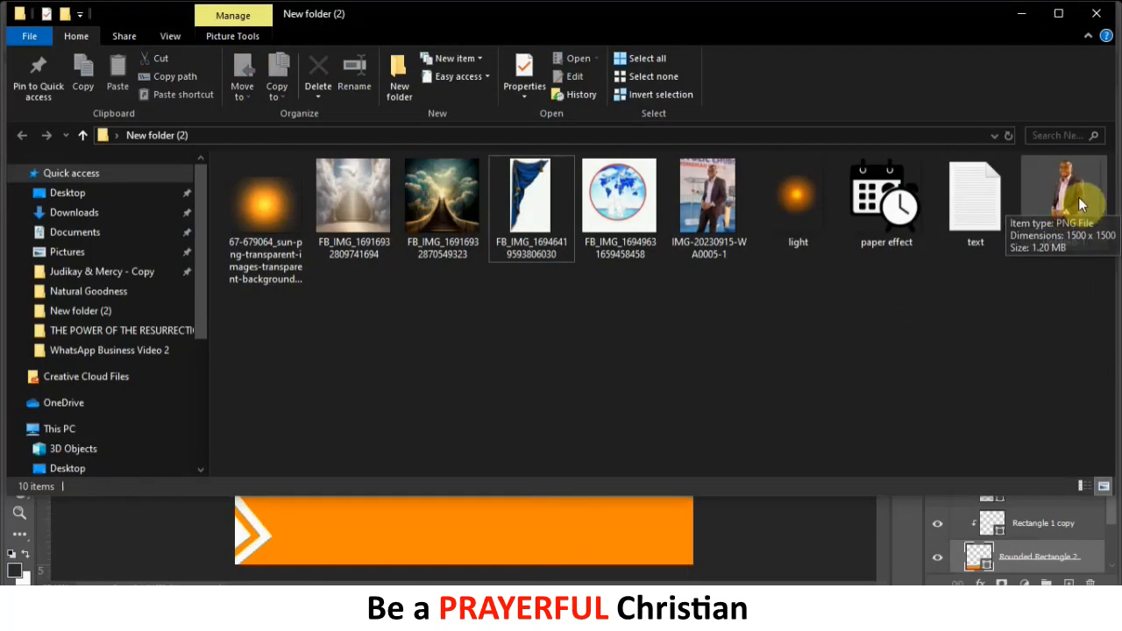
{"action": "left_click_drag", "start_coordinate": [1061, 193], "coordinate": [623, 362]}
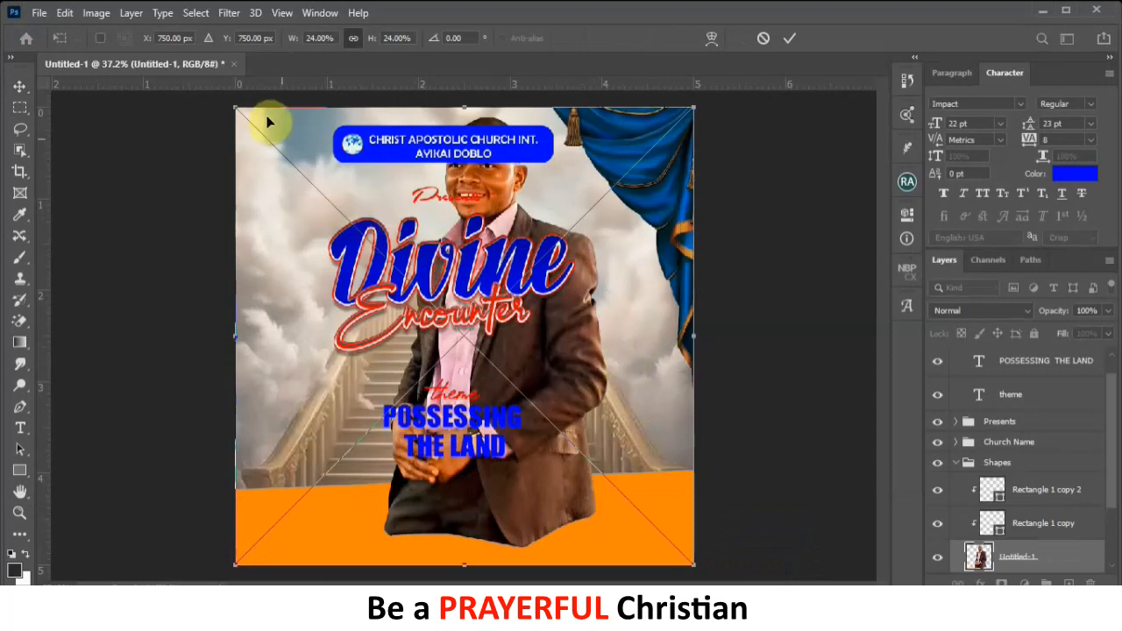
{"action": "left_click_drag", "start_coordinate": [234, 105], "coordinate": [361, 180]}
{"action": "left_click_drag", "start_coordinate": [559, 358], "coordinate": [617, 421]}
{"action": "key", "text": "Return"}
{"action": "scroll", "coordinate": [1009, 552], "scroll_direction": "down", "scroll_amount": 1}
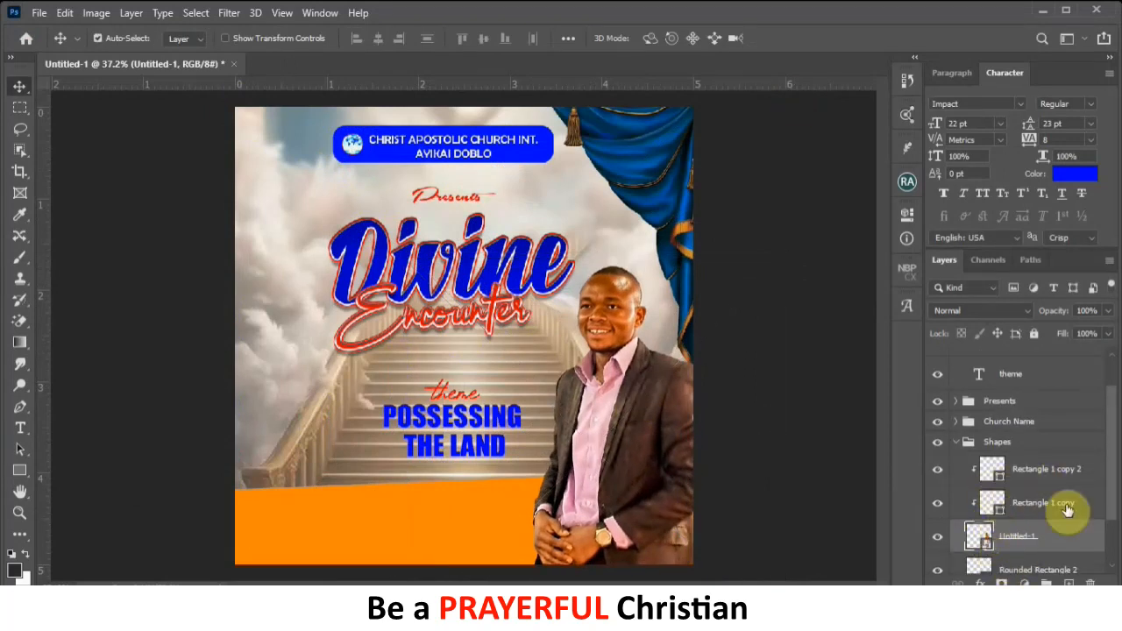
- Move the man's photo layer above the Theme group and put it in a group named "Pic"
{"action": "left_click_drag", "start_coordinate": [1028, 542], "coordinate": [1013, 367]}
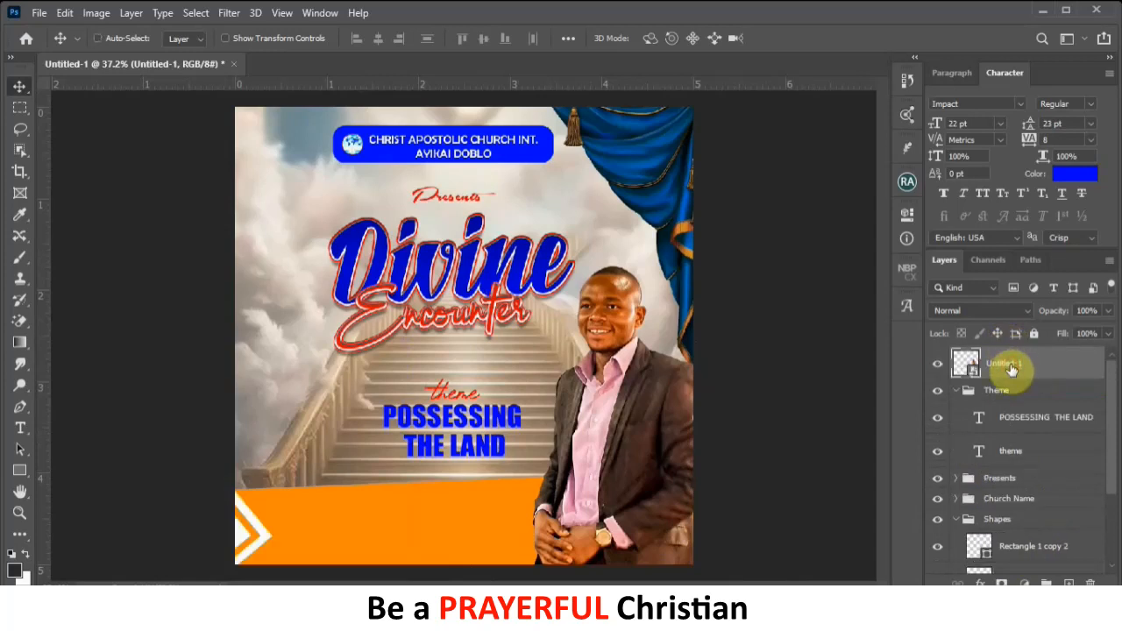
{"action": "key", "text": "ctrl+g"}
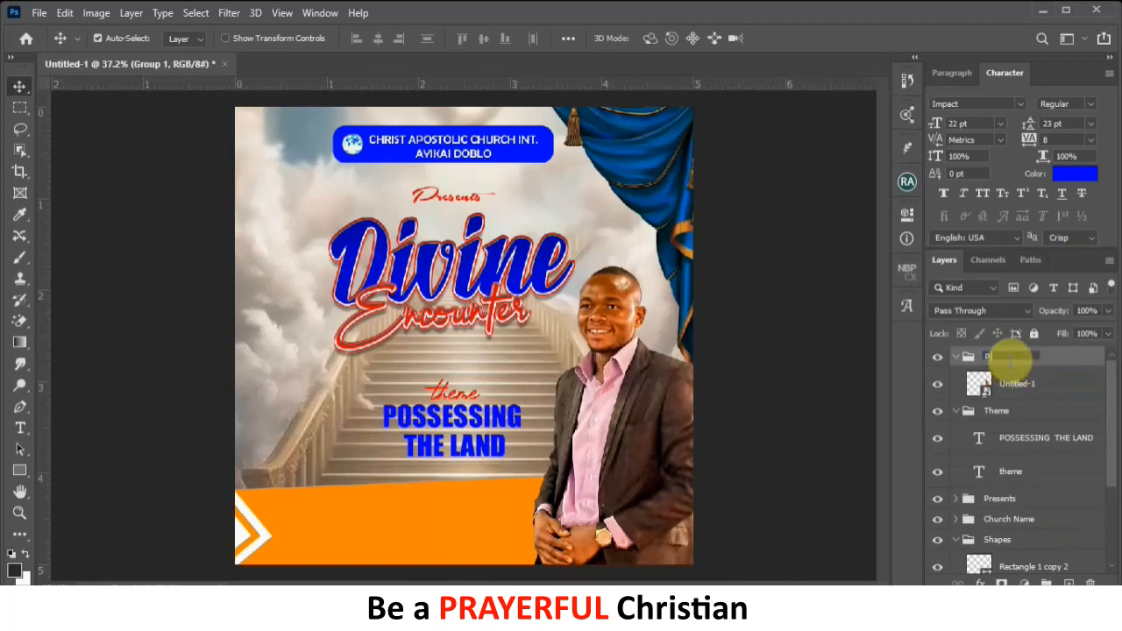
{"action": "key", "text": "Return"}
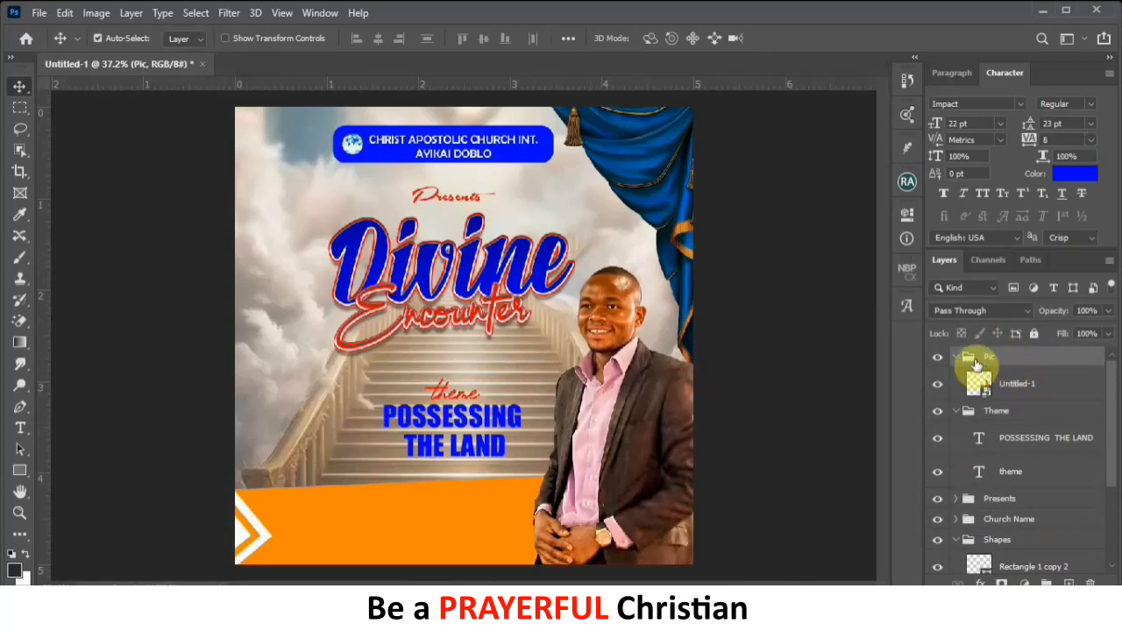
- Collapse the Pic, Theme and Shapes layer groups
{"action": "left_click", "coordinate": [956, 357]}
{"action": "left_click", "coordinate": [957, 378]}
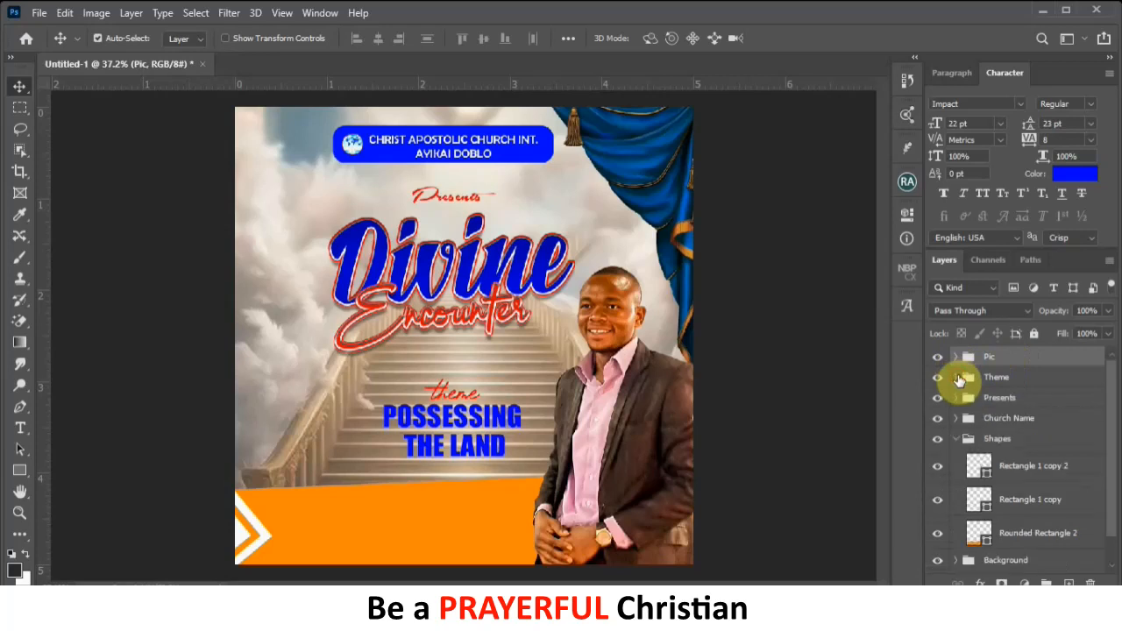
{"action": "left_click", "coordinate": [956, 440]}
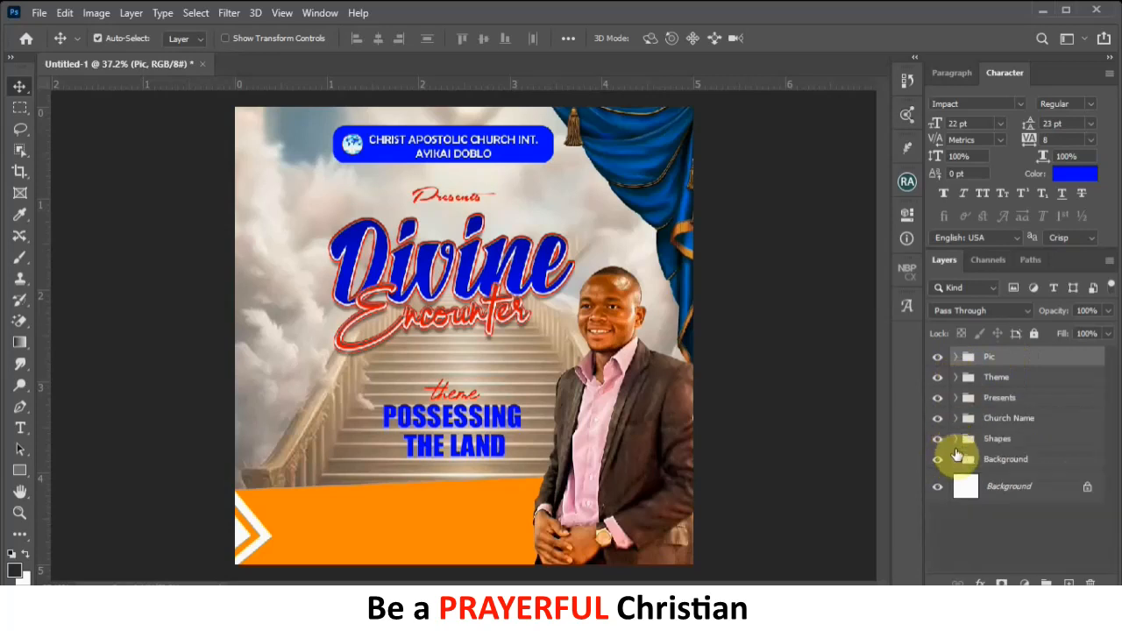
- Place the "paper effect" calendar-and-clock image from New folder (2) over the orange band, right of the chevron
{"action": "mouse_move", "coordinate": [544, 583]}
{"action": "left_click", "coordinate": [544, 561]}
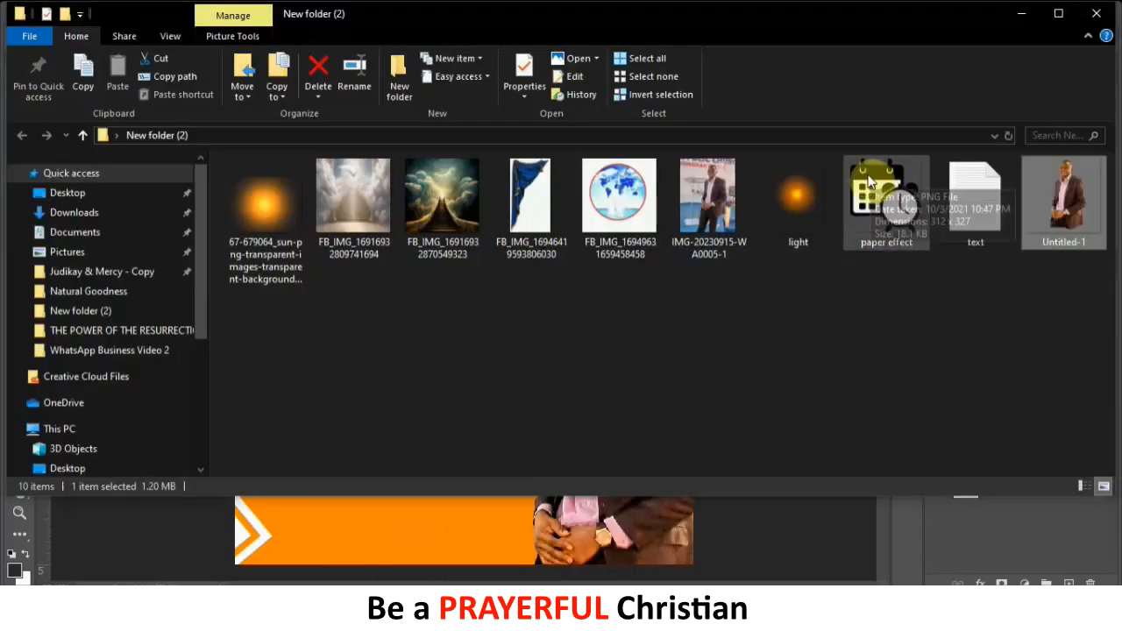
{"action": "left_click_drag", "start_coordinate": [890, 182], "coordinate": [513, 410]}
{"action": "left_click_drag", "start_coordinate": [363, 511], "coordinate": [363, 512]}
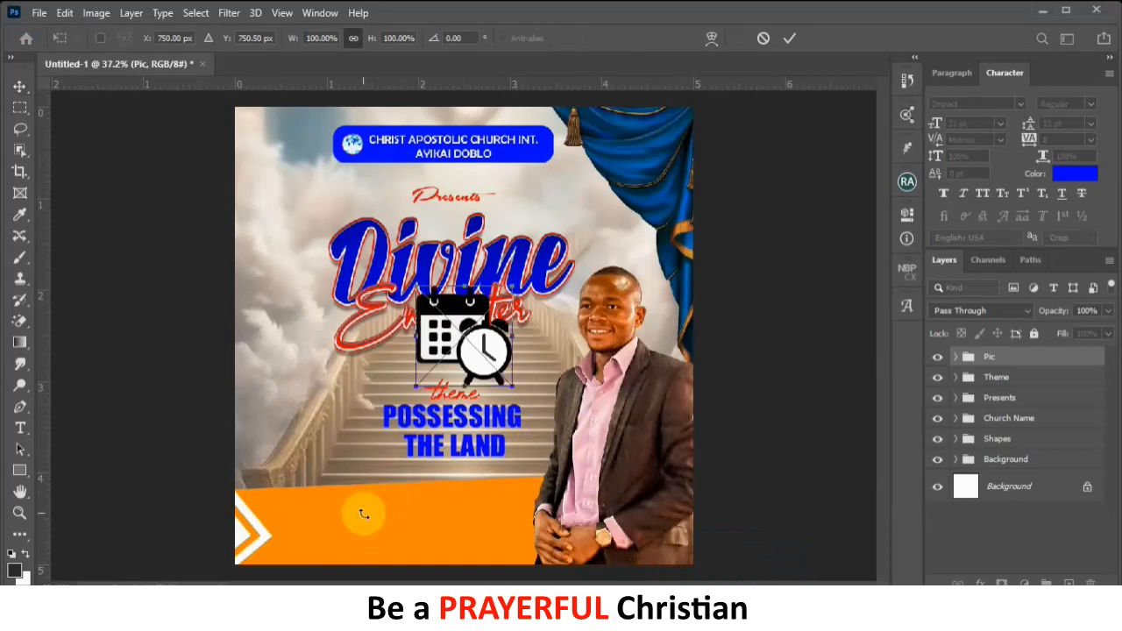
{"action": "left_click_drag", "start_coordinate": [481, 367], "coordinate": [382, 535]}
{"action": "scroll", "coordinate": [382, 535], "scroll_direction": "up", "scroll_amount": 5}
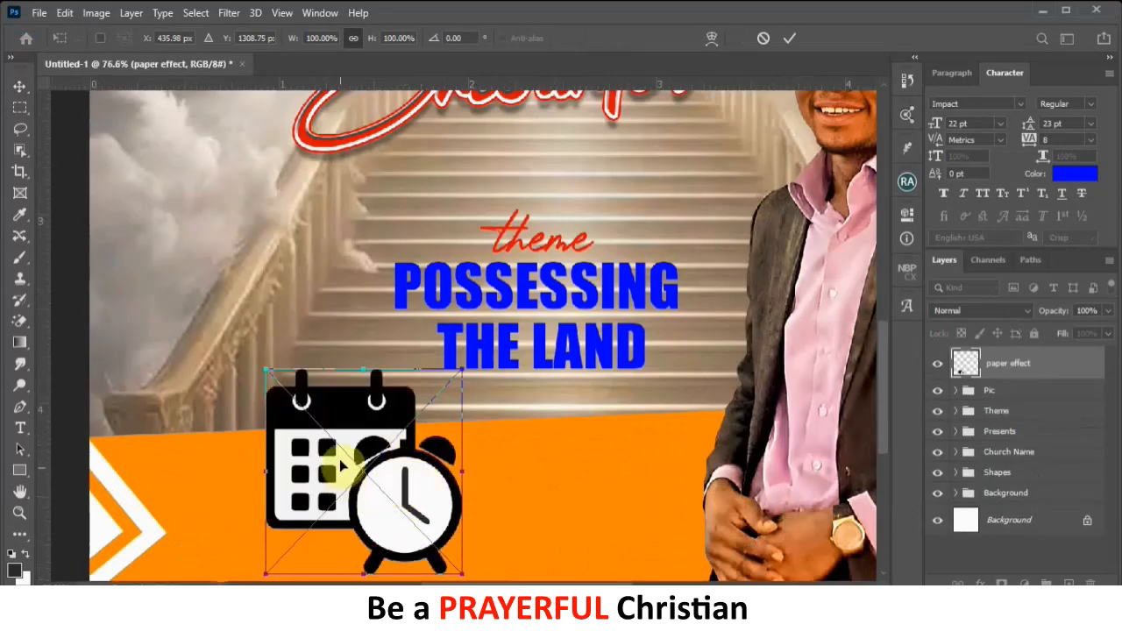
{"action": "left_click", "coordinate": [793, 37]}
- Rasterize the calendar-and-clock layer and remove the white fills of the clock and calendar with the Magic Eraser
{"action": "right_click", "coordinate": [1008, 366]}
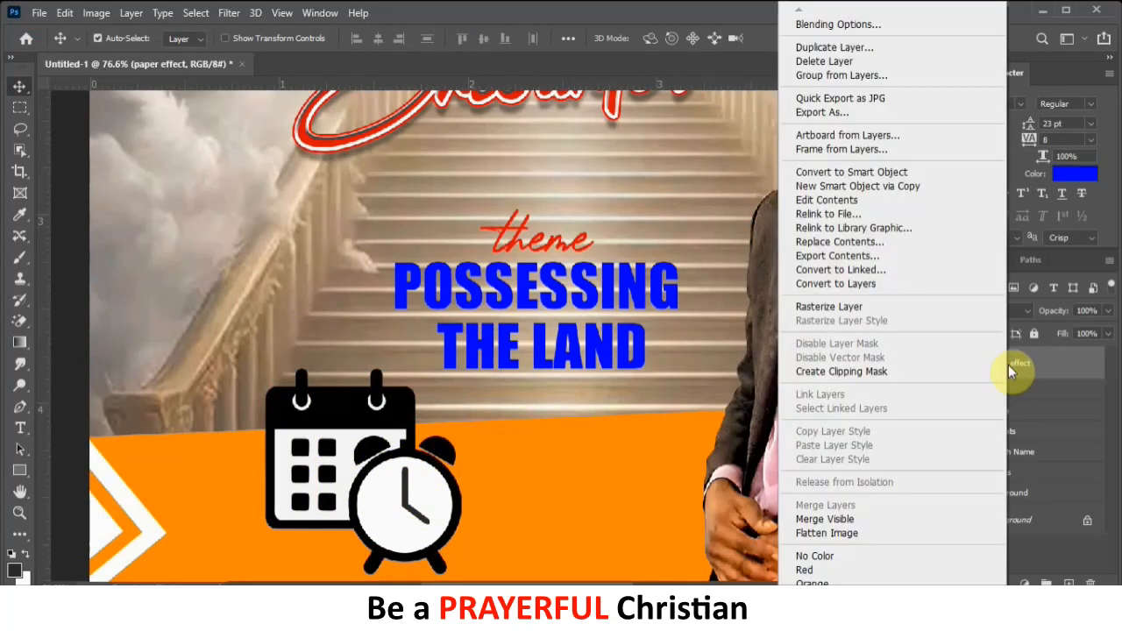
{"action": "left_click", "coordinate": [884, 307]}
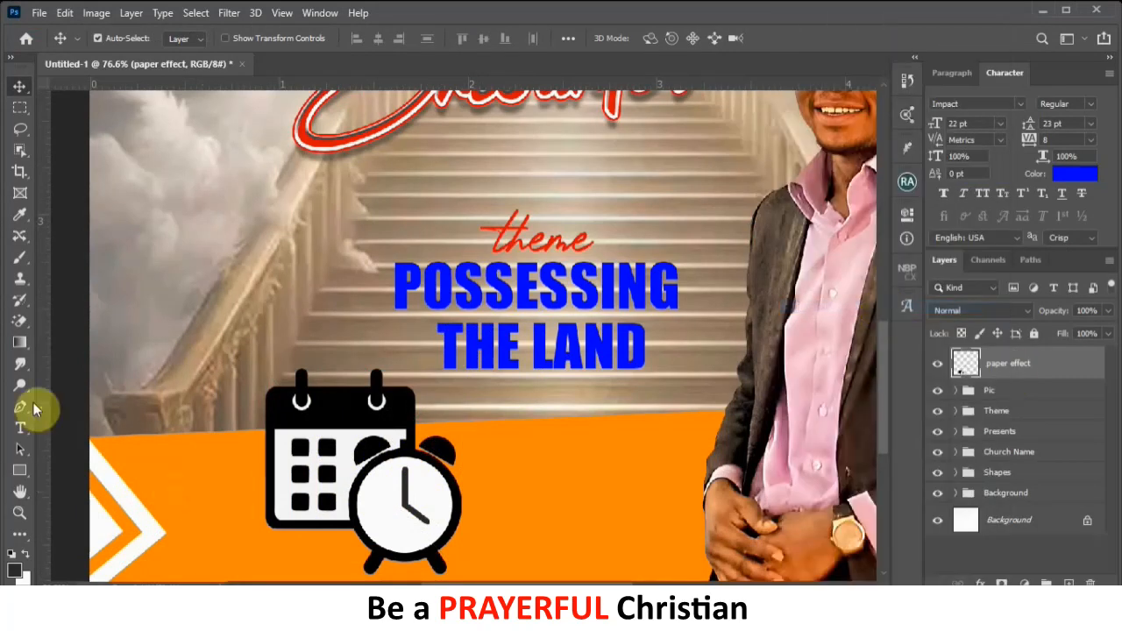
{"action": "left_click", "coordinate": [22, 328]}
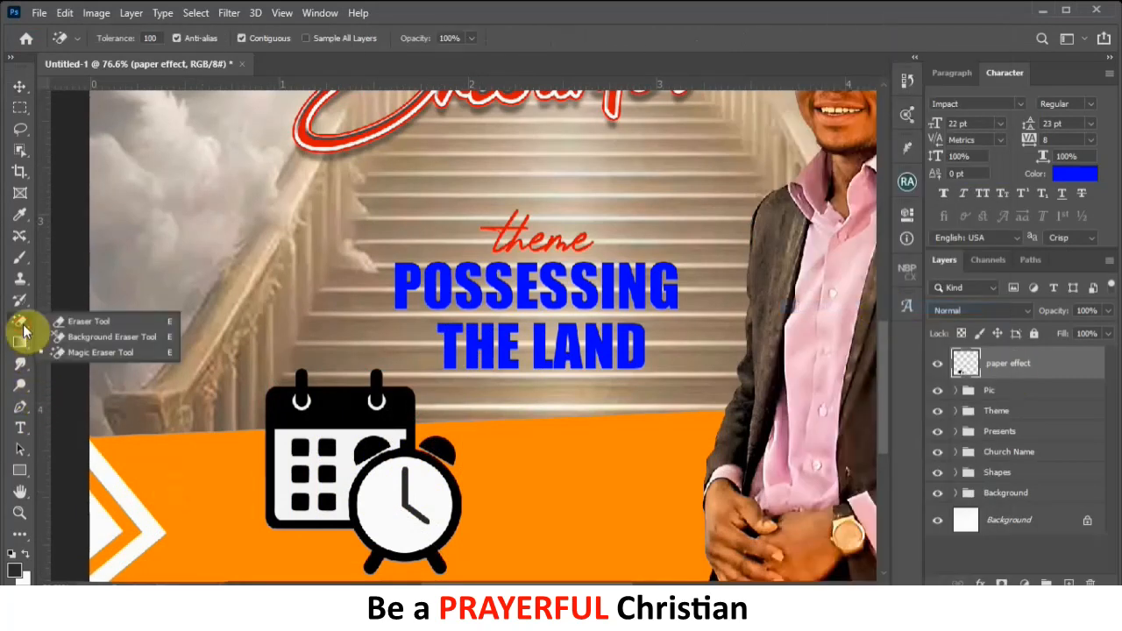
{"action": "left_click", "coordinate": [90, 352]}
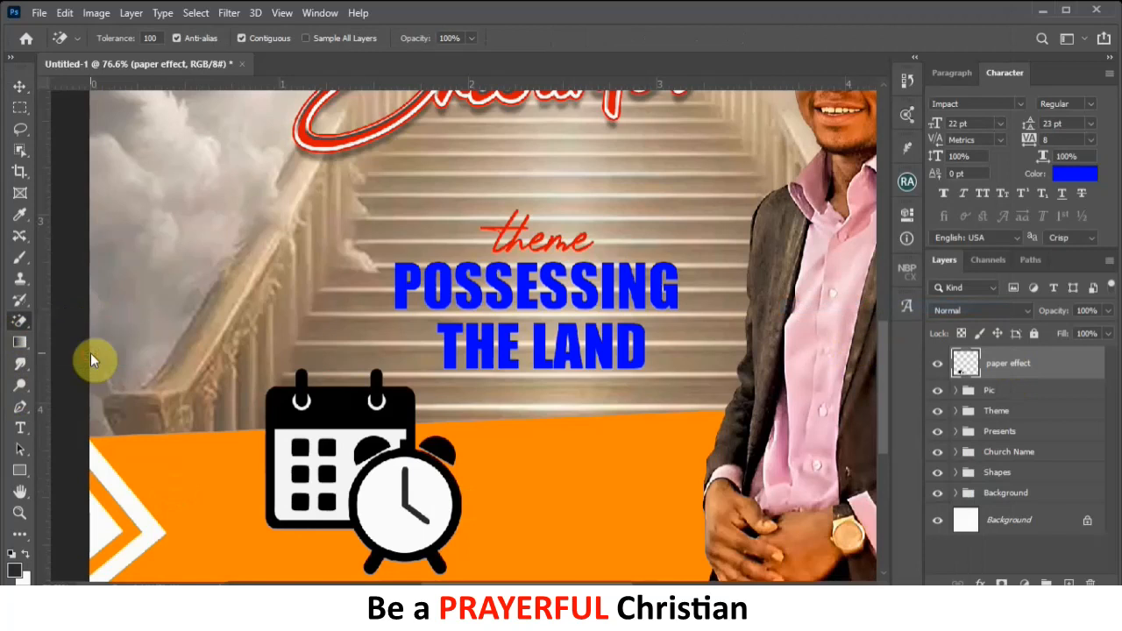
{"action": "left_click", "coordinate": [384, 502]}
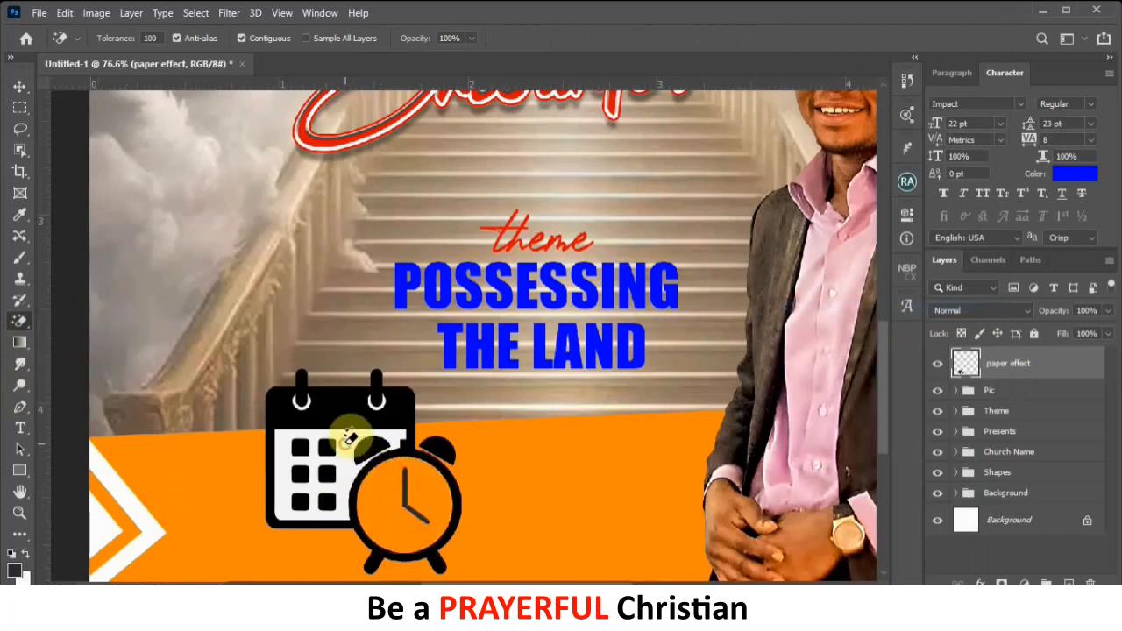
{"action": "left_click", "coordinate": [348, 438]}
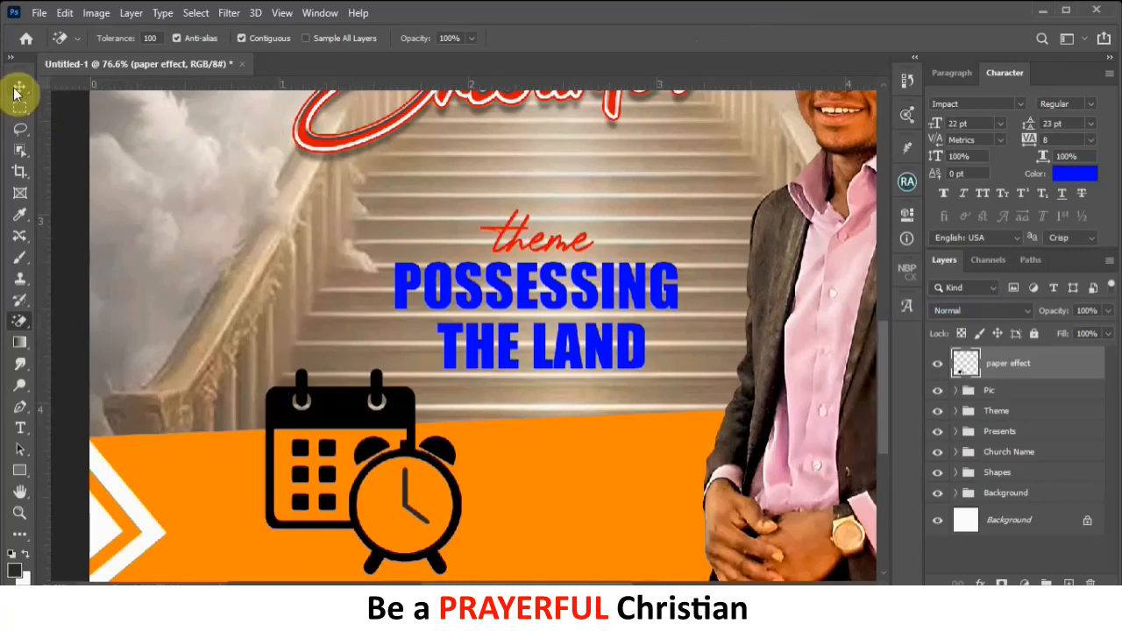
{"action": "left_click", "coordinate": [19, 87]}
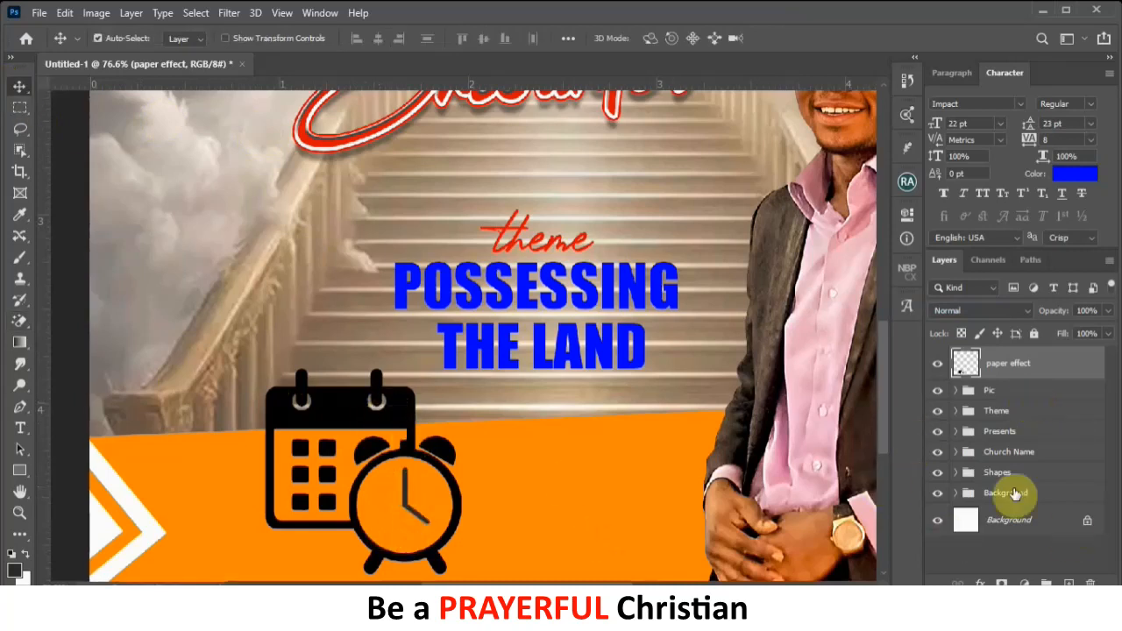
- Add a Color Overlay in black (000000) at 100% opacity to the calendar-and-clock layer
{"action": "left_click", "coordinate": [980, 582]}
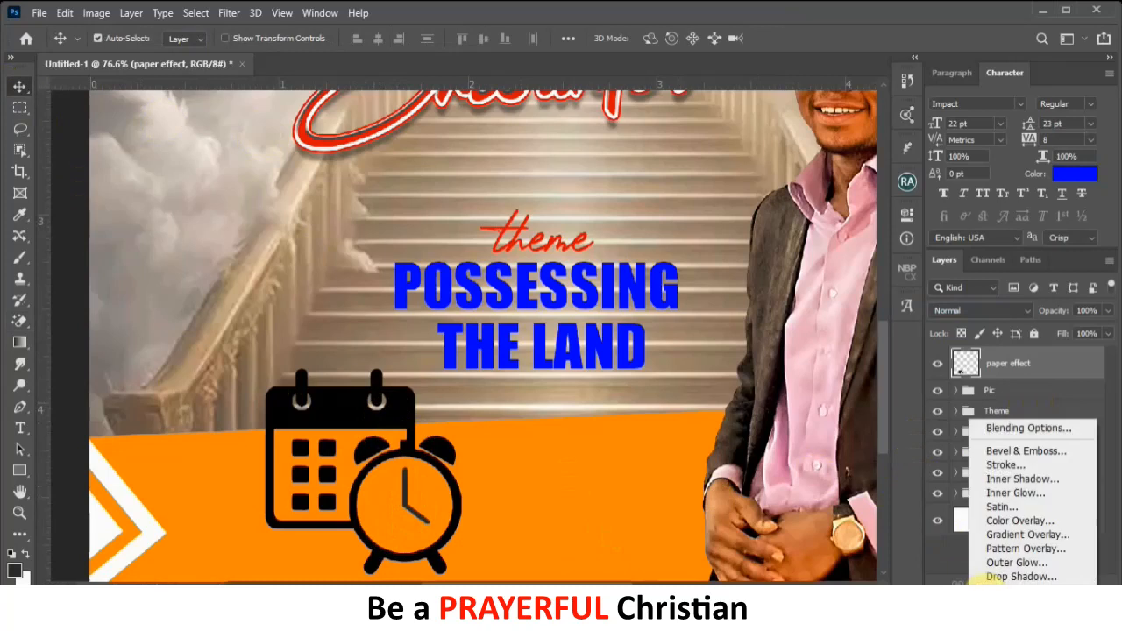
{"action": "left_click", "coordinate": [1021, 522]}
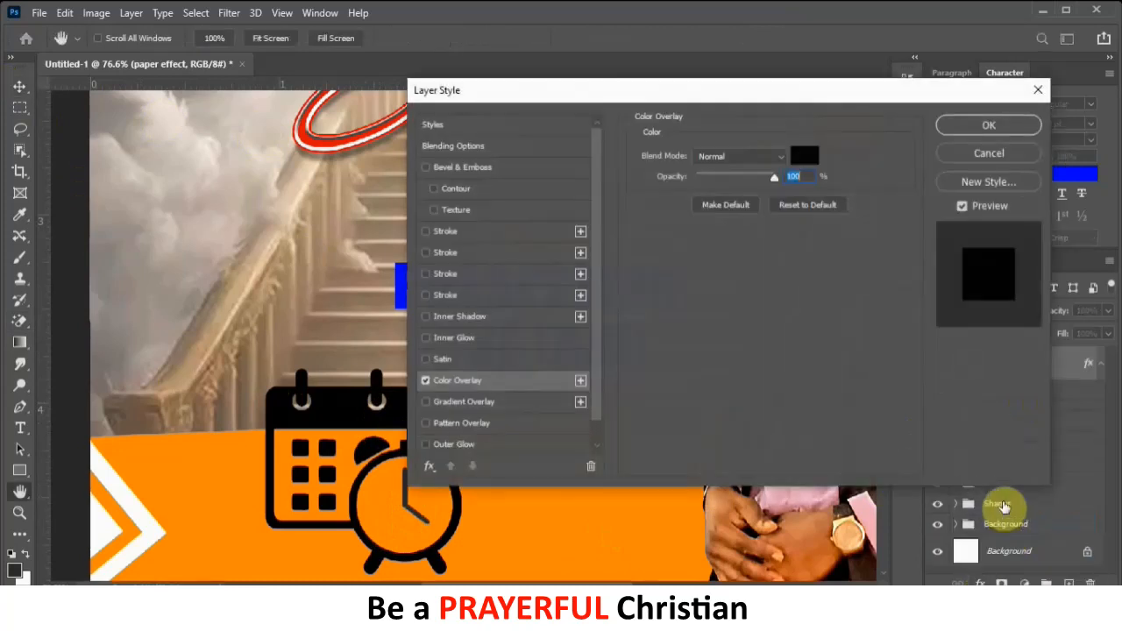
{"action": "left_click_drag", "start_coordinate": [619, 94], "coordinate": [677, 103]}
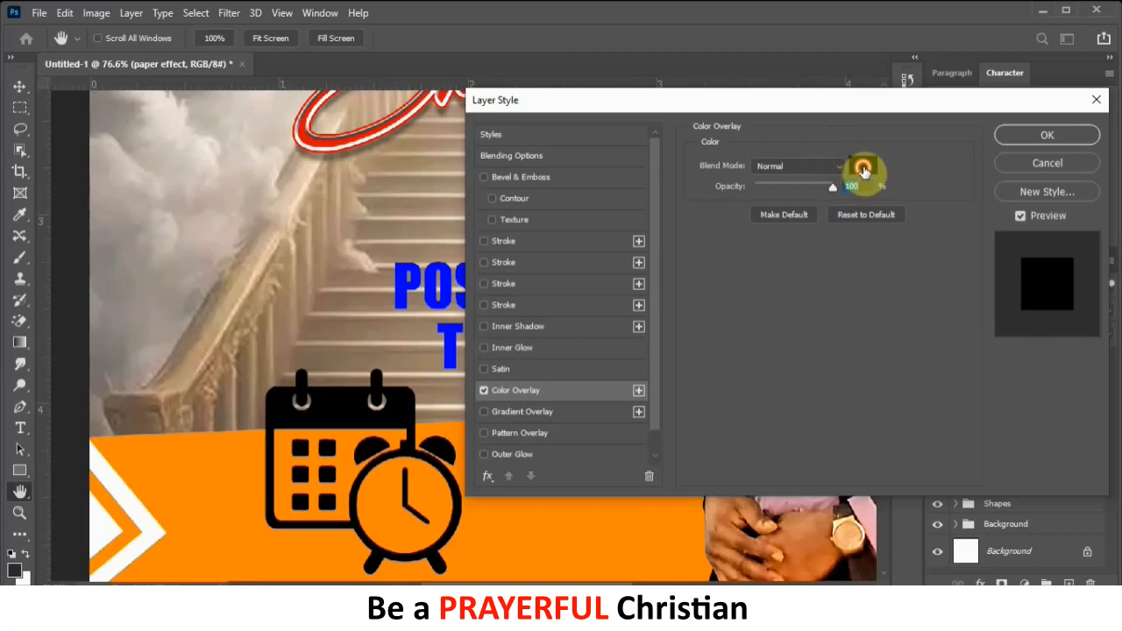
{"action": "left_click", "coordinate": [863, 167]}
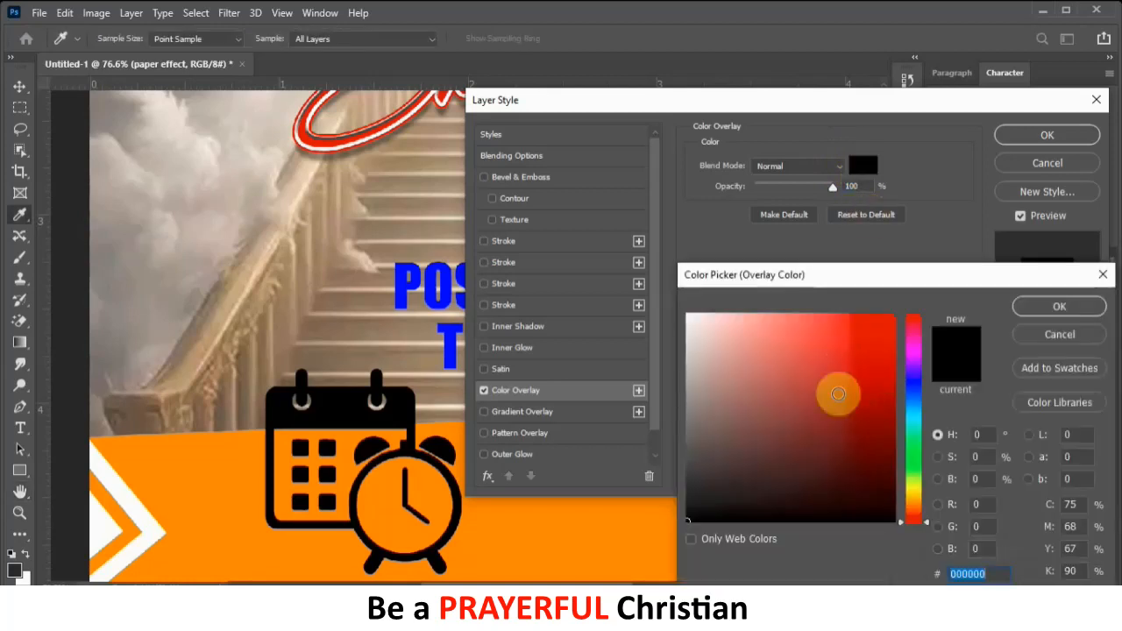
{"action": "left_click_drag", "start_coordinate": [805, 396], "coordinate": [908, 290]}
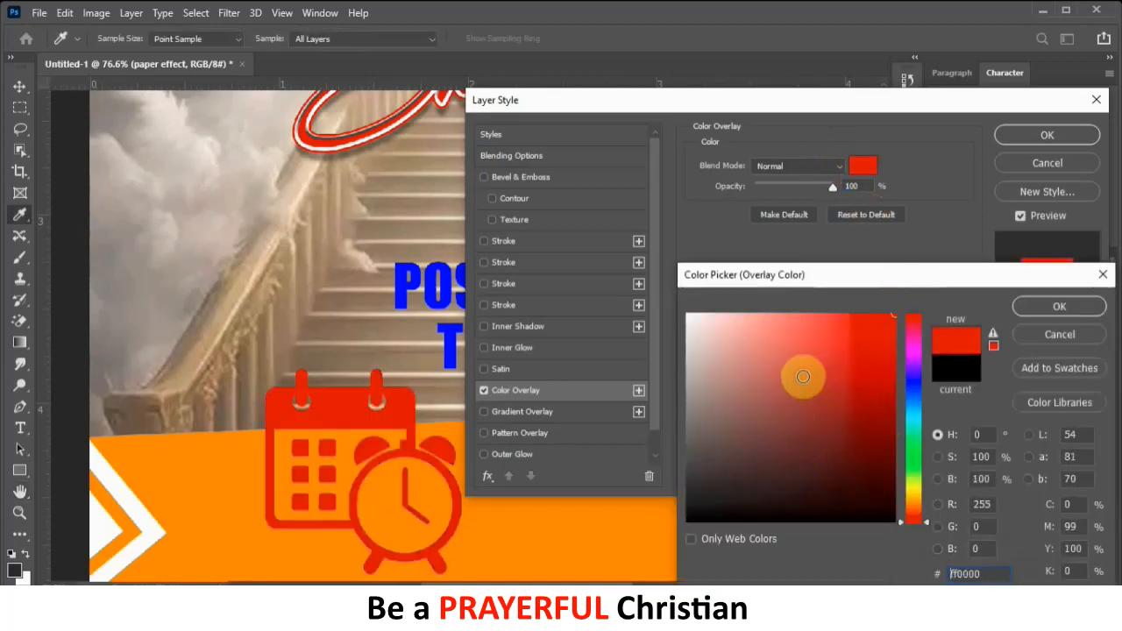
{"action": "left_click_drag", "start_coordinate": [804, 376], "coordinate": [609, 258]}
{"action": "left_click_drag", "start_coordinate": [772, 413], "coordinate": [915, 571]}
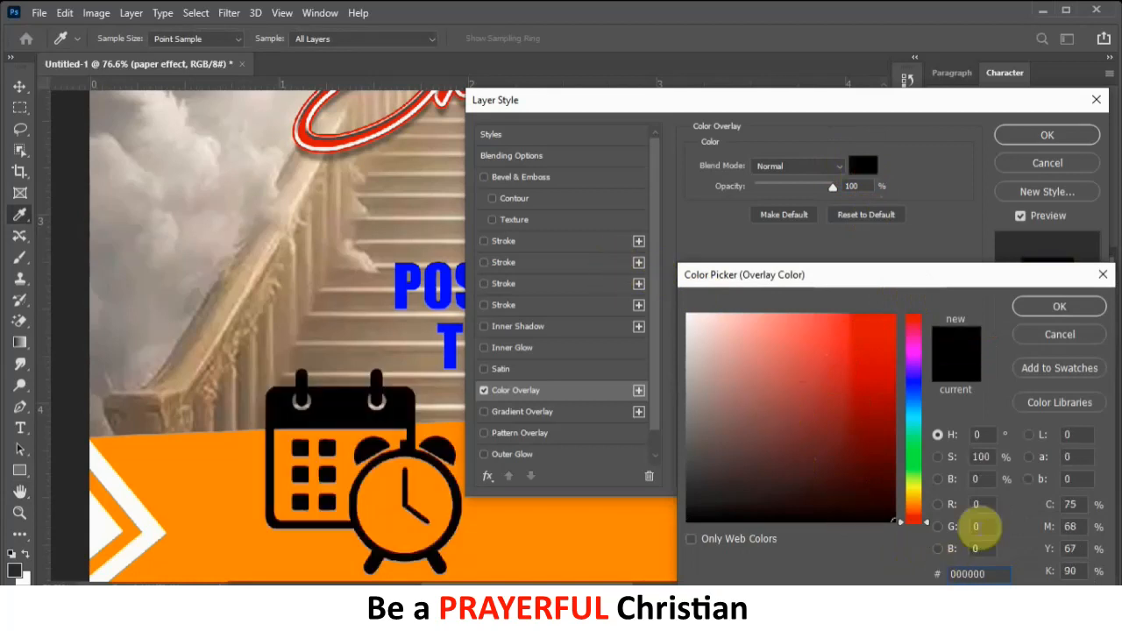
{"action": "left_click", "coordinate": [1055, 307]}
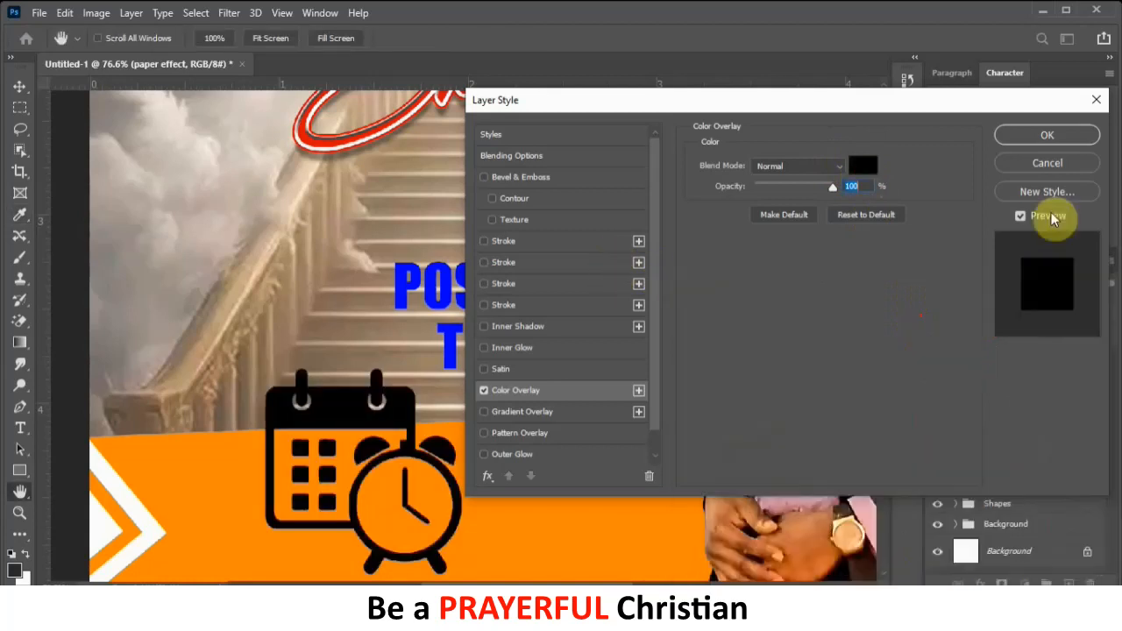
{"action": "left_click", "coordinate": [1056, 138]}
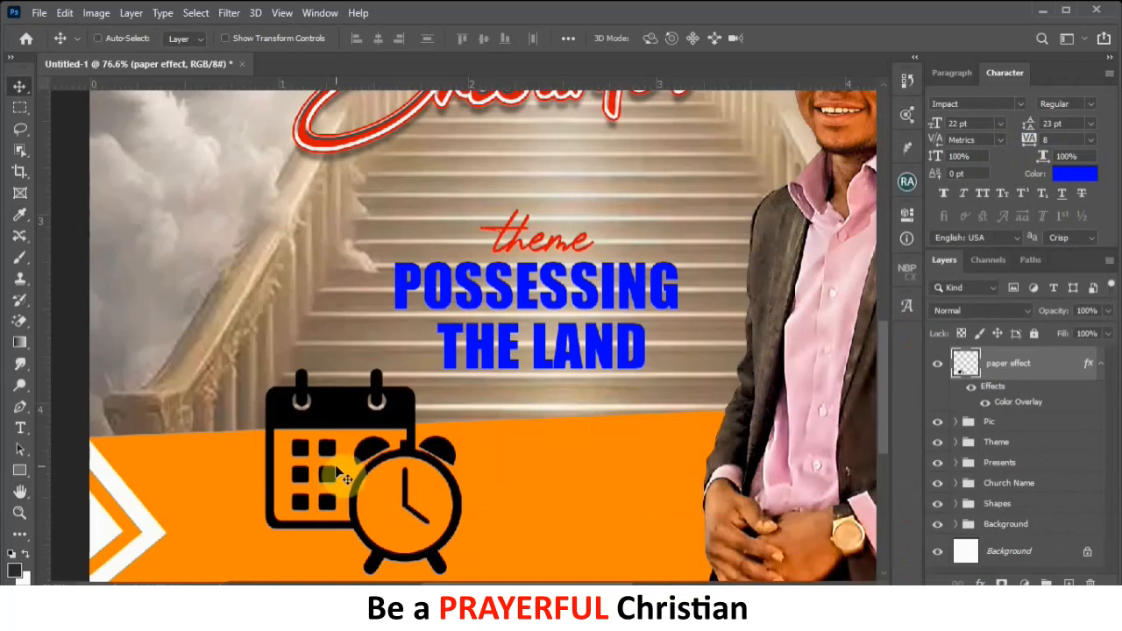
- Scale the calendar-and-clock icon to about 31% and place it on the orange band just right of the white chevron
{"action": "key", "text": "ctrl+t"}
{"action": "scroll", "coordinate": [408, 405], "scroll_direction": "down", "scroll_amount": 2}
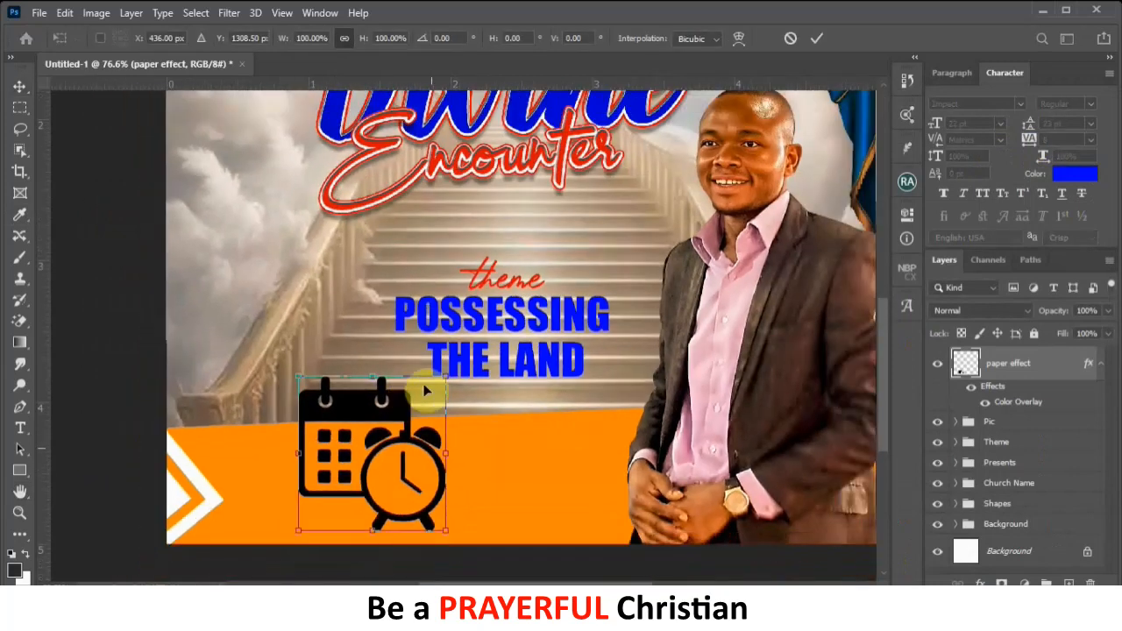
{"action": "scroll", "coordinate": [435, 383], "scroll_direction": "down", "scroll_amount": 1}
{"action": "left_click_drag", "start_coordinate": [436, 383], "coordinate": [353, 473]}
{"action": "left_click", "coordinate": [816, 38]}
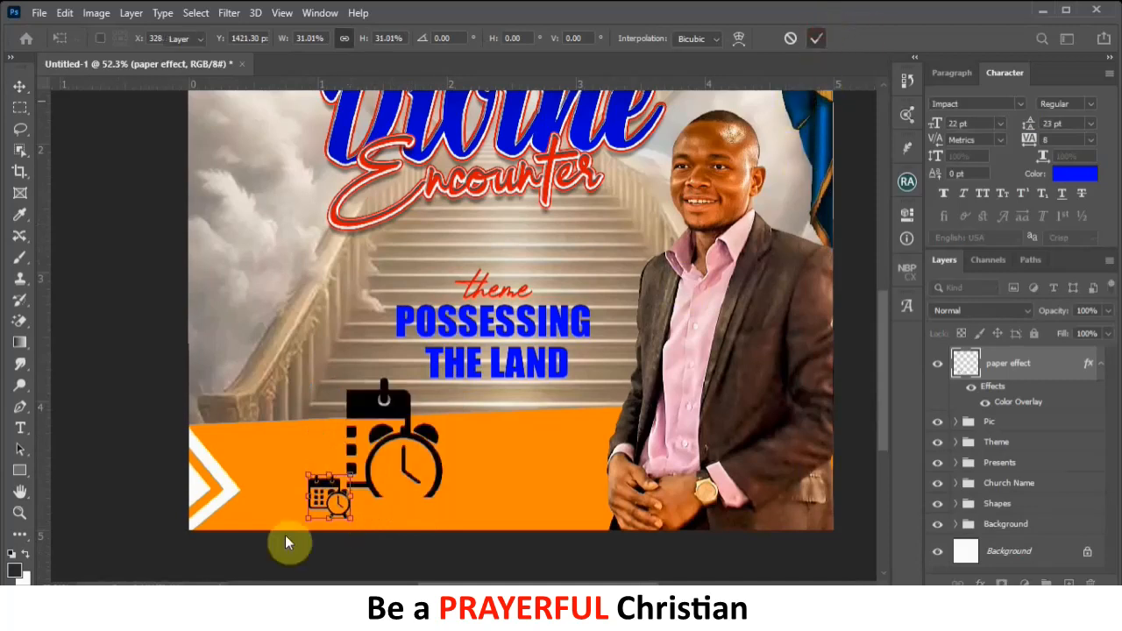
{"action": "left_click_drag", "start_coordinate": [324, 491], "coordinate": [267, 488]}
{"action": "scroll", "coordinate": [497, 494], "scroll_direction": "down", "scroll_amount": 2}
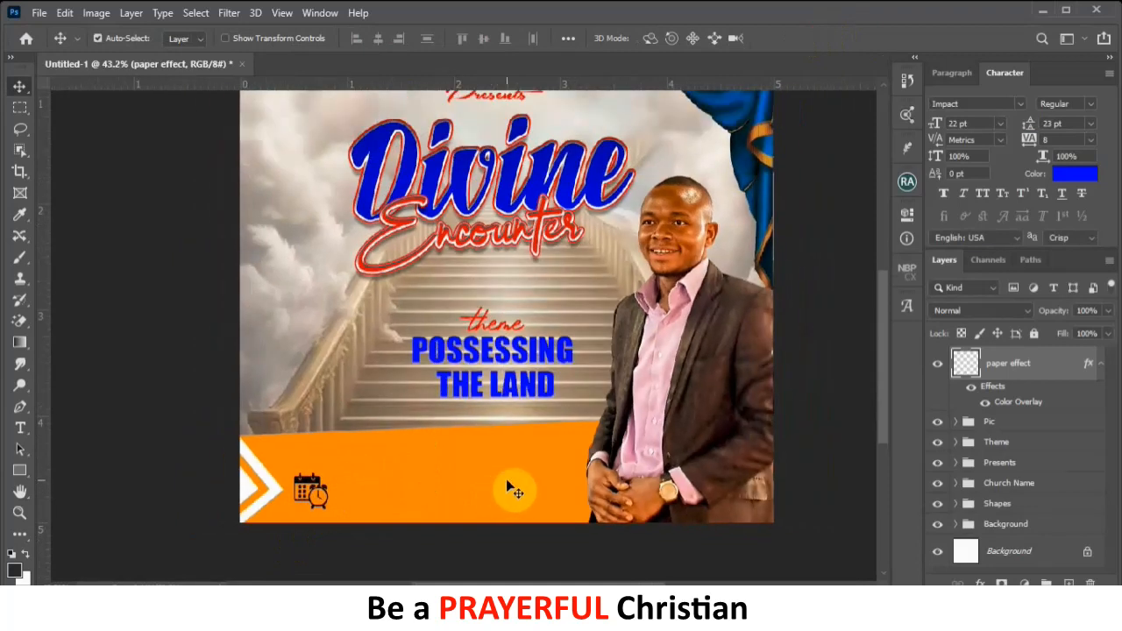
{"action": "scroll", "coordinate": [506, 479], "scroll_direction": "down", "scroll_amount": 1}
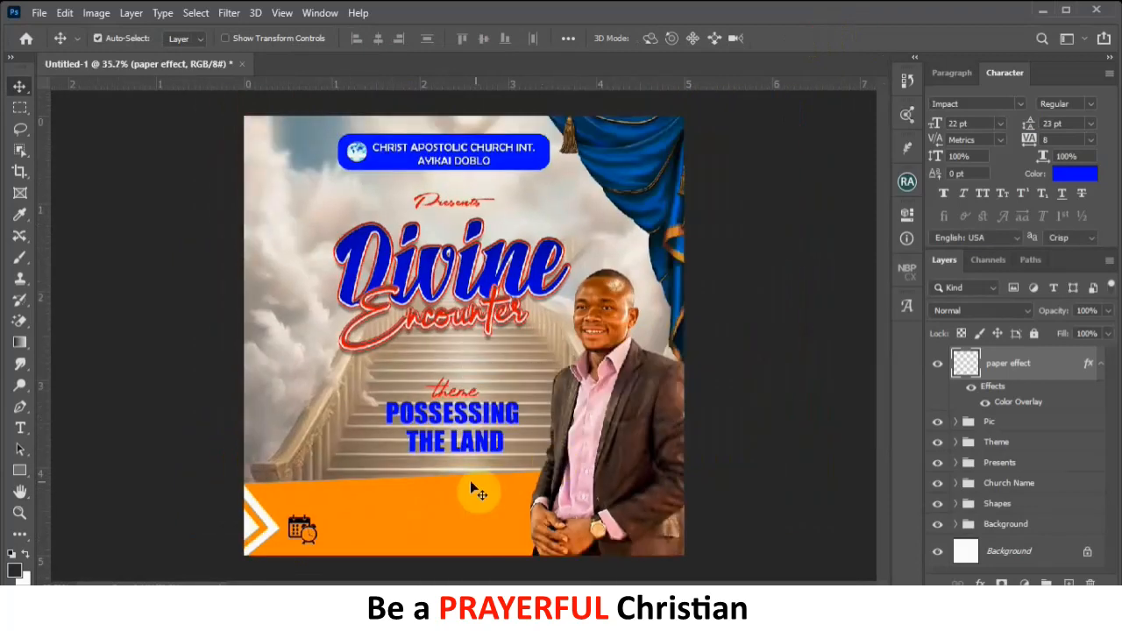
{"action": "scroll", "coordinate": [298, 549], "scroll_direction": "up", "scroll_amount": 3}
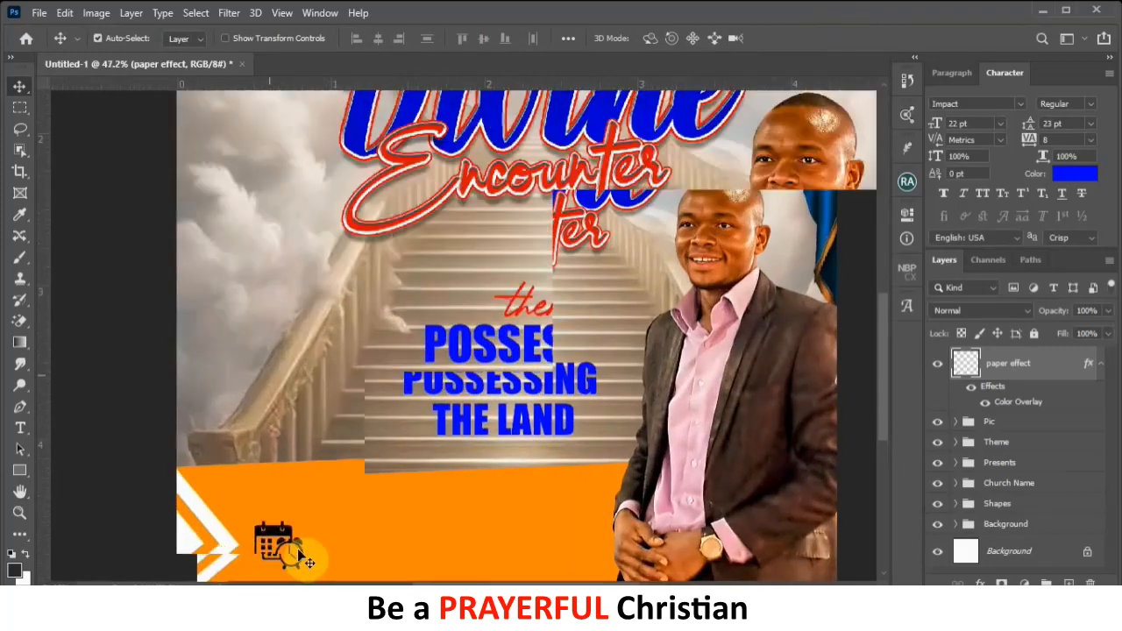
{"action": "left_click_drag", "start_coordinate": [277, 524], "coordinate": [277, 524]}
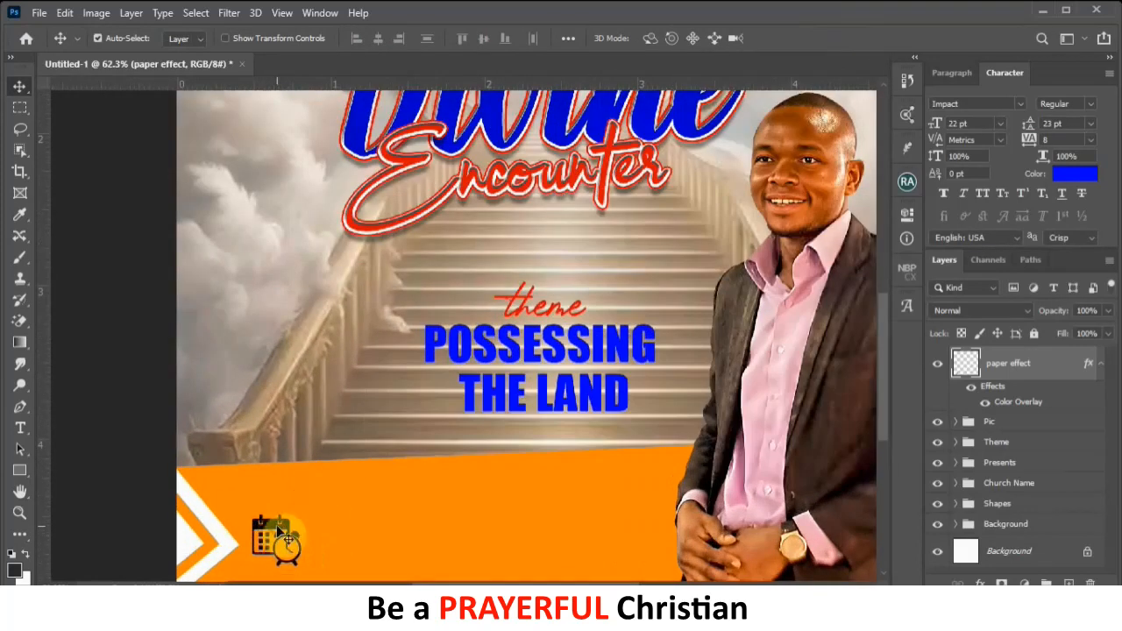
- Select the "POSSESSING THE LAND" text layer and copy "Deuteronomy 1:8" from the text file in Notepad
{"action": "left_click", "coordinate": [610, 393]}
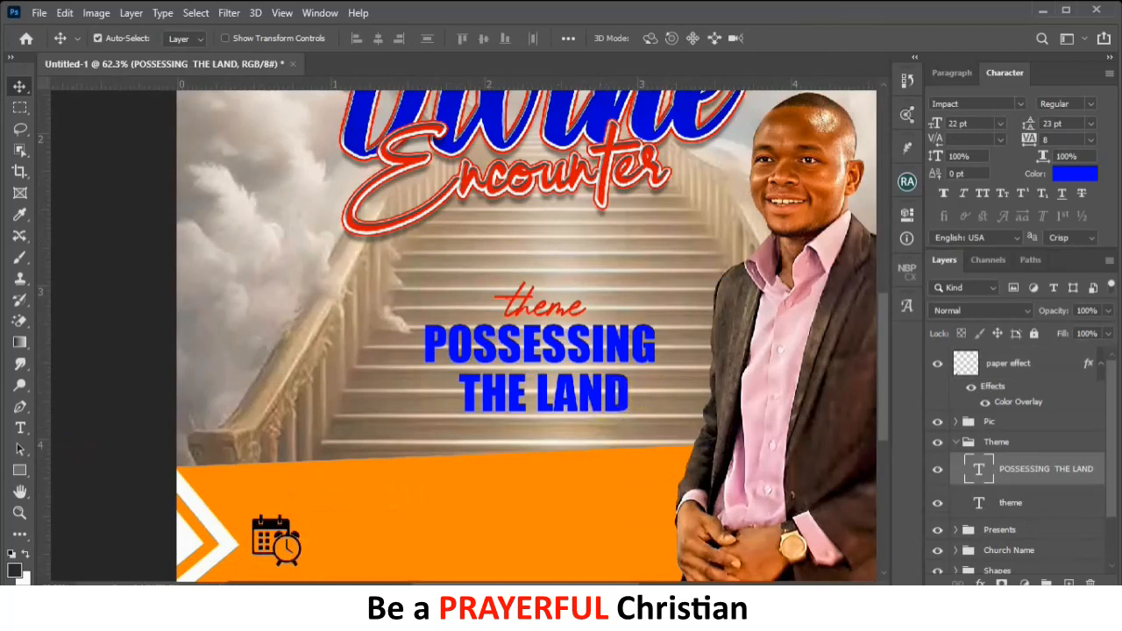
{"action": "mouse_move", "coordinate": [426, 619]}
{"action": "left_click", "coordinate": [428, 558]}
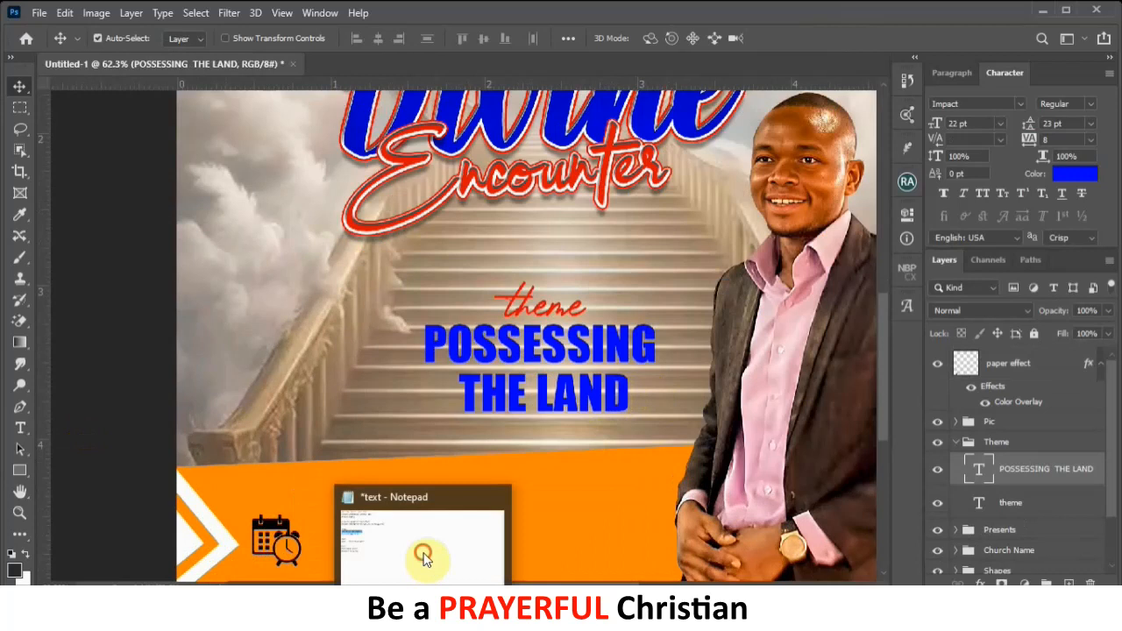
{"action": "left_click_drag", "start_coordinate": [197, 302], "coordinate": [94, 305]}
{"action": "key", "text": "ctrl+c"}
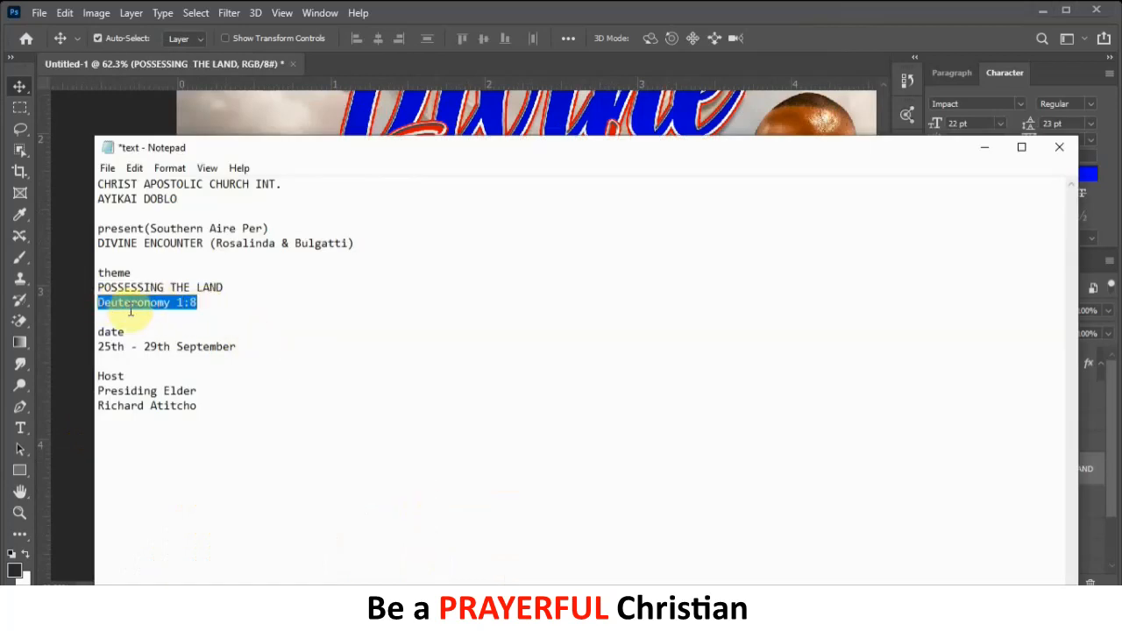
{"action": "left_click", "coordinate": [980, 154]}
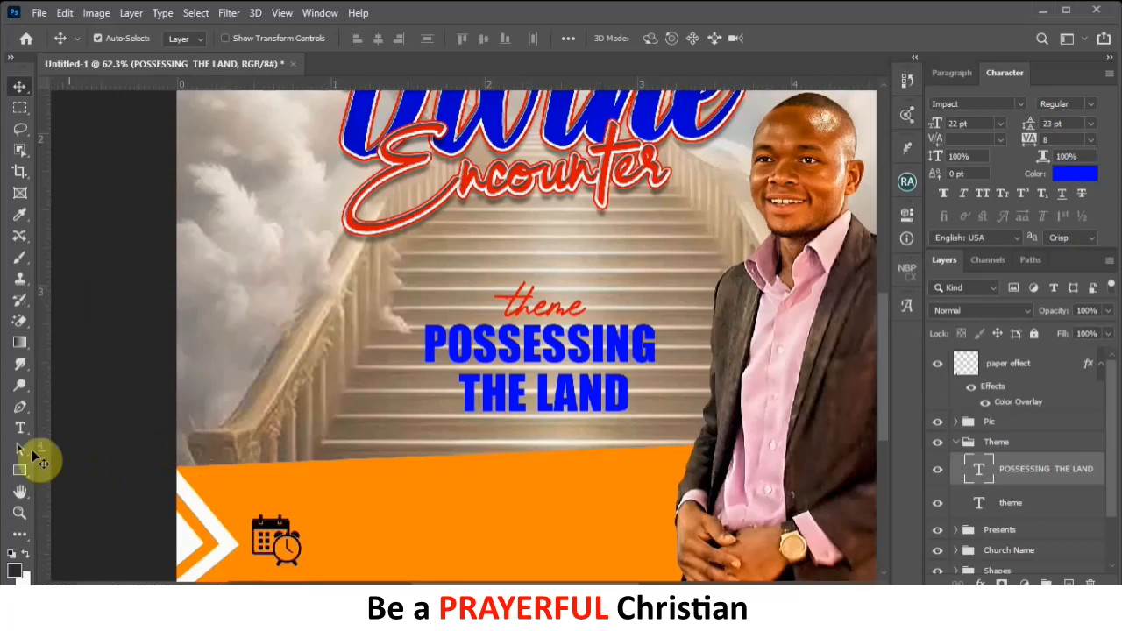
- Add the copied "Deuteronomy 1:8" as a Raleway text line beneath "THE LAND" in the Theme group
{"action": "left_click", "coordinate": [20, 429]}
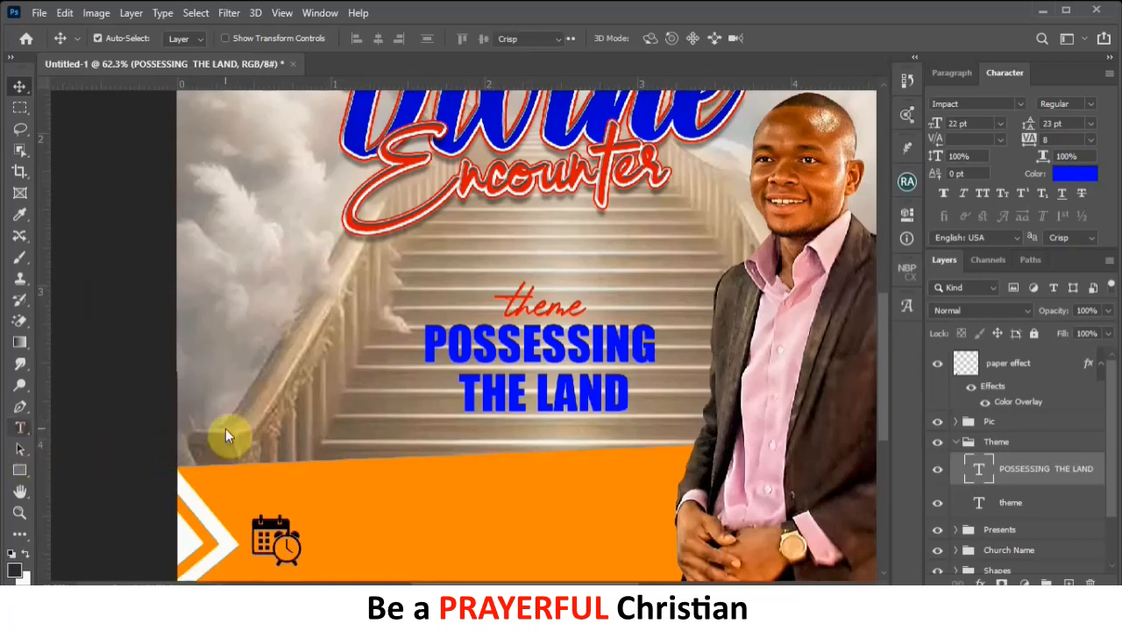
{"action": "left_click", "coordinate": [514, 432]}
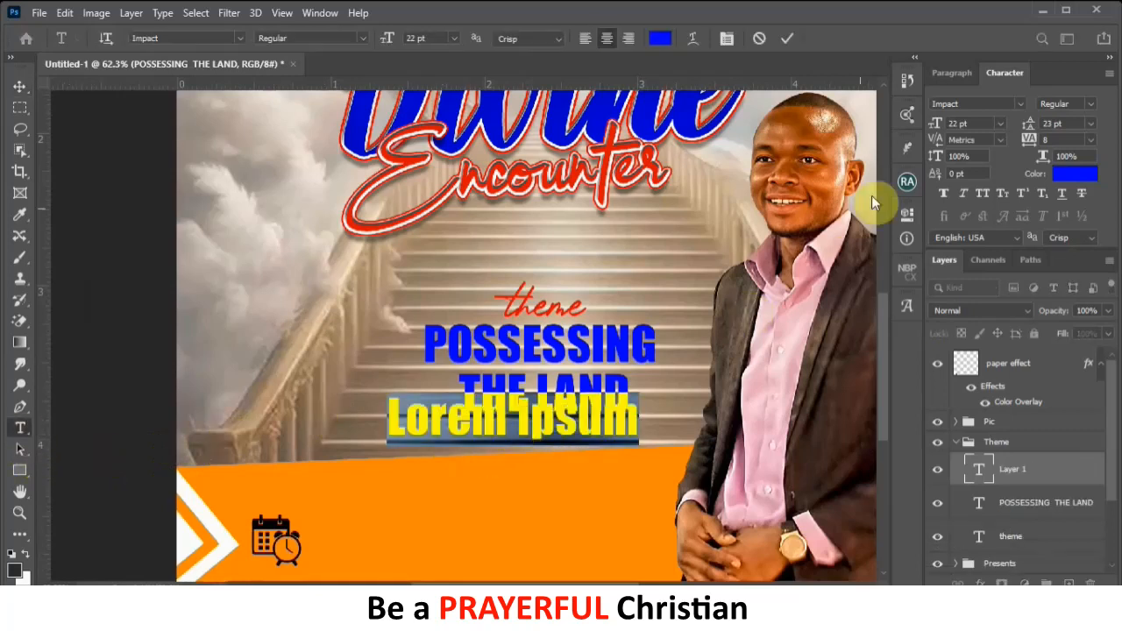
{"action": "left_click", "coordinate": [1021, 103]}
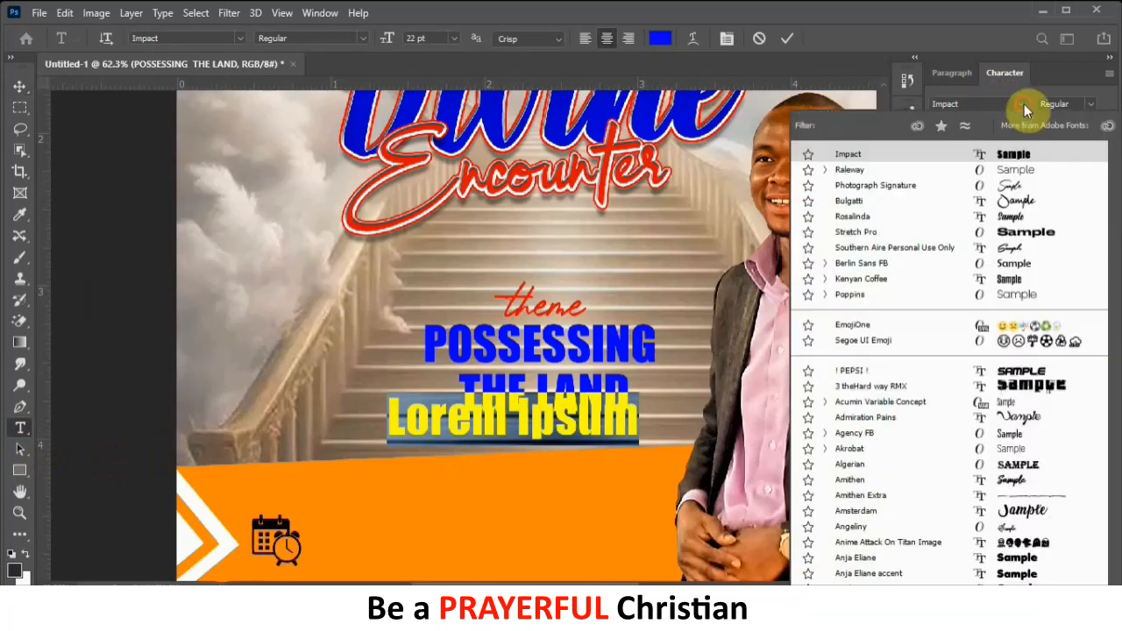
{"action": "left_click", "coordinate": [934, 173]}
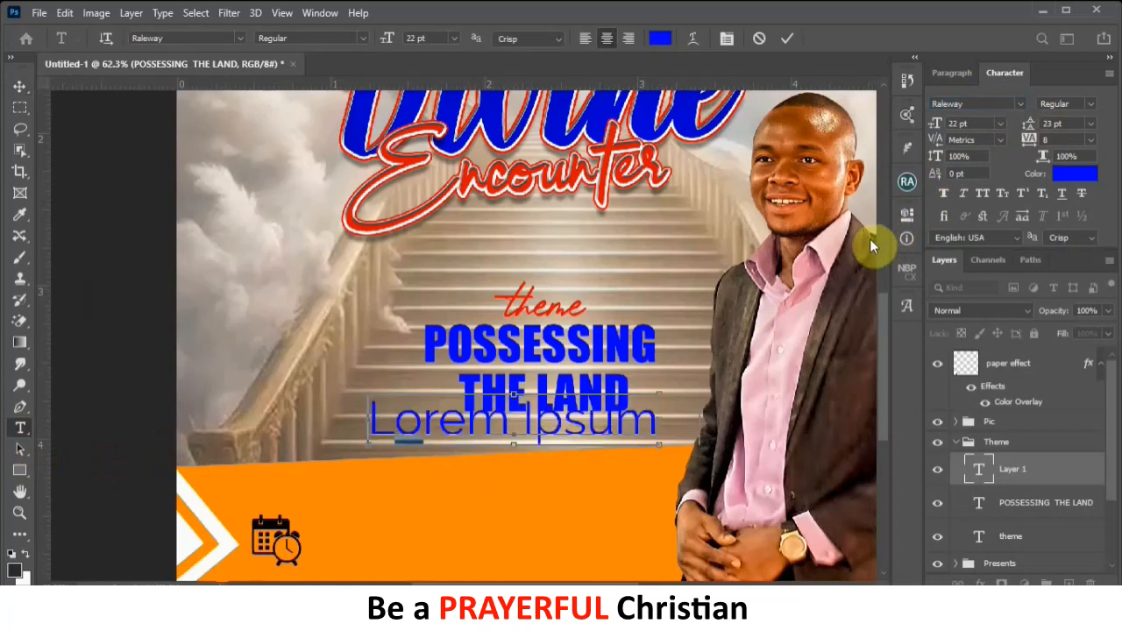
{"action": "key", "text": "ctrl+v"}
{"action": "left_click", "coordinate": [17, 88]}
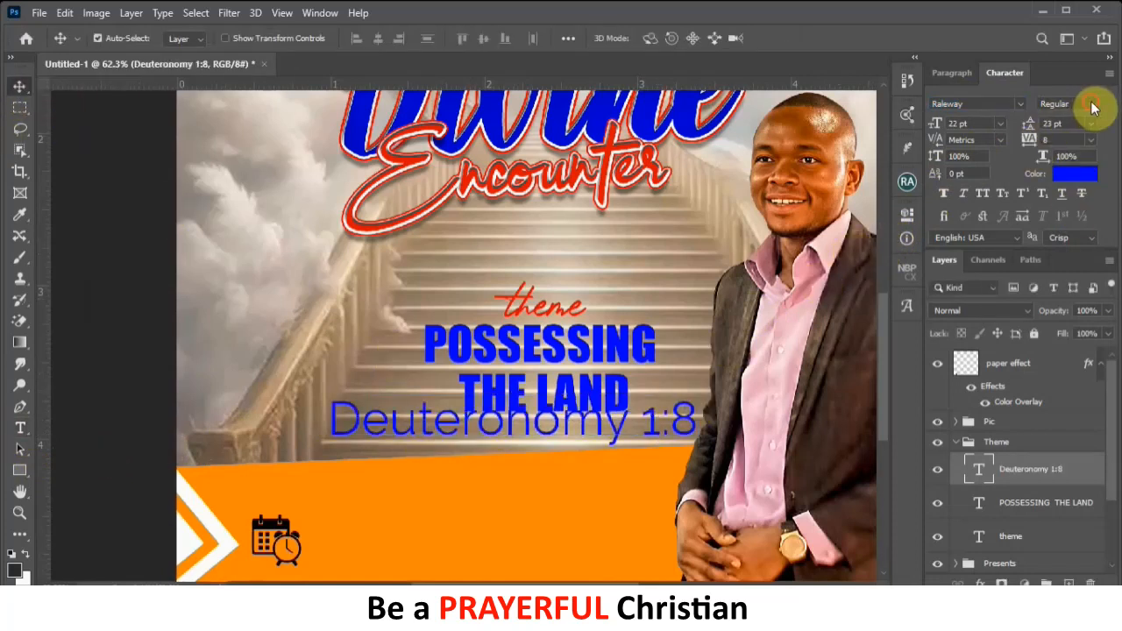
- Set the "Deuteronomy 1:8" text to Bold at 9 pt
{"action": "left_click", "coordinate": [1092, 105]}
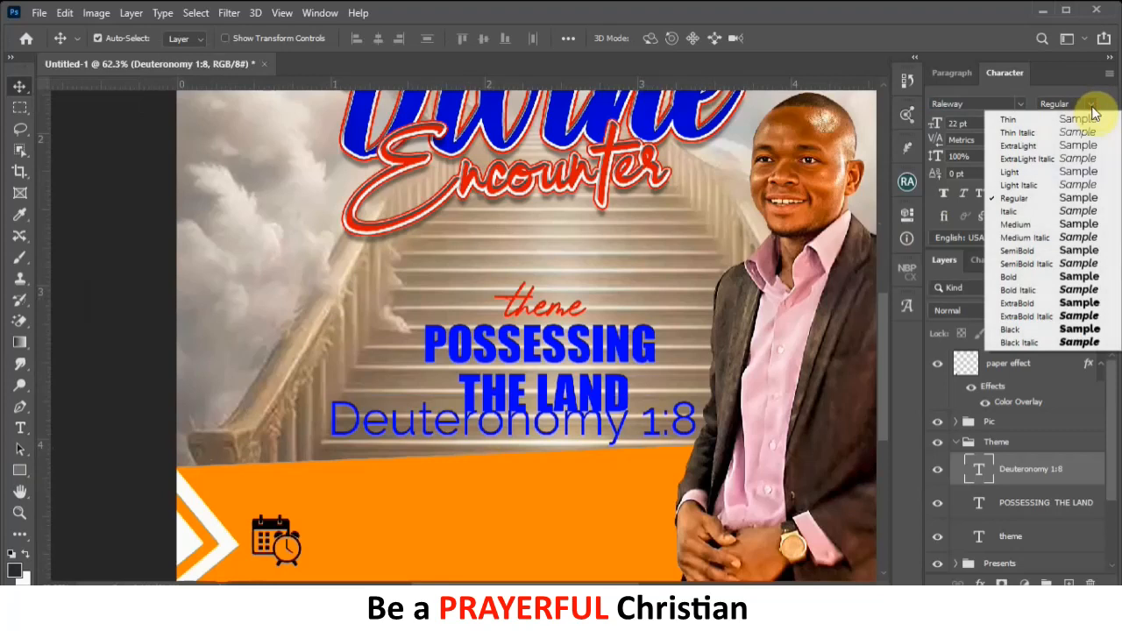
{"action": "left_click", "coordinate": [1014, 276]}
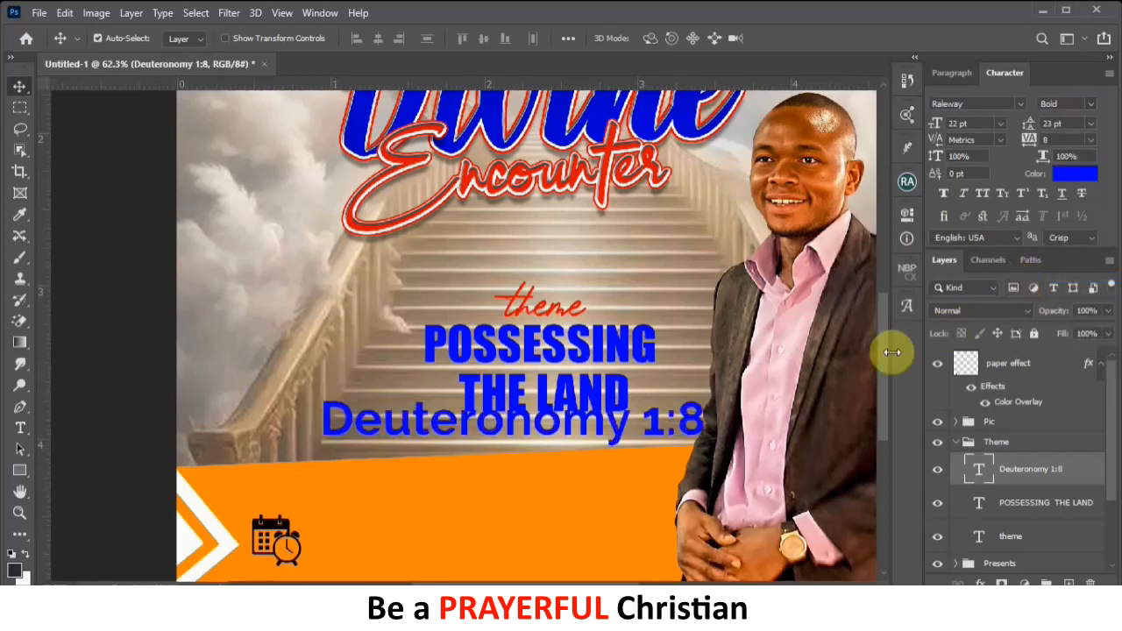
{"action": "left_click_drag", "start_coordinate": [935, 129], "coordinate": [922, 126]}
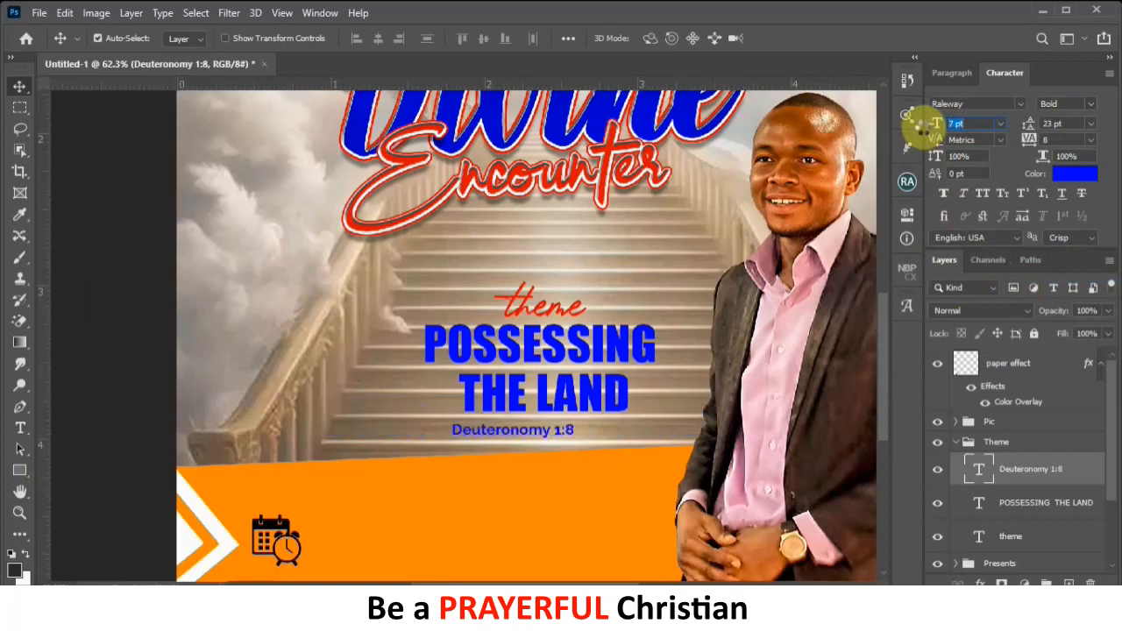
{"action": "left_click_drag", "start_coordinate": [921, 126], "coordinate": [926, 125]}
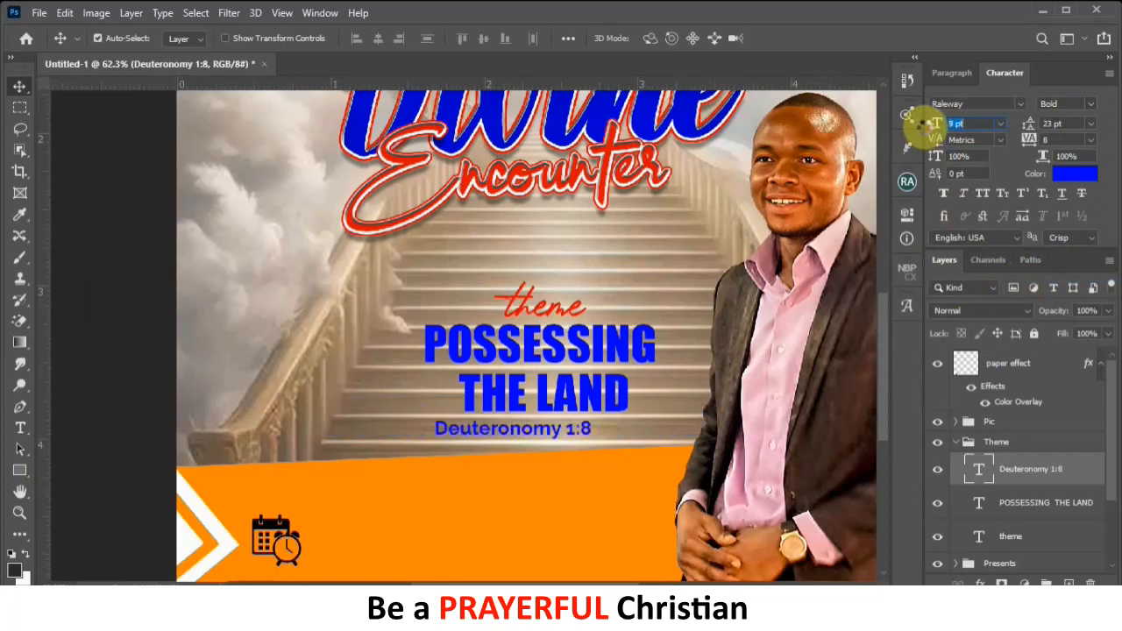
- Color the "Deuteronomy 1:8" text black and center it directly under "THE LAND"
{"action": "left_click", "coordinate": [1064, 176]}
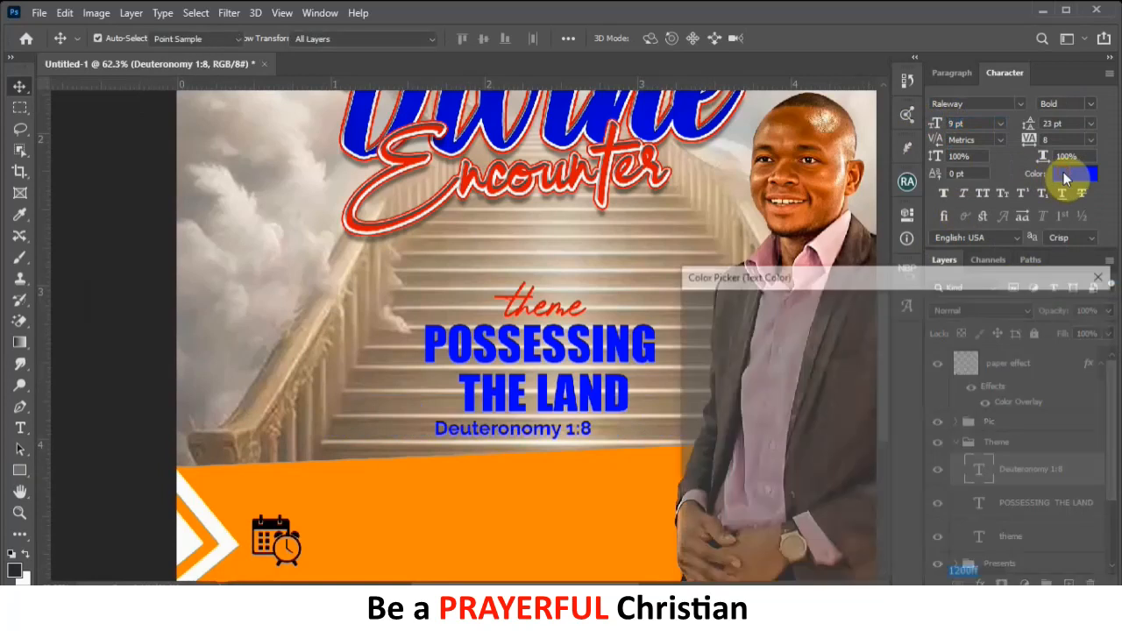
{"action": "left_click_drag", "start_coordinate": [862, 459], "coordinate": [939, 571]}
{"action": "left_click", "coordinate": [1060, 306]}
{"action": "left_click_drag", "start_coordinate": [535, 436], "coordinate": [558, 435]}
{"action": "scroll", "coordinate": [622, 391], "scroll_direction": "down", "scroll_amount": 1}
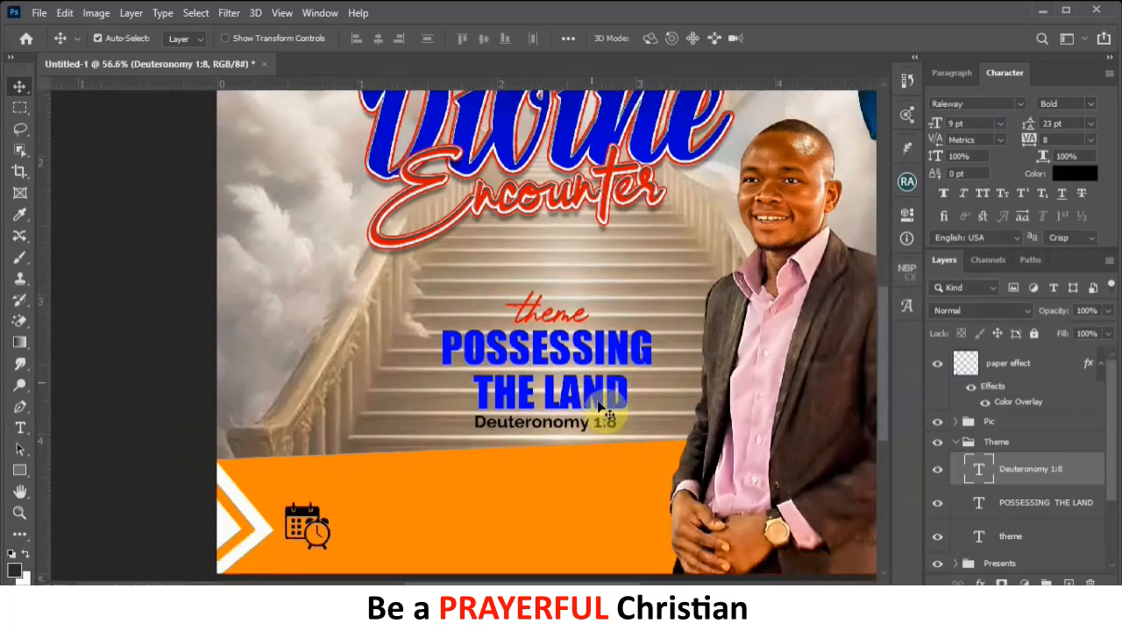
{"action": "scroll", "coordinate": [605, 427], "scroll_direction": "down", "scroll_amount": 1}
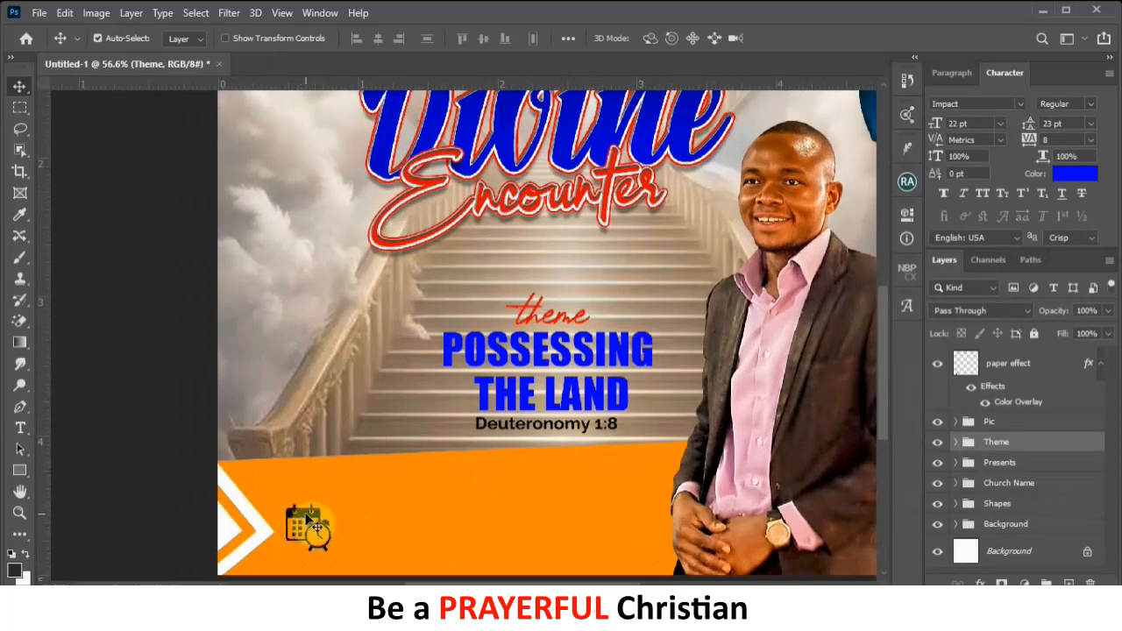
- Select the calendar-and-clock layer and copy "25th - 29th" from the date line of the text file in Notepad
{"action": "left_click", "coordinate": [305, 519]}
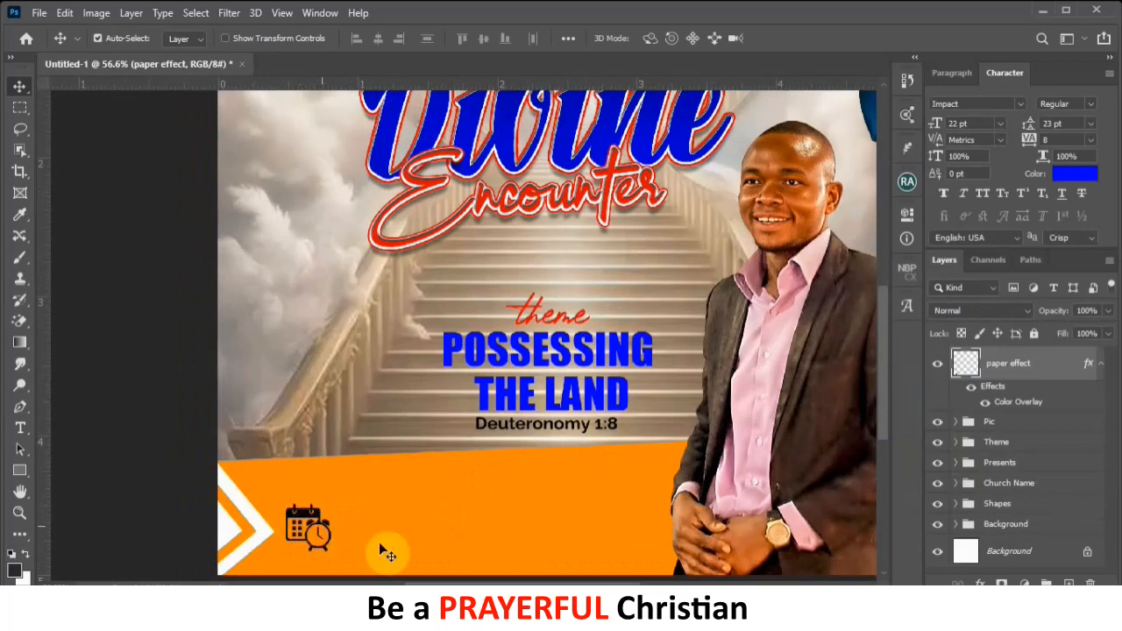
{"action": "key", "text": "alt+Tab"}
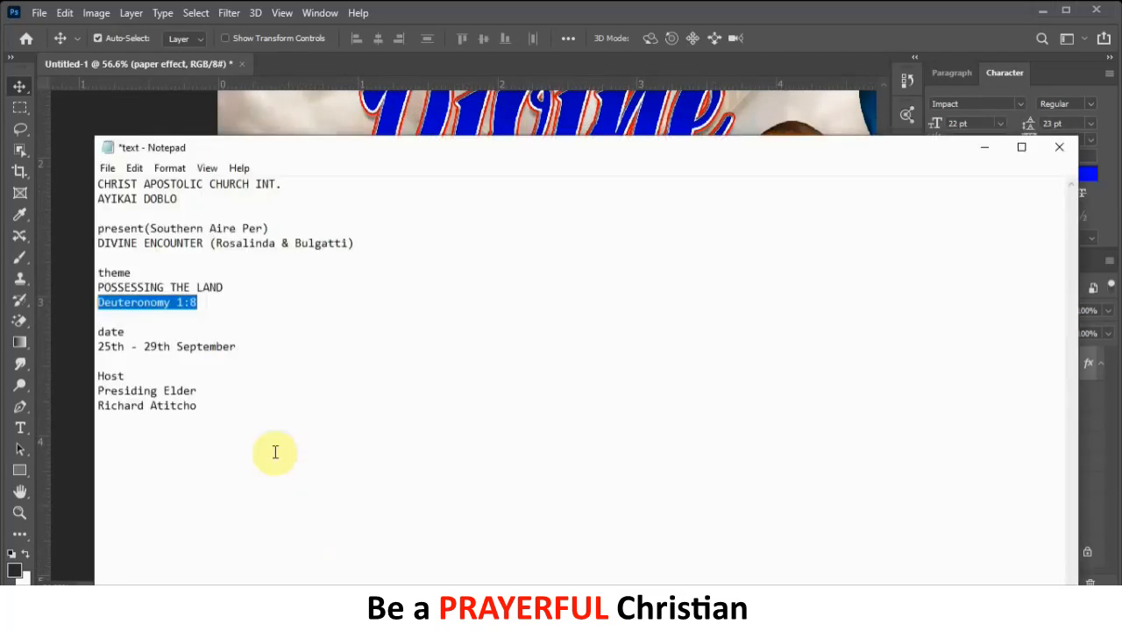
{"action": "left_click_drag", "start_coordinate": [100, 350], "coordinate": [164, 350]}
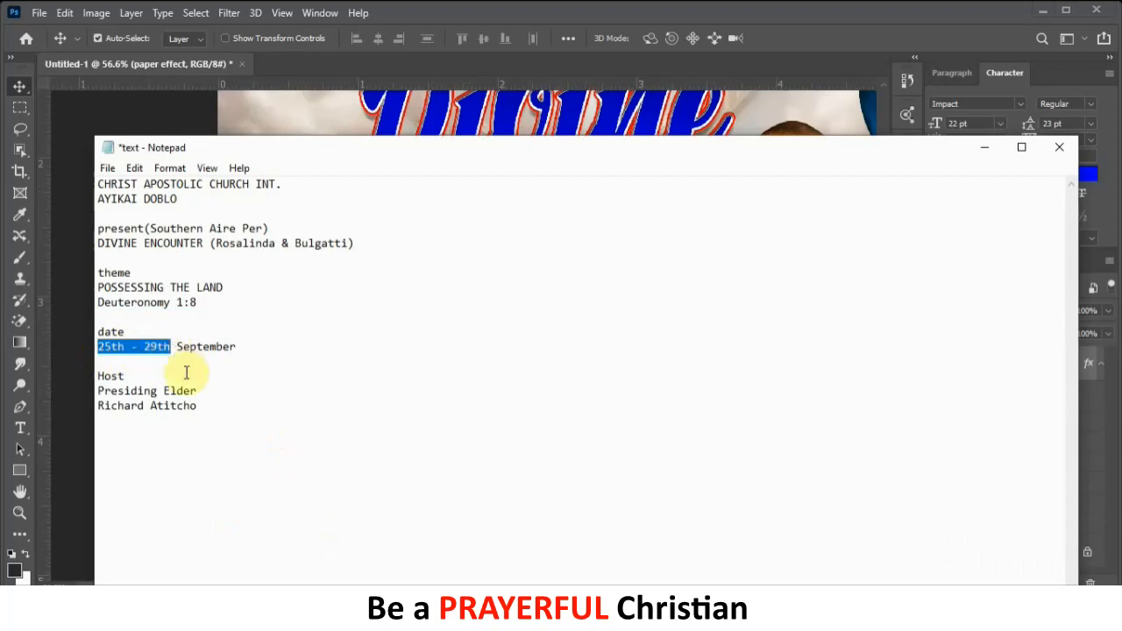
{"action": "left_click", "coordinate": [981, 147]}
- Add the copied "25th - 29th" as a text line on the orange band and color it black (000000)
{"action": "left_click", "coordinate": [20, 428]}
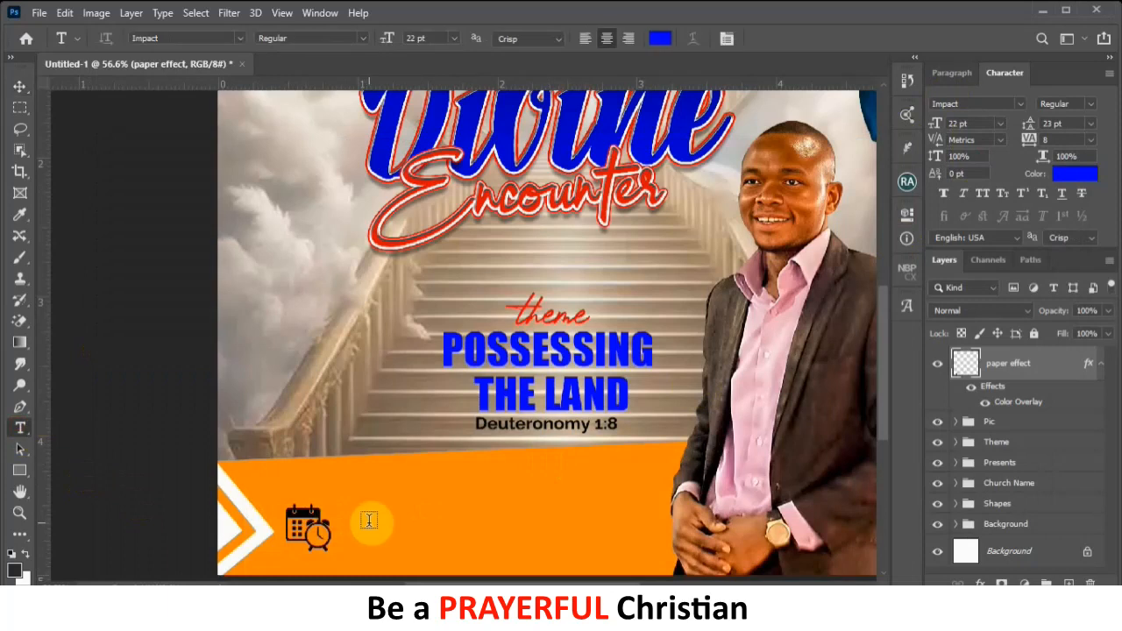
{"action": "left_click", "coordinate": [369, 521]}
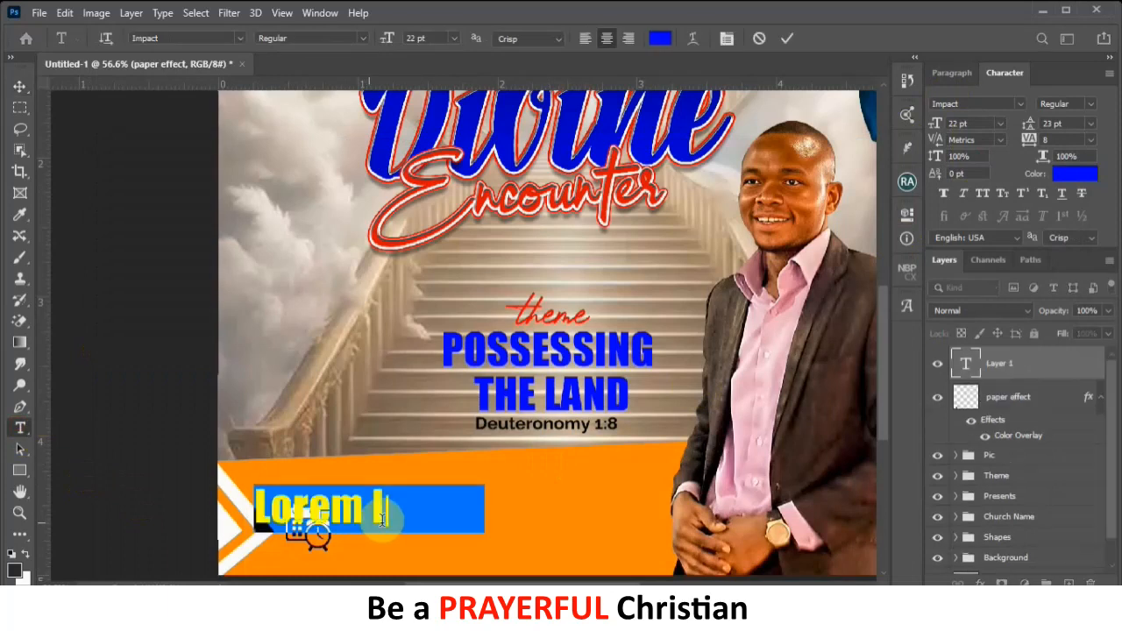
{"action": "type", "text": "25th - 29th"}
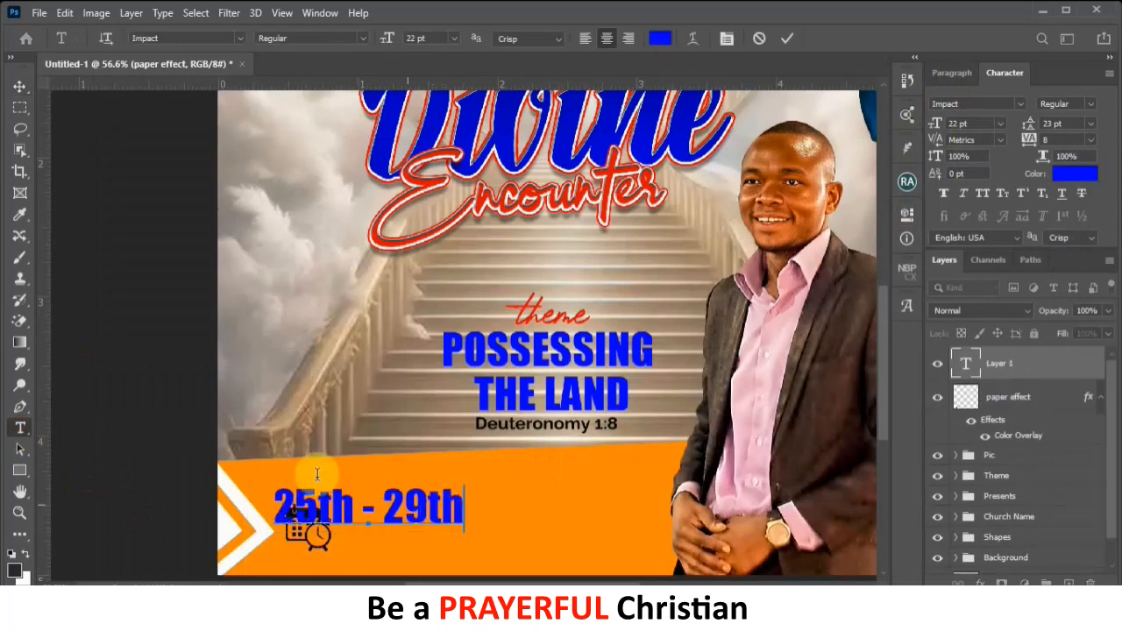
{"action": "left_click", "coordinate": [19, 86]}
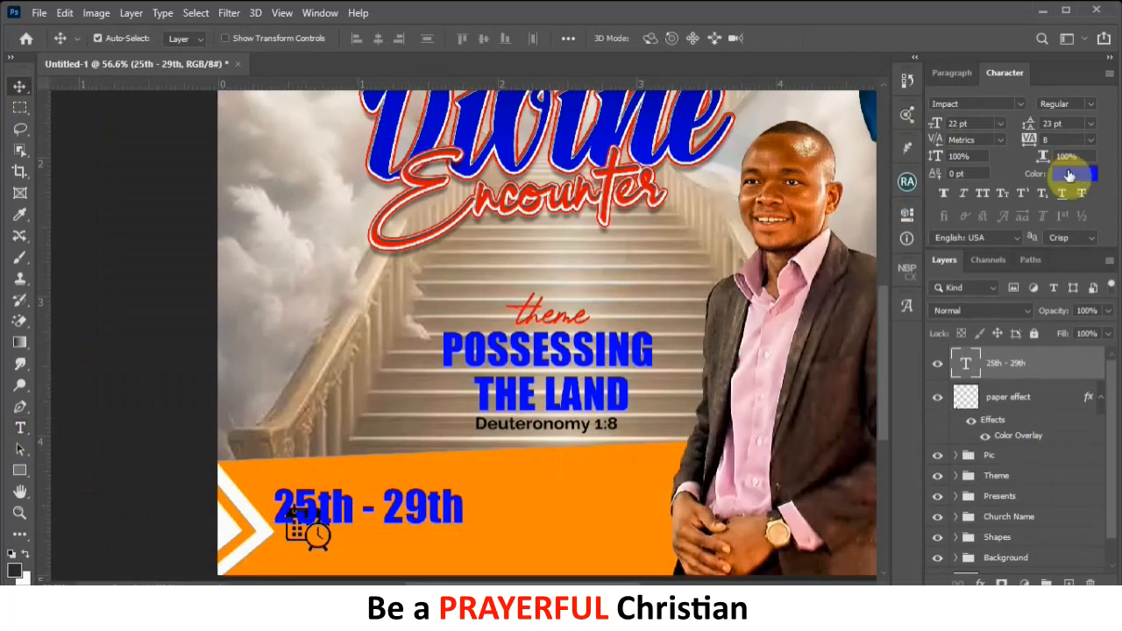
{"action": "left_click", "coordinate": [1075, 173]}
{"action": "type", "text": "000000"}
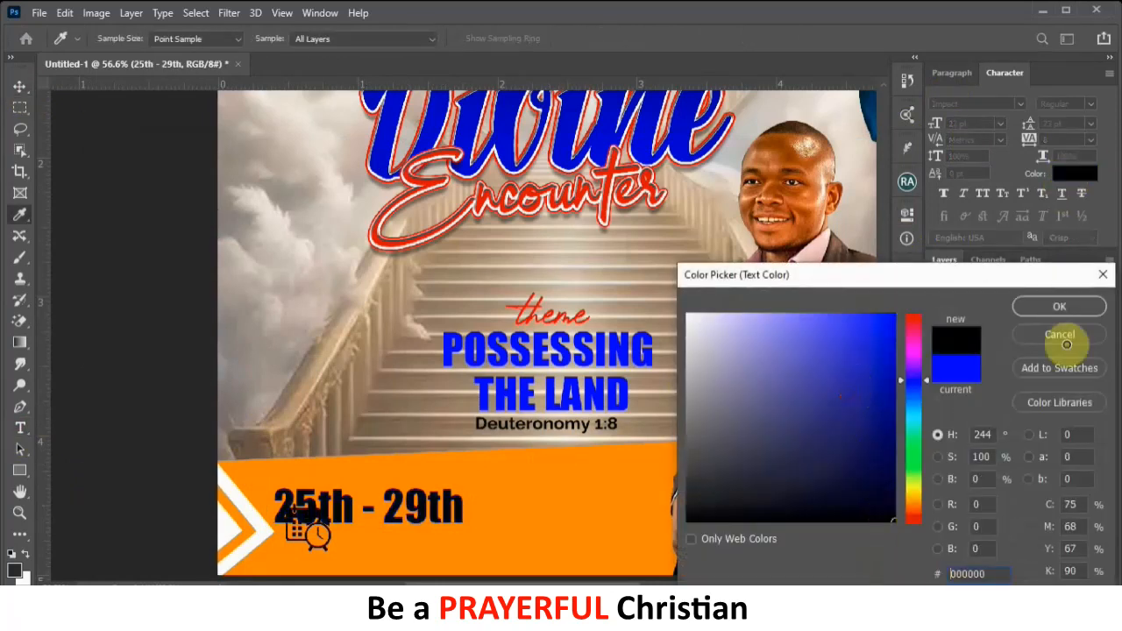
{"action": "left_click", "coordinate": [1074, 309]}
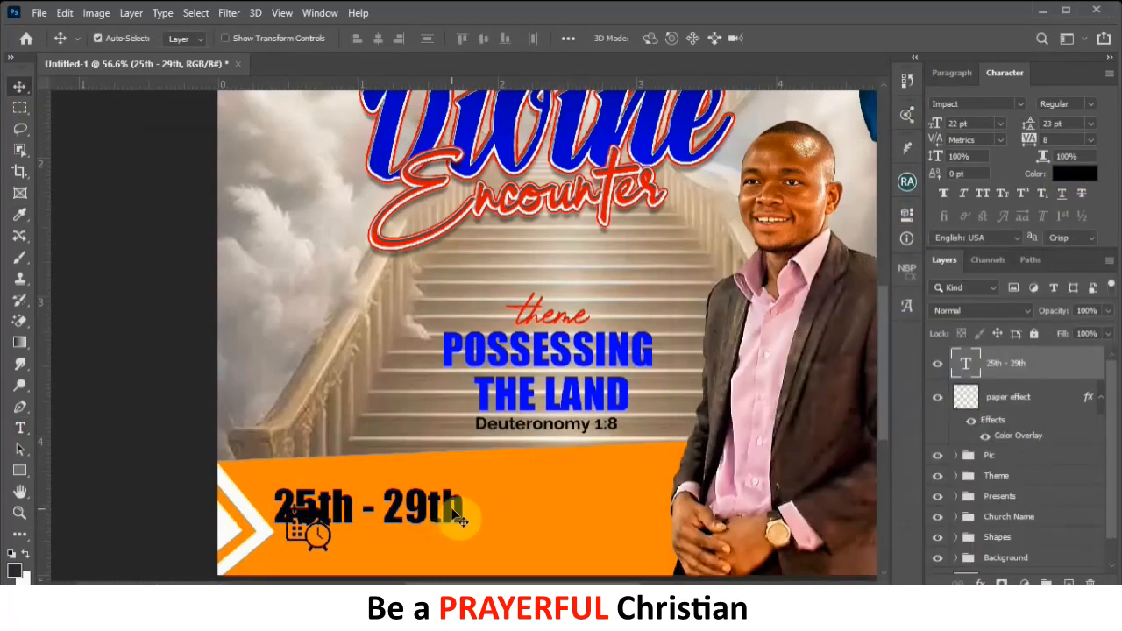
- Scale the "25th - 29th" text to about 56% and place it beside the calendar-and-clock icon
{"action": "left_click_drag", "start_coordinate": [476, 510], "coordinate": [441, 476]}
{"action": "key", "text": "ctrl+t"}
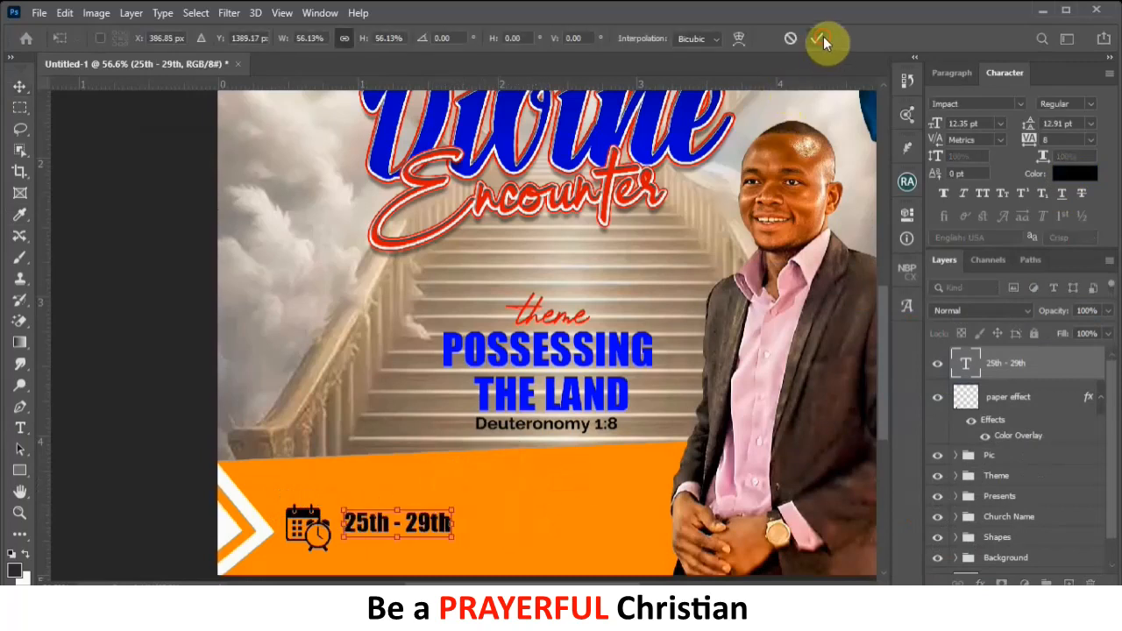
{"action": "left_click", "coordinate": [821, 38]}
{"action": "left_click_drag", "start_coordinate": [441, 526], "coordinate": [438, 517]}
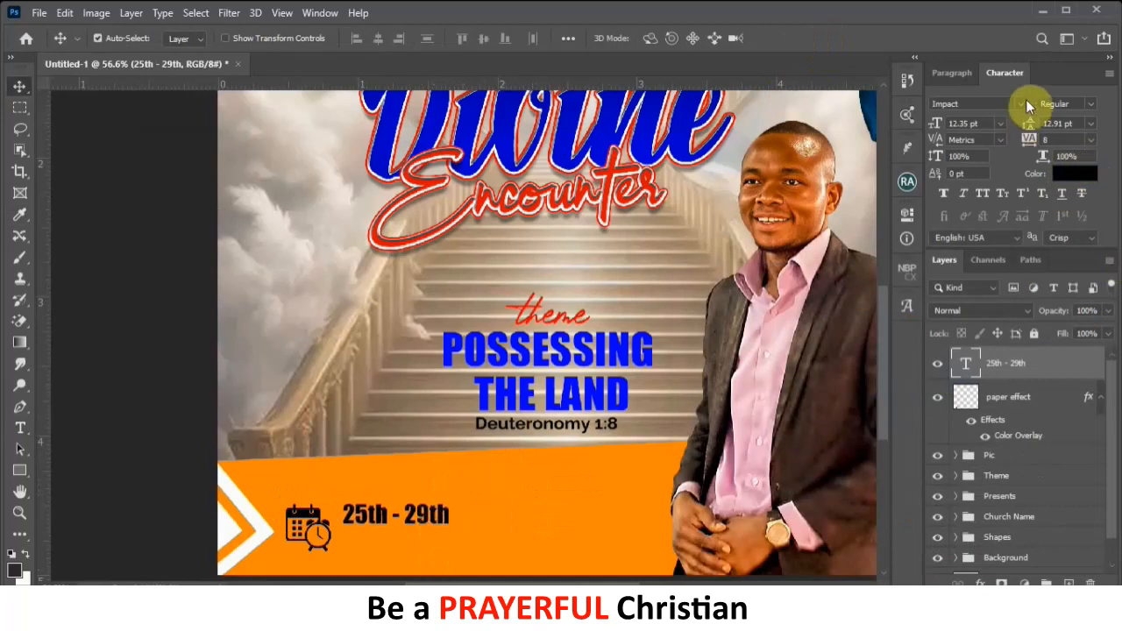
- Set the "25th - 29th" text to the Kenyan Coffee font with Faux Bold
{"action": "left_click", "coordinate": [1022, 103]}
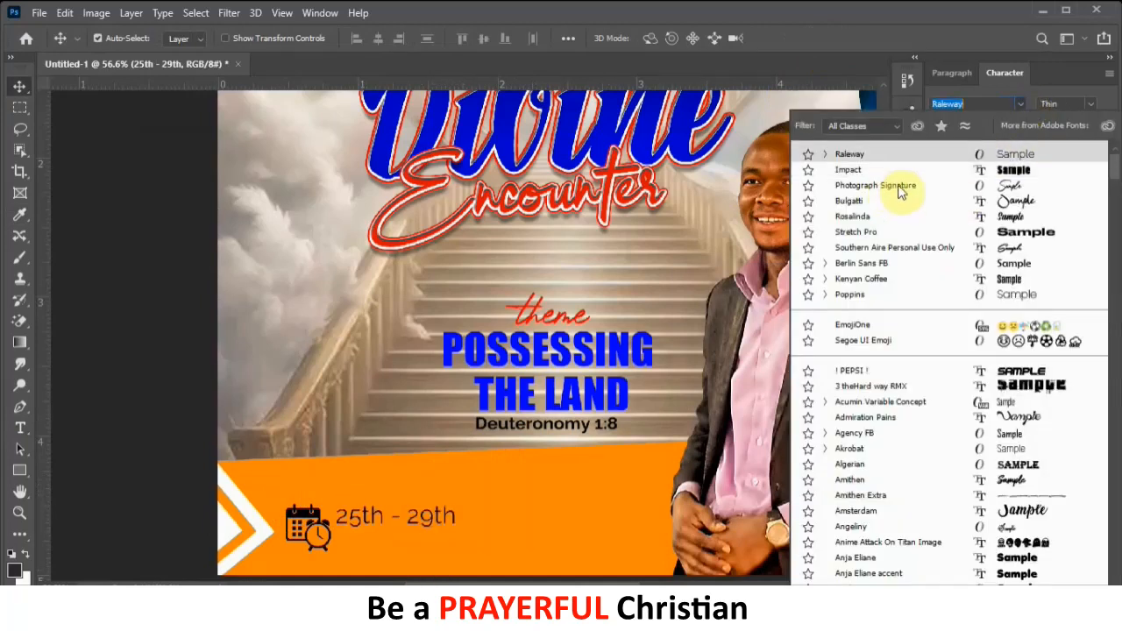
{"action": "left_click", "coordinate": [896, 285]}
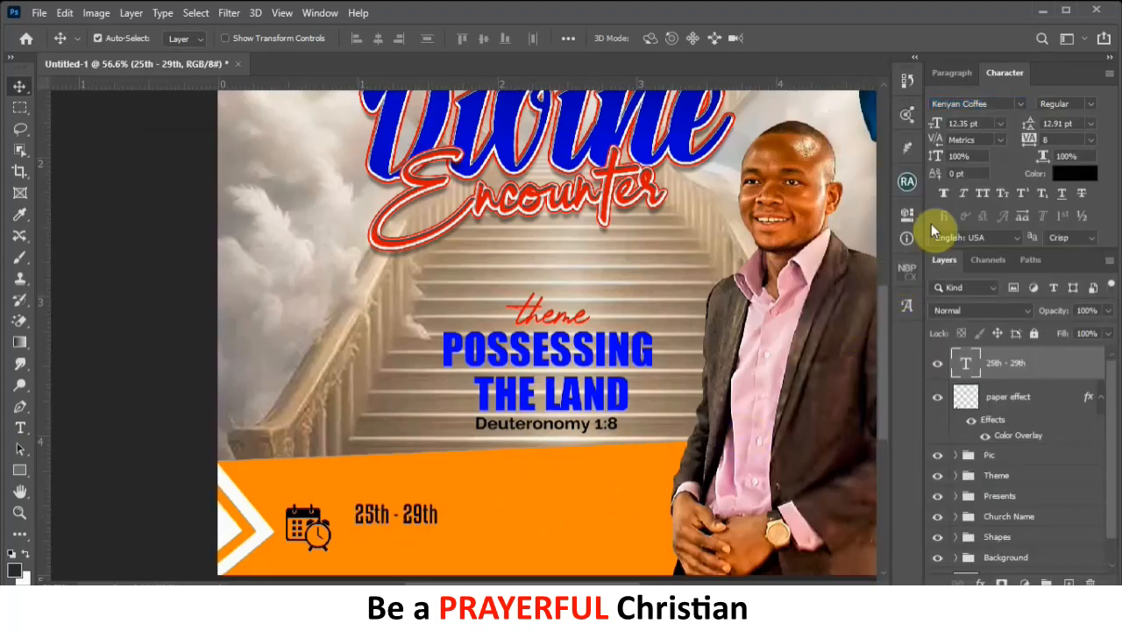
{"action": "left_click", "coordinate": [944, 191]}
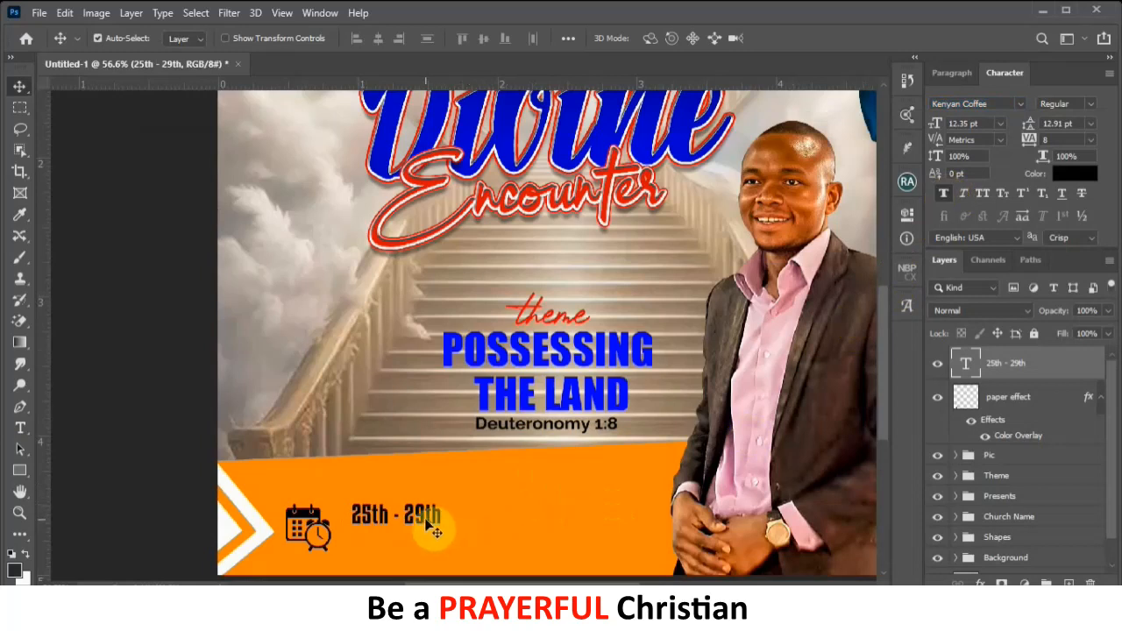
- Duplicate the "25th - 29th" line directly beneath itself and replace the copy's text with "SEPTEMBER"
{"action": "left_click_drag", "start_coordinate": [419, 516], "coordinate": [420, 544]}
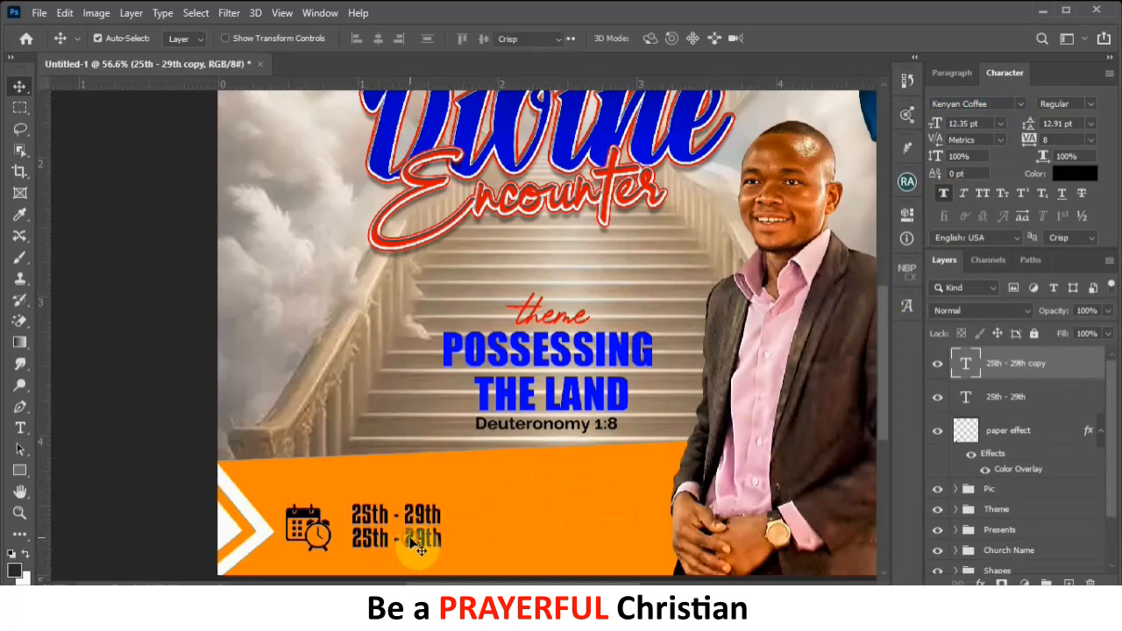
{"action": "double_click", "coordinate": [410, 541]}
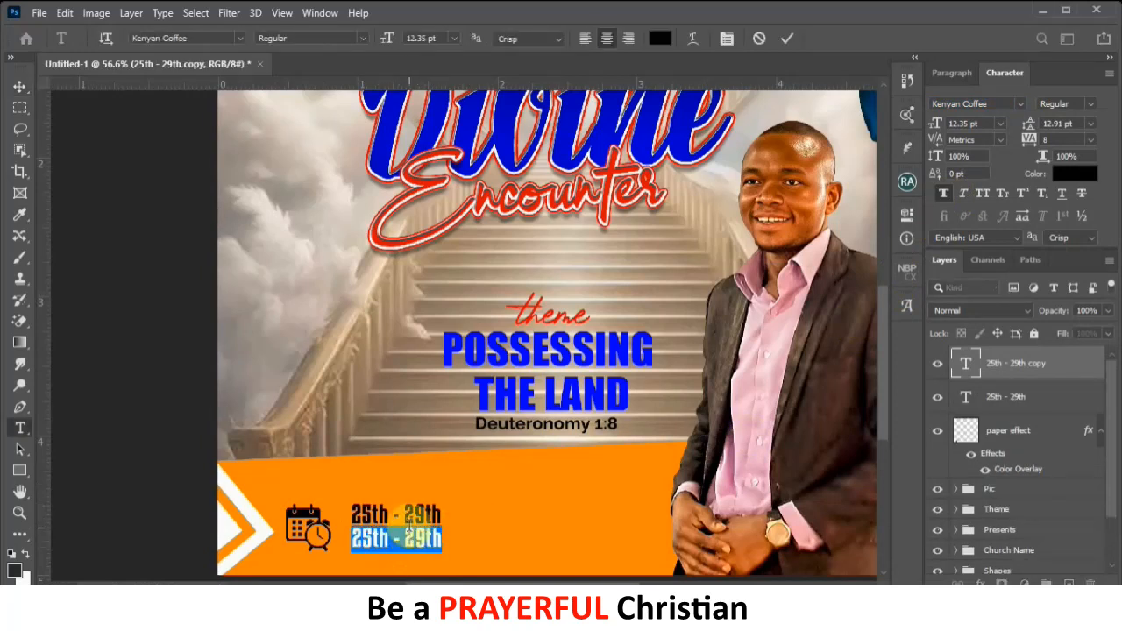
{"action": "type", "text": "SEPTEMBER"}
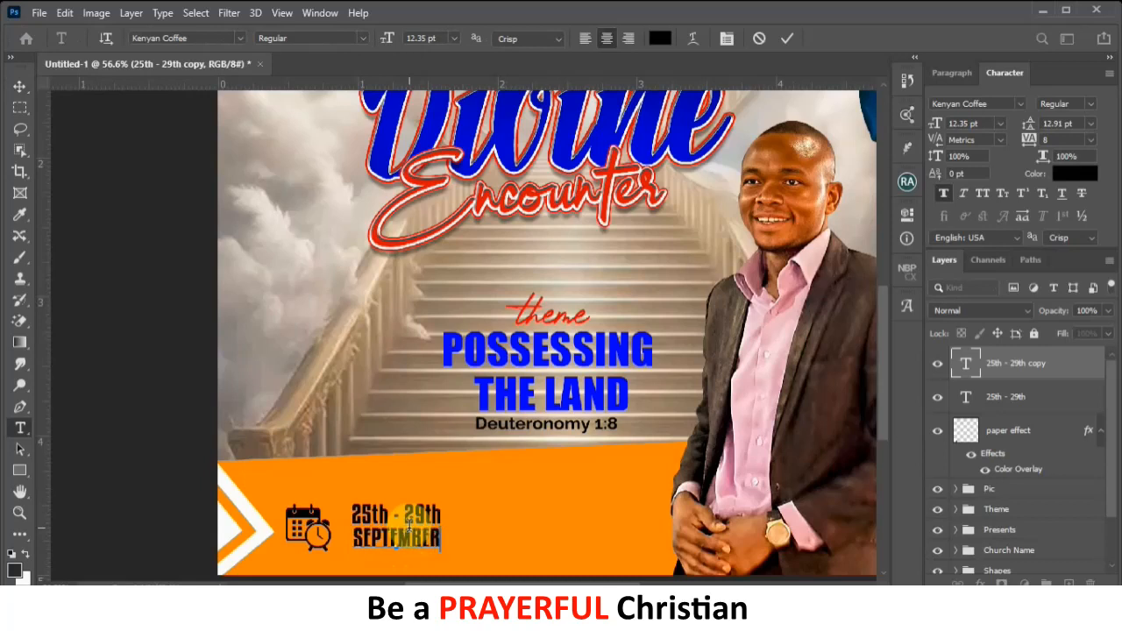
{"action": "left_click", "coordinate": [783, 38]}
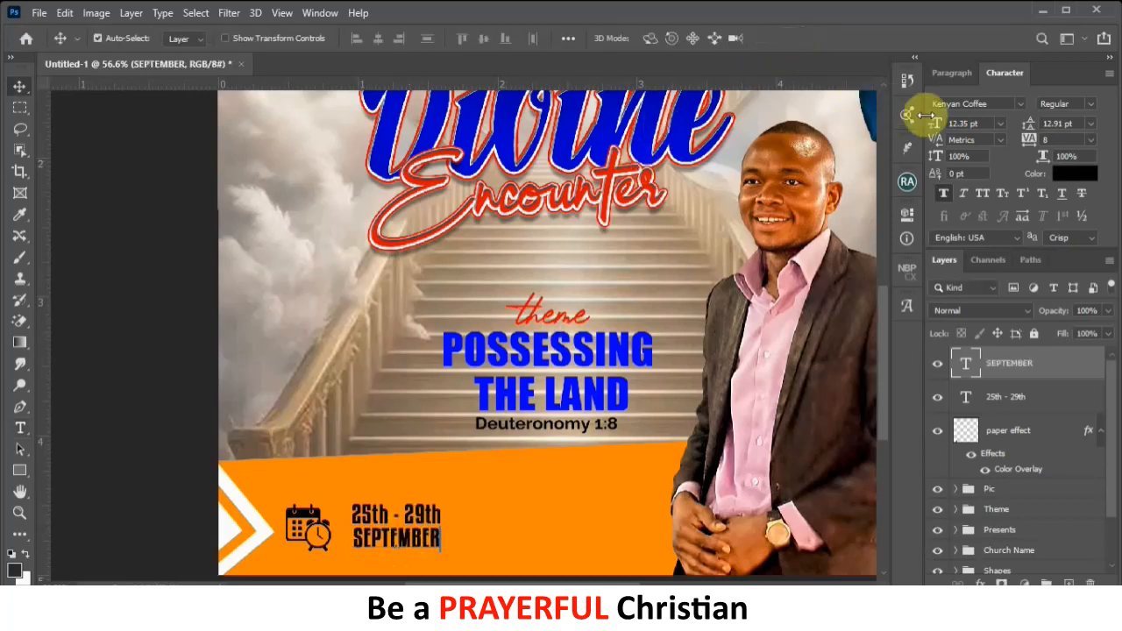
- Set the "SEPTEMBER" text to Raleway Bold at 9 pt with 4 pt leading
{"action": "left_click", "coordinate": [1000, 104]}
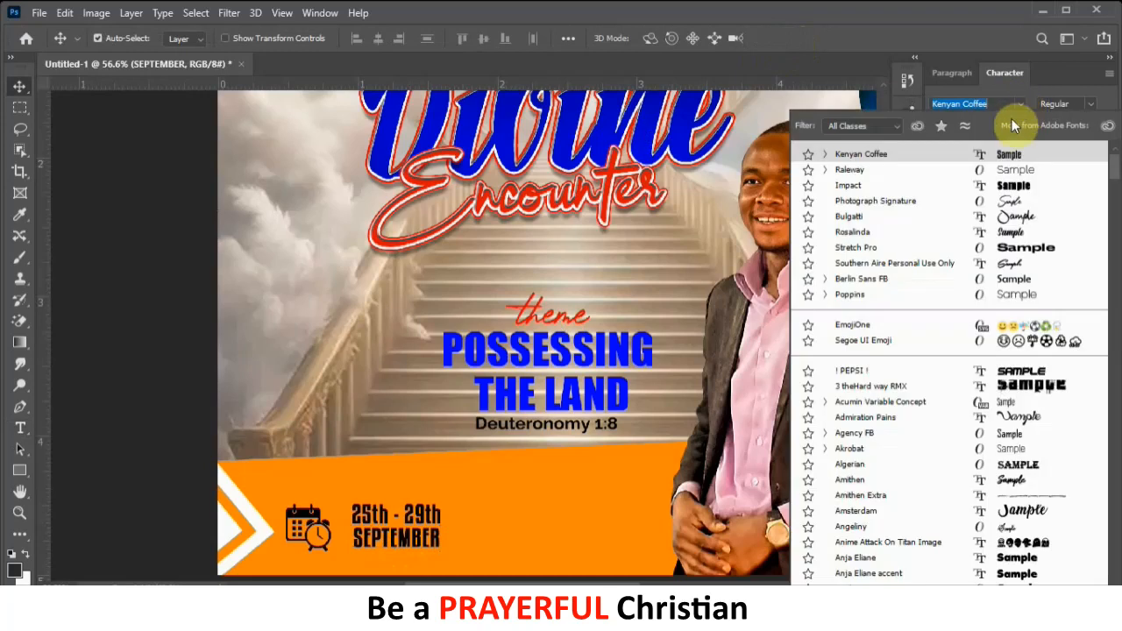
{"action": "left_click", "coordinate": [858, 171]}
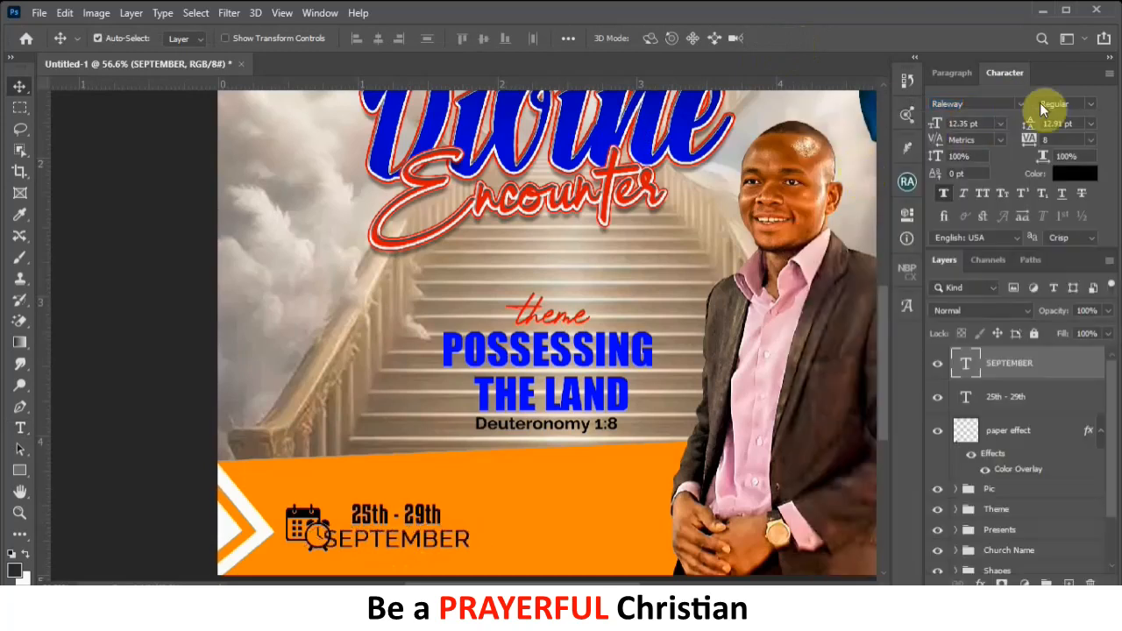
{"action": "left_click", "coordinate": [1090, 105]}
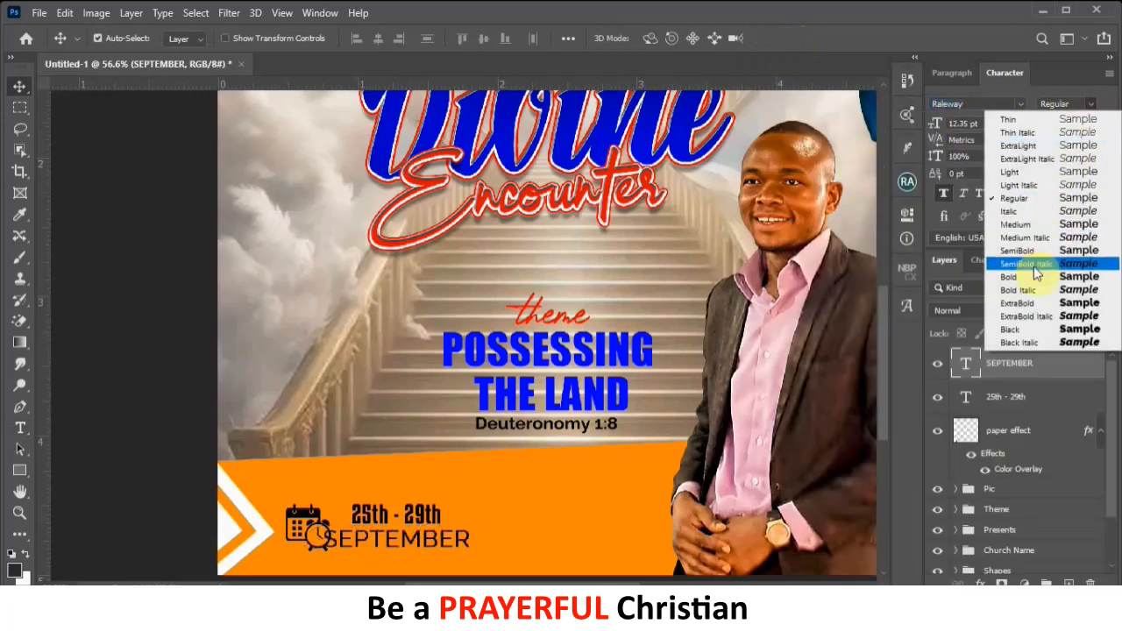
{"action": "left_click", "coordinate": [1084, 277]}
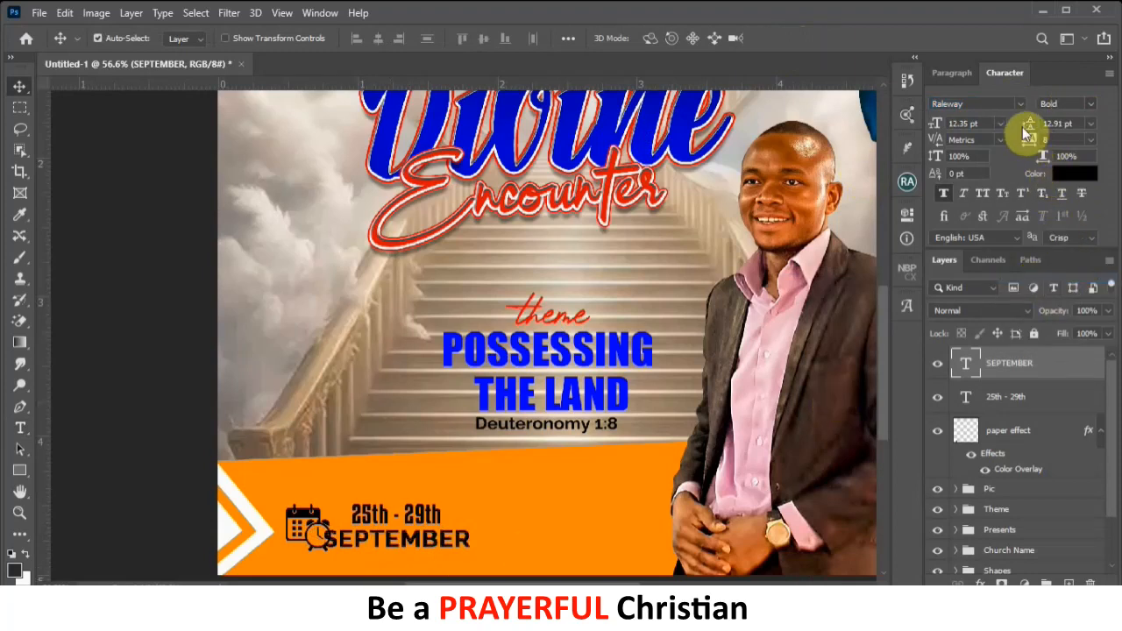
{"action": "left_click_drag", "start_coordinate": [1027, 124], "coordinate": [1022, 122]}
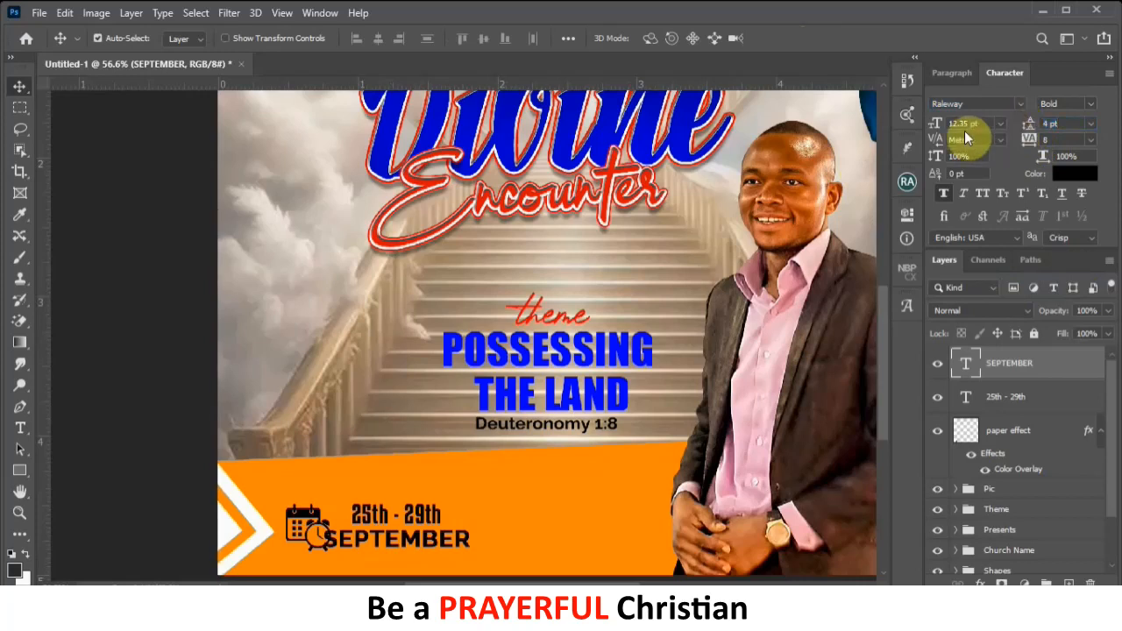
{"action": "left_click_drag", "start_coordinate": [934, 120], "coordinate": [935, 125]}
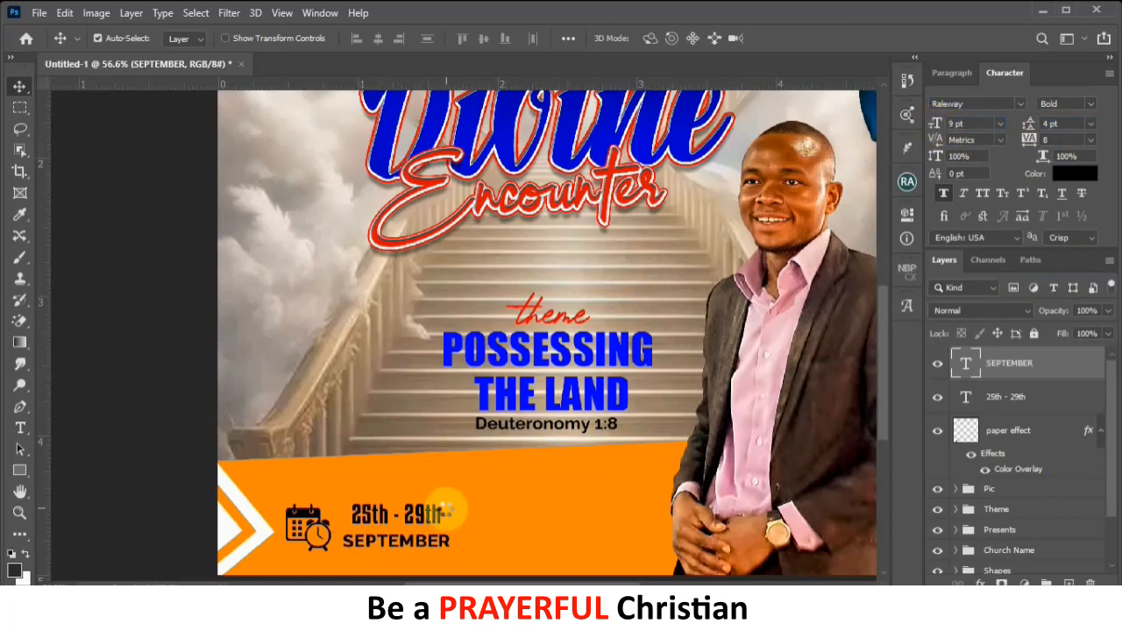
- Enlarge the "25th - 29th" text to about 116% to roughly match the width of "SEPTEMBER"
{"action": "left_click", "coordinate": [443, 520]}
{"action": "key", "text": "ctrl+t"}
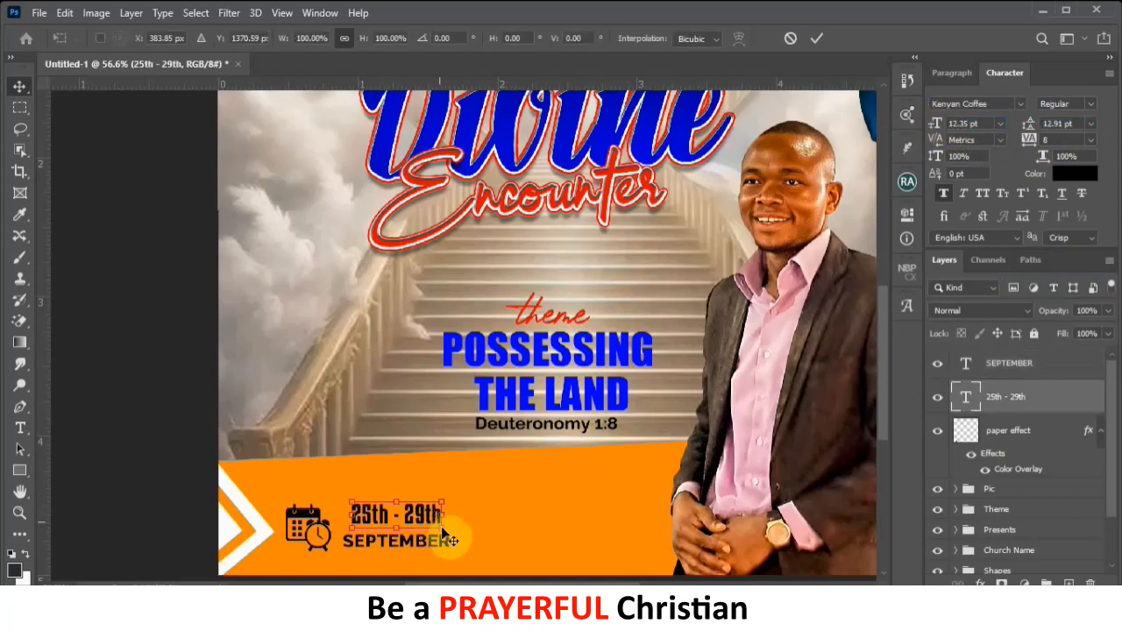
{"action": "left_click_drag", "start_coordinate": [442, 527], "coordinate": [458, 530]}
{"action": "left_click", "coordinate": [817, 41]}
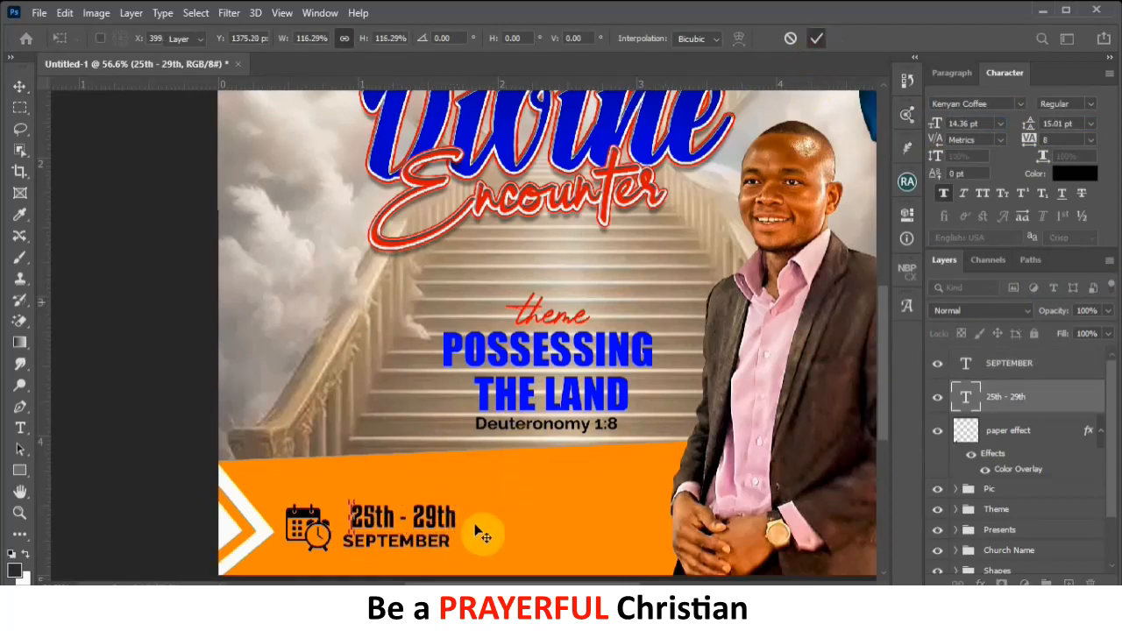
- Center the "25th - 29th" line over "SEPTEMBER" and nudge it down to tighten the gap between them
{"action": "left_click_drag", "start_coordinate": [432, 525], "coordinate": [423, 524]}
{"action": "key", "text": "Right"}
{"action": "key", "text": "Right"}
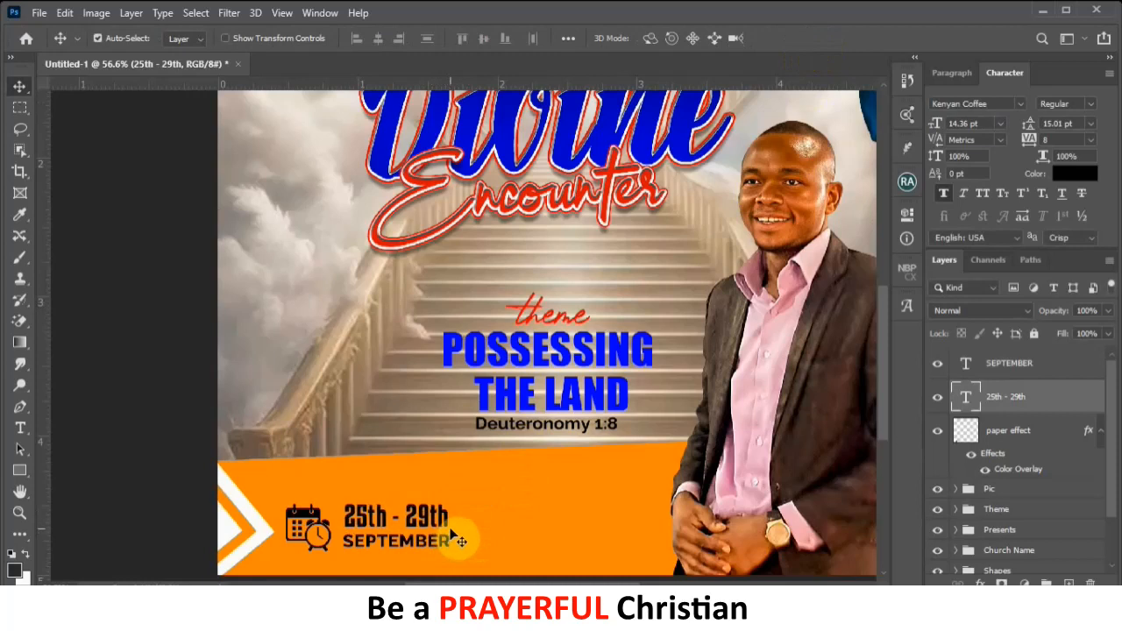
{"action": "key", "text": "Down"}
{"action": "key", "text": "Down"}
{"action": "key", "text": "Down"}
{"action": "key", "text": "Down"}
{"action": "key", "text": "Down"}
{"action": "key", "text": "Down"}
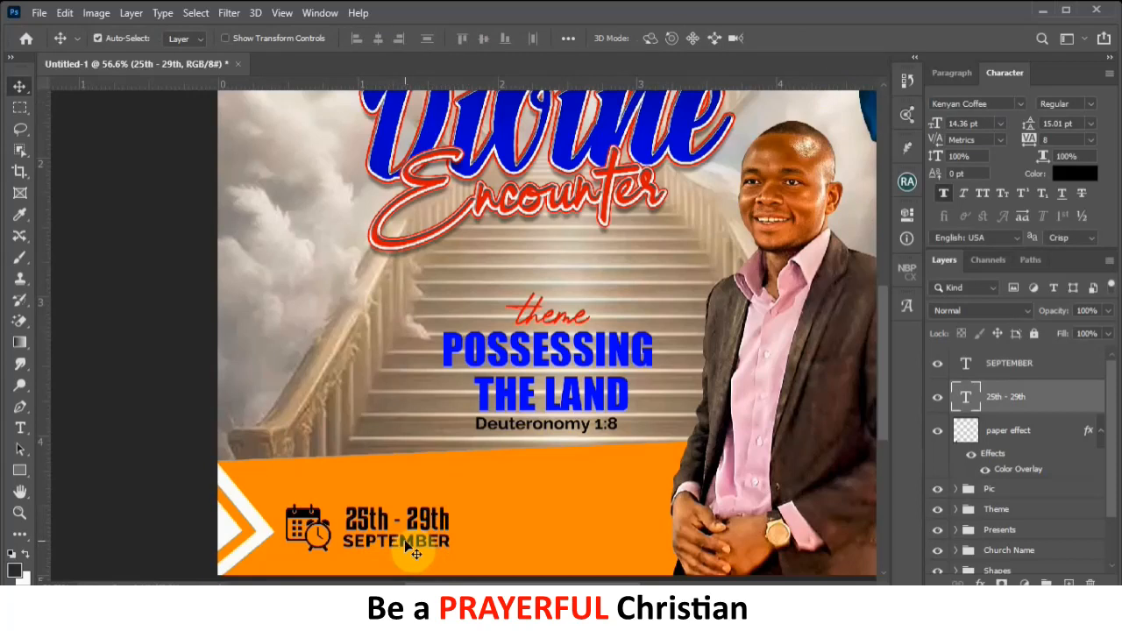
- Duplicate "SEPTEMBER" to the empty band area right of the date and replace the copy's text with "6:30PM"
{"action": "left_click_drag", "start_coordinate": [404, 539], "coordinate": [530, 520]}
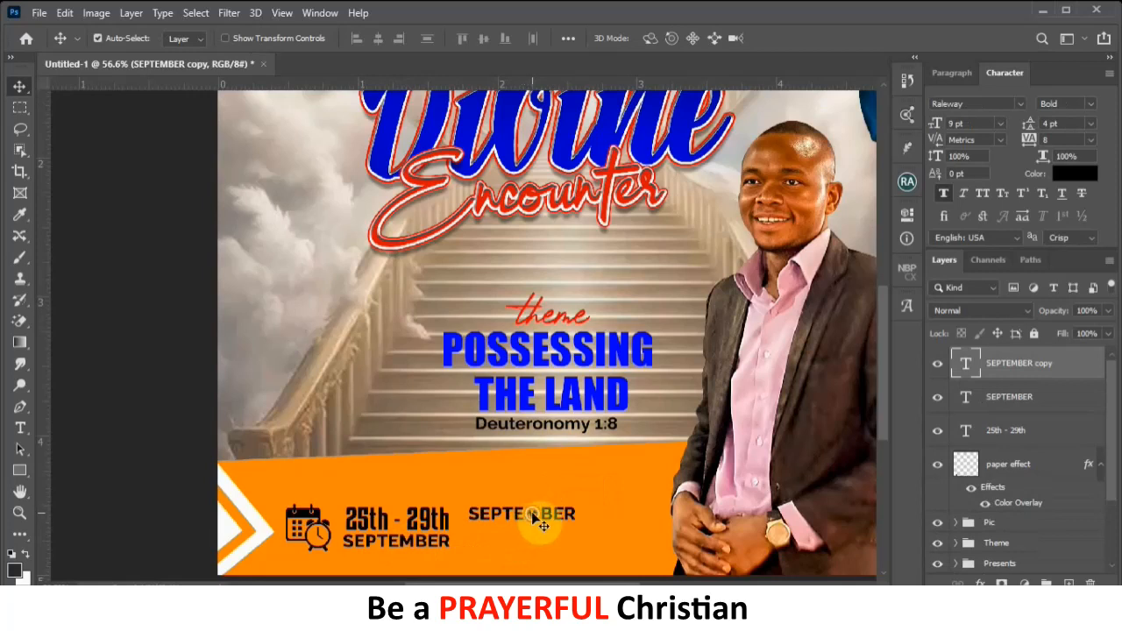
{"action": "double_click", "coordinate": [531, 511]}
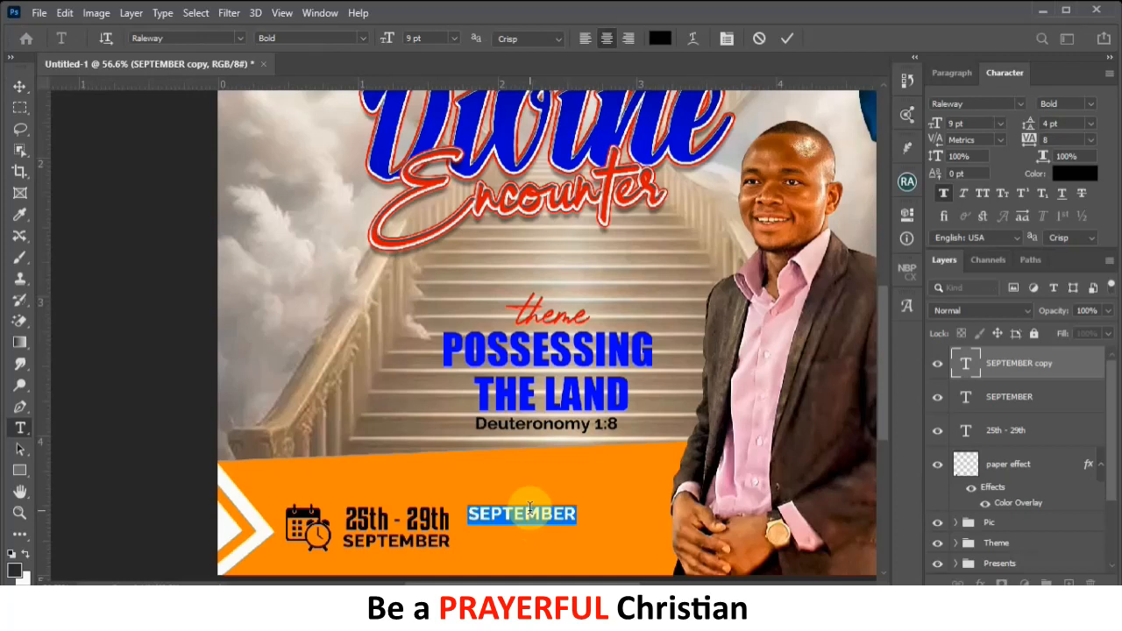
{"action": "type", "text": "6"}
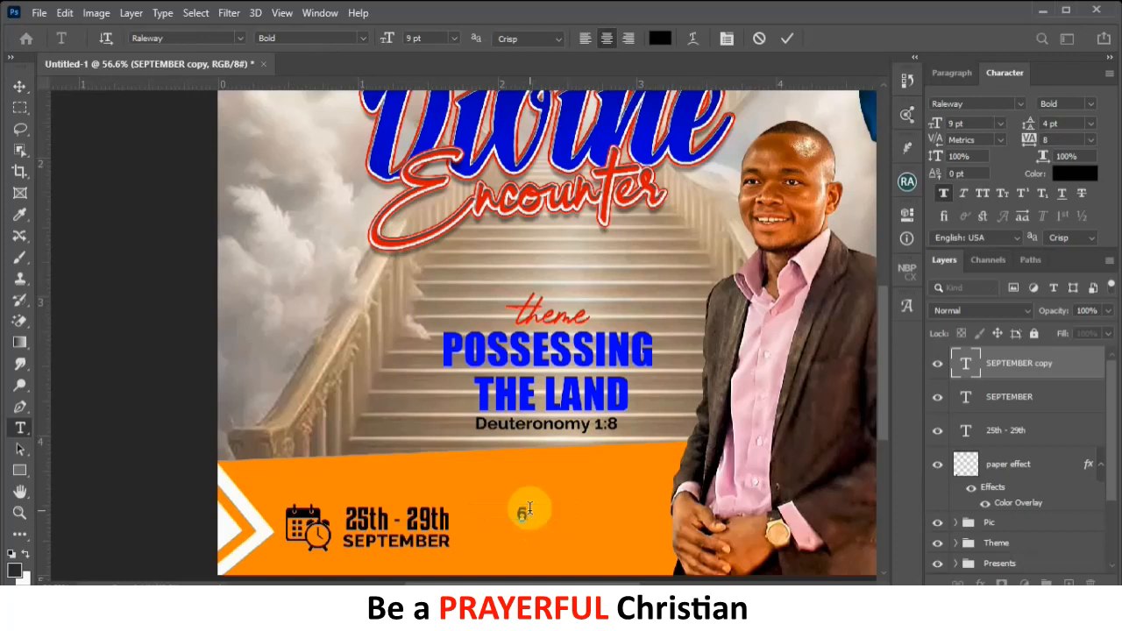
{"action": "type", "text": ":30PM"}
{"action": "left_click", "coordinate": [786, 39]}
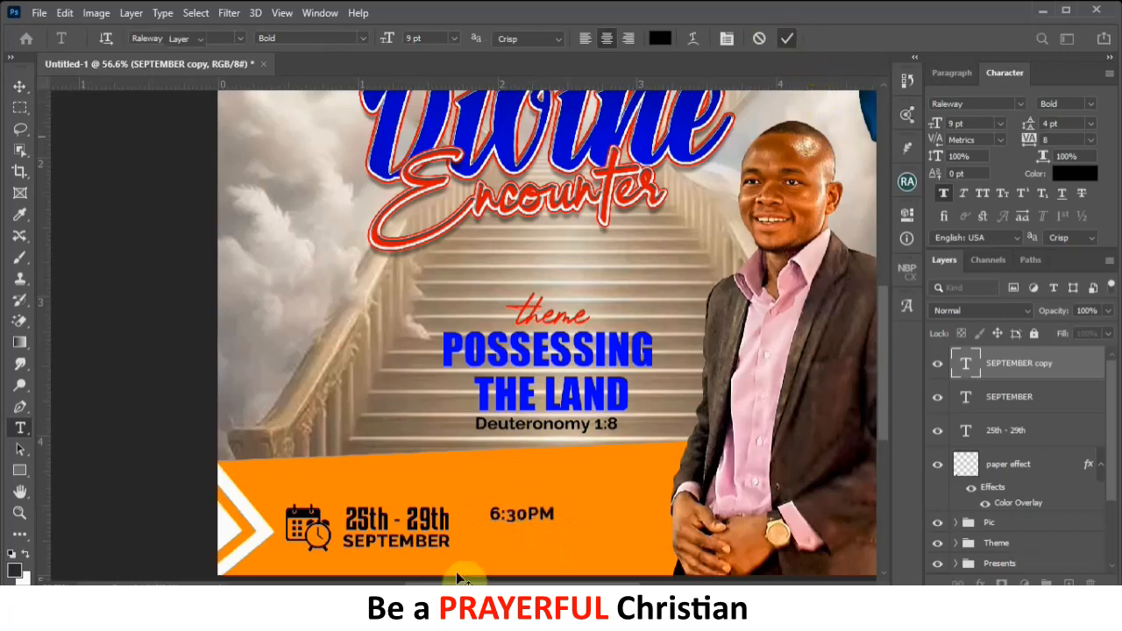
{"action": "key", "text": "v"}
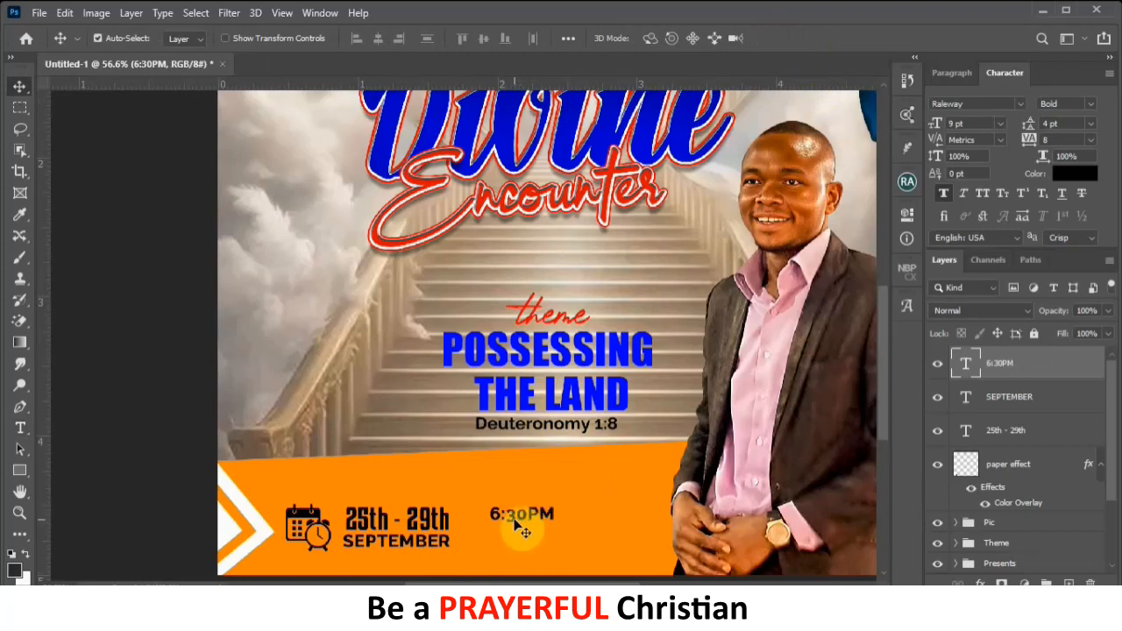
- Try Poppins for the "6:30PM" text and settle on Kenyan Coffee Bold
{"action": "left_click", "coordinate": [1020, 102]}
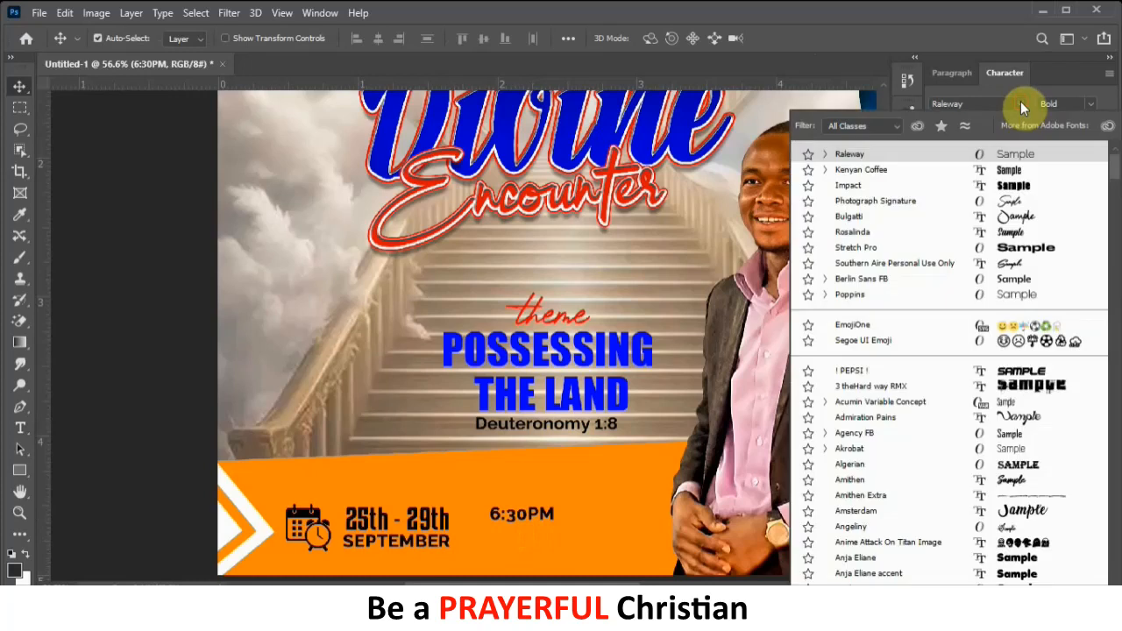
{"action": "left_click", "coordinate": [868, 296]}
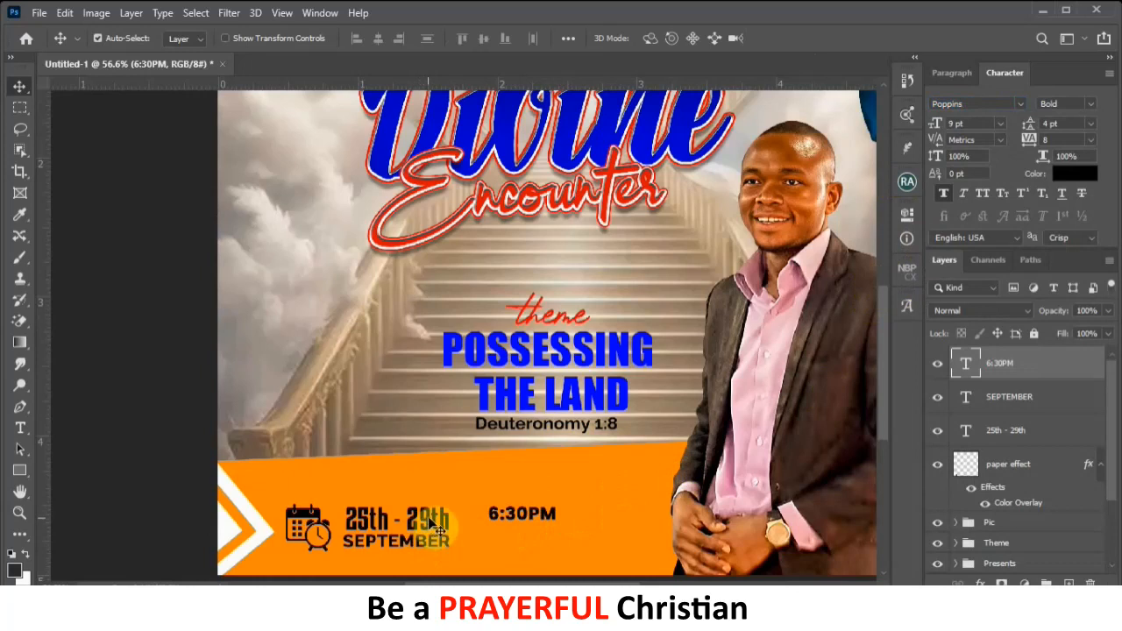
{"action": "left_click", "coordinate": [1002, 105]}
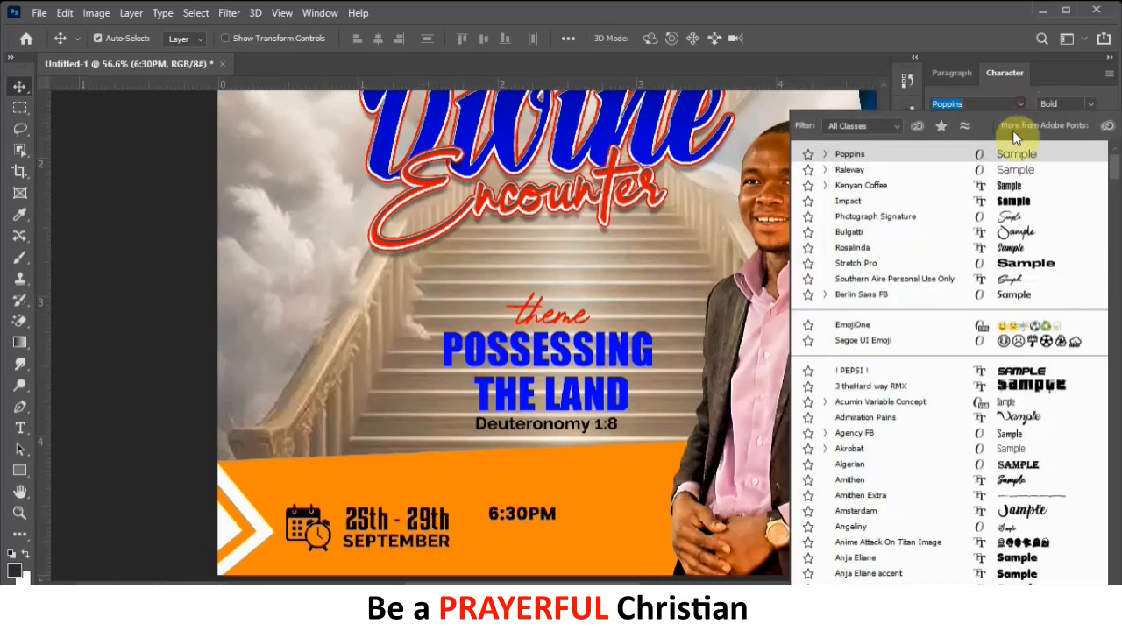
{"action": "left_click", "coordinate": [901, 188]}
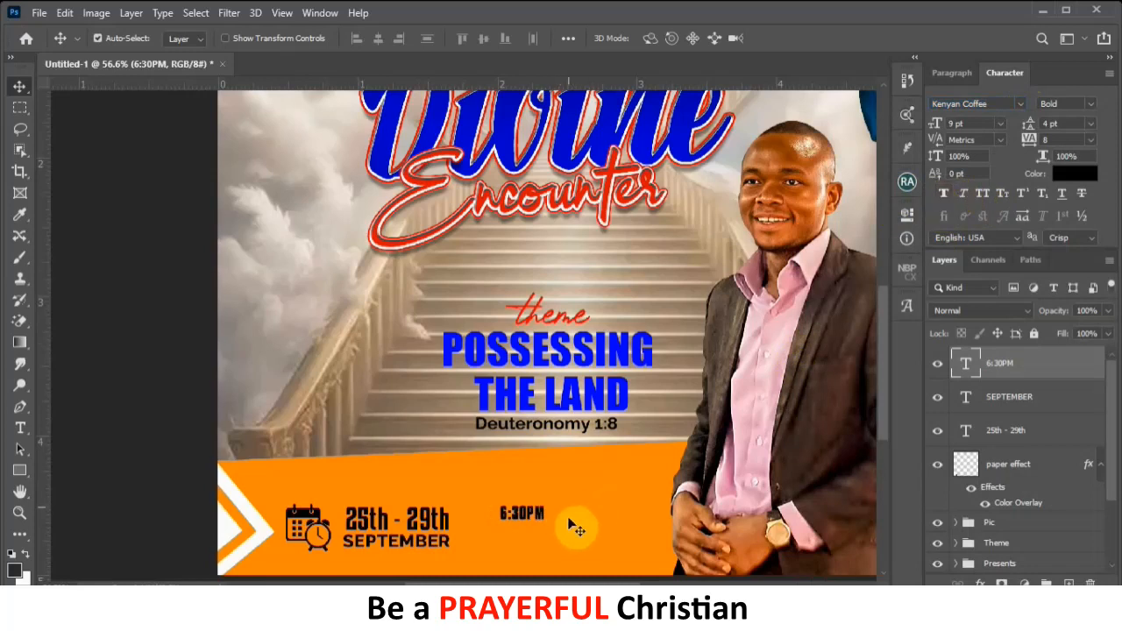
- Enlarge the "6:30PM" text to about 180% and move it slightly closer to the event date
{"action": "key", "text": "ctrl+t"}
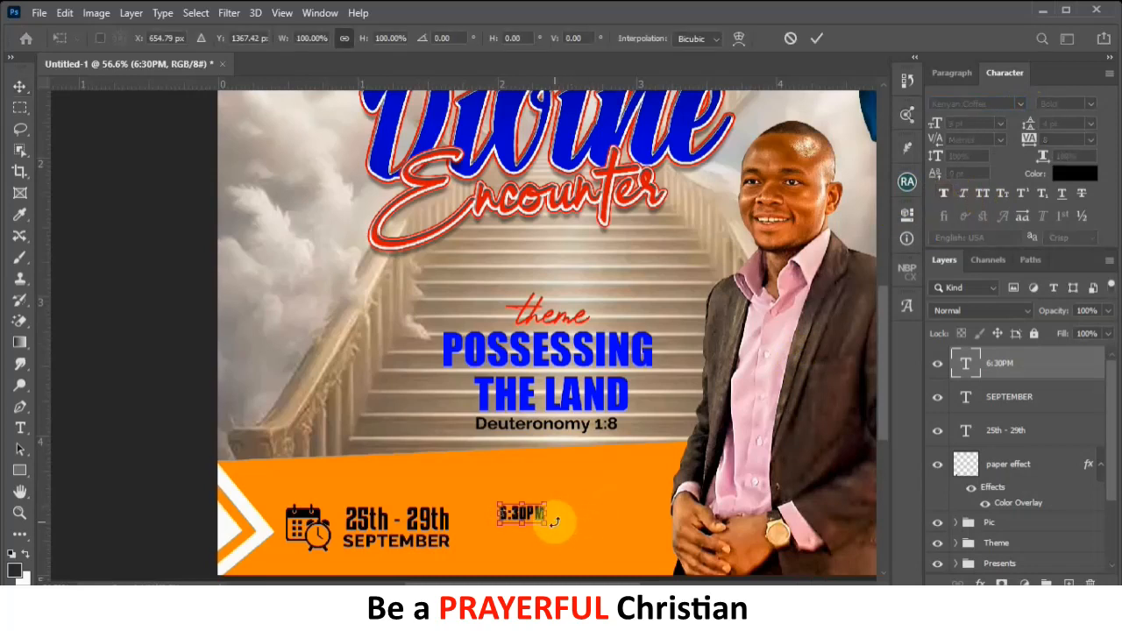
{"action": "left_click_drag", "start_coordinate": [546, 523], "coordinate": [582, 538]}
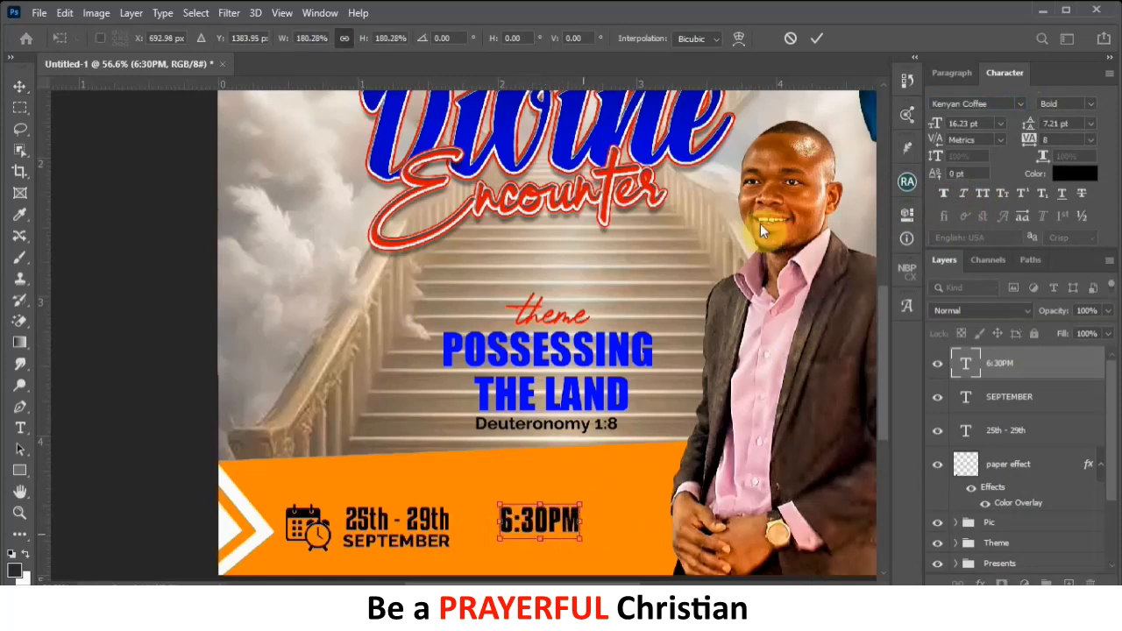
{"action": "left_click", "coordinate": [815, 38]}
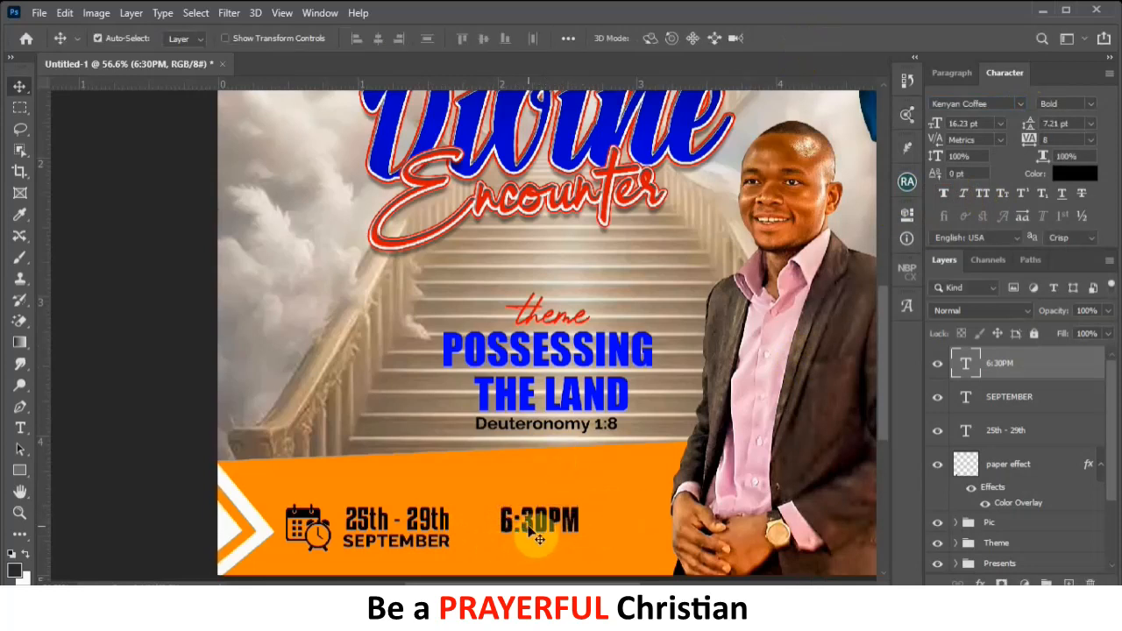
{"action": "left_click_drag", "start_coordinate": [532, 523], "coordinate": [518, 523]}
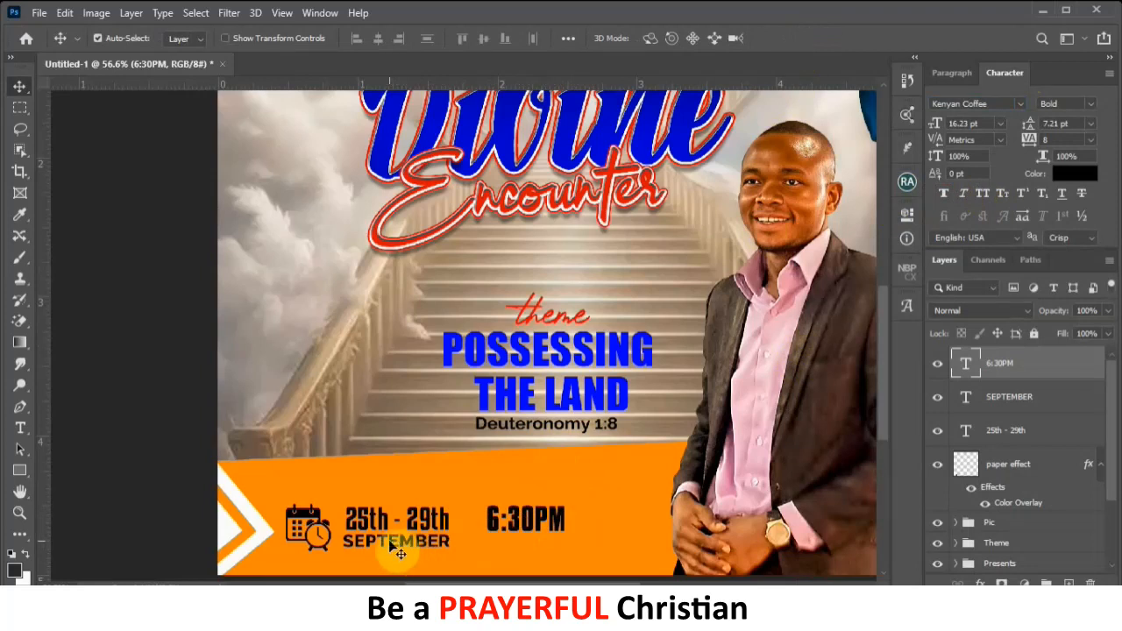
- Duplicate "SEPTEMBER" to just below "6:30PM" and replace the copy's text with "EACH NIGH"
{"action": "left_click_drag", "start_coordinate": [394, 545], "coordinate": [529, 549]}
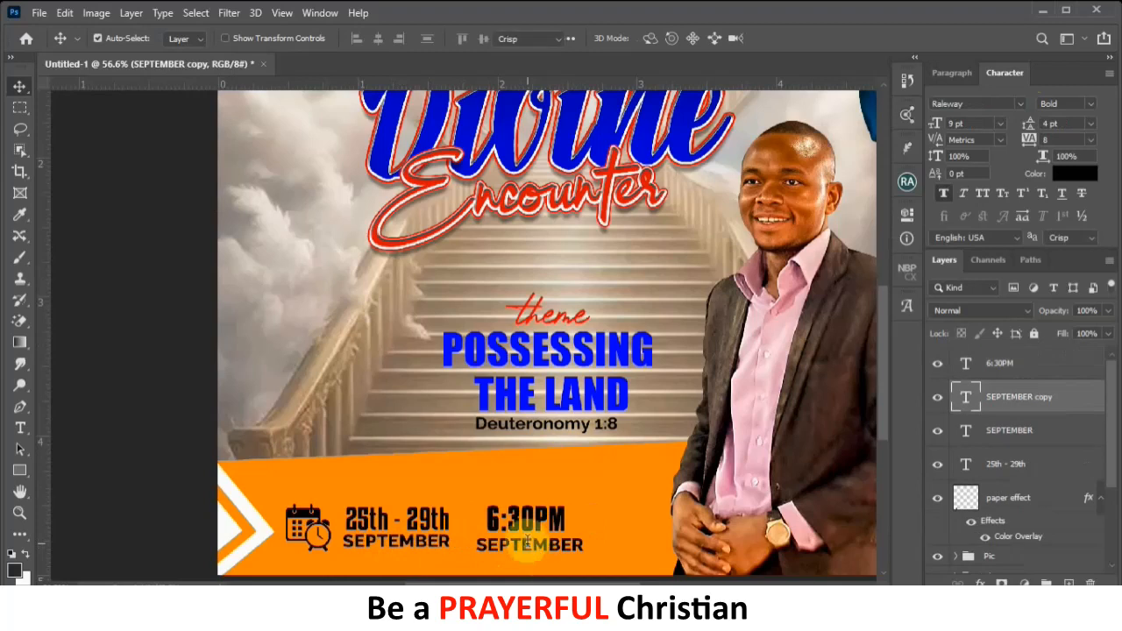
{"action": "double_click", "coordinate": [528, 545]}
{"action": "type", "text": "EACH NIGH"}
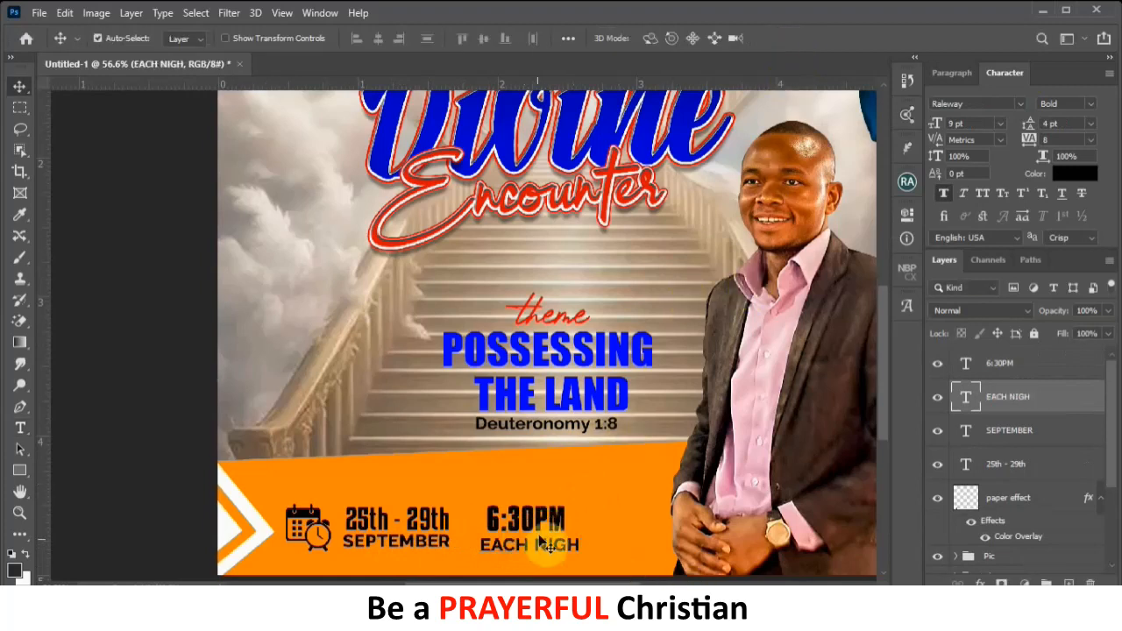
- Center "6:30PM" above "EACH NIGH" and nudge the lower line up to level it with "SEPTEMBER"
{"action": "left_click_drag", "start_coordinate": [547, 516], "coordinate": [553, 513]}
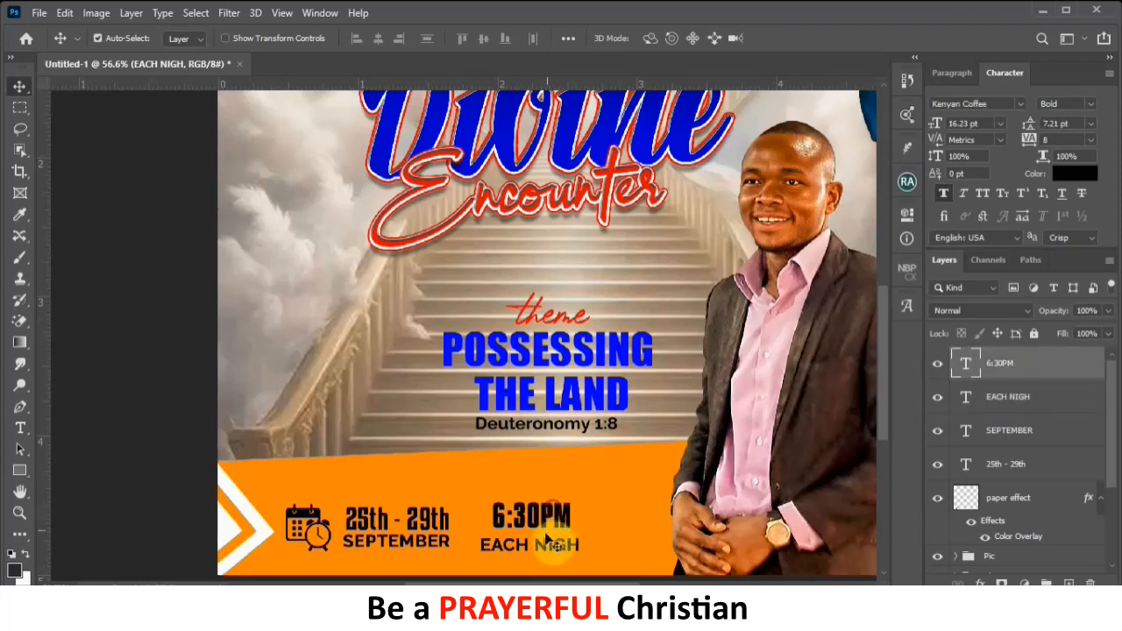
{"action": "left_click", "coordinate": [544, 547]}
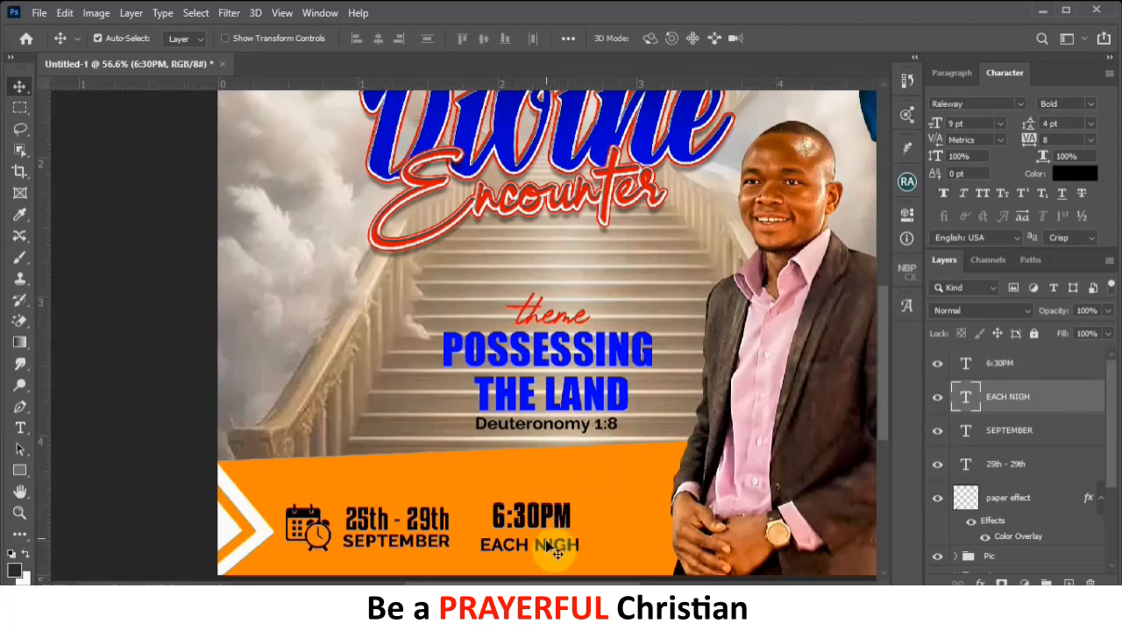
{"action": "left_click_drag", "start_coordinate": [545, 540], "coordinate": [545, 539]}
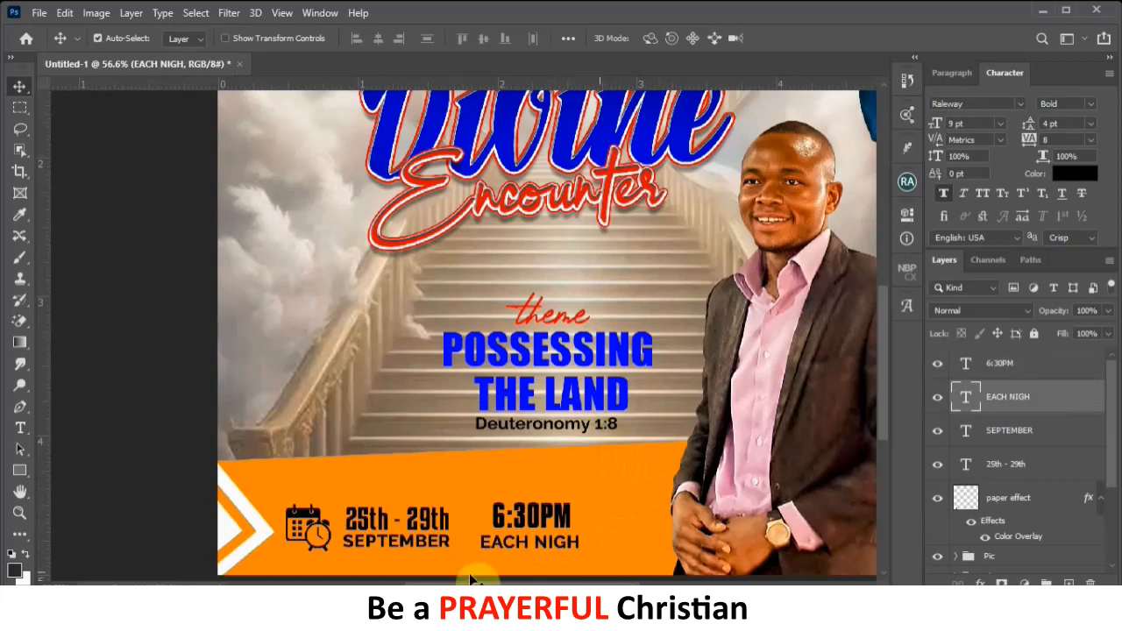
- Draw a thin vertical divider about 7 by 296 px across the orange band, right of the time text, and fill it red
{"action": "left_click", "coordinate": [18, 476]}
{"action": "left_click_drag", "start_coordinate": [599, 441], "coordinate": [601, 579]}
{"action": "left_click", "coordinate": [864, 208]}
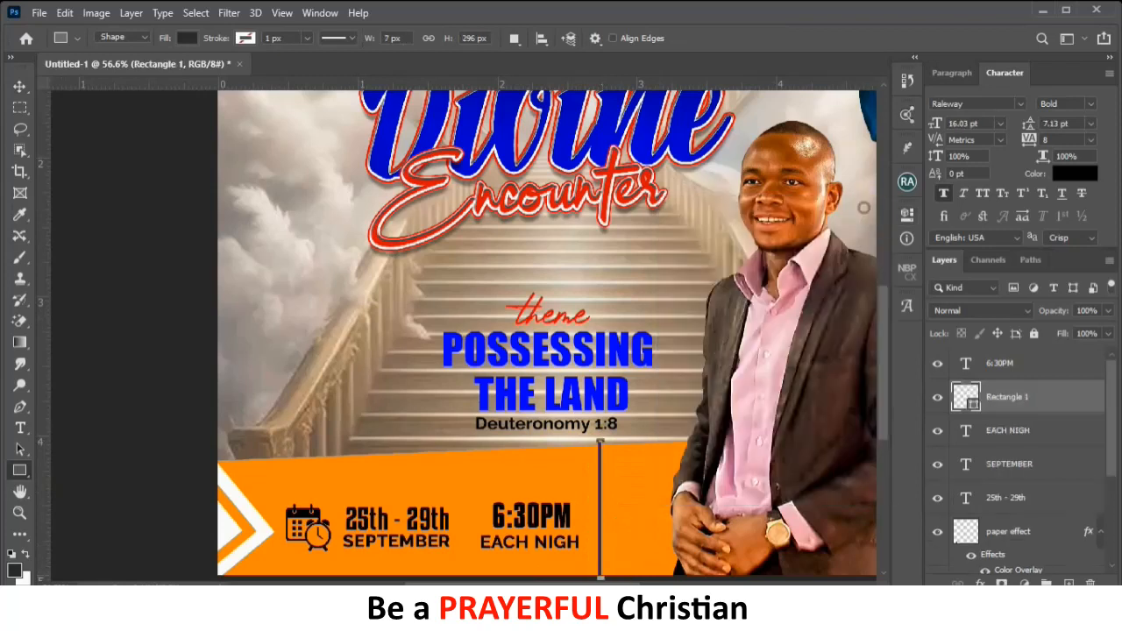
{"action": "double_click", "coordinate": [966, 397]}
{"action": "left_click", "coordinate": [780, 339]}
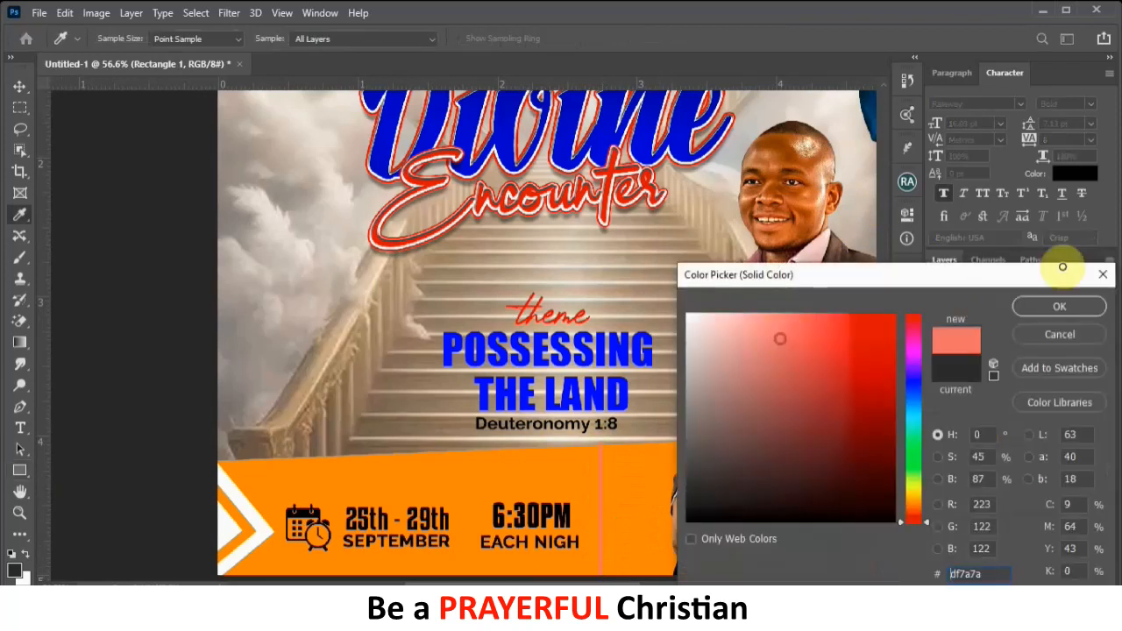
{"action": "left_click", "coordinate": [1060, 306]}
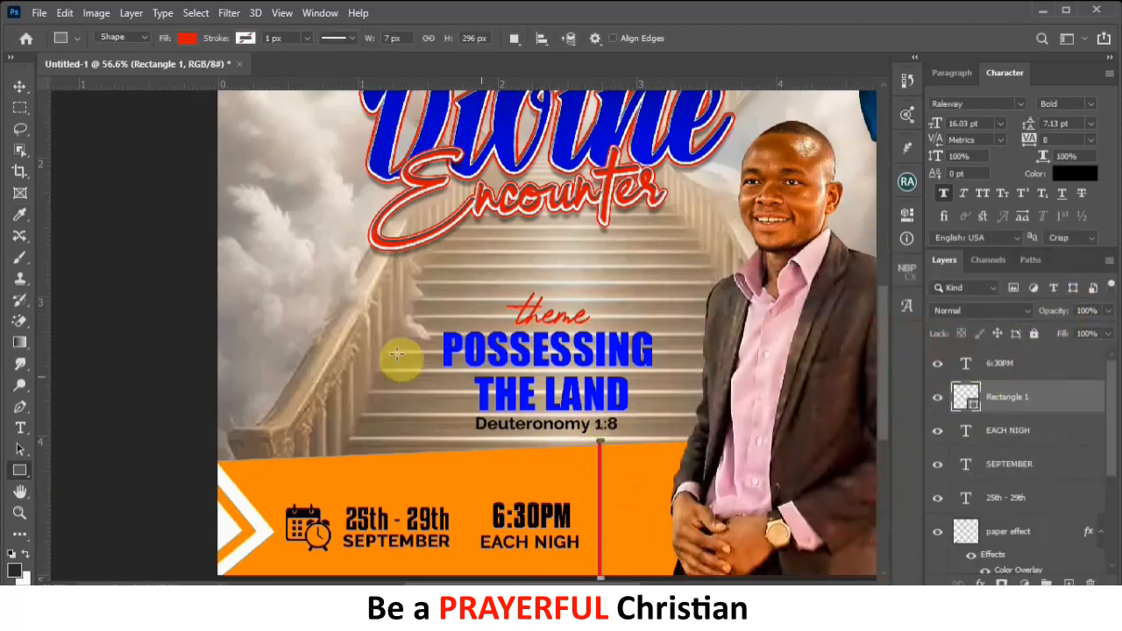
{"action": "left_click", "coordinate": [20, 86]}
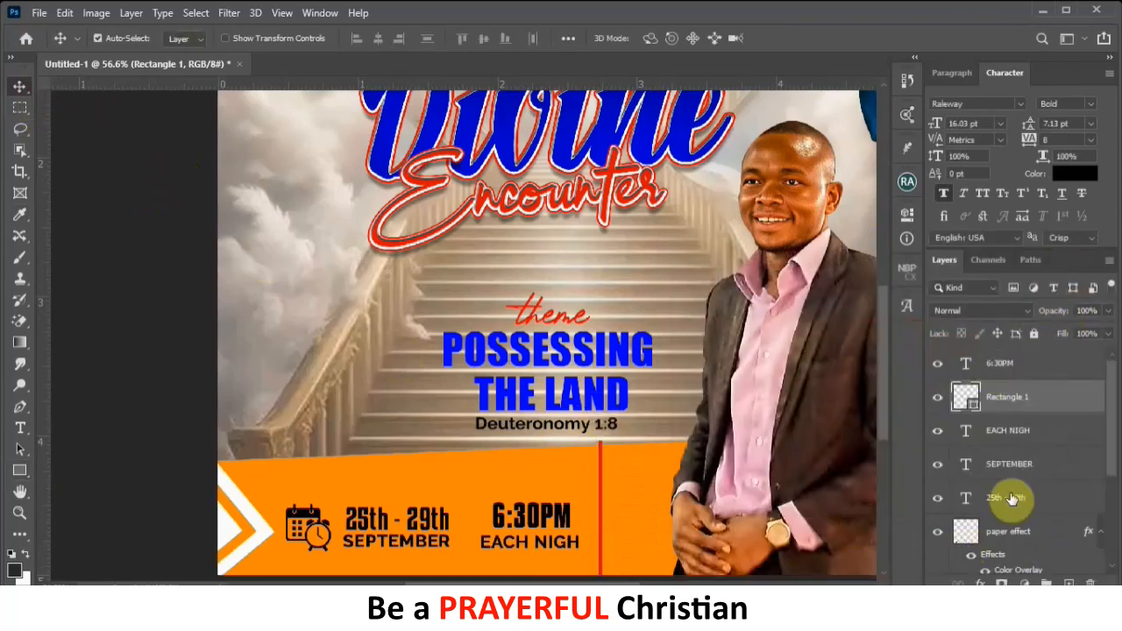
- Move the red divider's layer into the Shapes group, directly above the orange band's Rounded Rectangle 2 layer
{"action": "scroll", "coordinate": [962, 469], "scroll_direction": "down", "scroll_amount": 4}
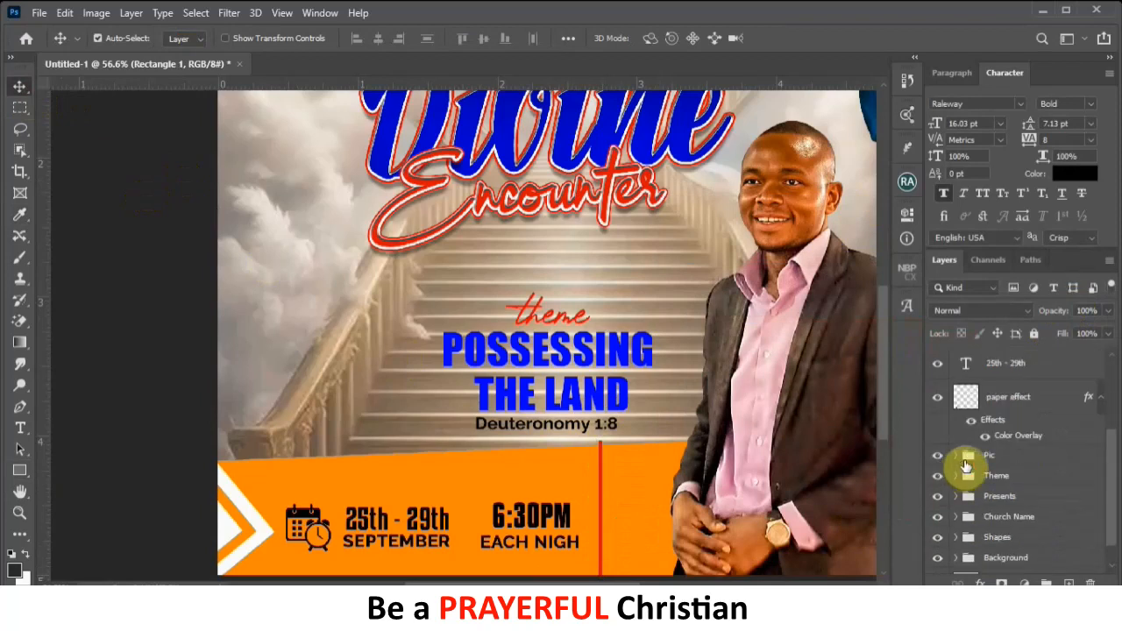
{"action": "scroll", "coordinate": [966, 465], "scroll_direction": "up", "scroll_amount": 2}
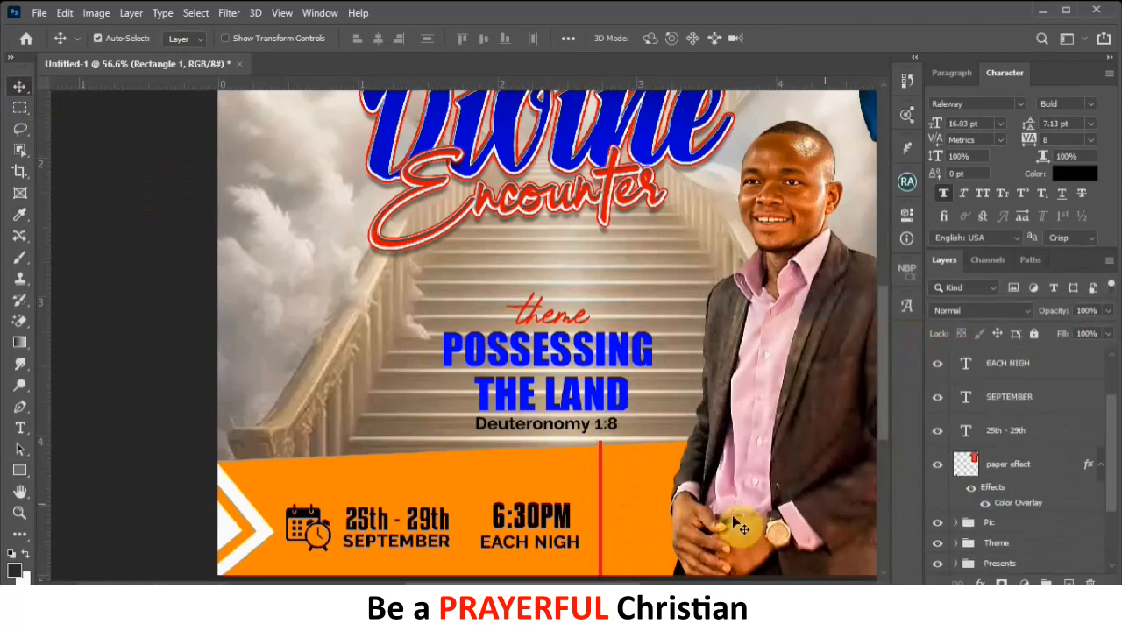
{"action": "left_click", "coordinate": [634, 494]}
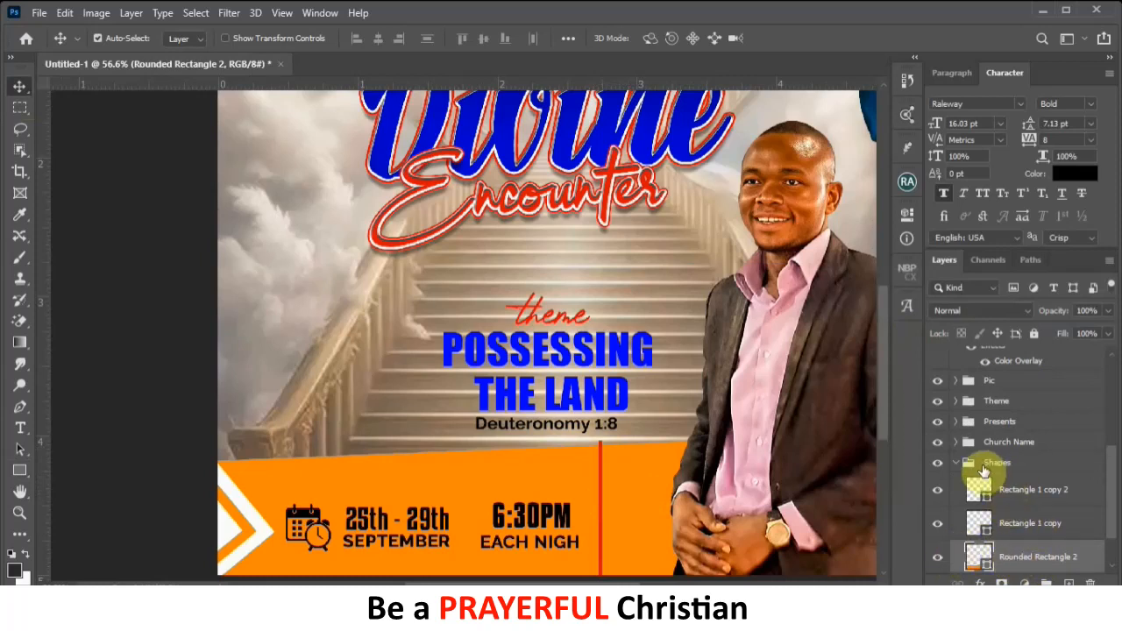
{"action": "left_click", "coordinate": [601, 451]}
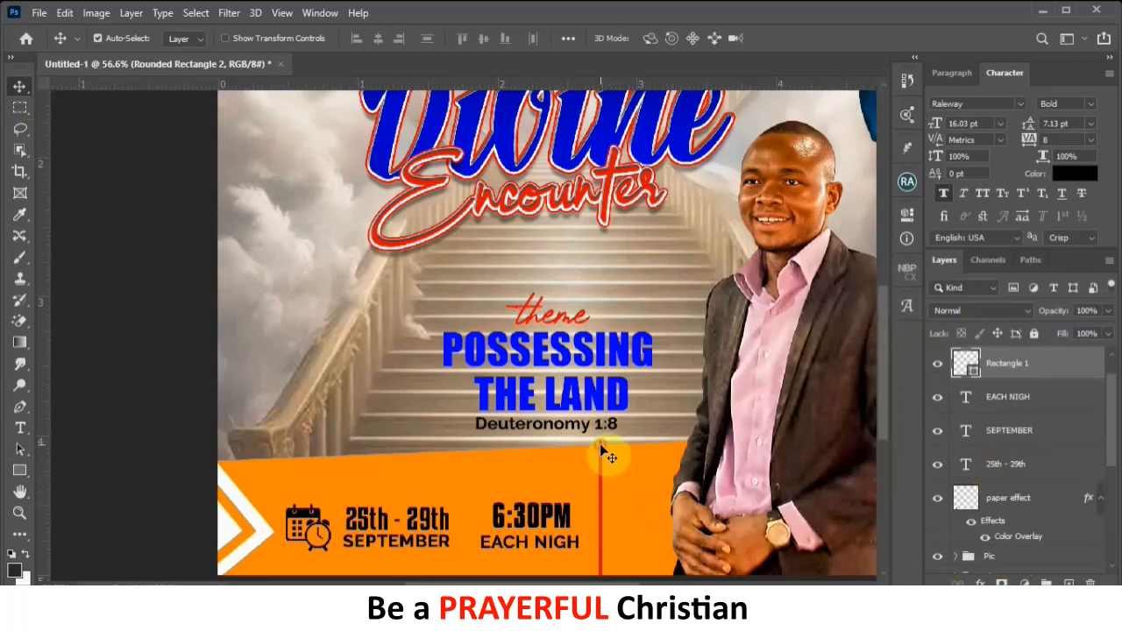
{"action": "left_click_drag", "start_coordinate": [1000, 364], "coordinate": [1029, 537]}
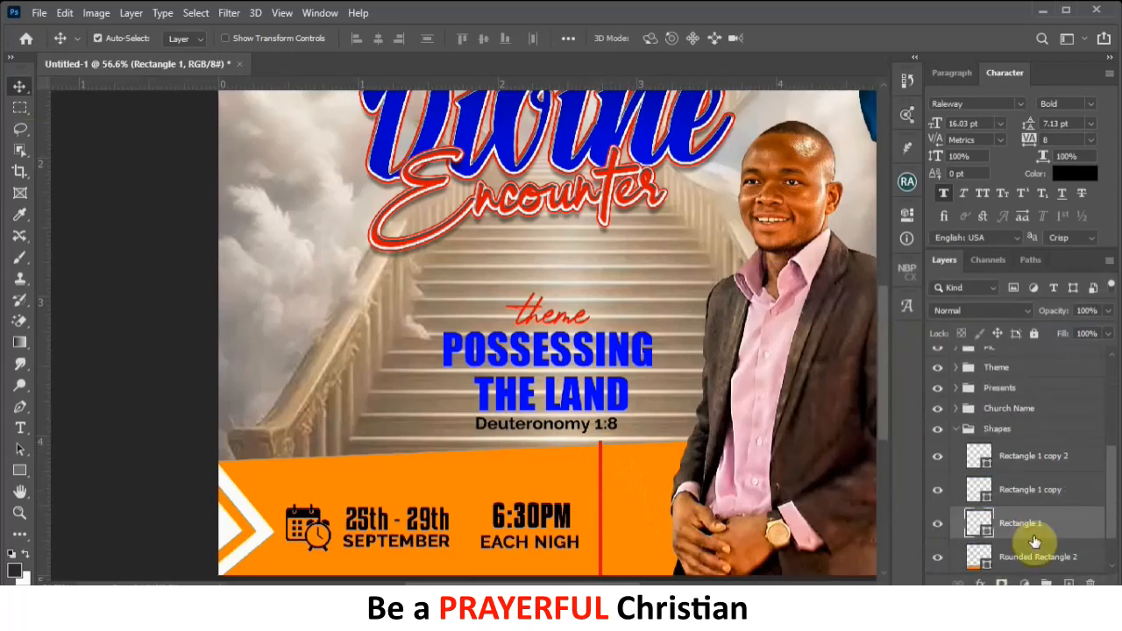
{"action": "scroll", "coordinate": [1000, 524], "scroll_direction": "down", "scroll_amount": 1}
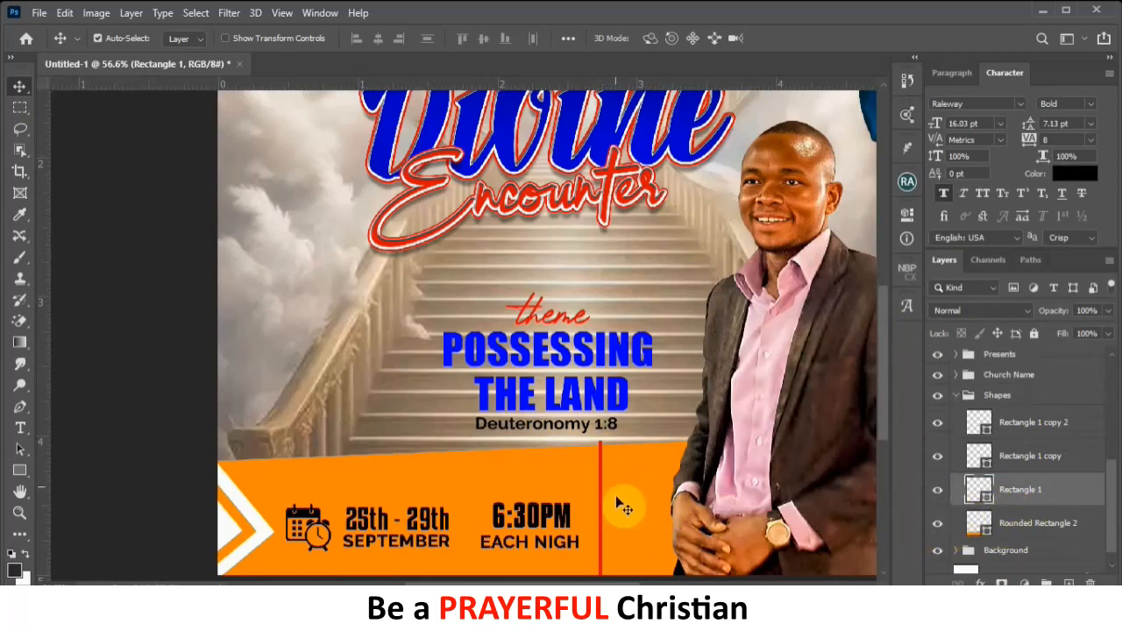
- Clip the red divider, Rectangle 1, to the orange band with a clipping mask
{"action": "key", "text": "ctrl+0"}
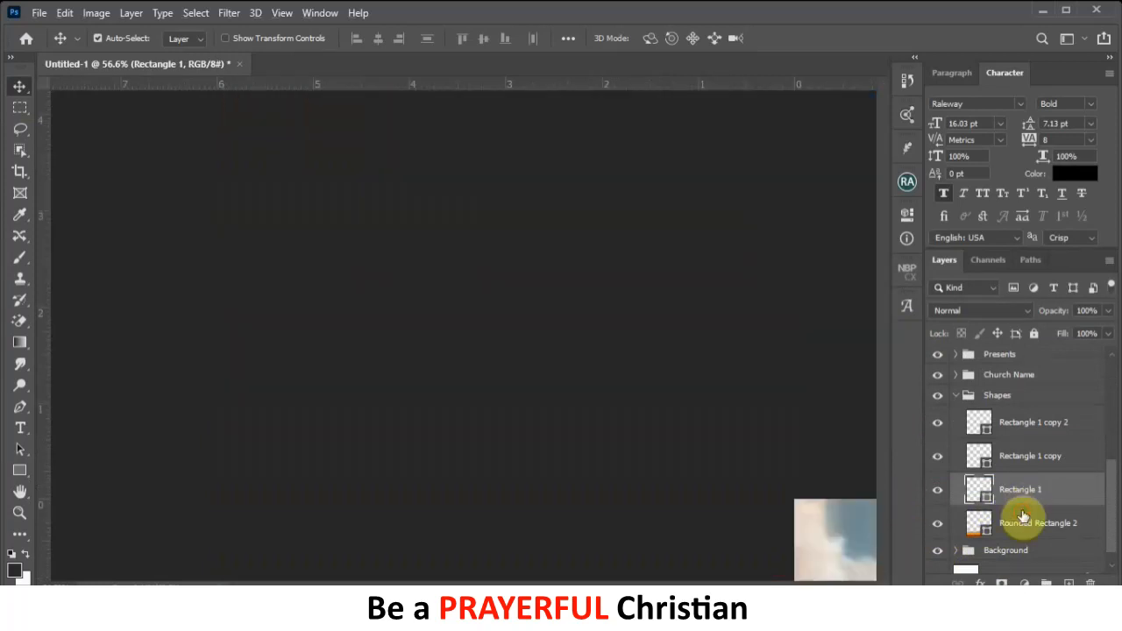
{"action": "left_click", "coordinate": [1022, 521]}
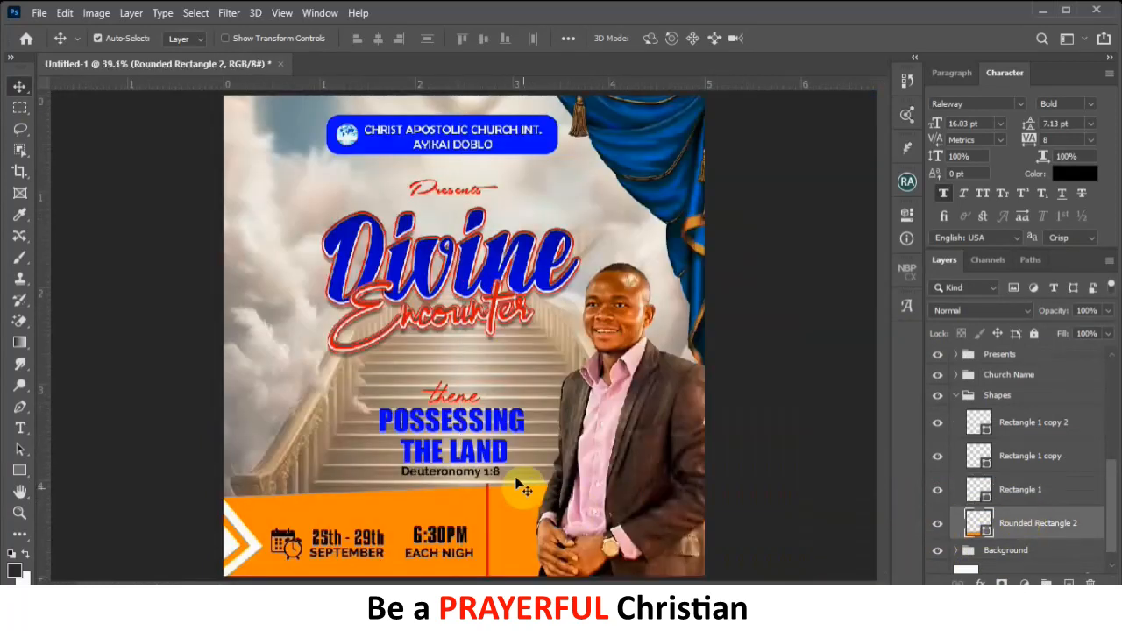
{"action": "scroll", "coordinate": [514, 482], "scroll_direction": "down", "scroll_amount": 2}
{"action": "scroll", "coordinate": [495, 521], "scroll_direction": "up", "scroll_amount": 4}
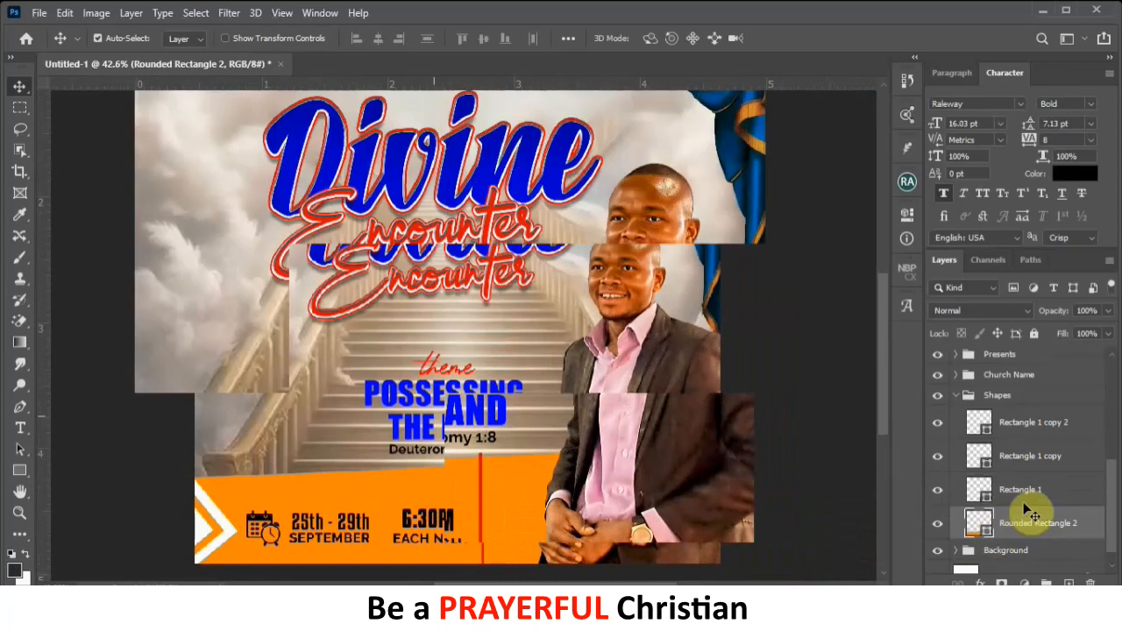
{"action": "left_click", "coordinate": [1026, 496]}
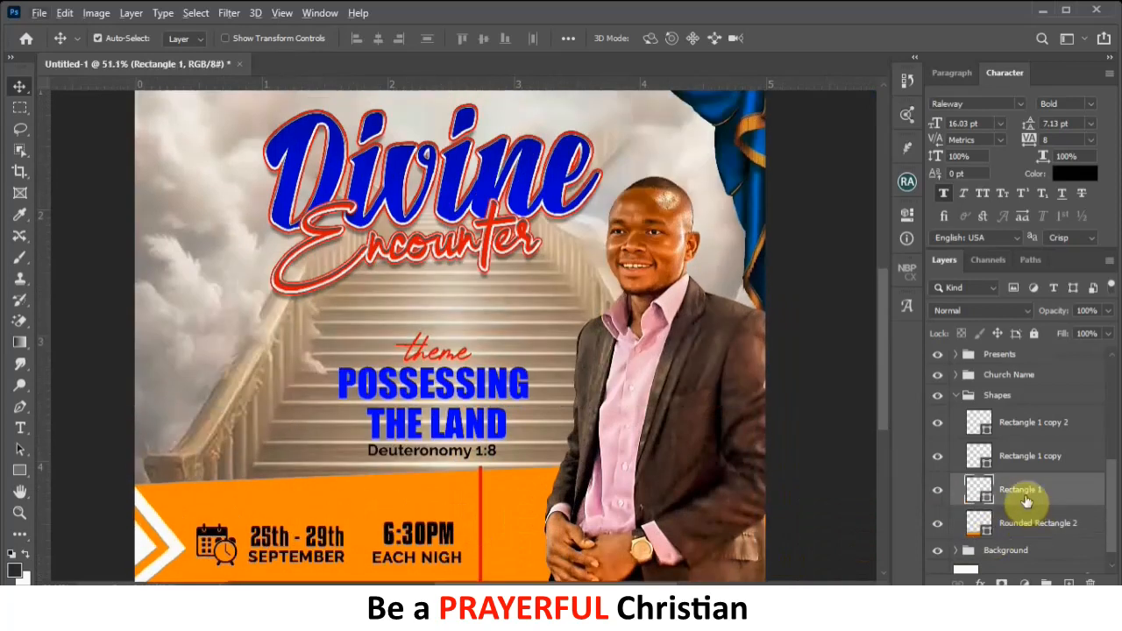
{"action": "right_click", "coordinate": [1026, 500]}
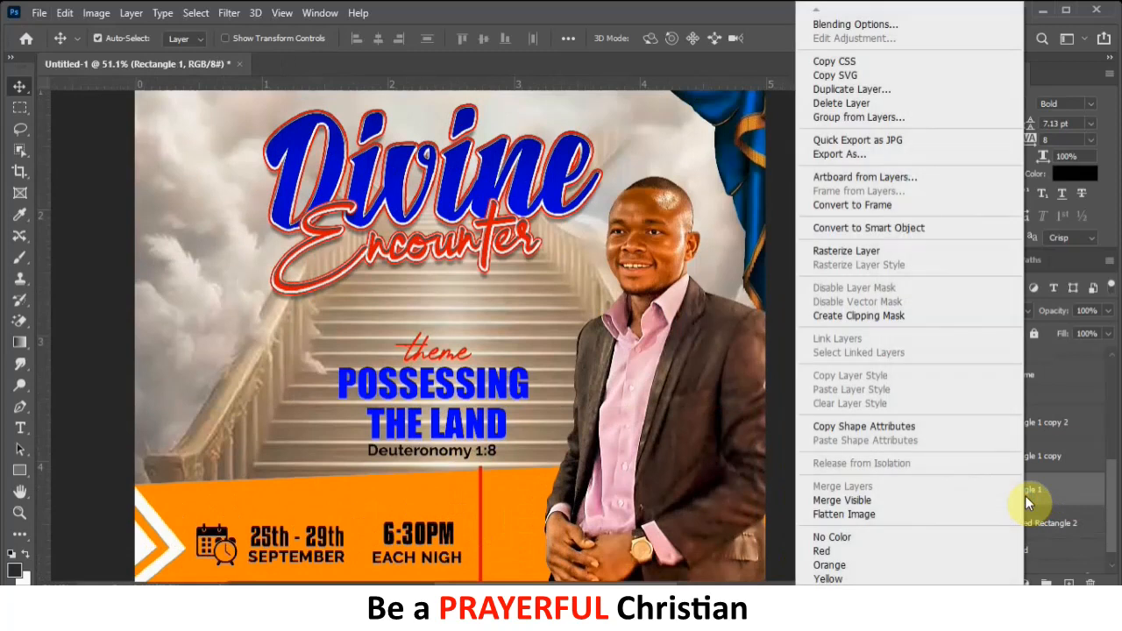
{"action": "left_click", "coordinate": [854, 319]}
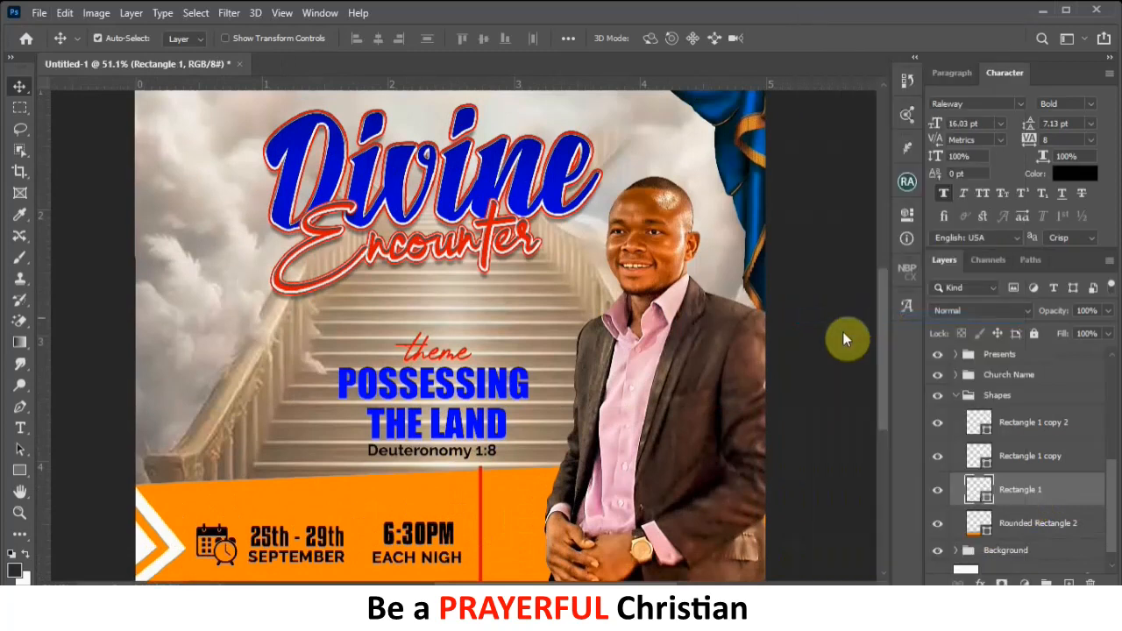